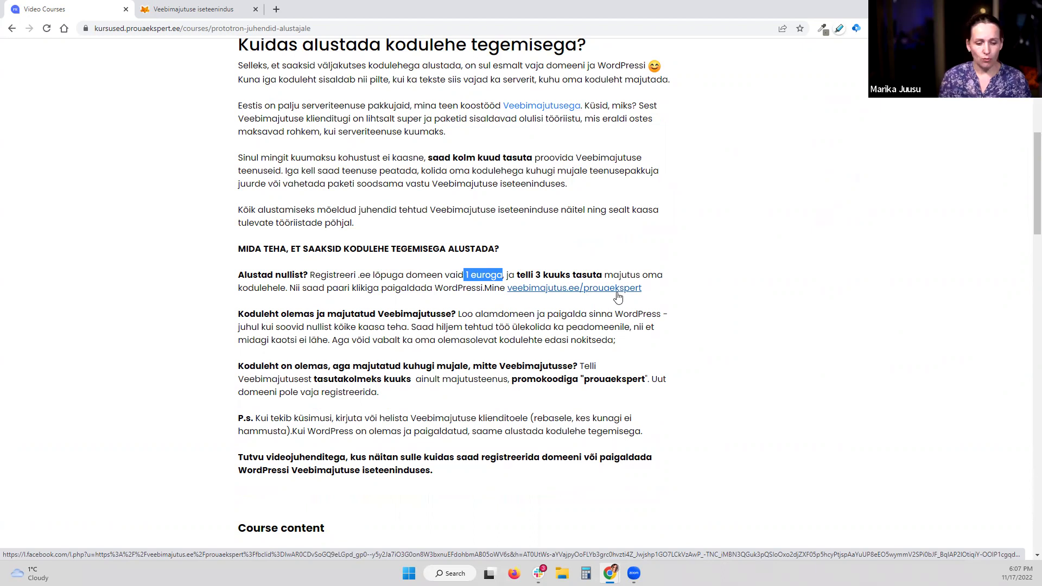
# - Go to the hosting dashboard and open the WordPress sites list for wp-demo.veeb.eu
pyautogui.click(211, 9)
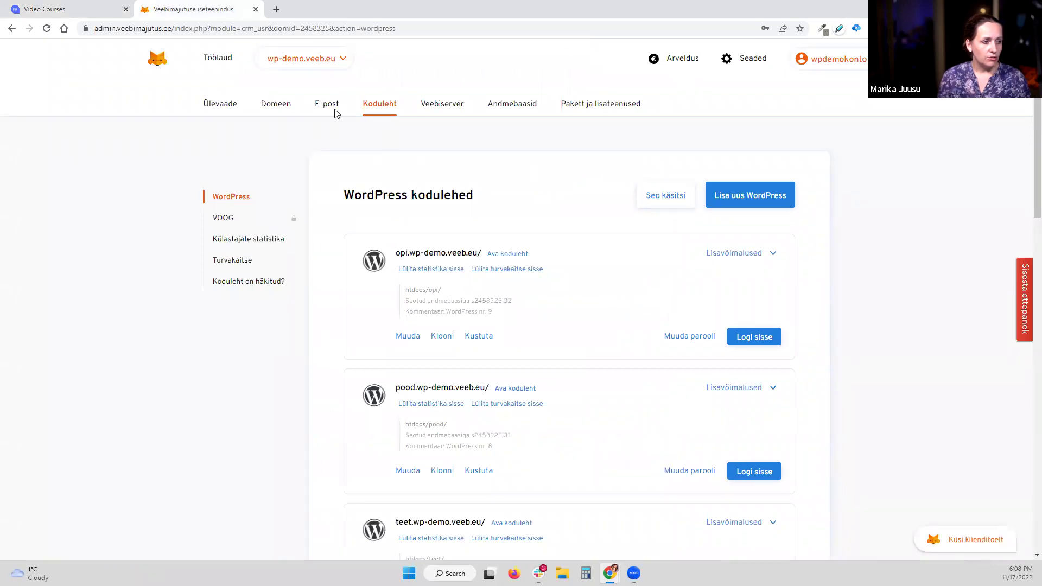
pyautogui.click(220, 60)
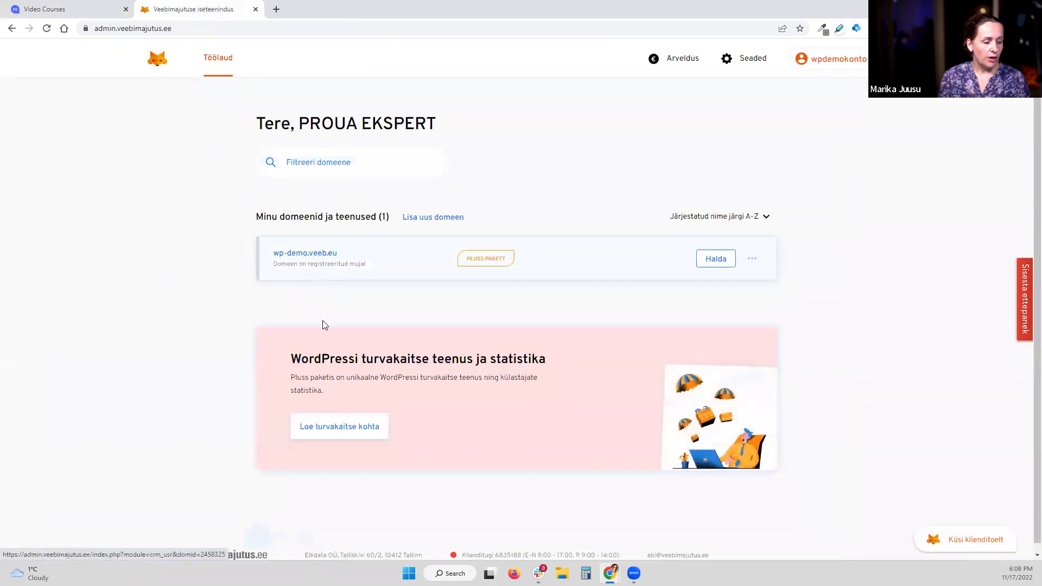
pyautogui.click(314, 256)
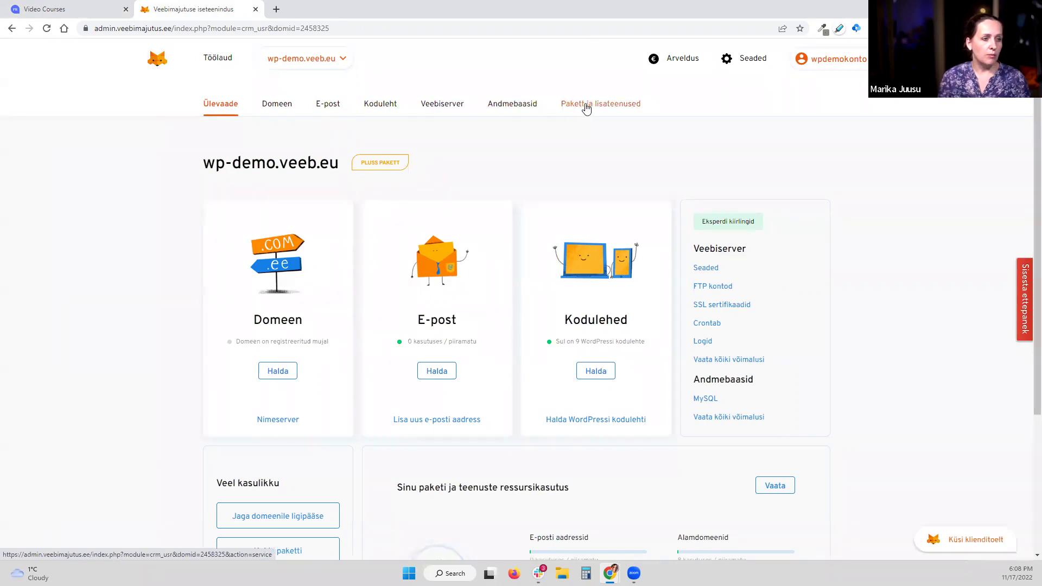
pyautogui.click(385, 105)
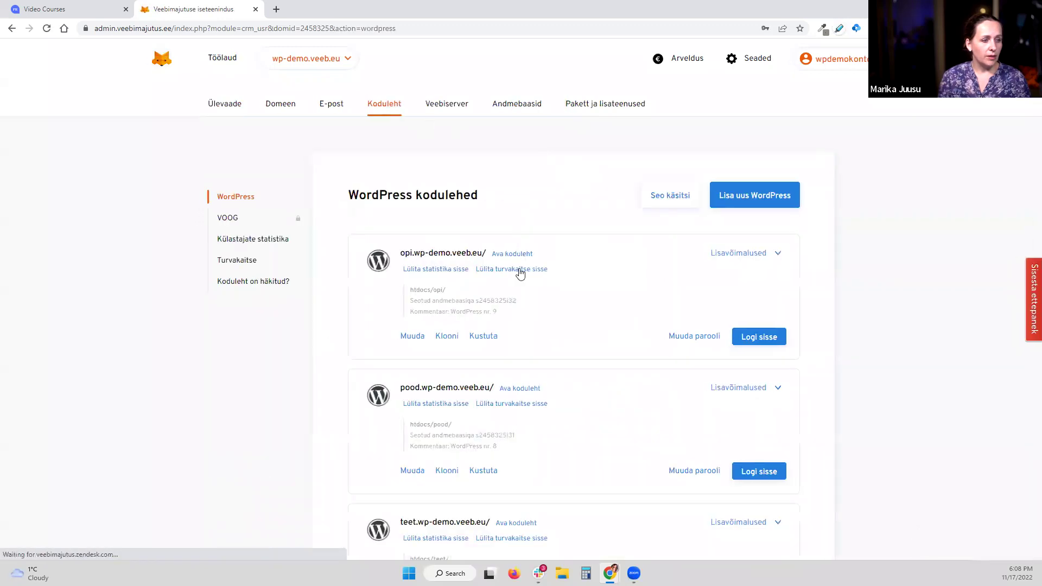
# - Look through the existing WordPress sites, then start 'Lisa uus WordPress'
pyautogui.scroll(-2, 536, 409)
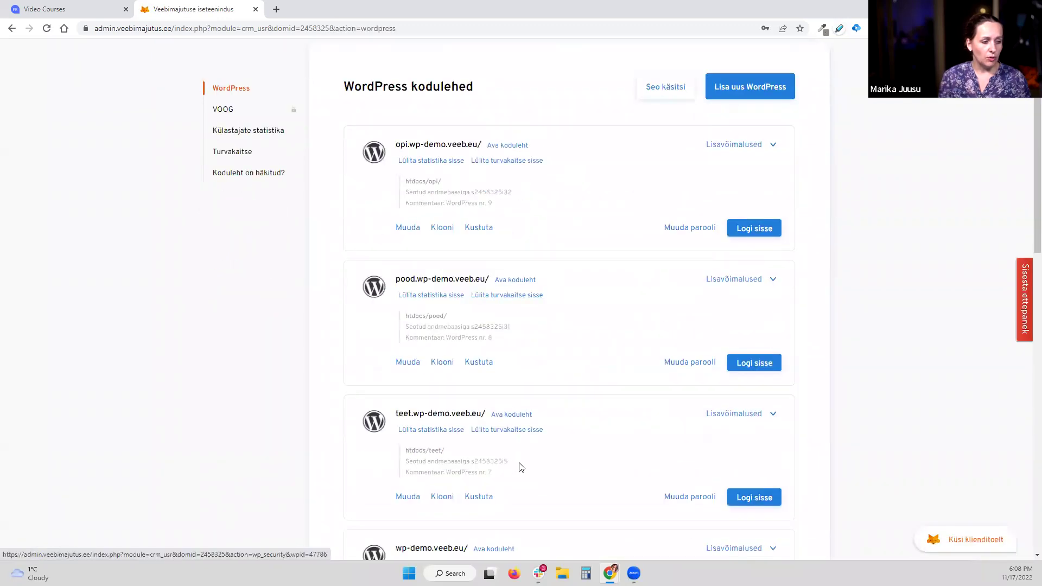
pyautogui.scroll(-3, 518, 467)
pyautogui.scroll(5, 516, 464)
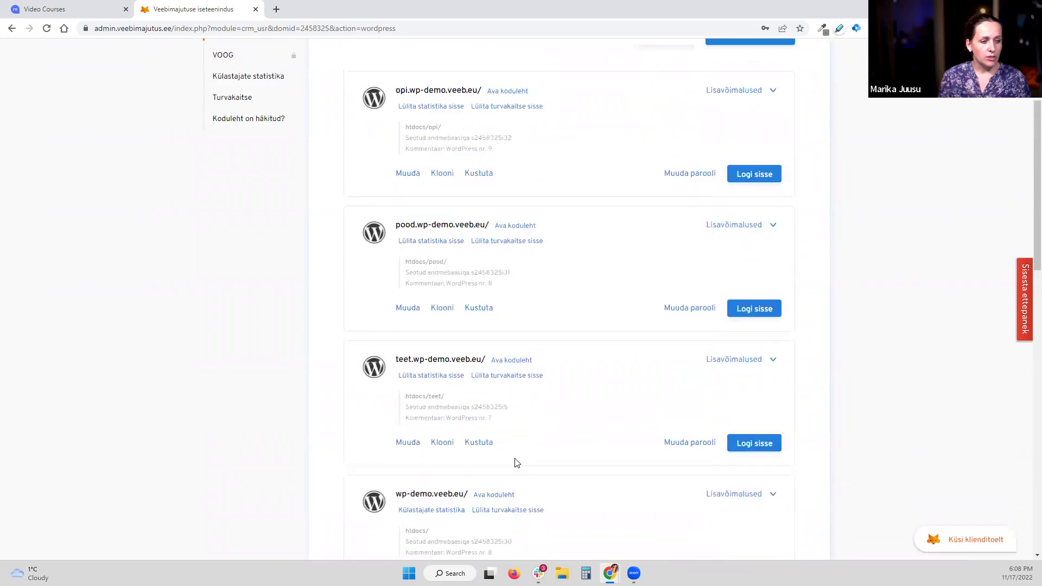
pyautogui.scroll(1, 525, 312)
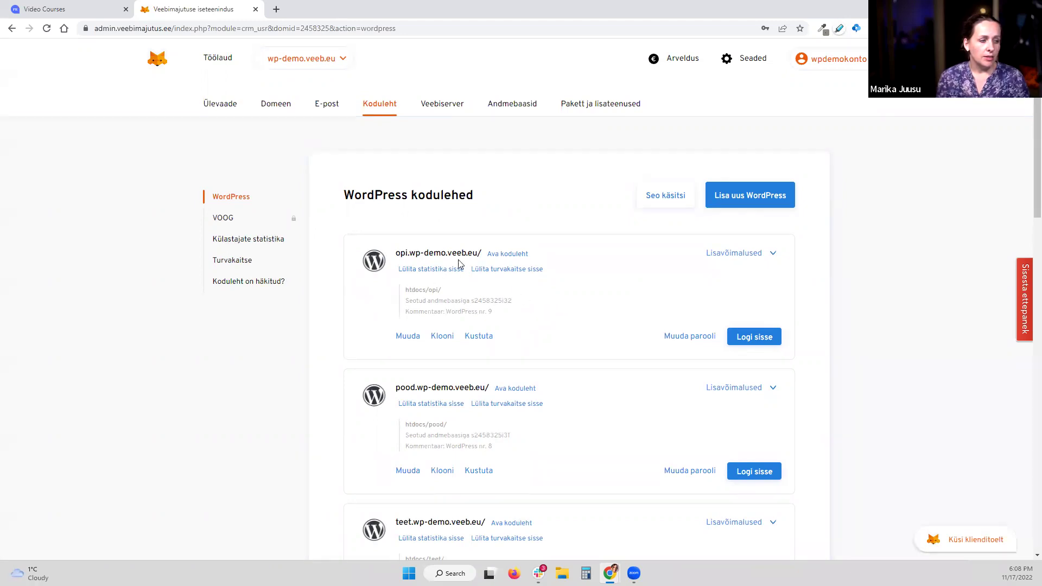
pyautogui.scroll(-1, 524, 331)
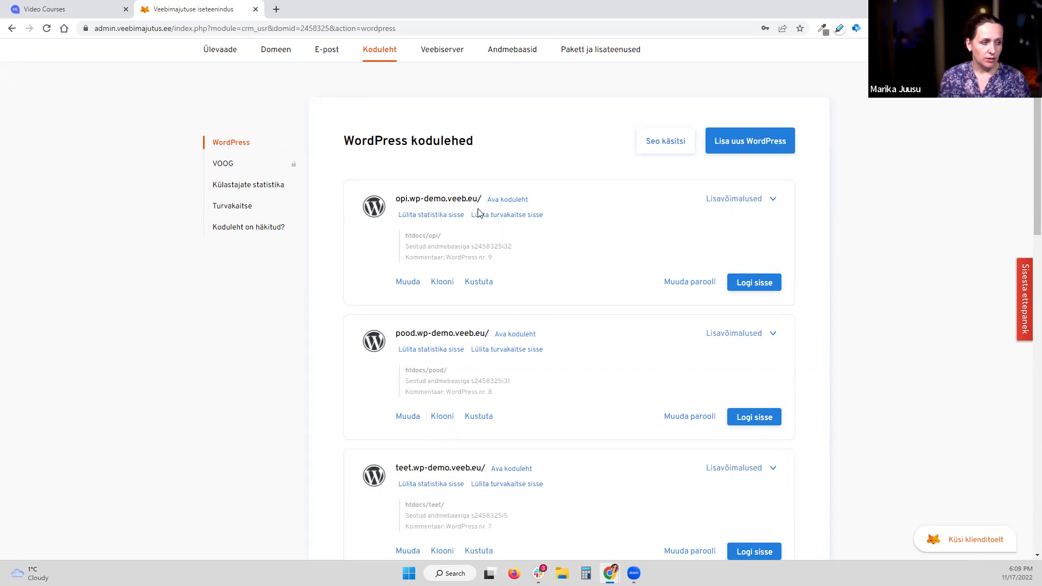
pyautogui.scroll(-1, 510, 271)
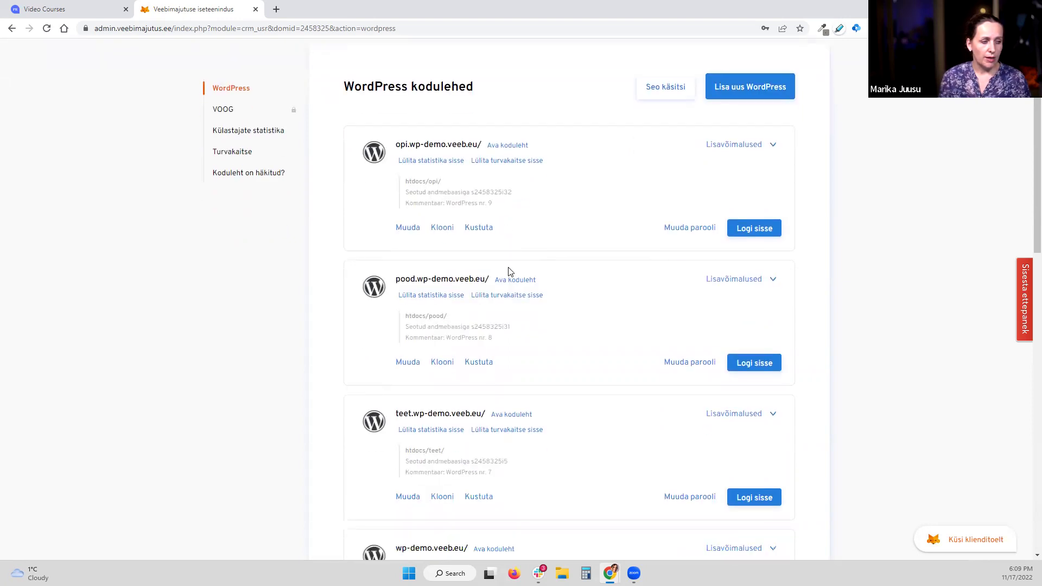
pyautogui.scroll(-1, 510, 271)
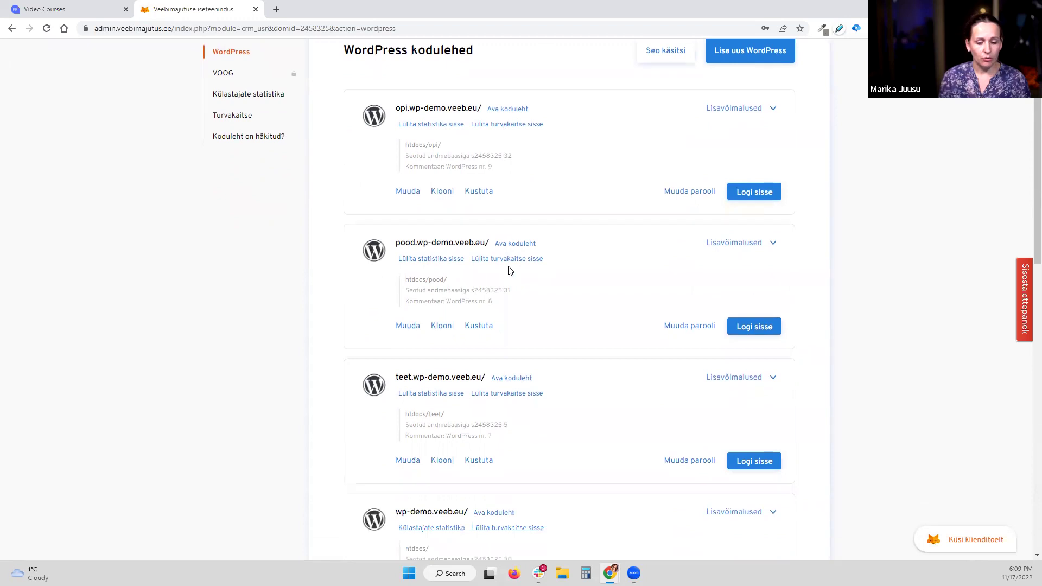
pyautogui.scroll(-3, 509, 271)
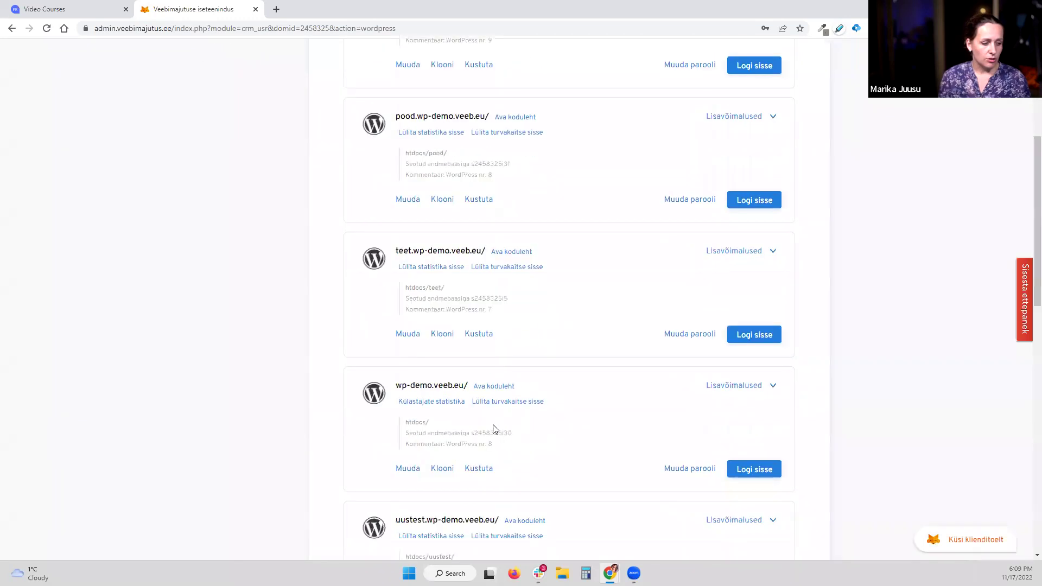
pyautogui.scroll(-2, 494, 426)
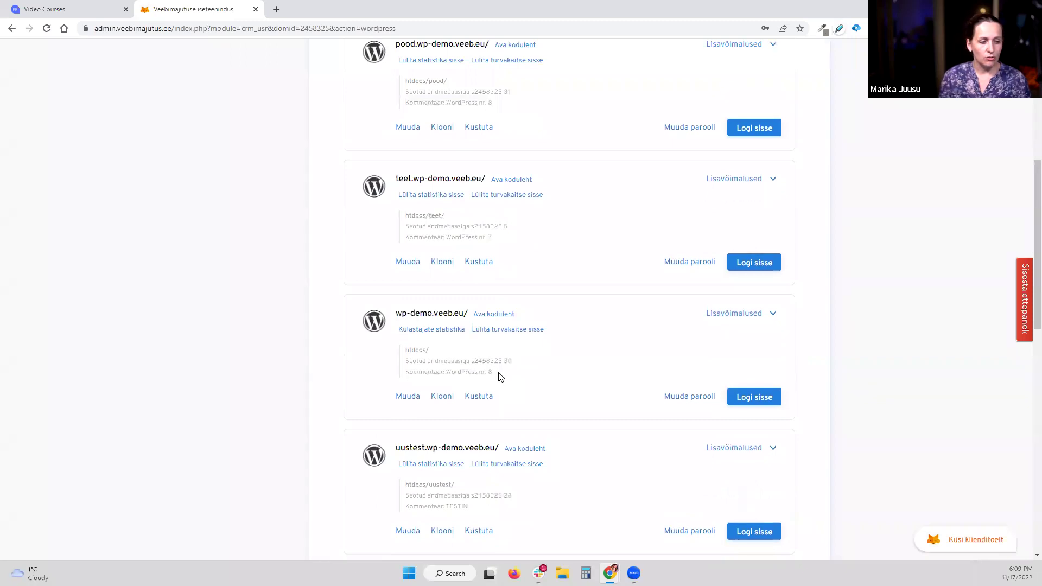
pyautogui.scroll(5, 502, 378)
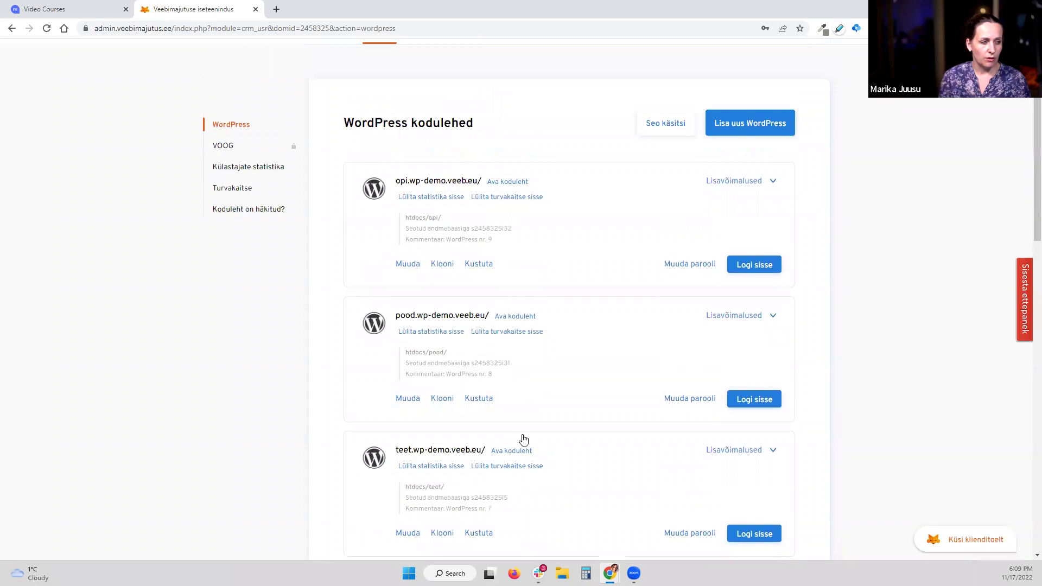
pyautogui.scroll(1, 628, 296)
pyautogui.click(768, 195)
pyautogui.scroll(-2, 591, 269)
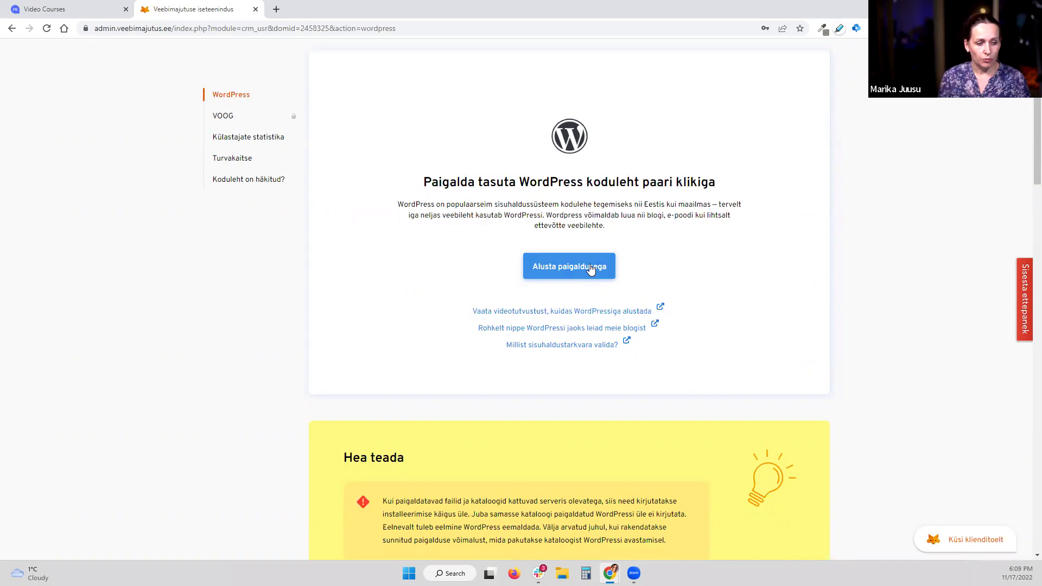
# - Begin installation with the admin username entered and a generated password
pyautogui.click(571, 264)
pyautogui.click(549, 228)
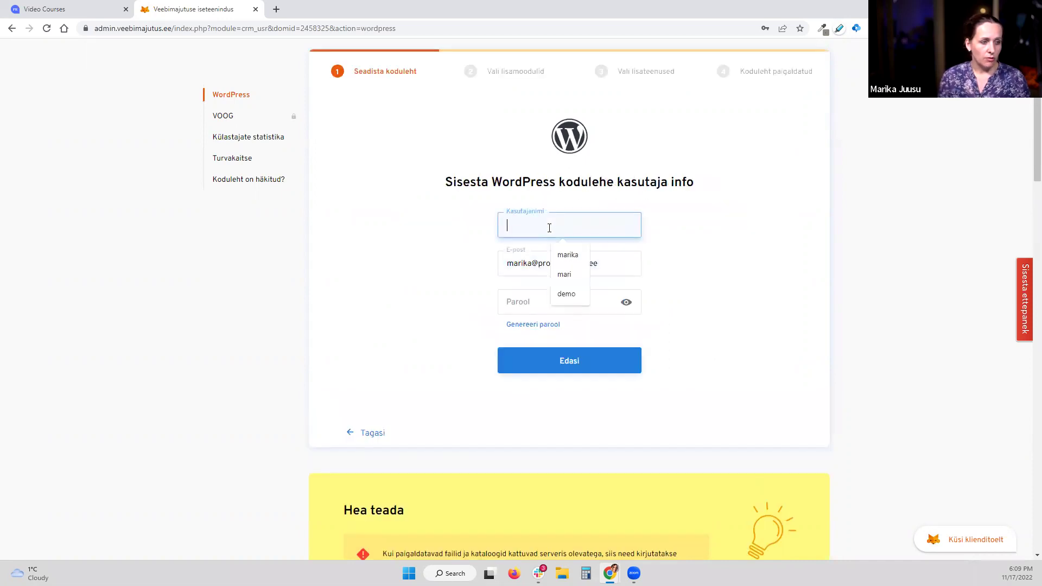
pyautogui.write('marika')
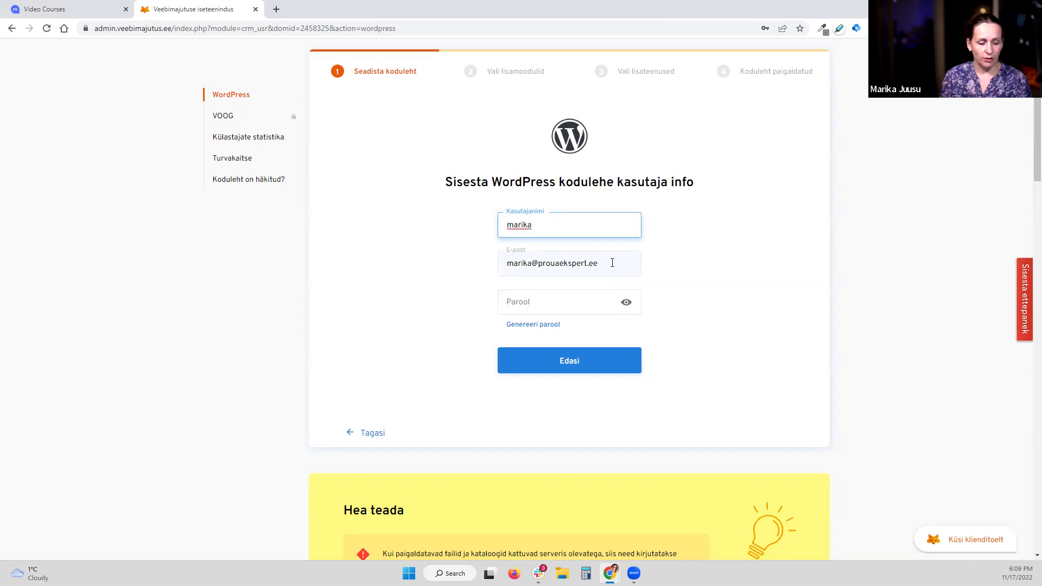
pyautogui.click(550, 325)
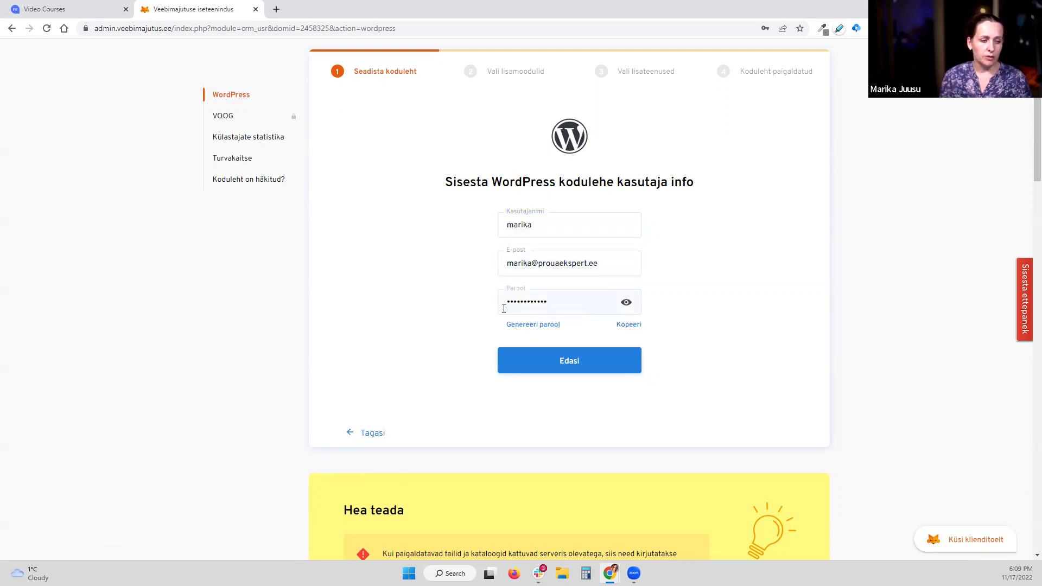
pyautogui.click(559, 360)
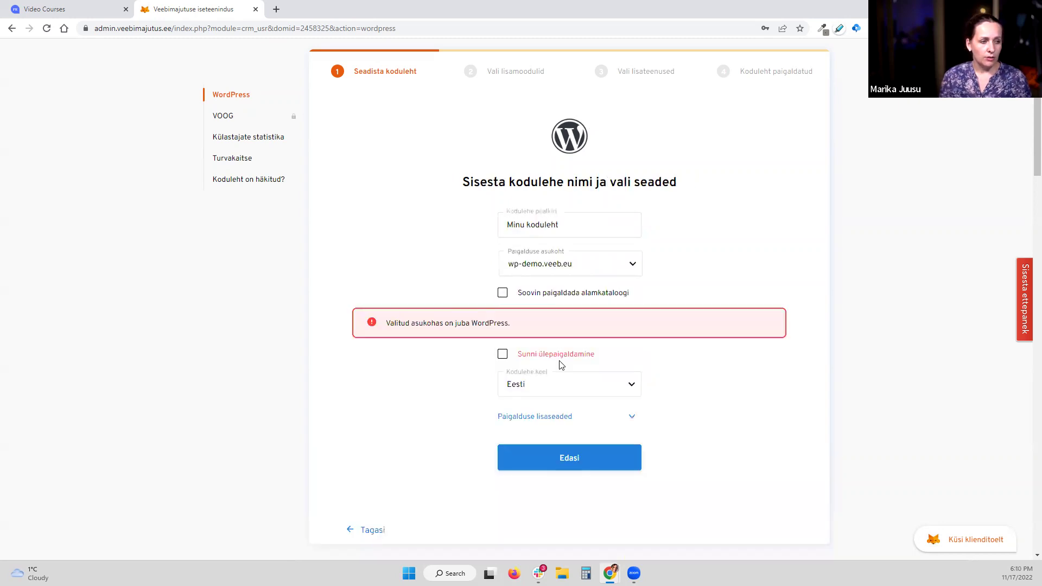
# - Keep wp-demo.veeb.eu as the location, tick 'Sunni ülepaigaldamine', and continue
pyautogui.click(543, 266)
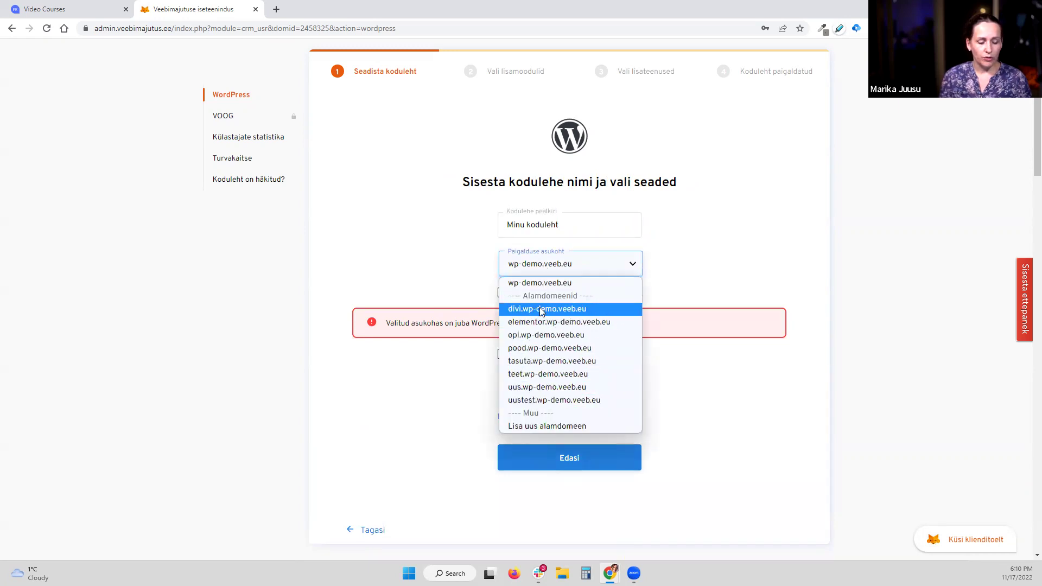
pyautogui.click(433, 331)
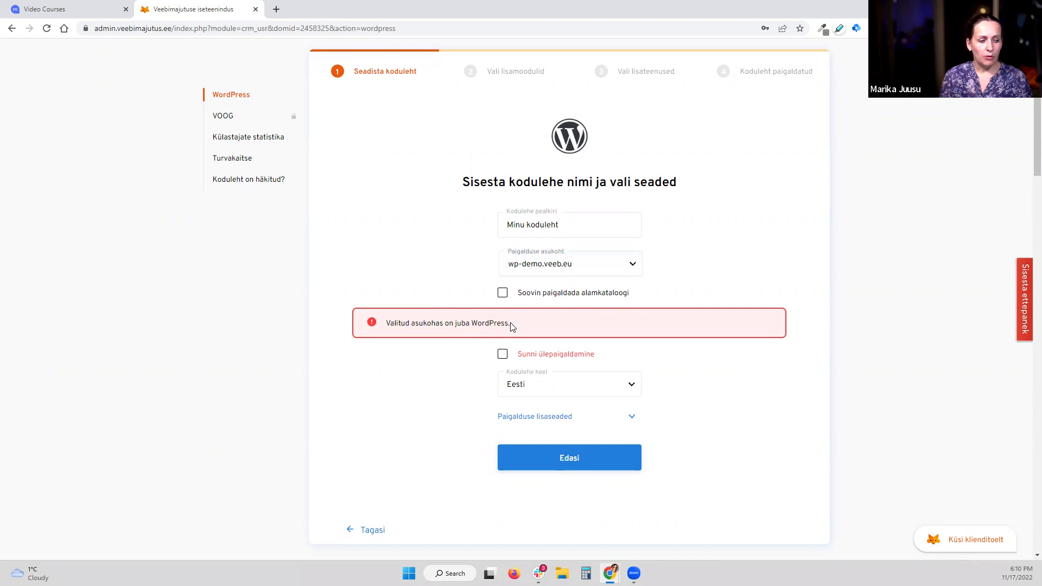
pyautogui.click(502, 357)
pyautogui.scroll(-1, 473, 364)
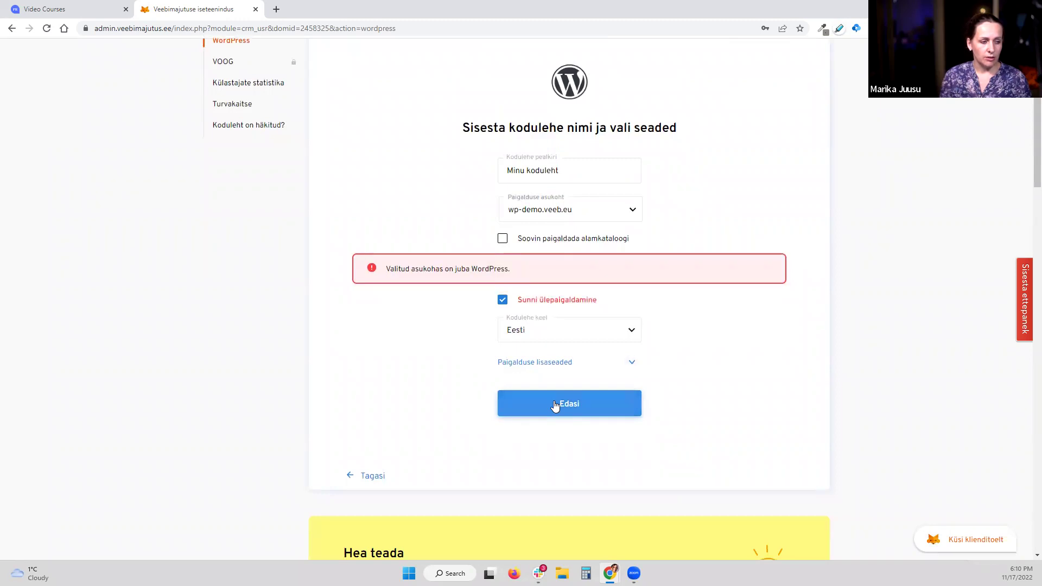
pyautogui.click(554, 405)
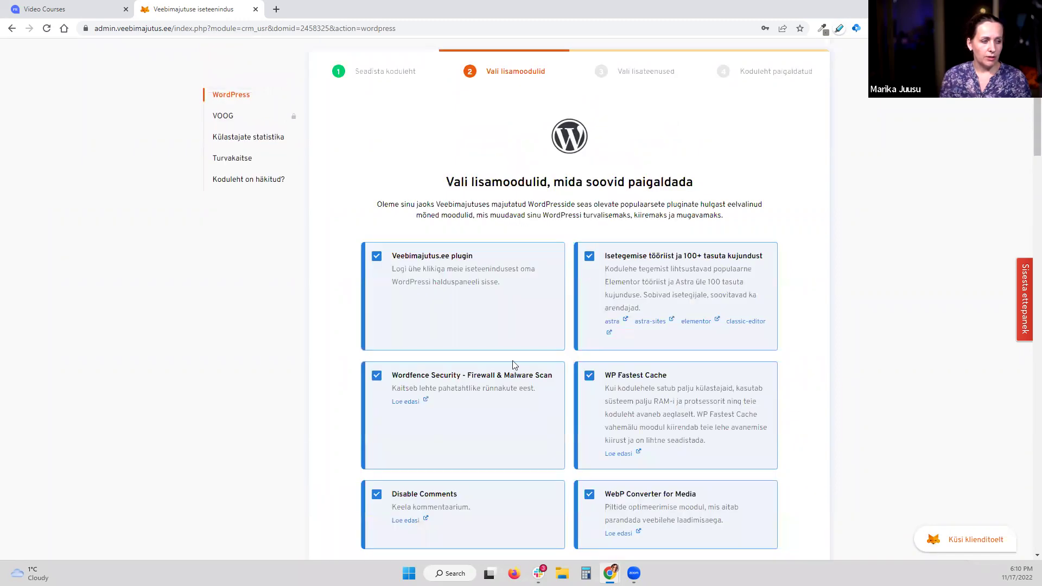
pyautogui.scroll(-1, 523, 260)
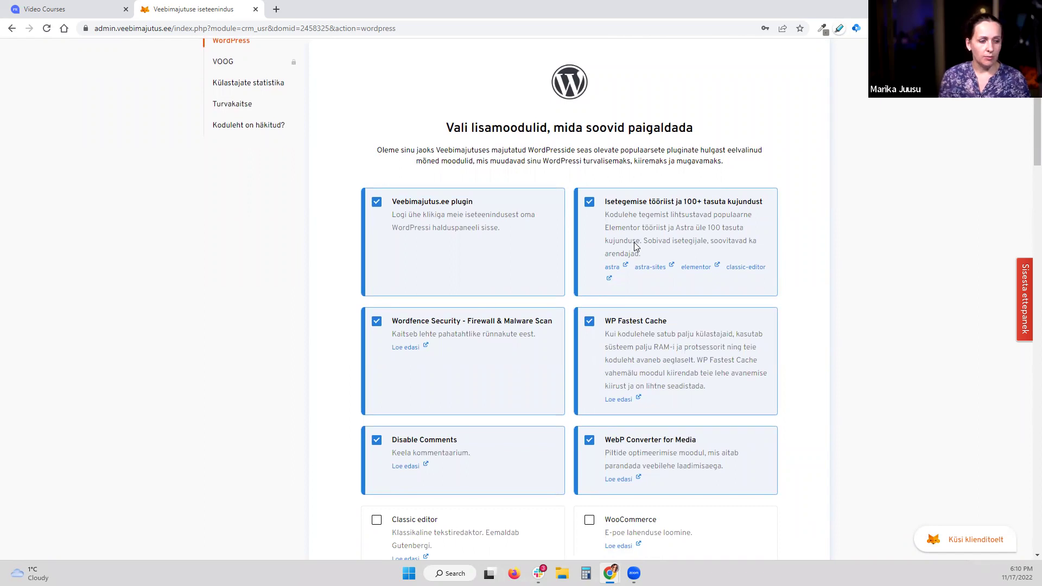
pyautogui.scroll(-1, 636, 246)
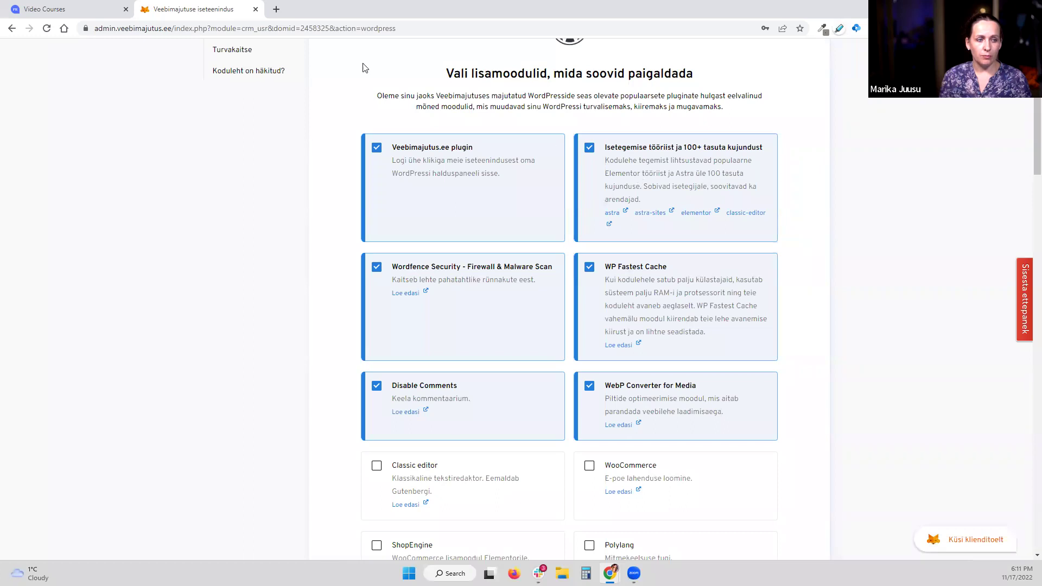
pyautogui.click(277, 9)
# - Search Google for 'astra theme' and open the Astra WordPress Theme website
pyautogui.write('astra')
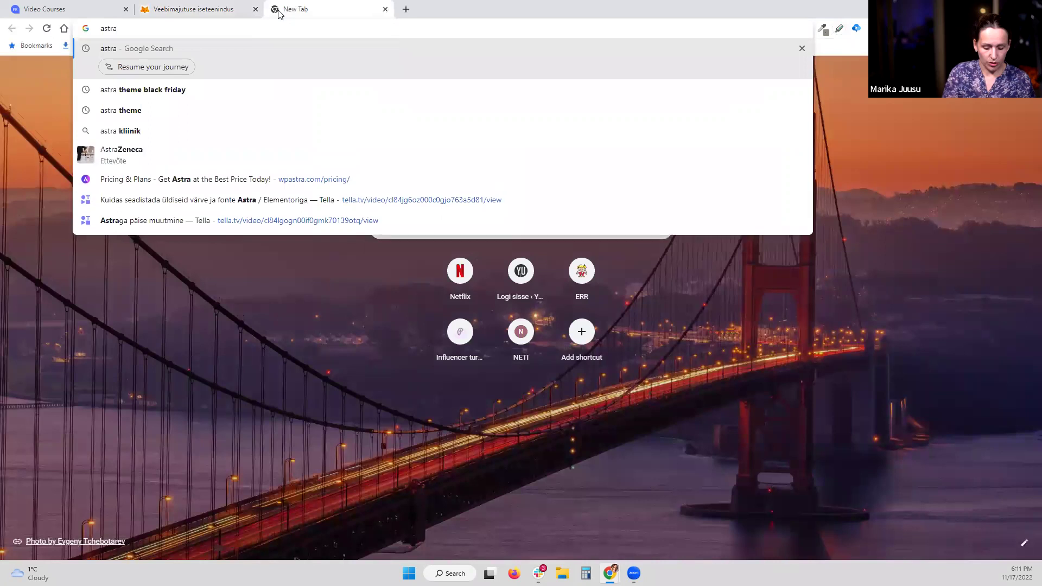
pyautogui.write(' theme')
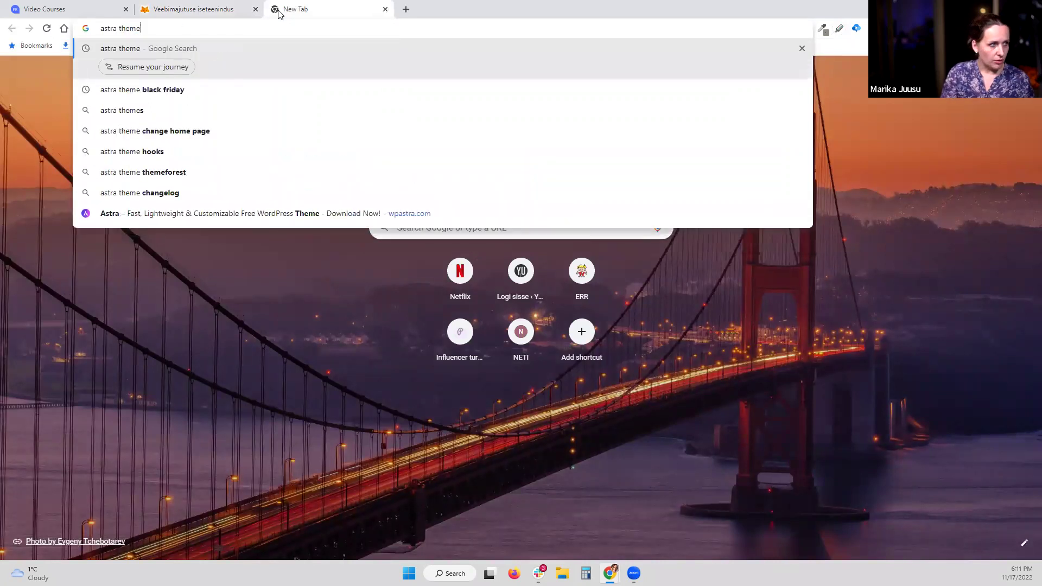
pyautogui.press('Return')
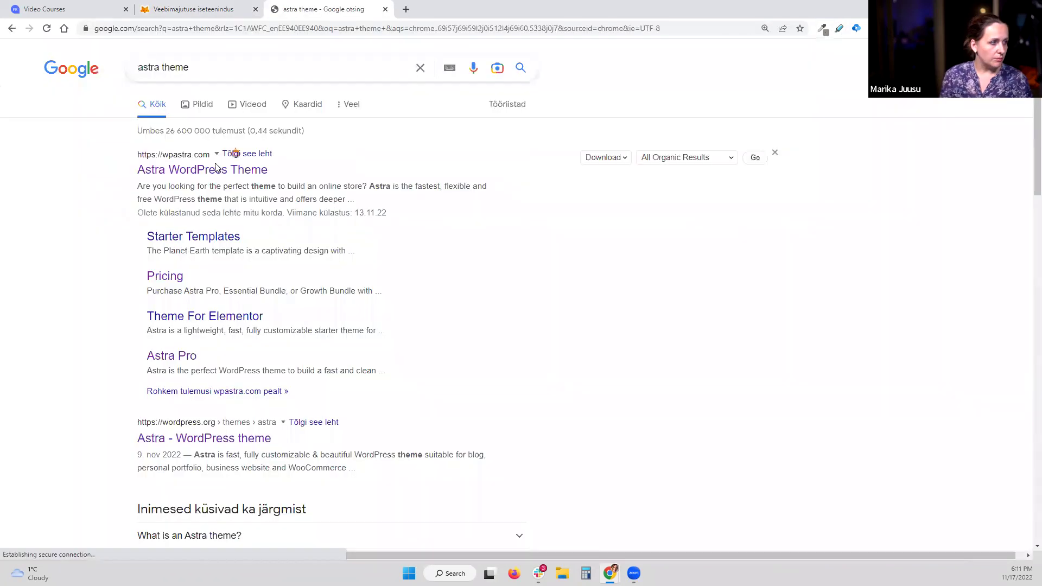
pyautogui.click(215, 167)
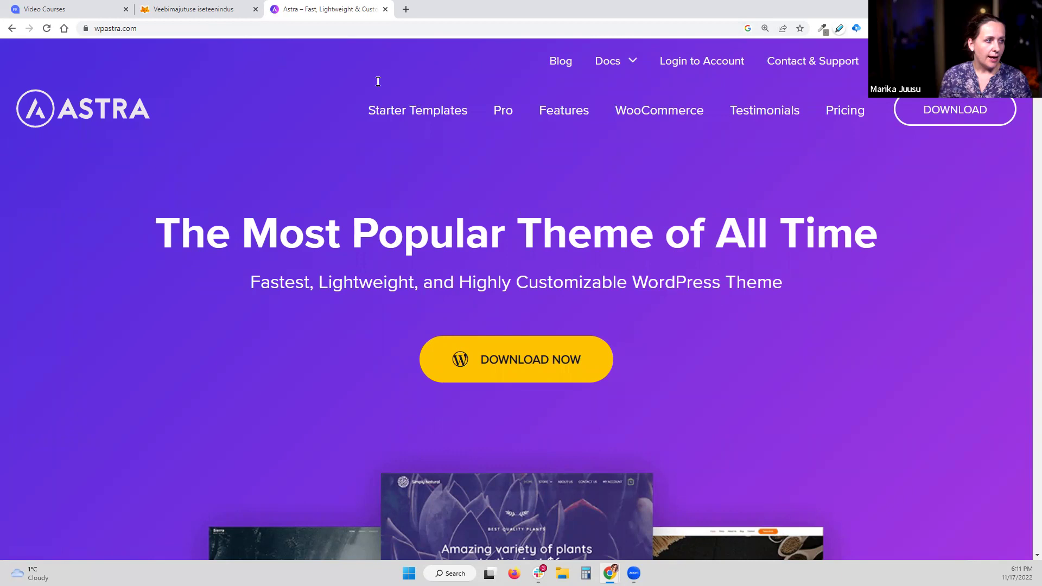
pyautogui.hotkey('ctrl', 'shift', 'Tab')
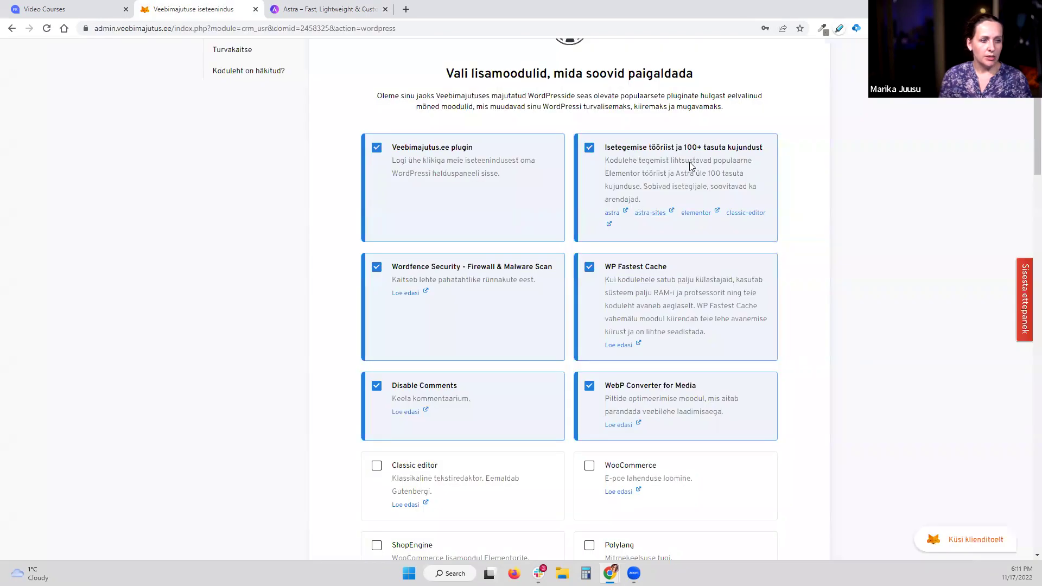
pyautogui.click(406, 9)
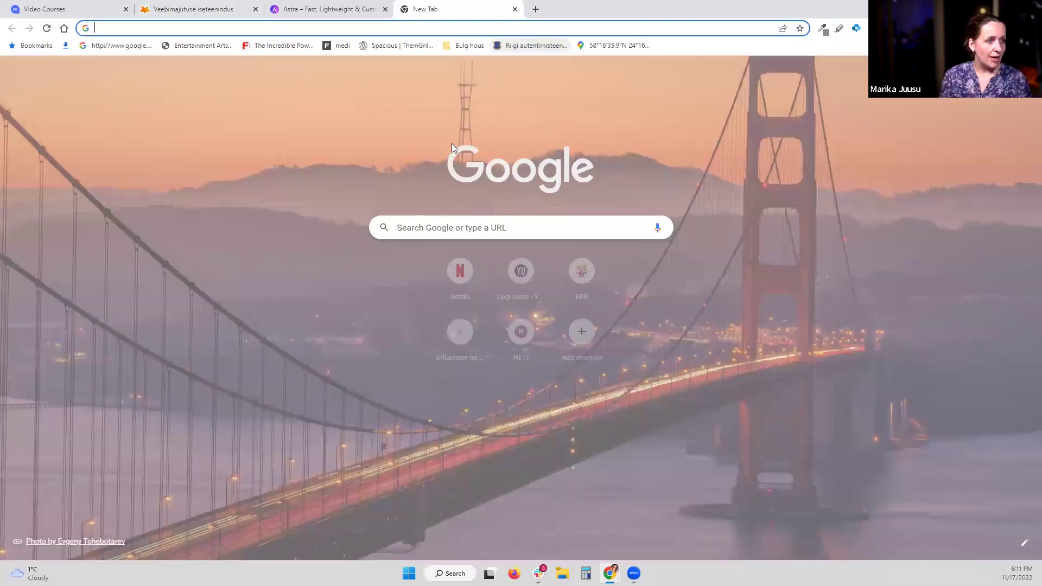
# - Open elementor.com and compare it with the Astra theme site
pyautogui.write('elementor')
pyautogui.press('Return')
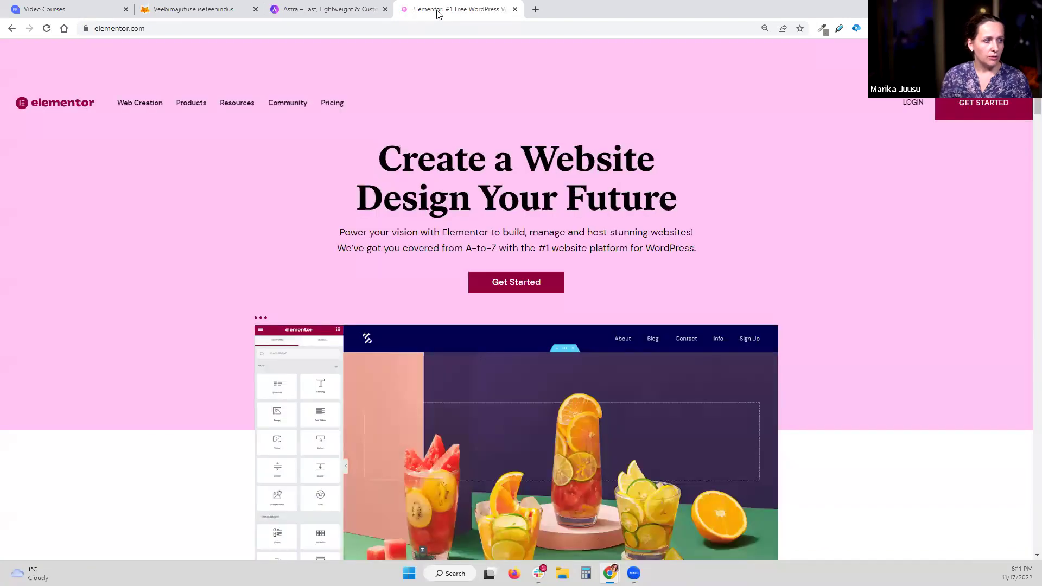
pyautogui.click(326, 9)
pyautogui.click(456, 9)
pyautogui.click(326, 9)
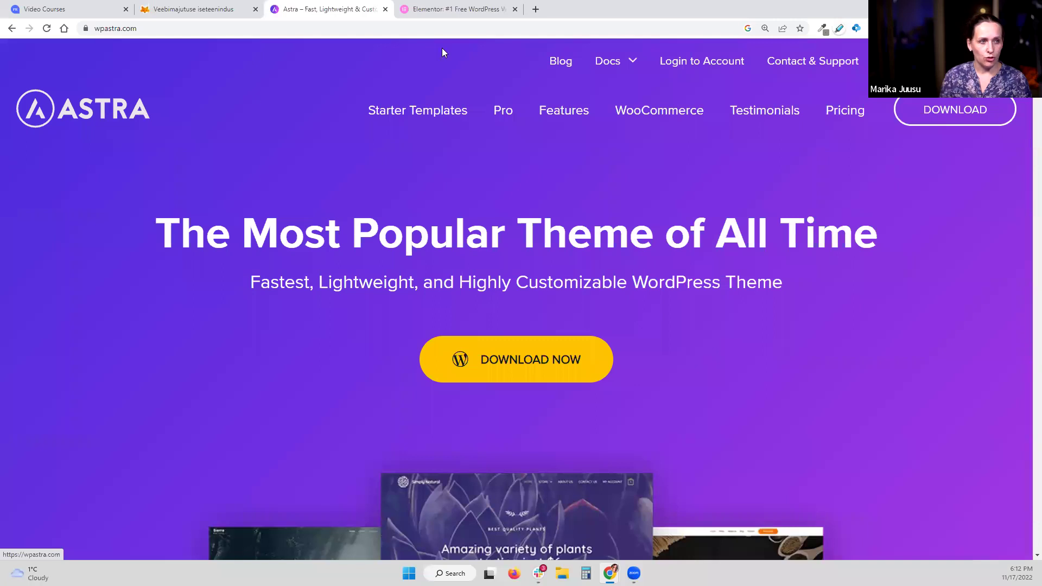
pyautogui.click(534, 10)
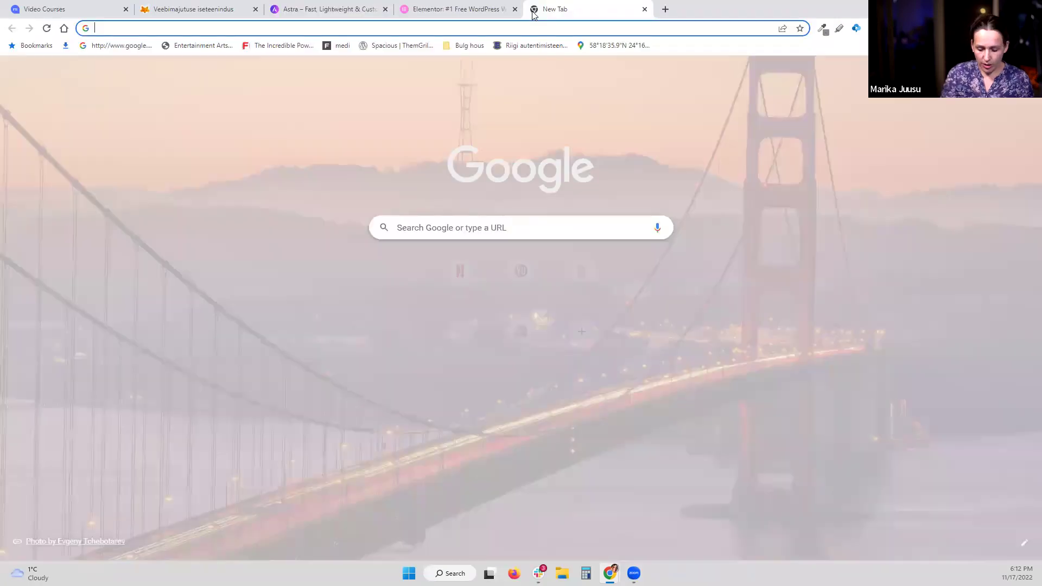
# - Search 'wordpress theme' and open WordPress.org Themes, highlighting its 10,232 free themes
pyautogui.write('wordpress theme')
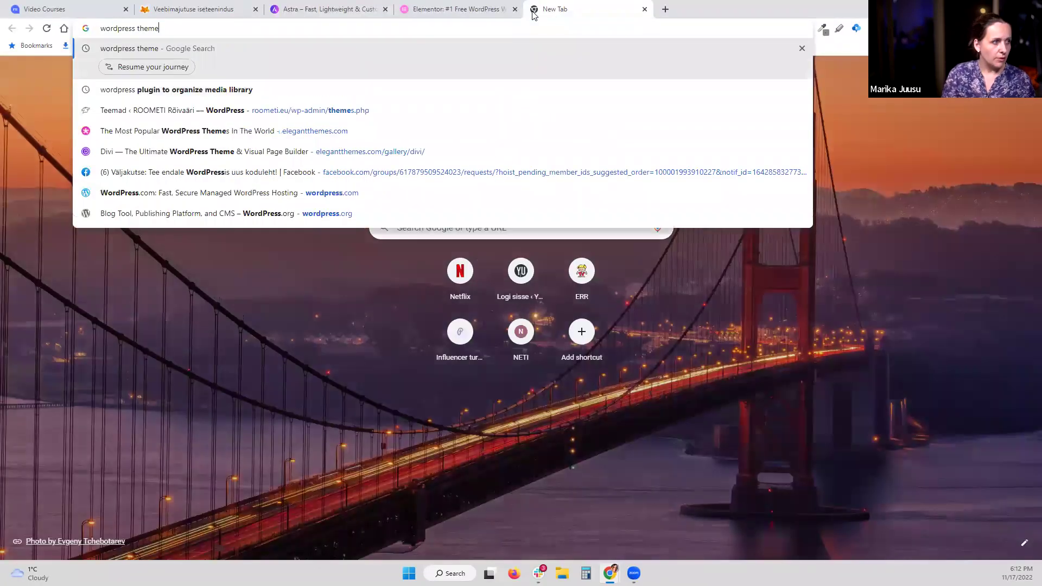
pyautogui.press('Return')
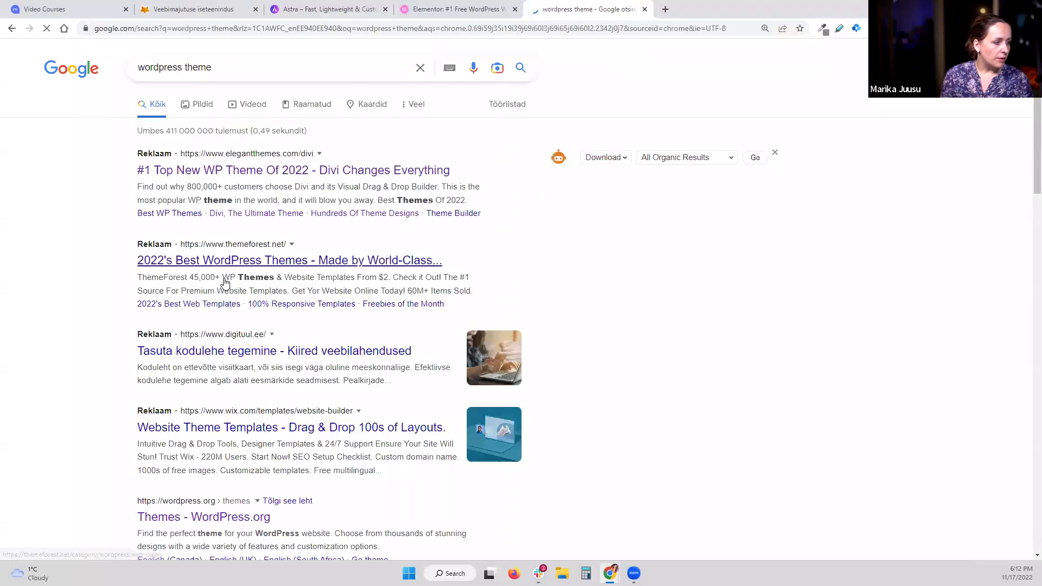
pyautogui.scroll(-3, 250, 293)
pyautogui.scroll(-2, 251, 296)
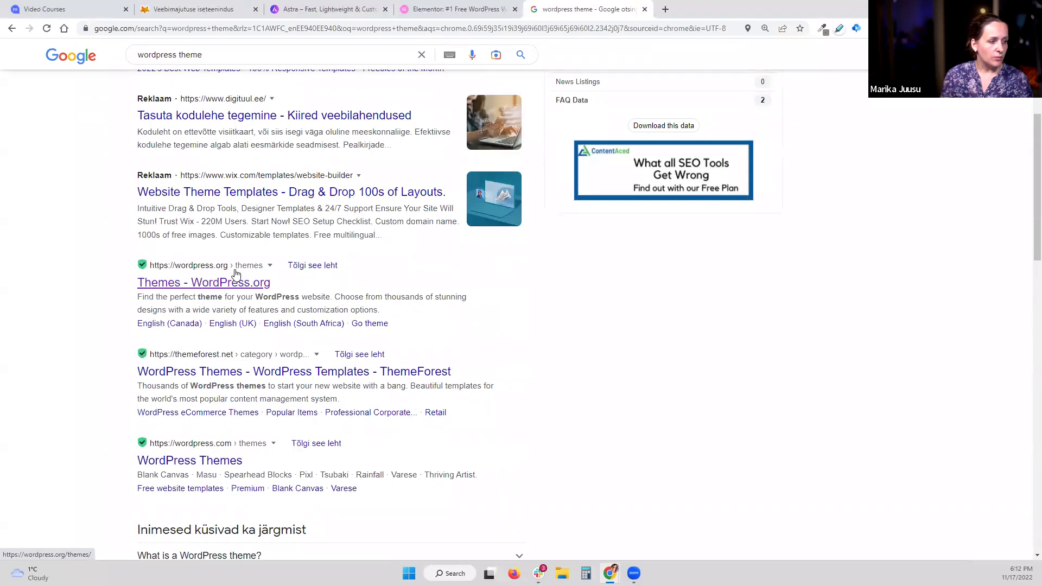
pyautogui.click(228, 288)
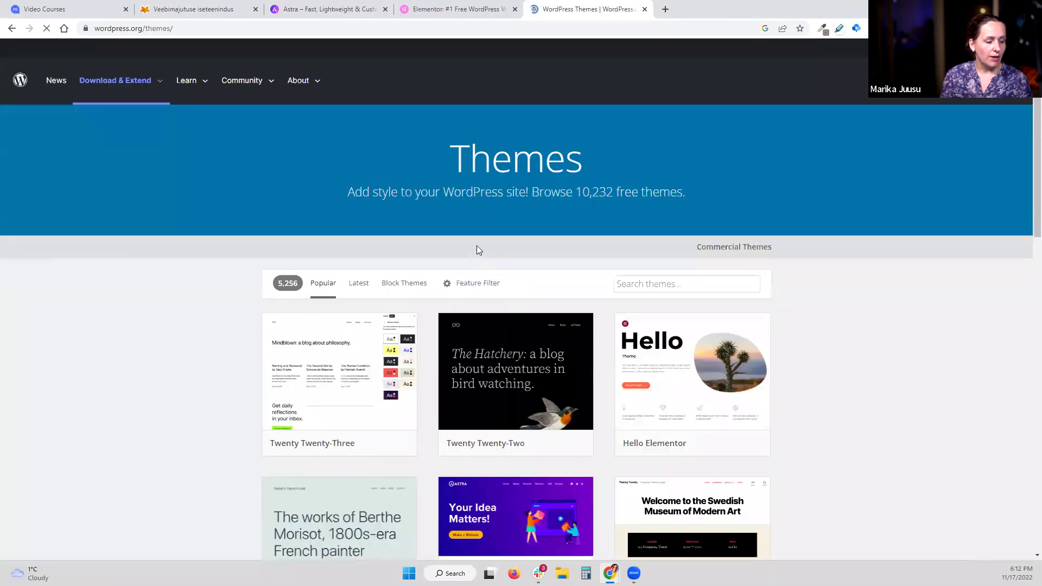
pyautogui.scroll(-3, 336, 304)
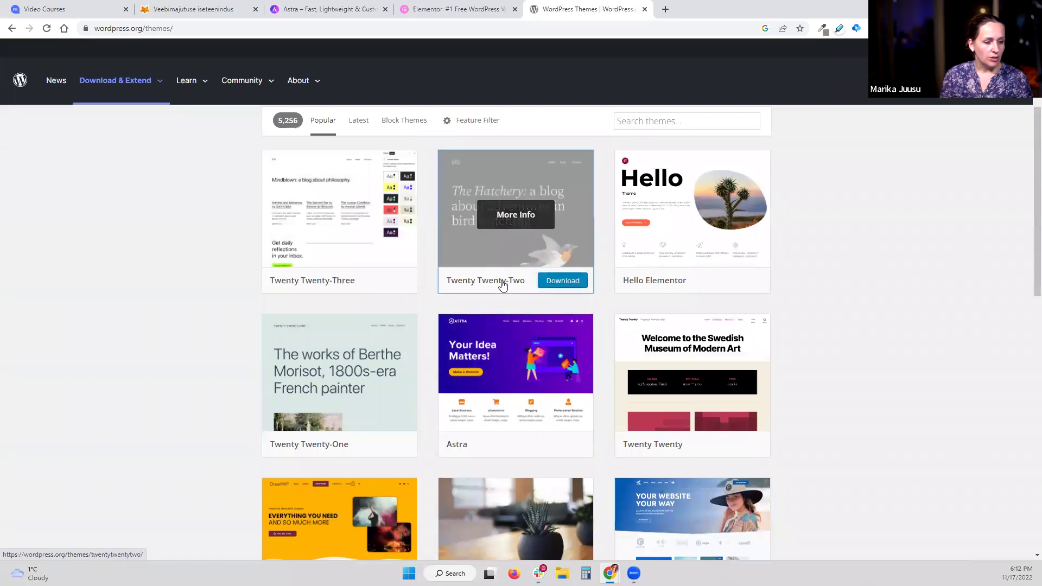
pyautogui.scroll(3, 503, 283)
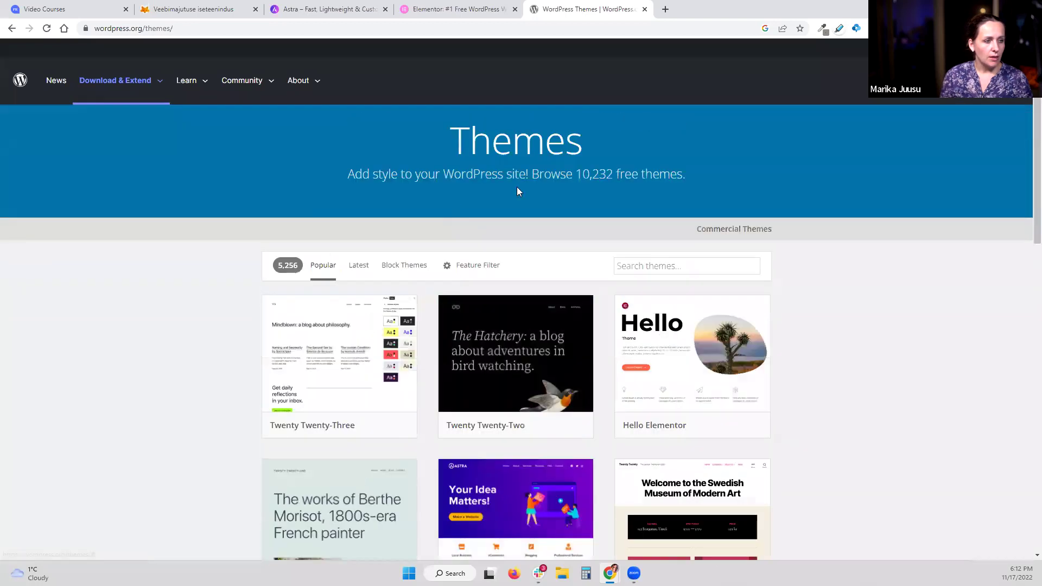
pyautogui.moveTo(576, 174); pyautogui.dragTo(692, 181)
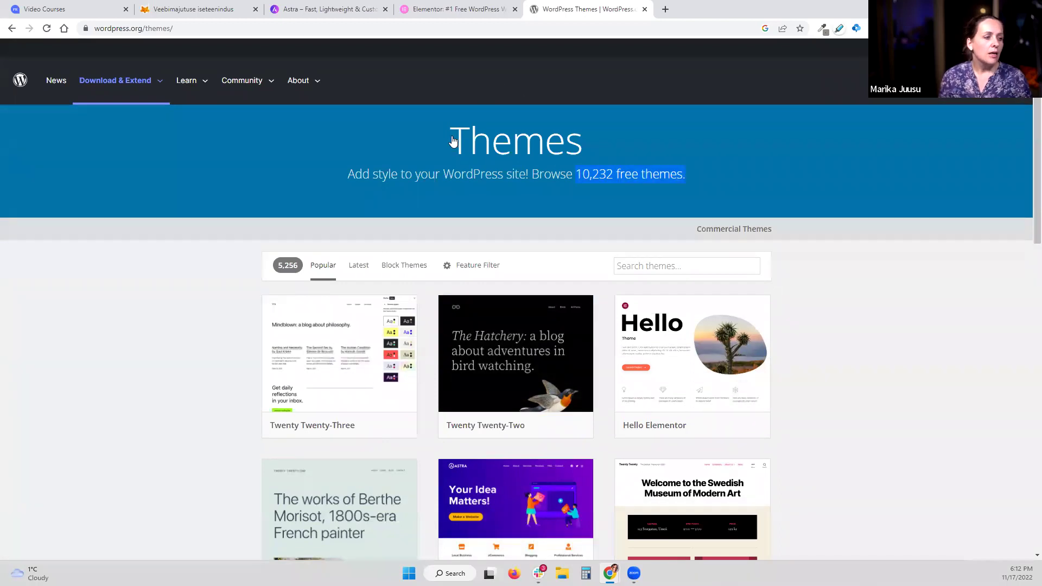
# - Flip between the Astra and Elementor tabs, ending on the Astra site
pyautogui.click(319, 11)
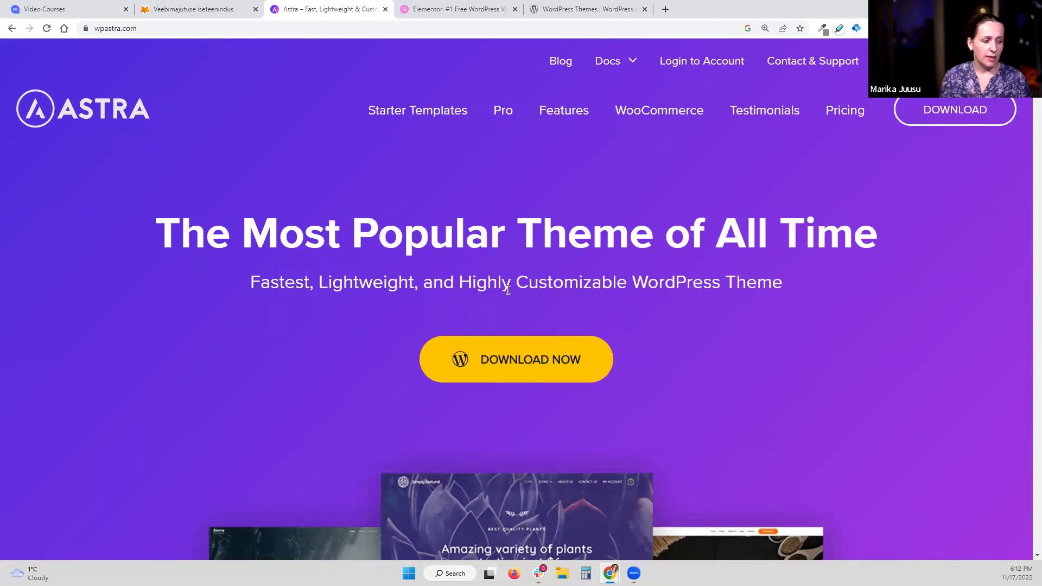
pyautogui.click(460, 10)
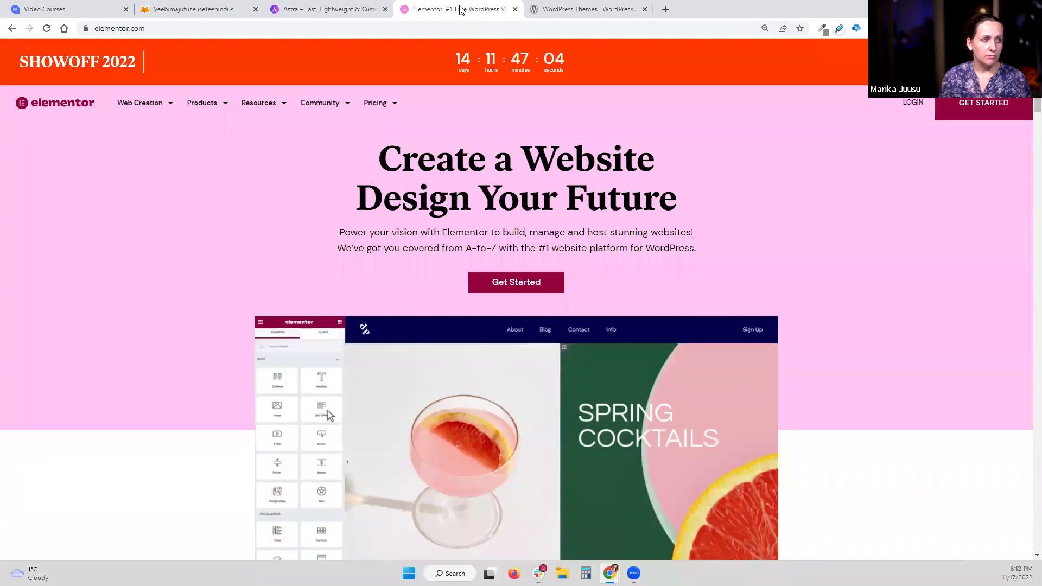
pyautogui.click(313, 11)
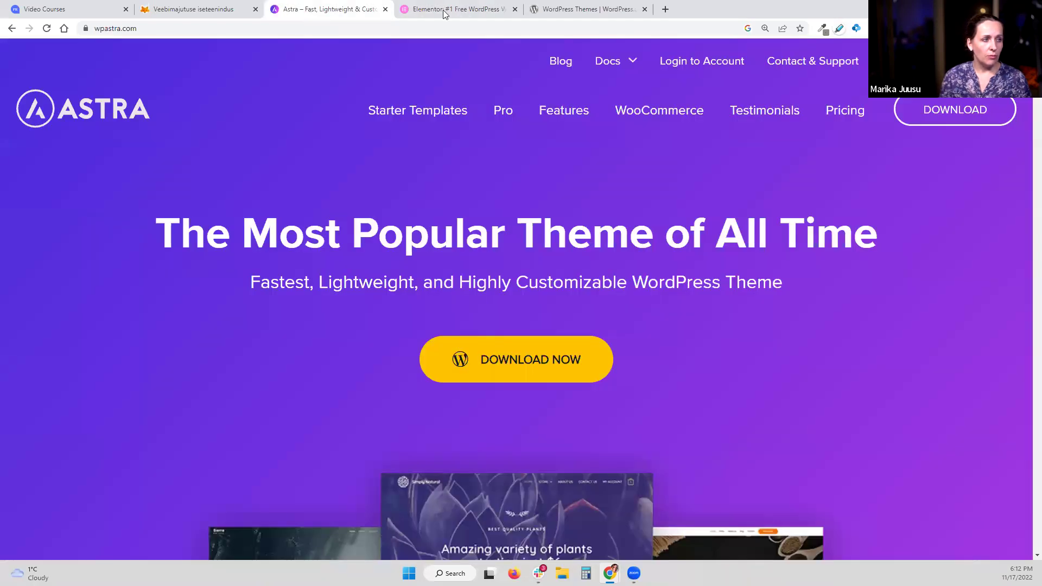
# - Bring up the Elementor homepage and scroll to its hero page-builder demo
pyautogui.click(444, 15)
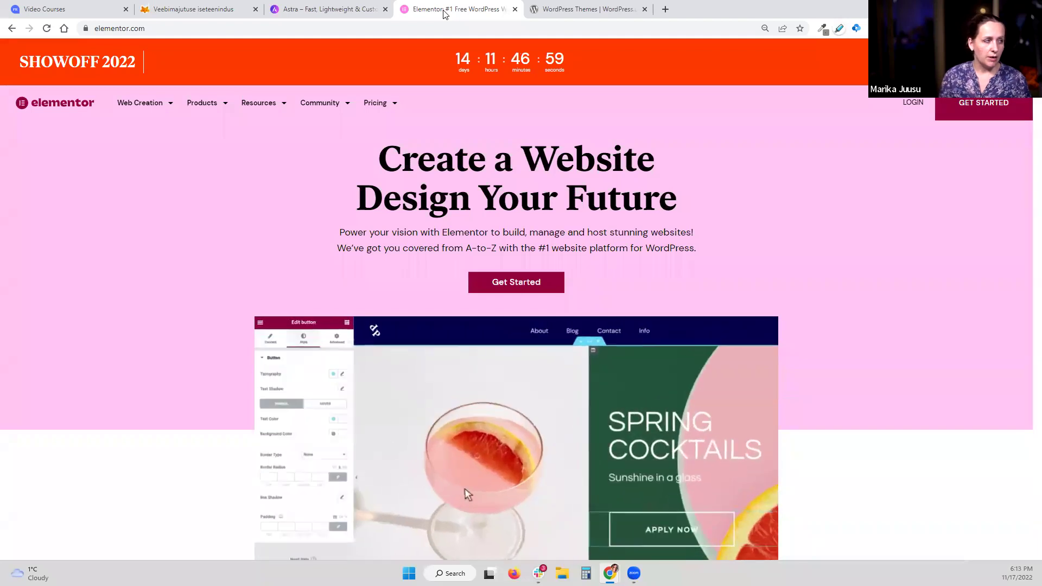
pyautogui.scroll(-1, 173, 253)
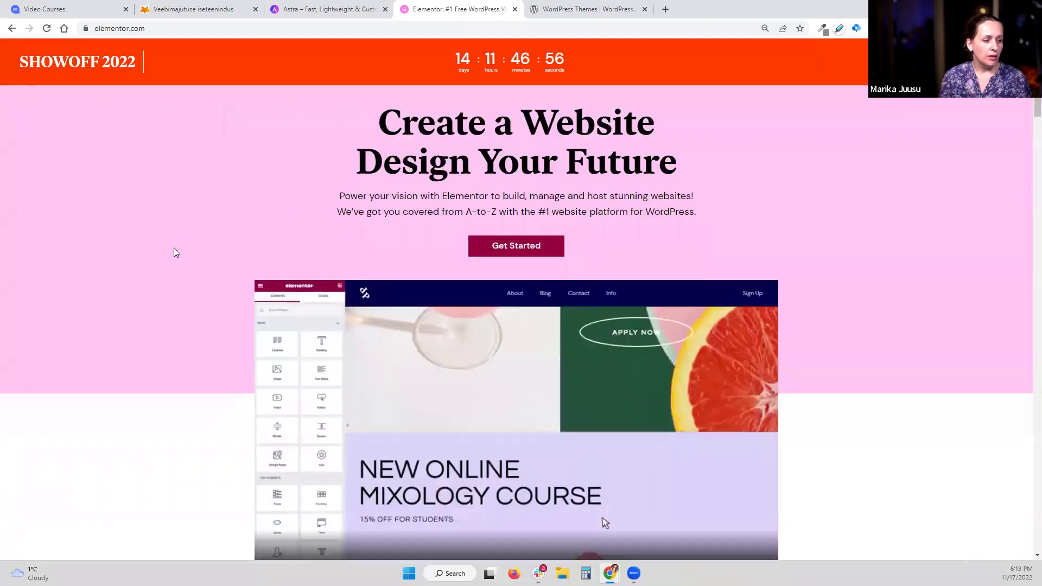
pyautogui.scroll(-1, 163, 283)
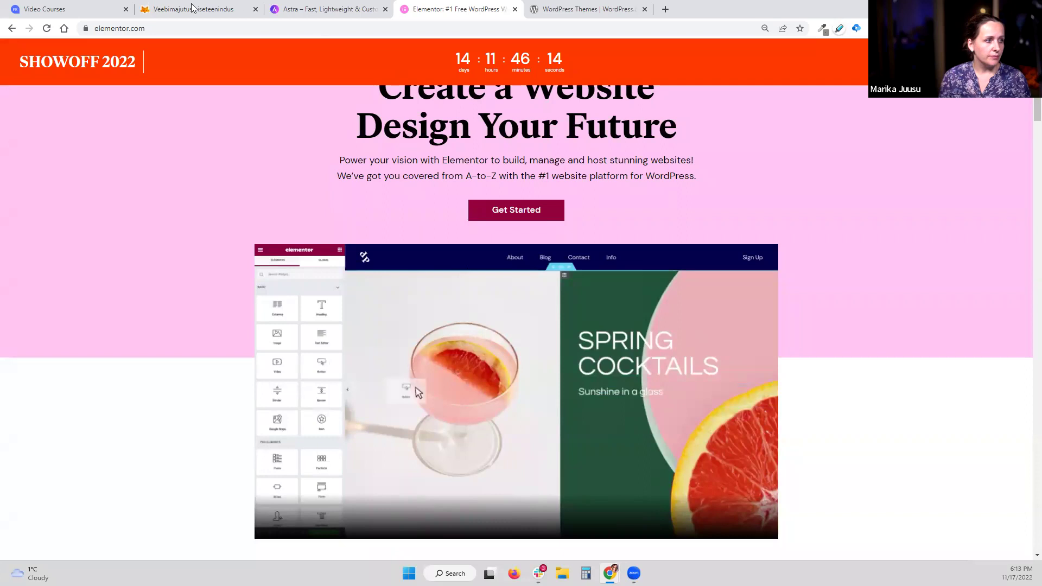
# - Back on the hosting page, review the six checked 'Vali lisamoodulid' plugins
pyautogui.click(228, 9)
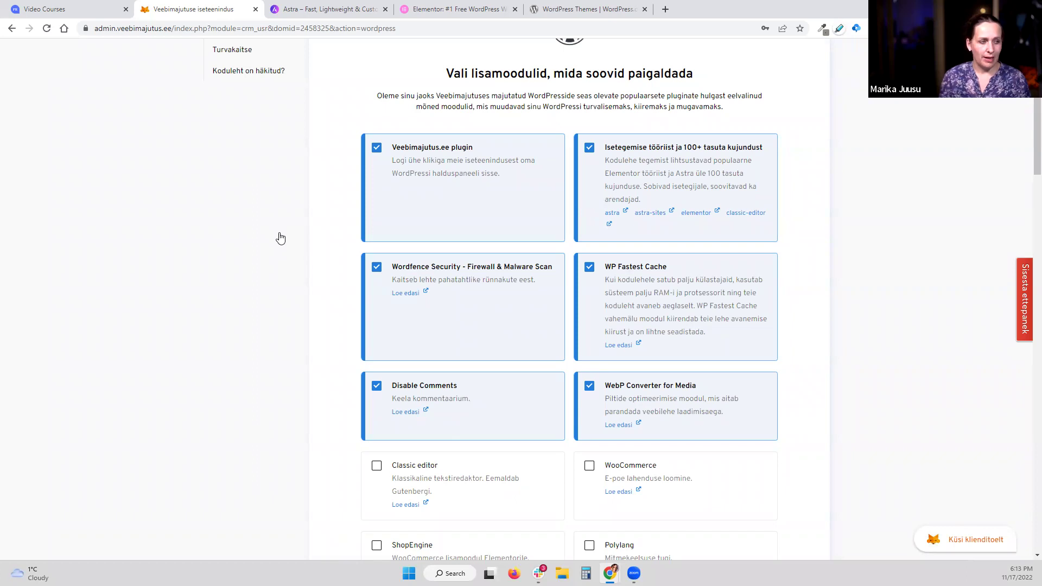
pyautogui.scroll(4, 280, 238)
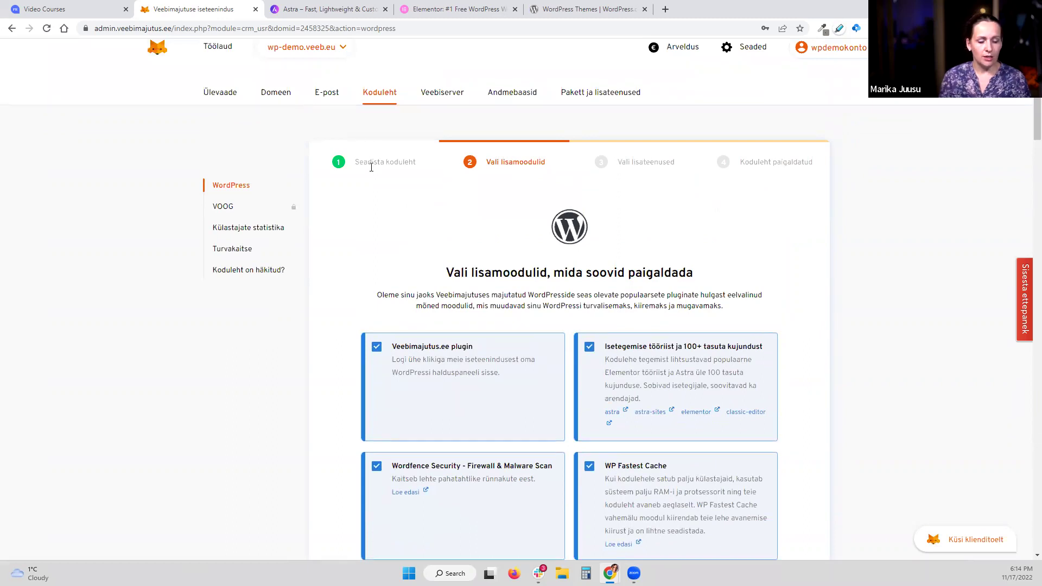
pyautogui.scroll(-3, 485, 298)
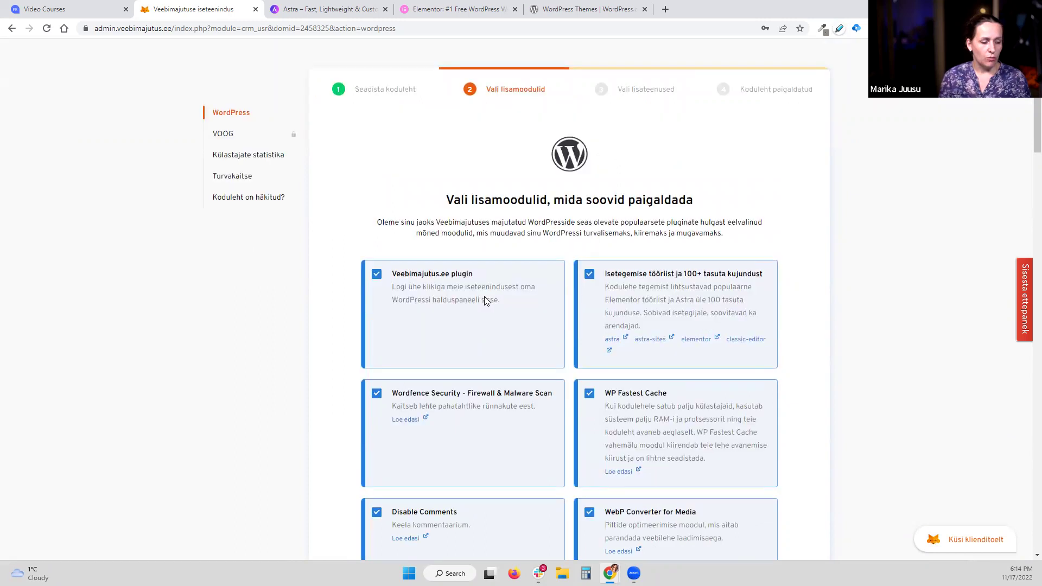
pyautogui.scroll(-1, 489, 241)
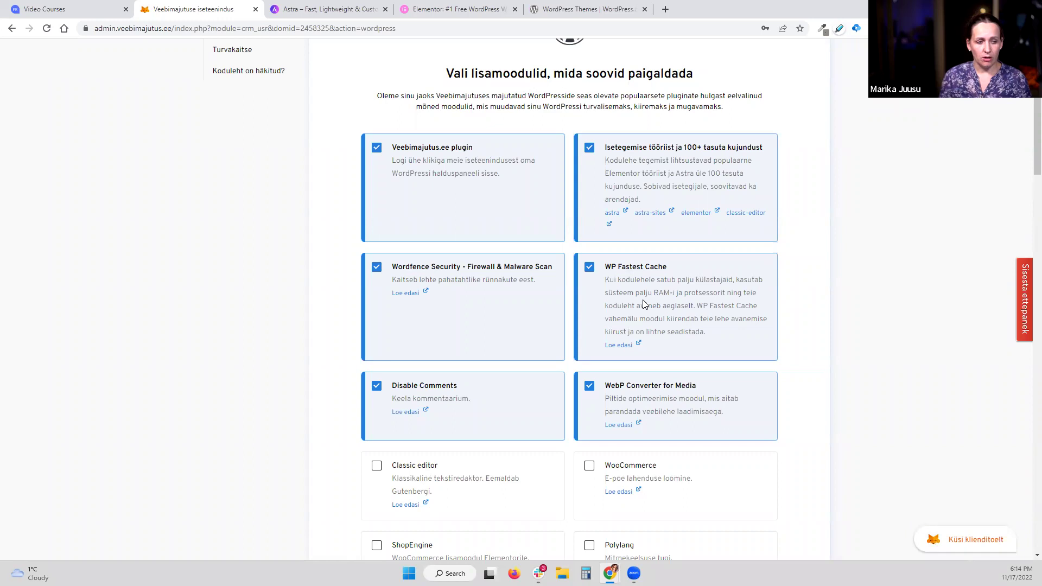
pyautogui.scroll(-1, 542, 351)
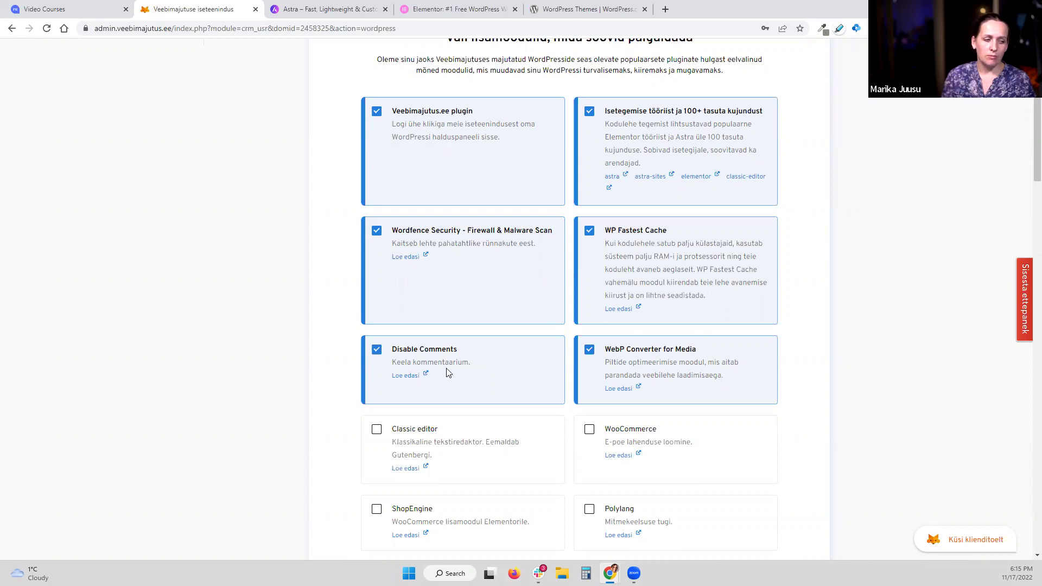
# - Scroll past the unchecked plugins such as WooCommerce, Yoast SEO, Rank math and Custom Fonts
pyautogui.scroll(-1, 447, 369)
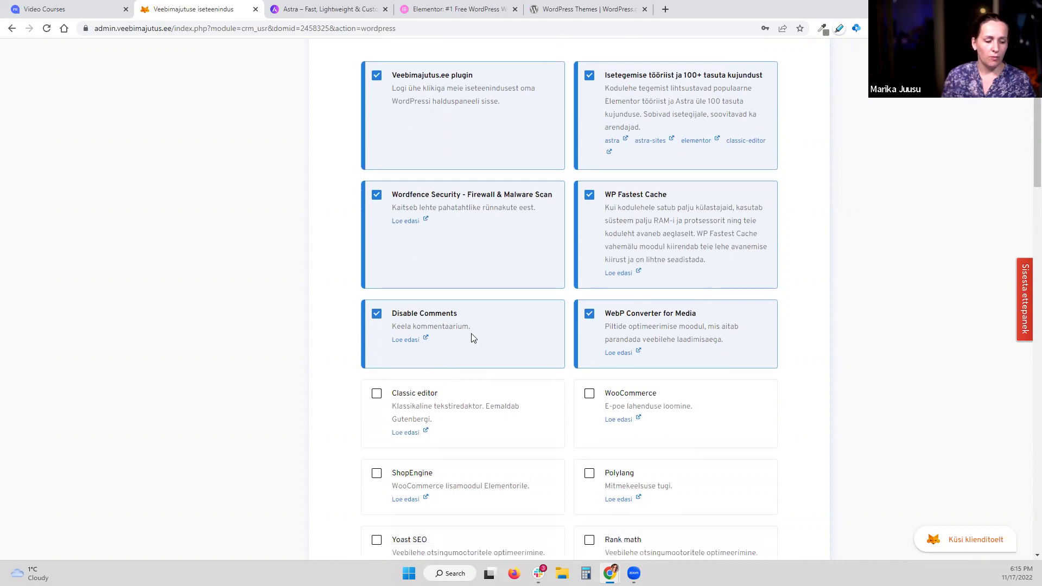
pyautogui.scroll(-1, 476, 337)
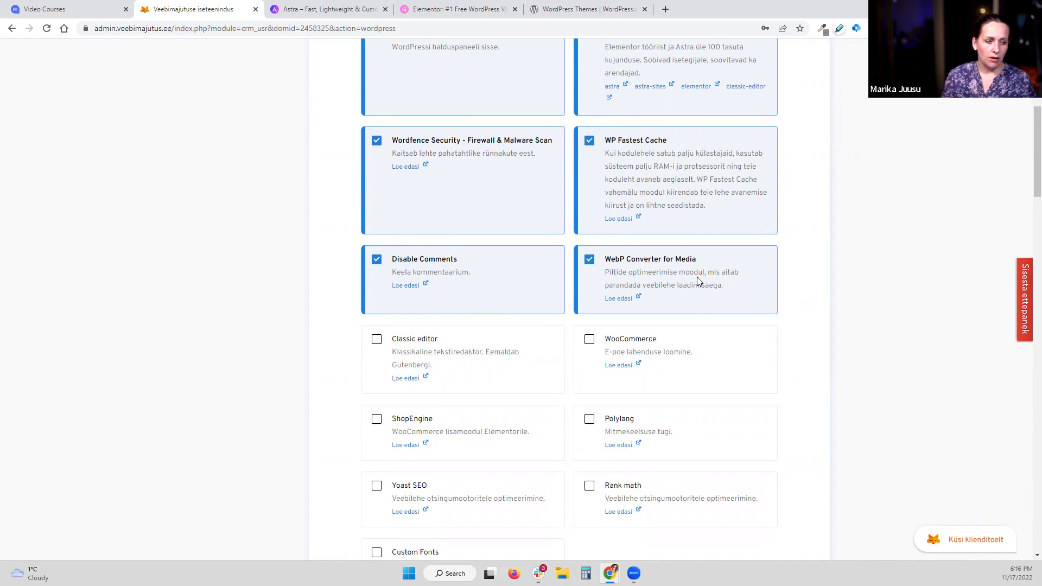
pyautogui.scroll(-1, 696, 276)
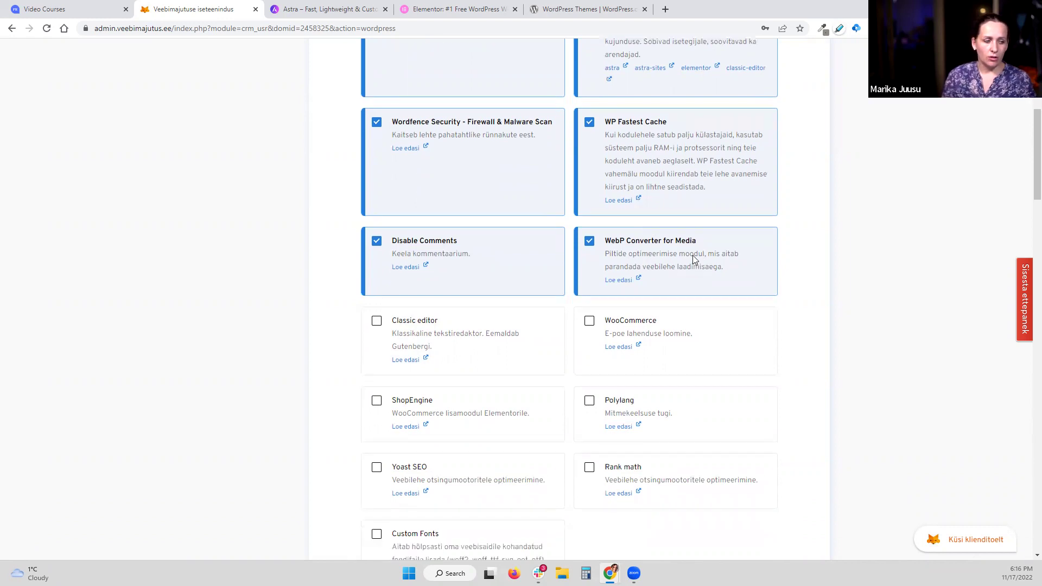
pyautogui.scroll(-2, 693, 259)
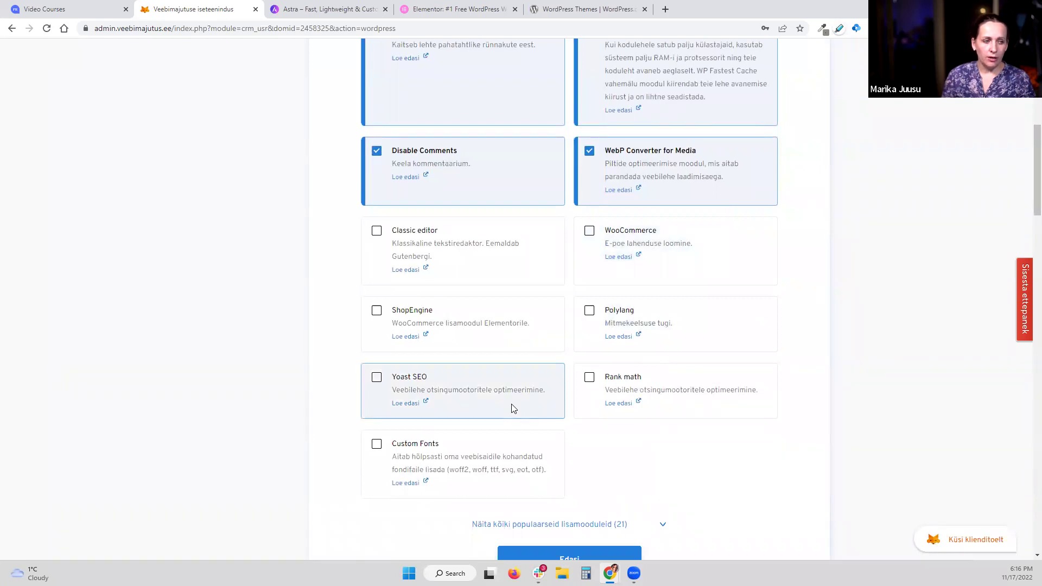
pyautogui.scroll(5, 513, 408)
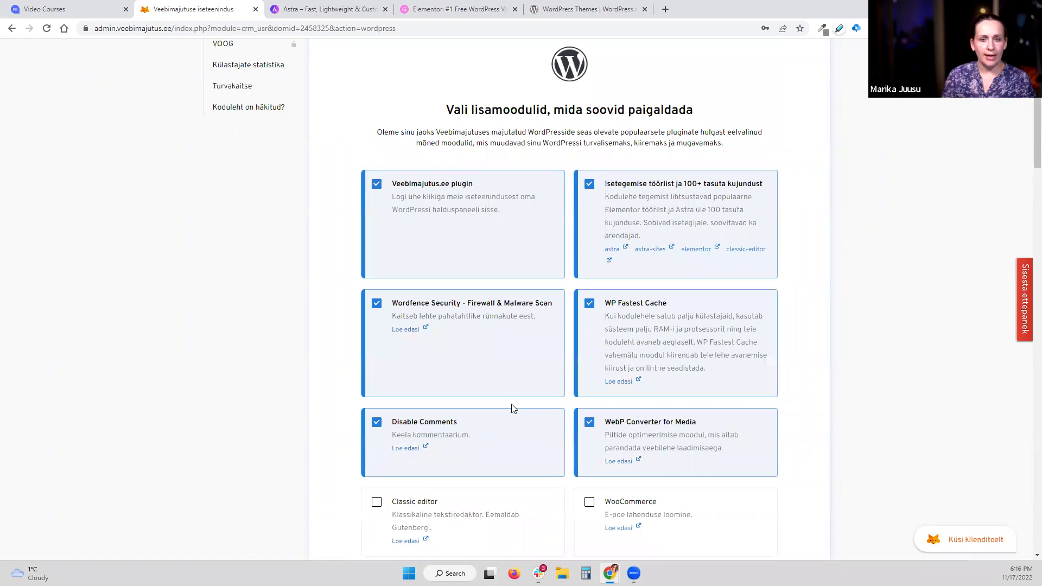
pyautogui.scroll(-2, 513, 408)
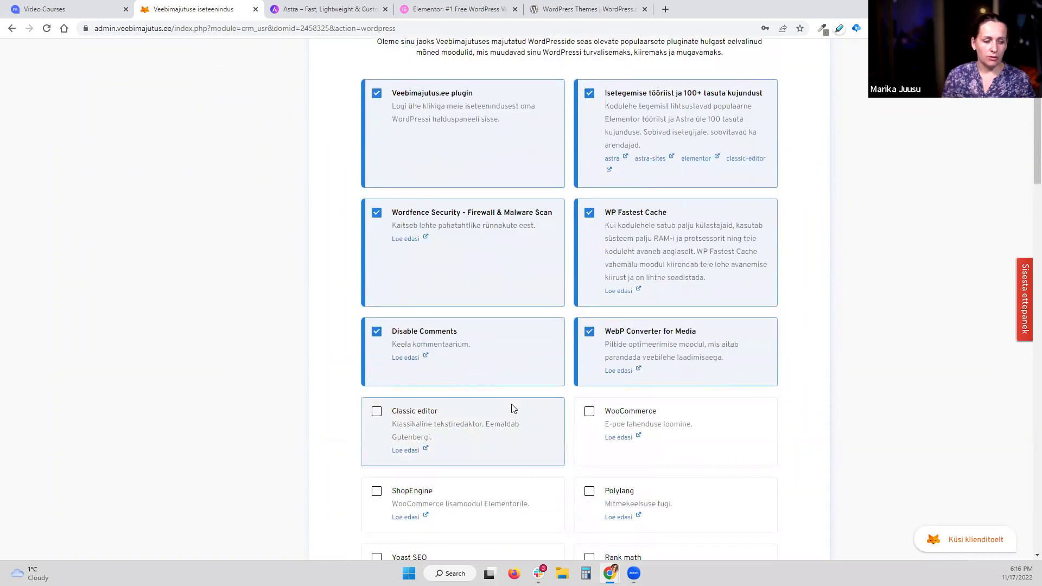
pyautogui.scroll(-1, 670, 368)
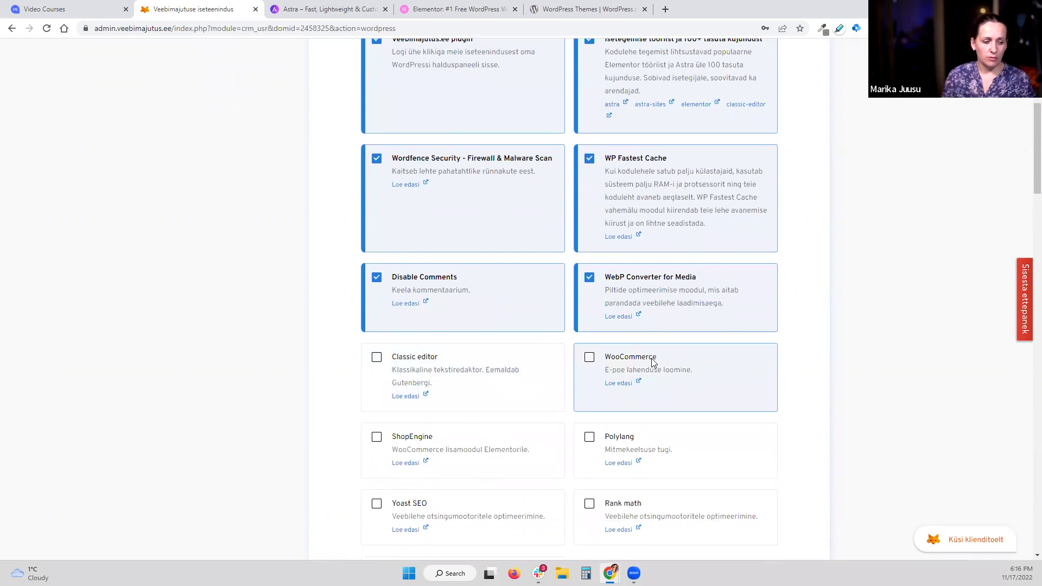
pyautogui.scroll(-1, 520, 353)
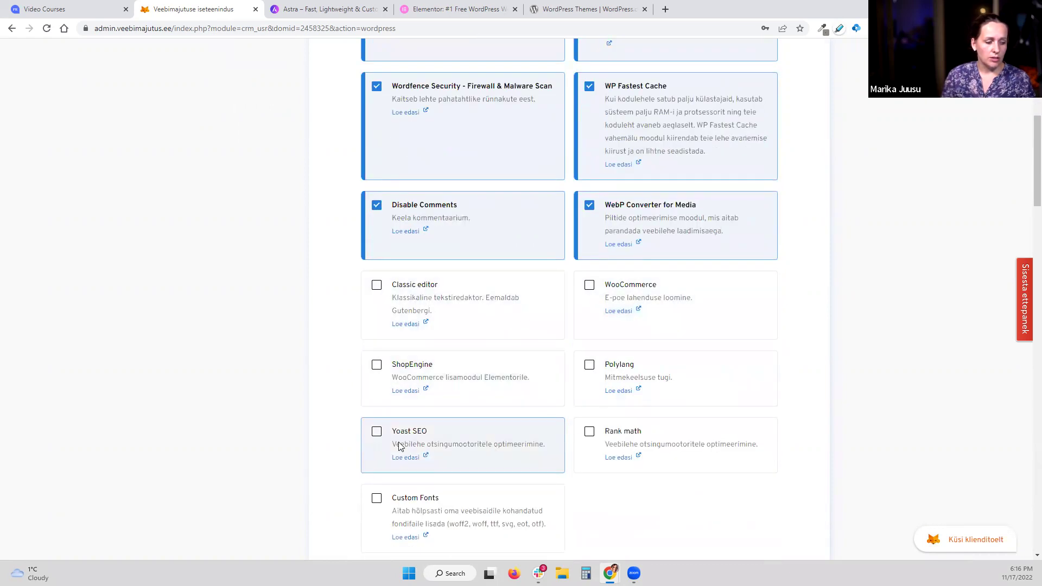
pyautogui.scroll(-1, 458, 432)
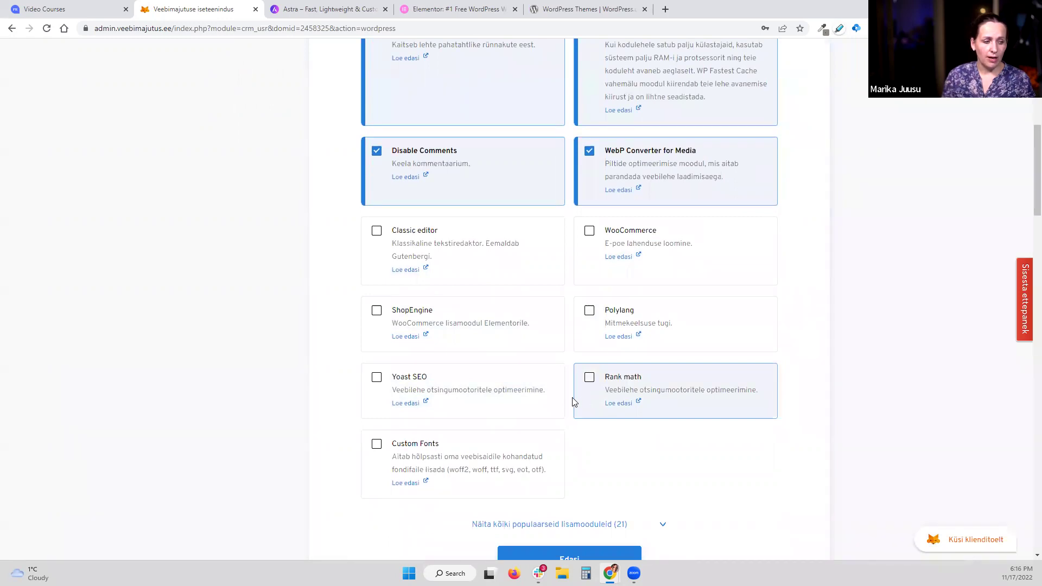
pyautogui.scroll(-1, 567, 434)
pyautogui.click(558, 471)
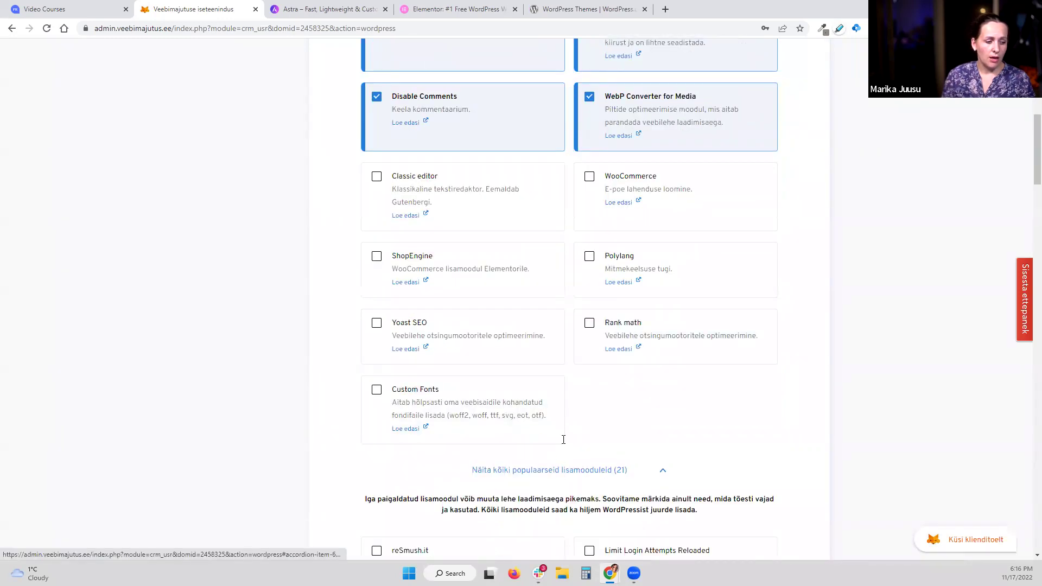
pyautogui.scroll(-2, 563, 440)
pyautogui.scroll(-2, 558, 432)
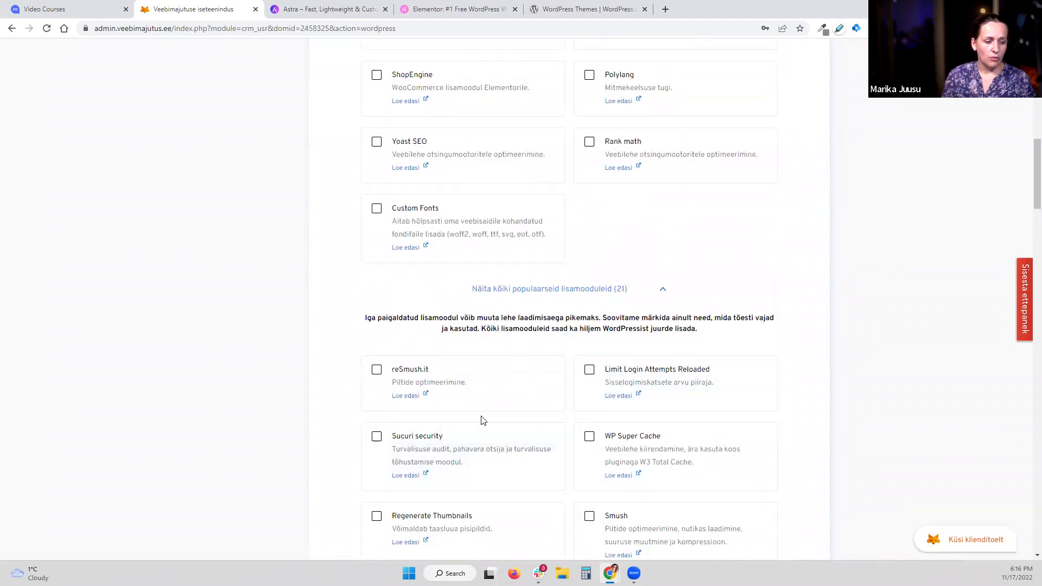
pyautogui.scroll(-2, 426, 415)
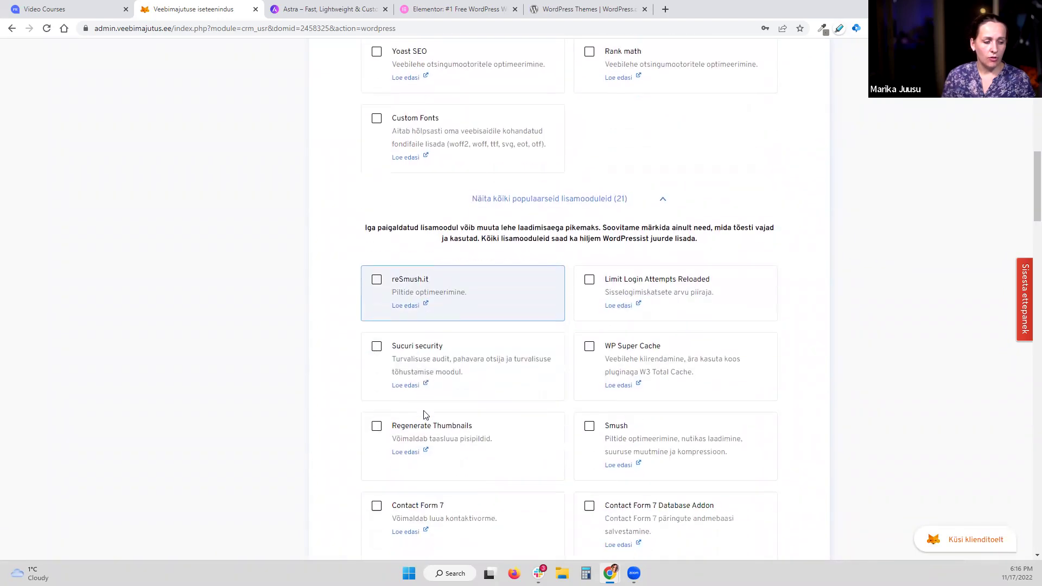
pyautogui.scroll(-1, 425, 415)
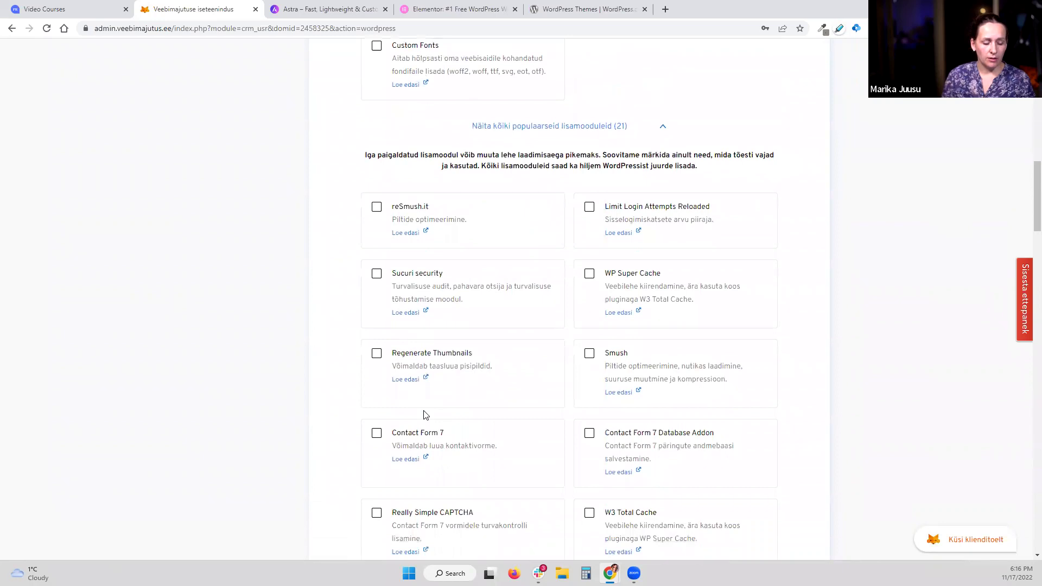
pyautogui.scroll(-1, 426, 415)
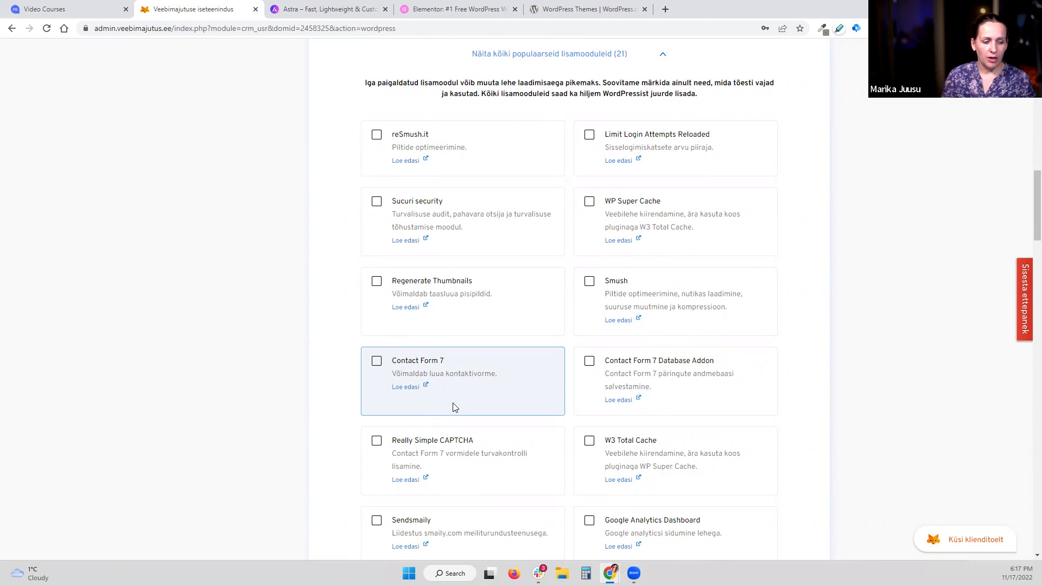
pyautogui.scroll(-5, 455, 407)
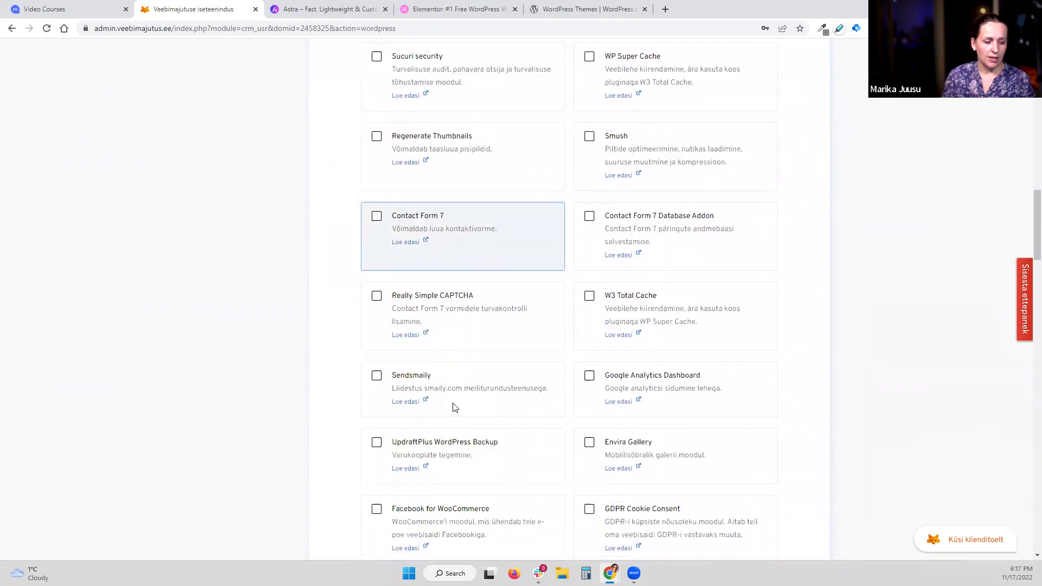
pyautogui.scroll(-1, 455, 407)
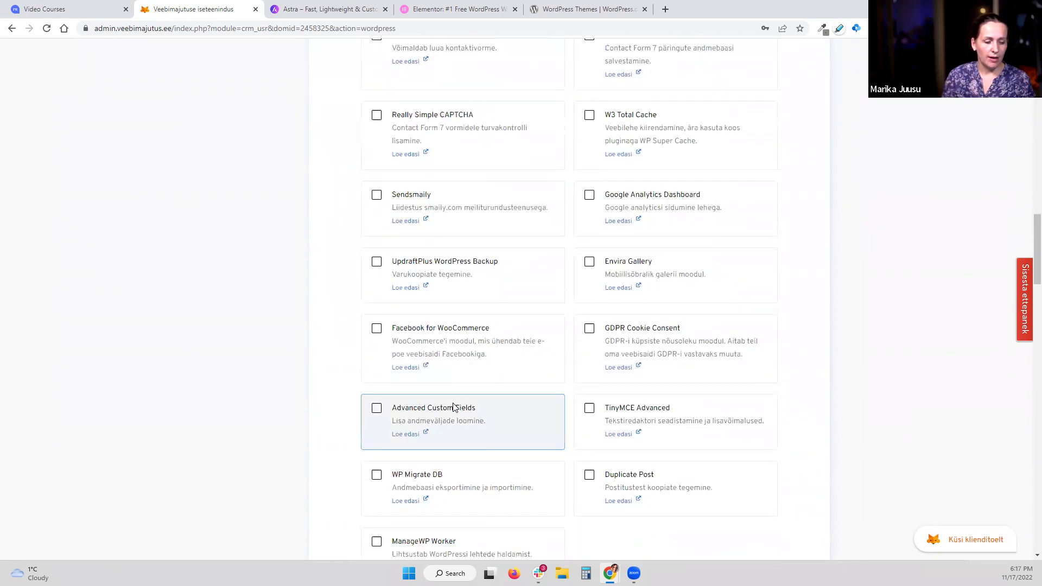
pyautogui.scroll(6, 456, 407)
pyautogui.scroll(12, 455, 407)
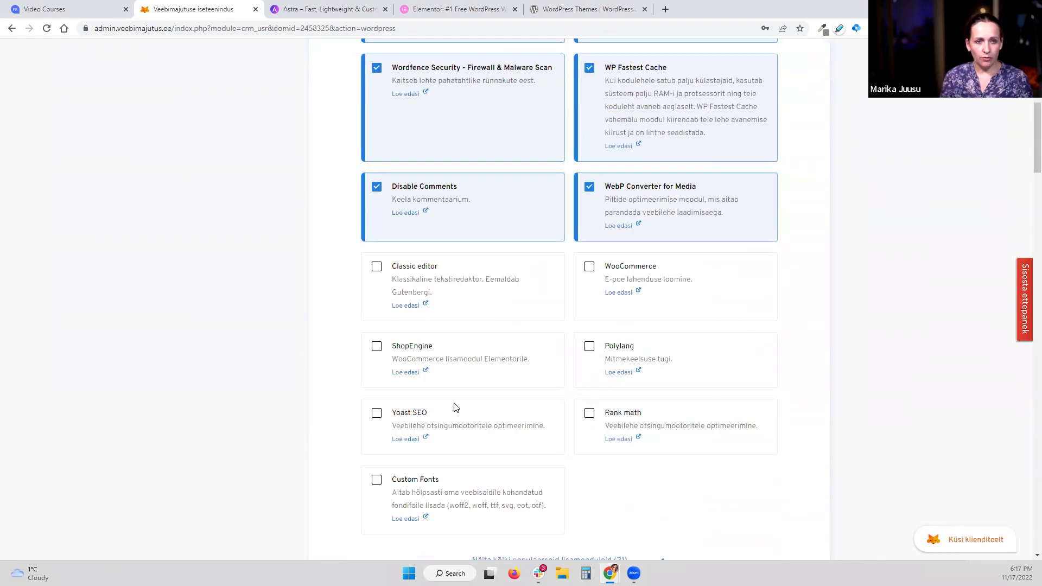
pyautogui.scroll(4, 455, 407)
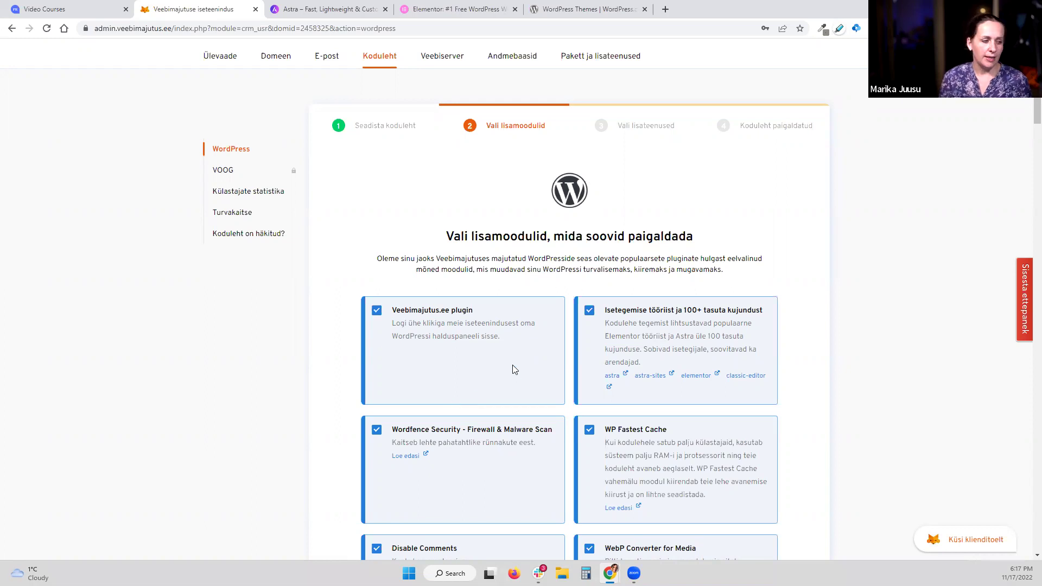
pyautogui.scroll(-2, 510, 365)
pyautogui.scroll(-2, 510, 365)
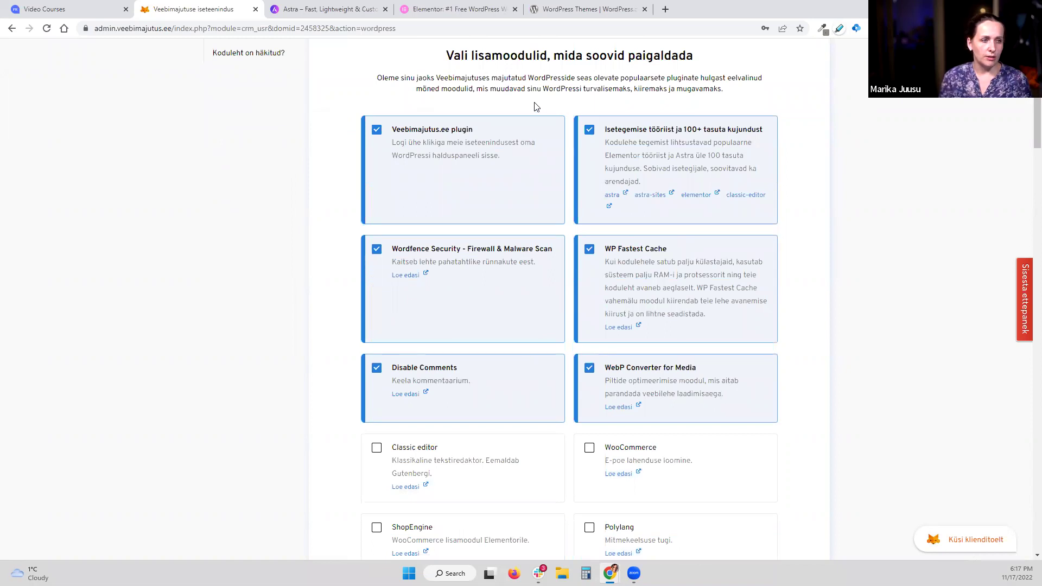
pyautogui.click(666, 14)
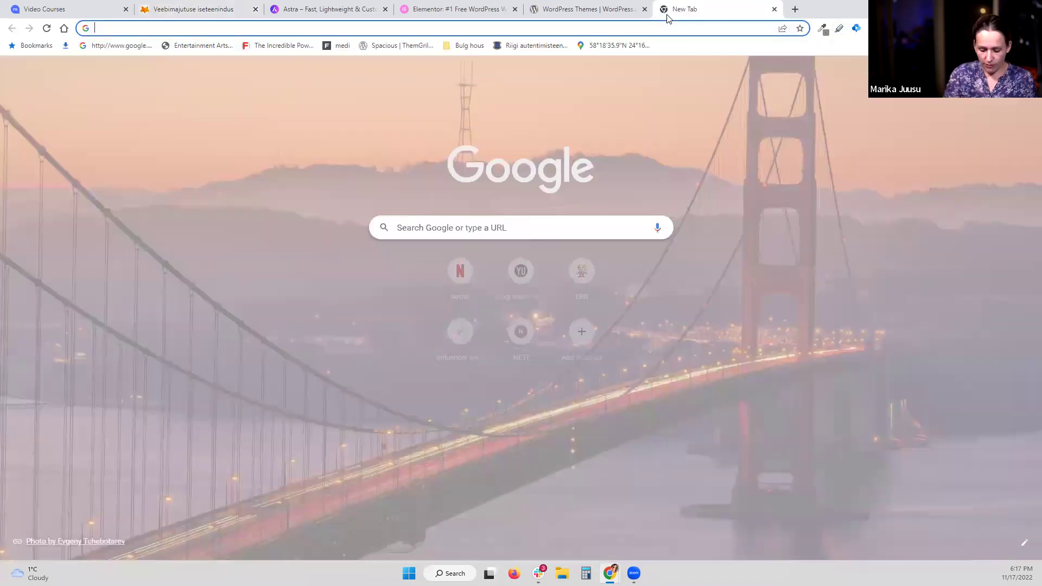
pyautogui.write('booking')
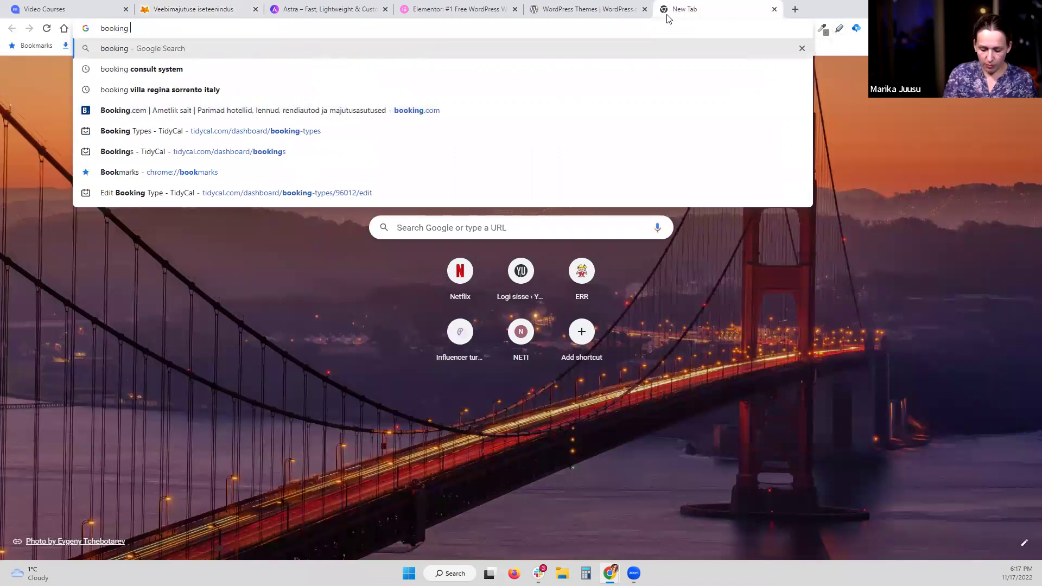
pyautogui.write(' plugin ')
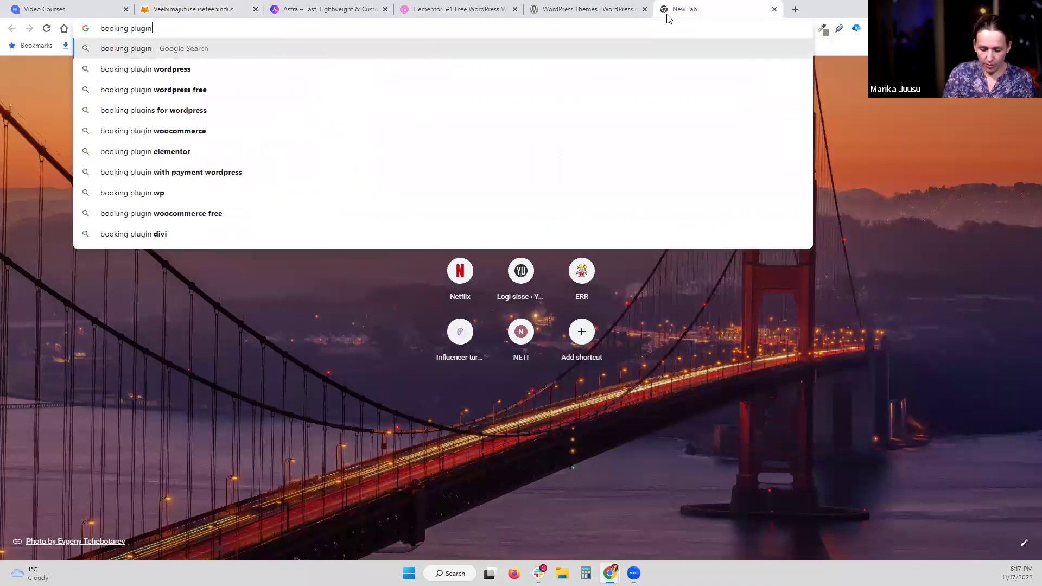
pyautogui.write('for wo')
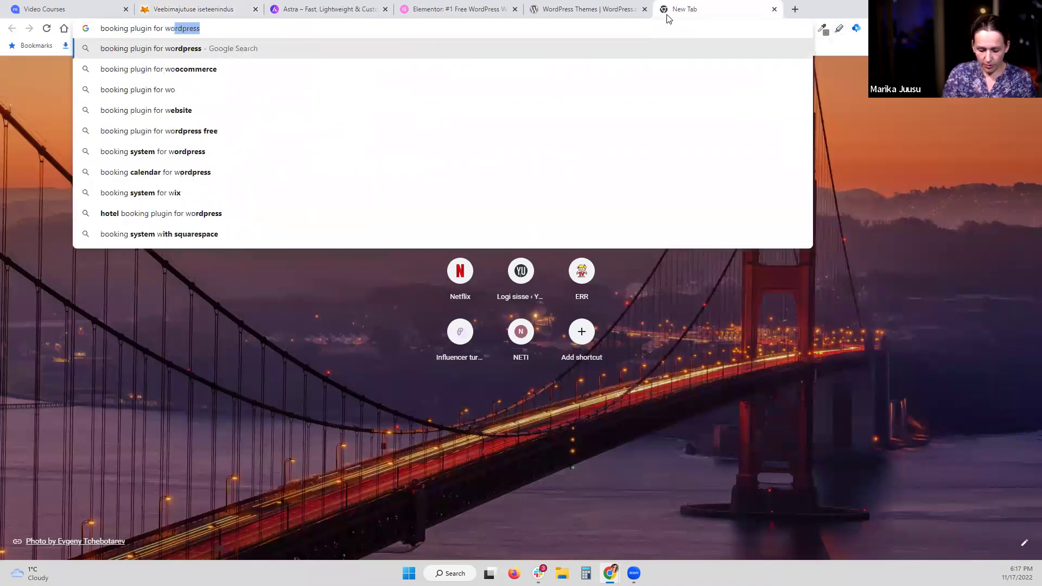
pyautogui.write('rdpress')
pyautogui.press('Return')
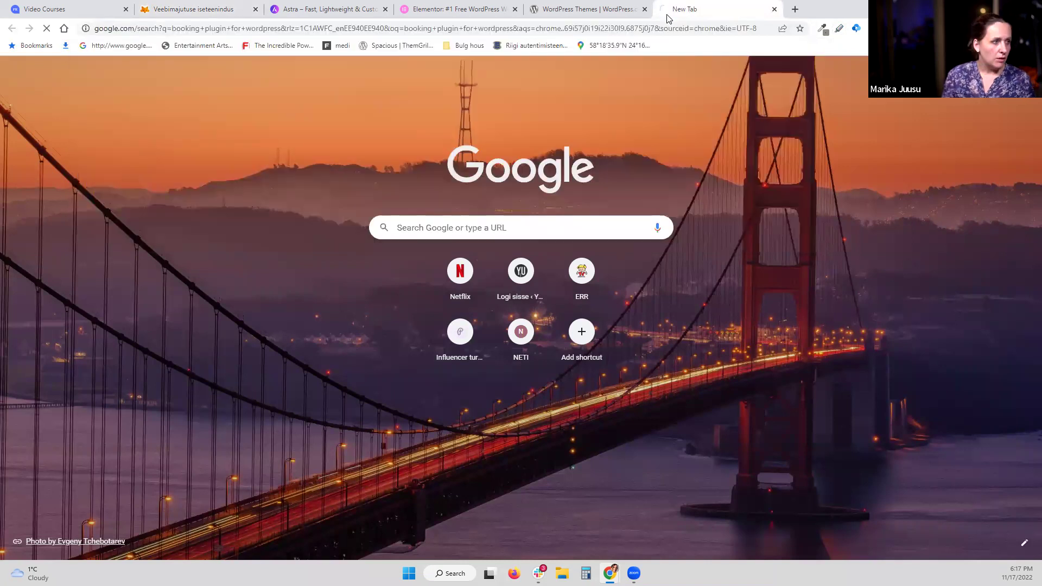
pyautogui.scroll(-2, 201, 275)
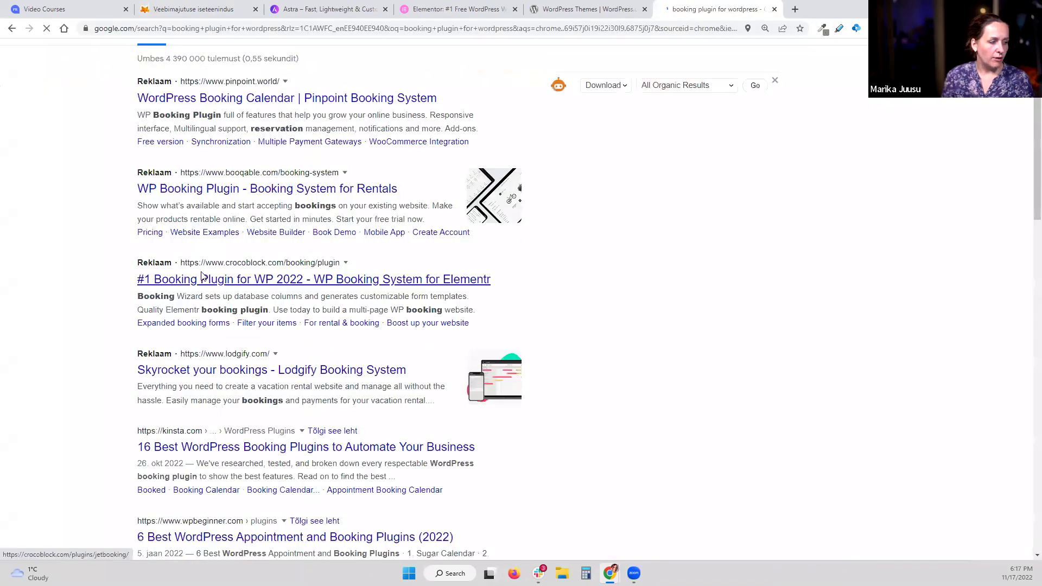
pyautogui.scroll(-4, 201, 275)
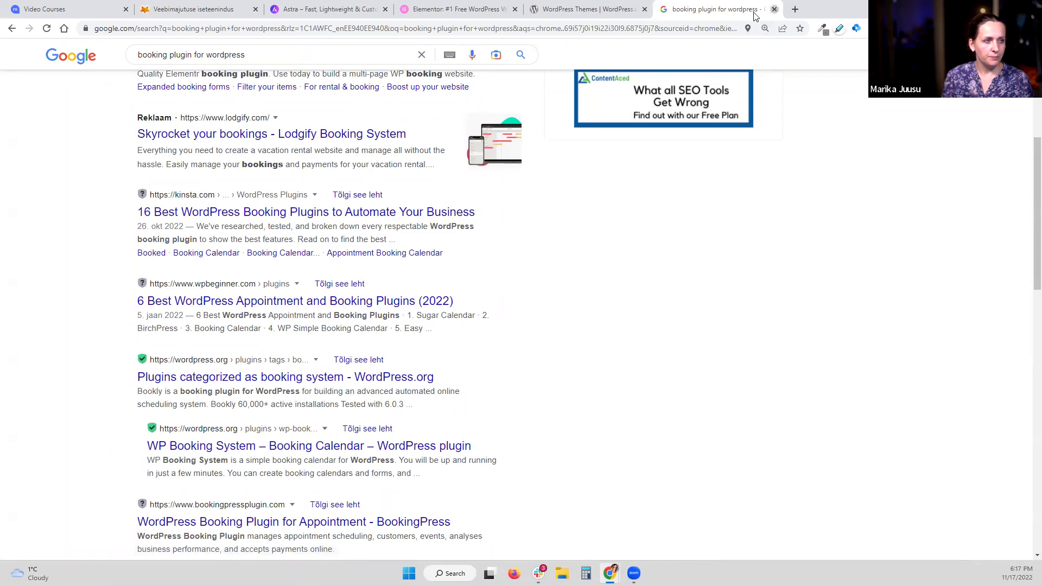
pyautogui.click(774, 9)
# - Leave the plugin choices unchanged and advance to step 3, Vali lisateenused
pyautogui.scroll(-10, 495, 257)
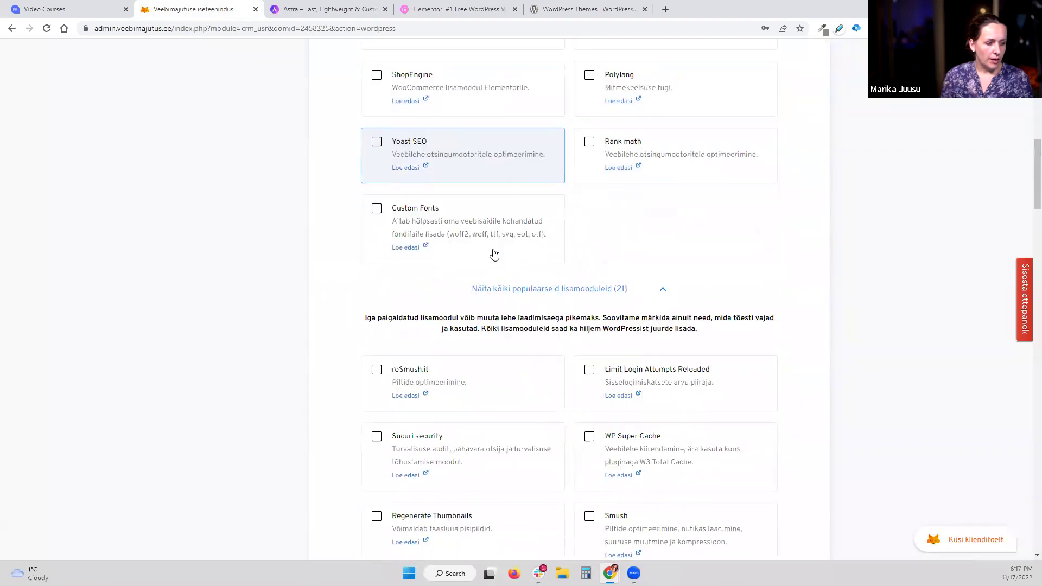
pyautogui.scroll(-8, 503, 266)
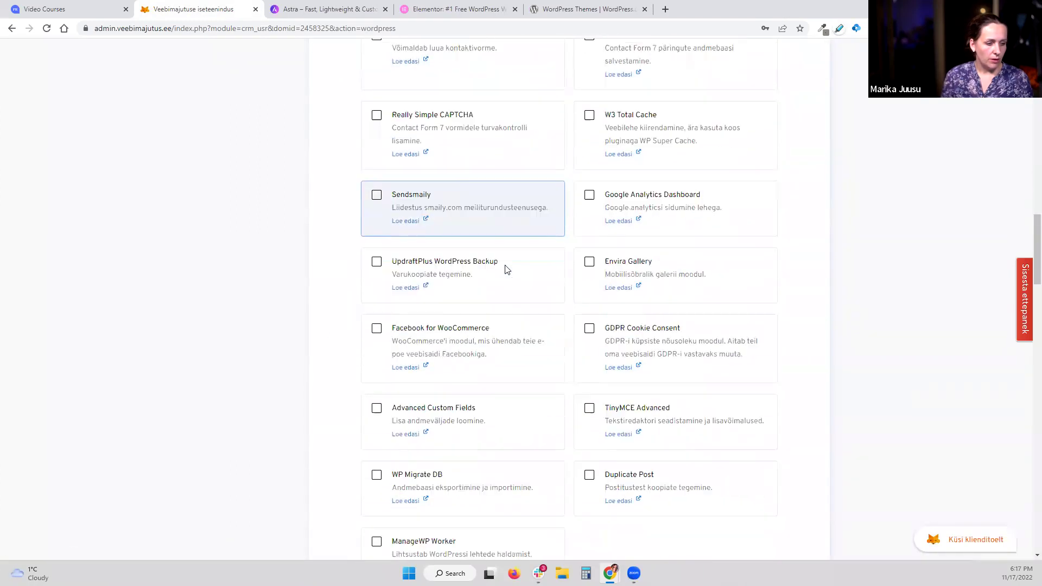
pyautogui.click(556, 364)
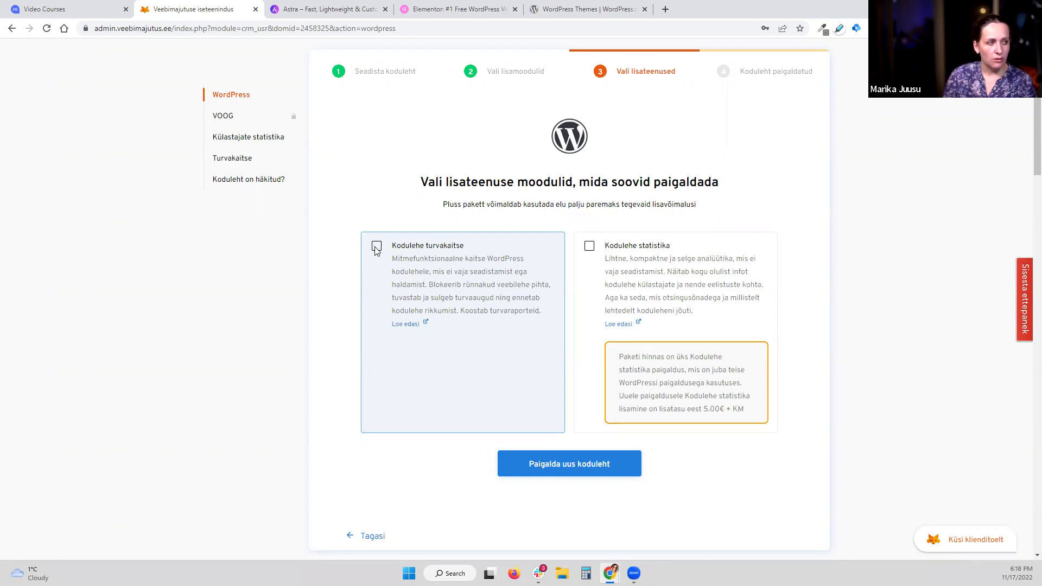
# - Tick Kodulehe turvakaitse and Kodulehe statistika (5.00€ + KM) add-on services
pyautogui.click(376, 247)
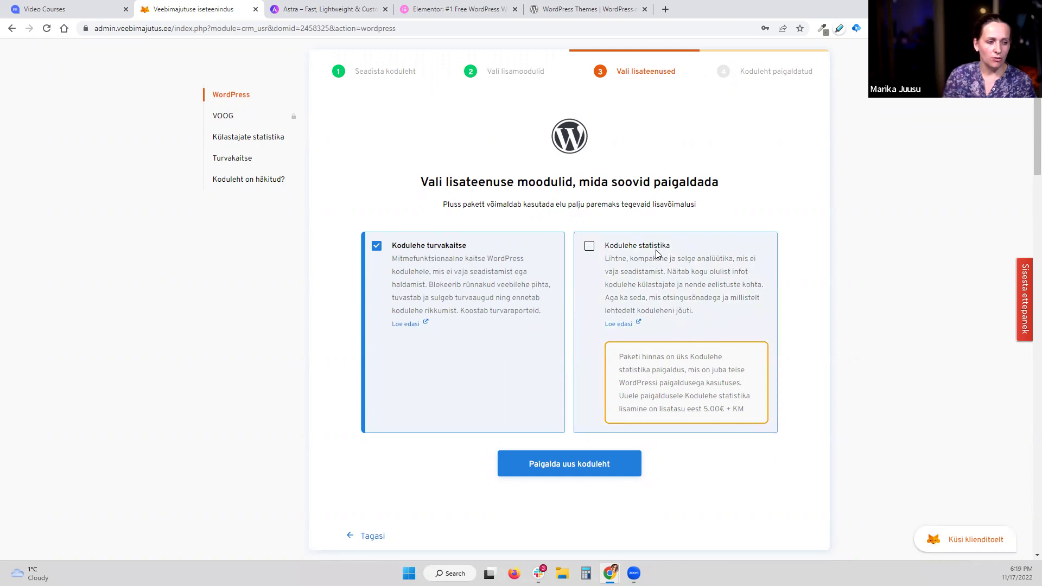
pyautogui.click(591, 247)
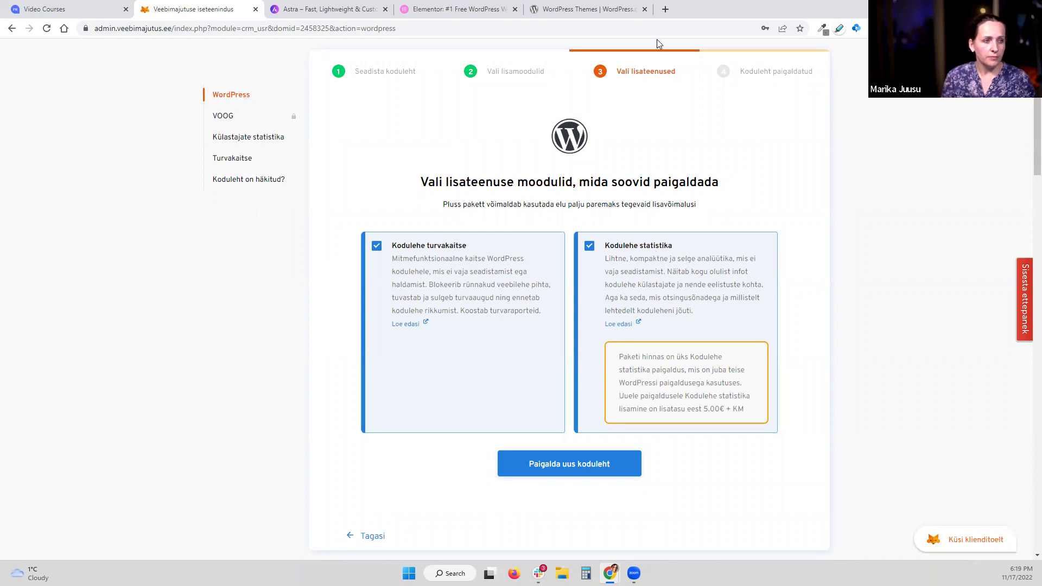
# - Open plausible.io in a new tab and scroll through its privacy-friendly analytics homepage
pyautogui.click(663, 10)
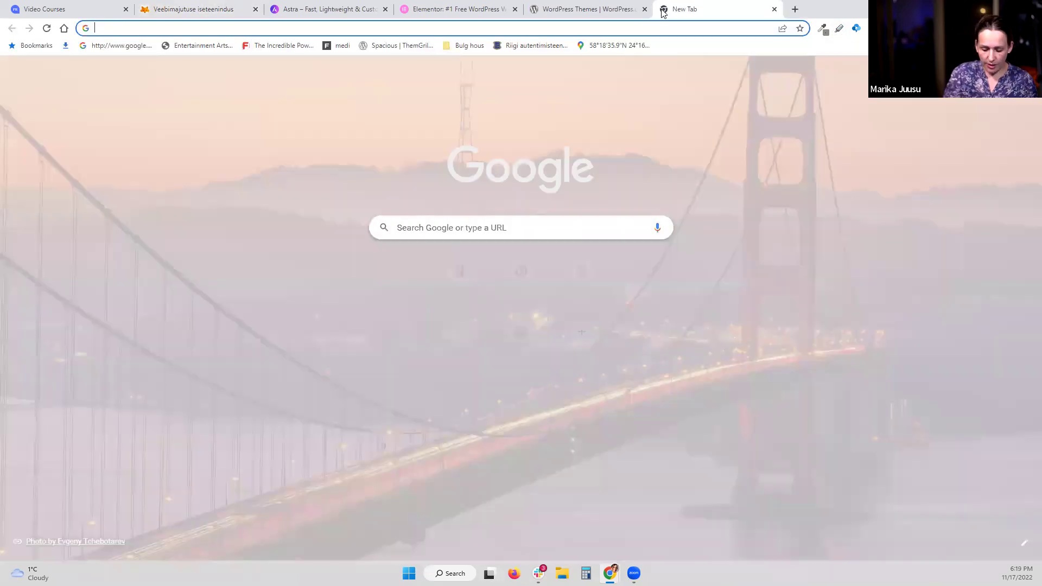
pyautogui.write('pla')
pyautogui.press('Return')
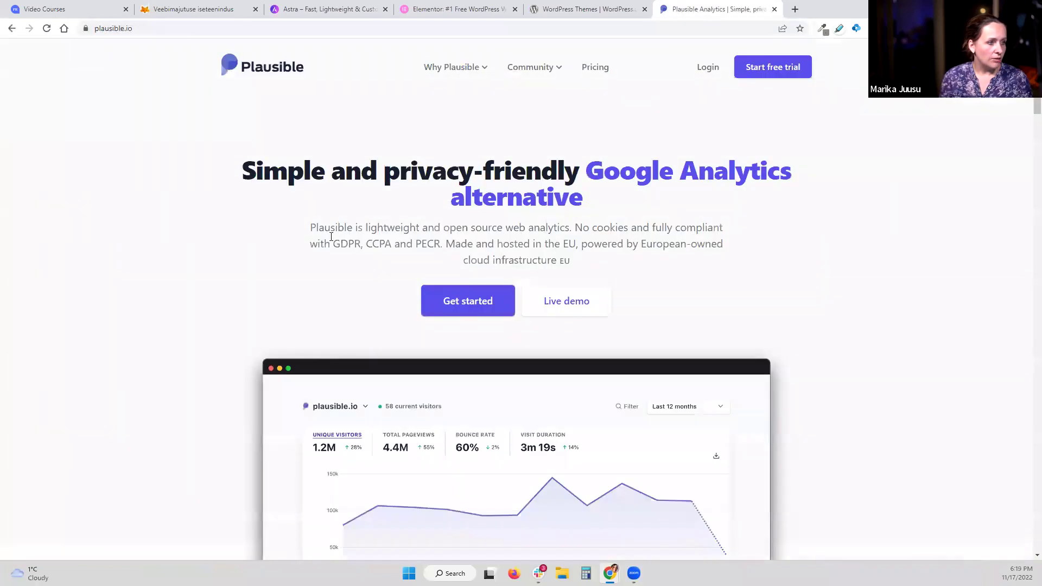
pyautogui.scroll(-8, 341, 246)
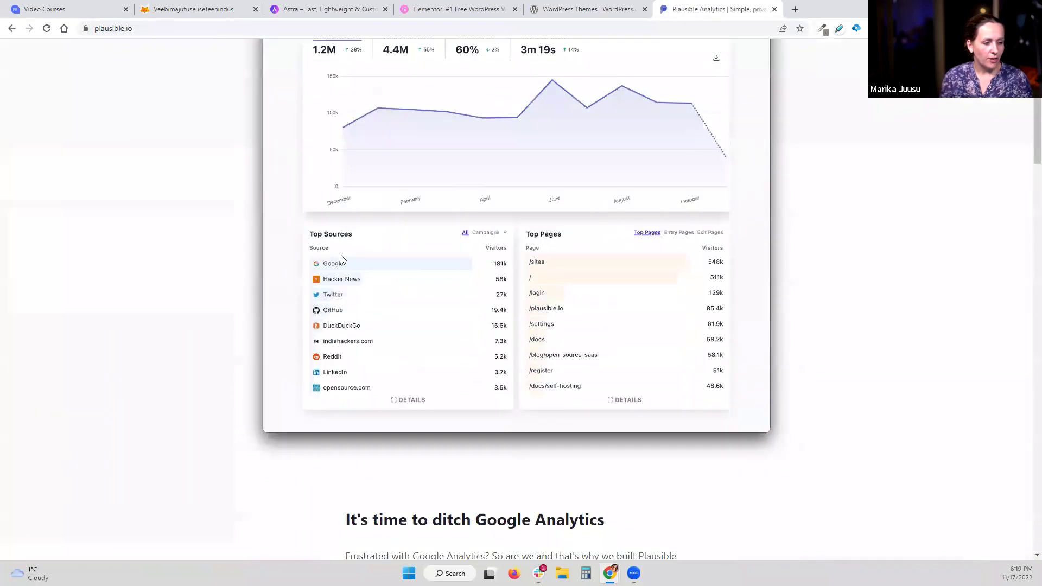
pyautogui.scroll(-4, 342, 260)
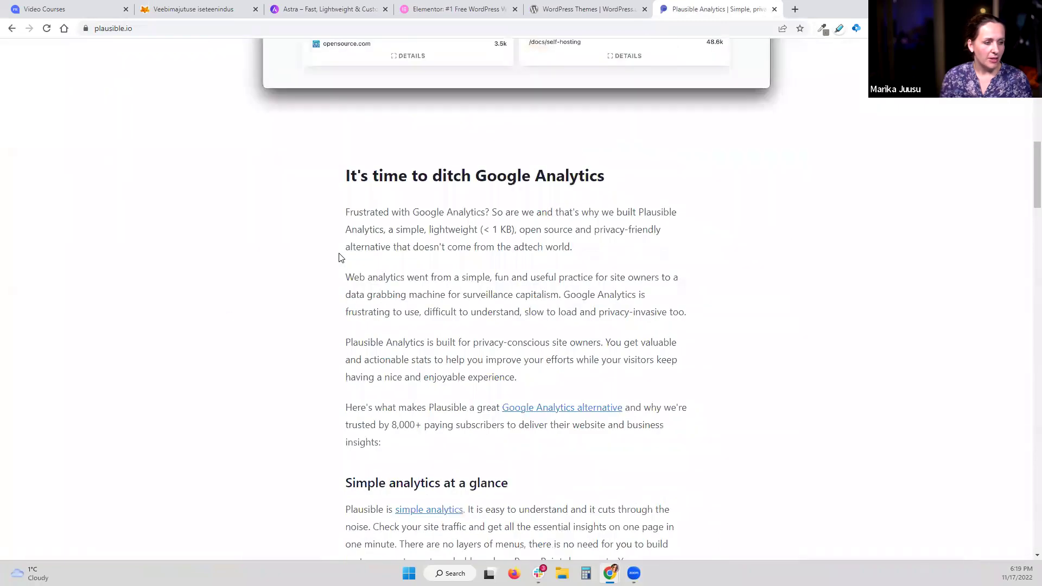
pyautogui.scroll(7, 328, 266)
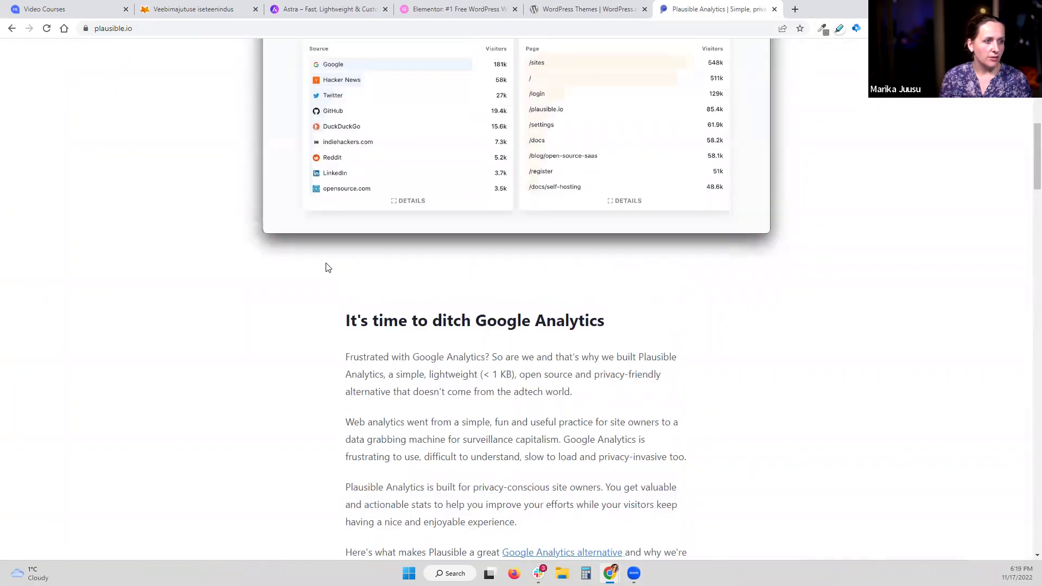
pyautogui.scroll(6, 326, 263)
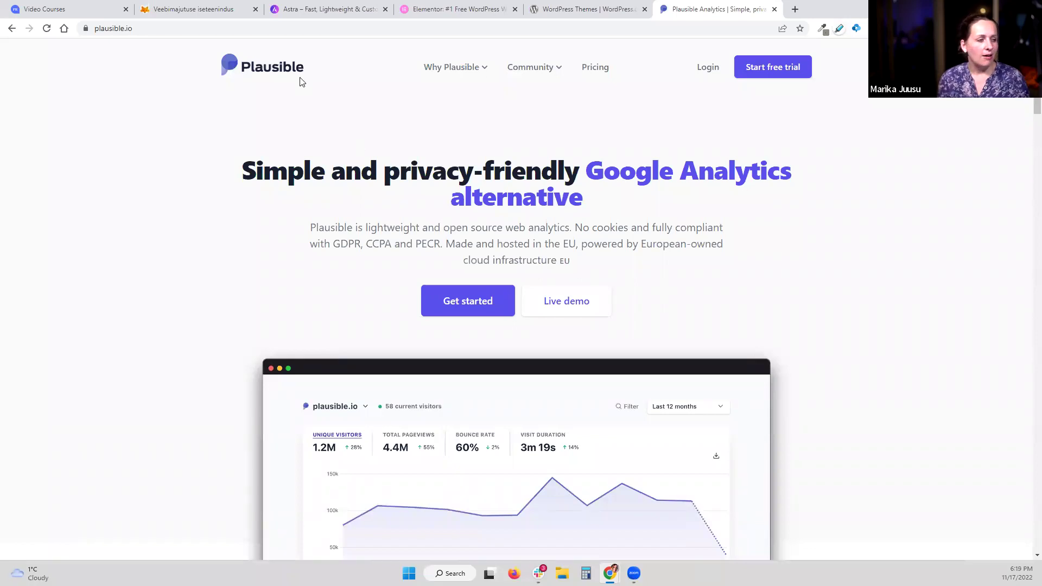
# - From the hosting add-on services page, install WordPress on wp-demo.veeb.eu and save the new password
pyautogui.click(569, 12)
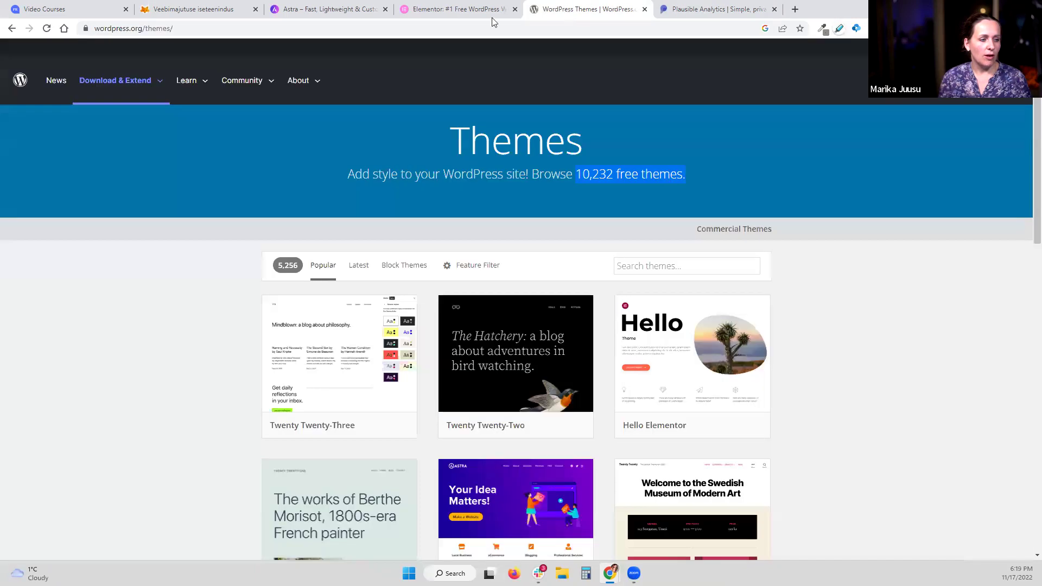
pyautogui.click(251, 14)
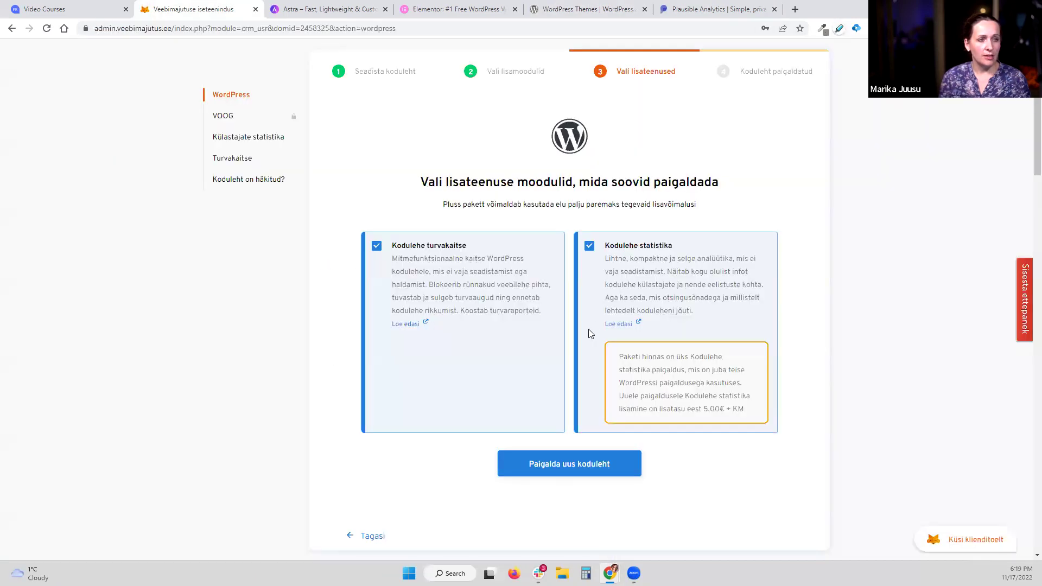
pyautogui.scroll(-1, 586, 332)
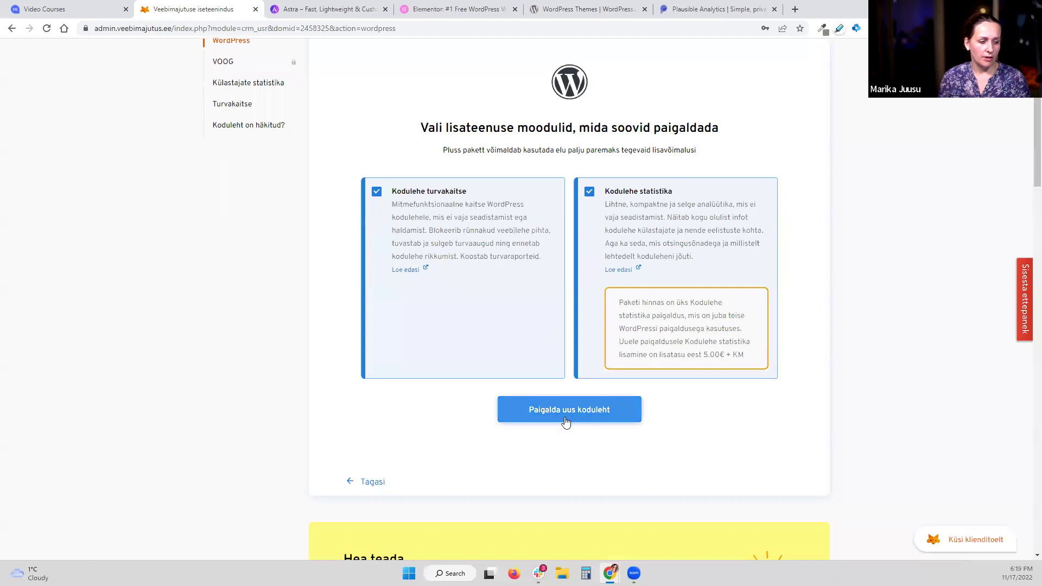
pyautogui.click(561, 411)
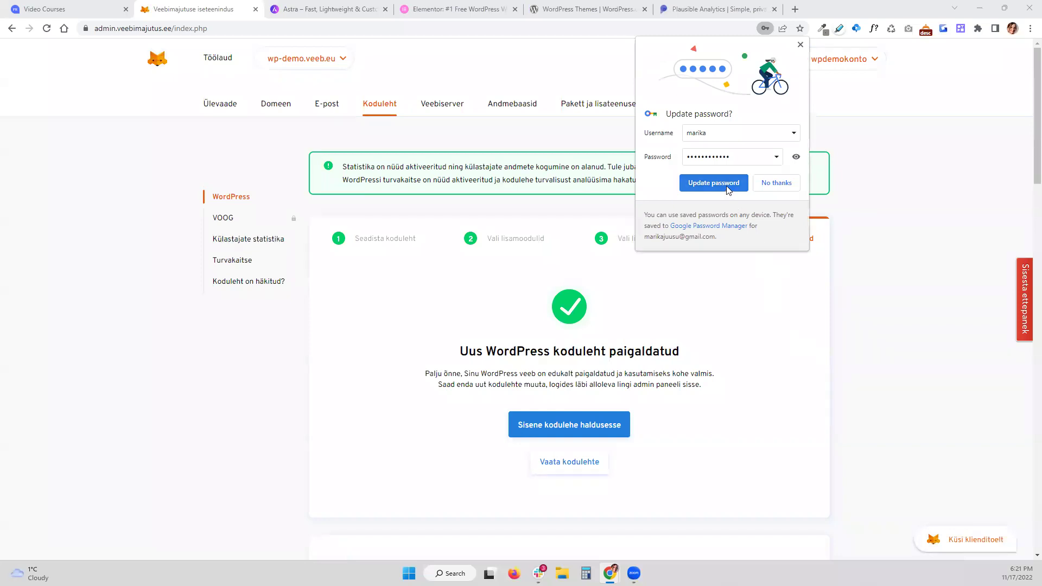
pyautogui.click(774, 184)
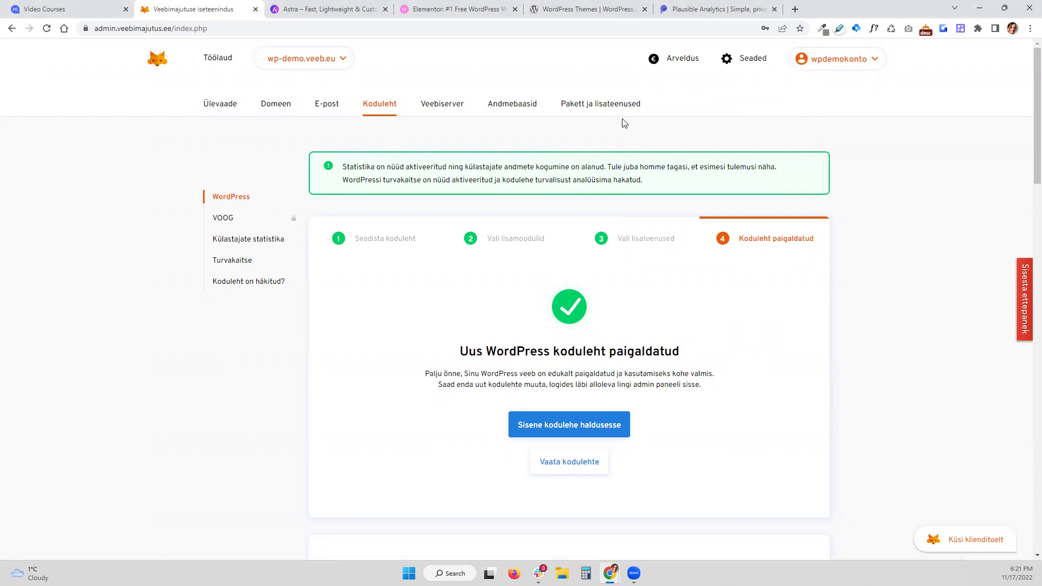
# - Open wordpress.com and wordpress.org in two new browser tabs
pyautogui.click(795, 10)
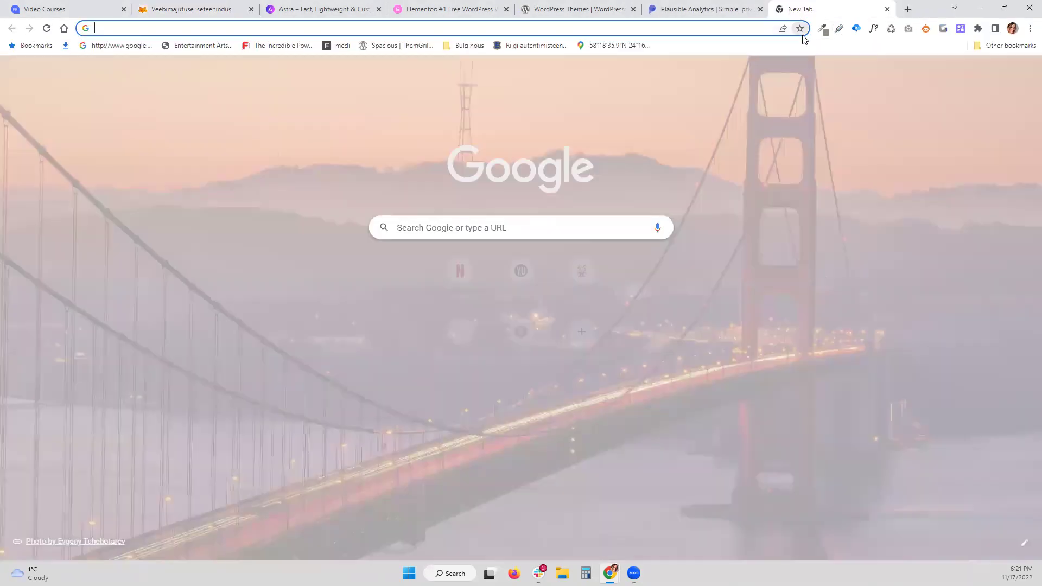
pyautogui.write('wordpress.com')
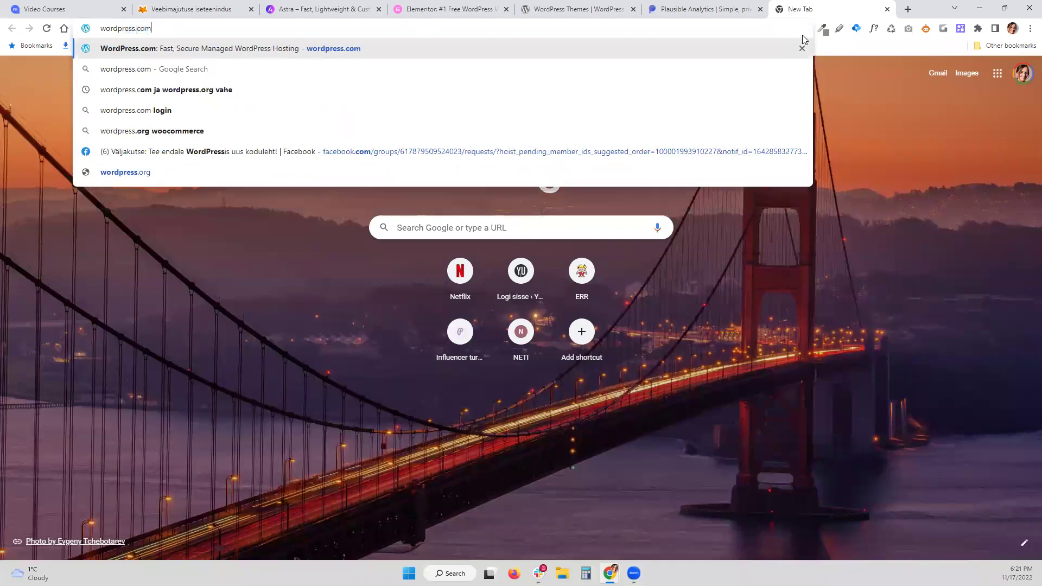
pyautogui.press('Return')
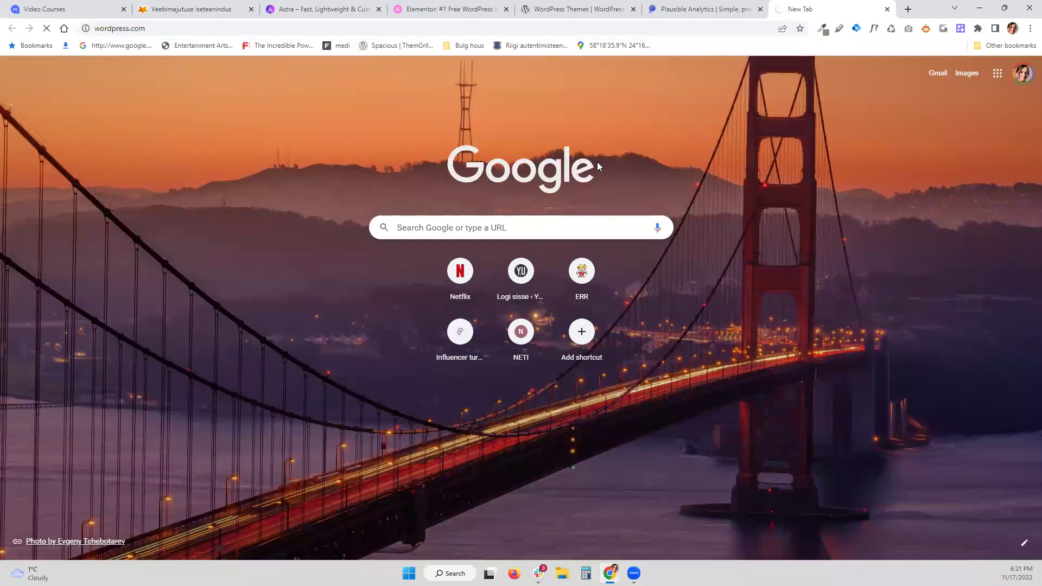
pyautogui.hotkey('ctrl', 't')
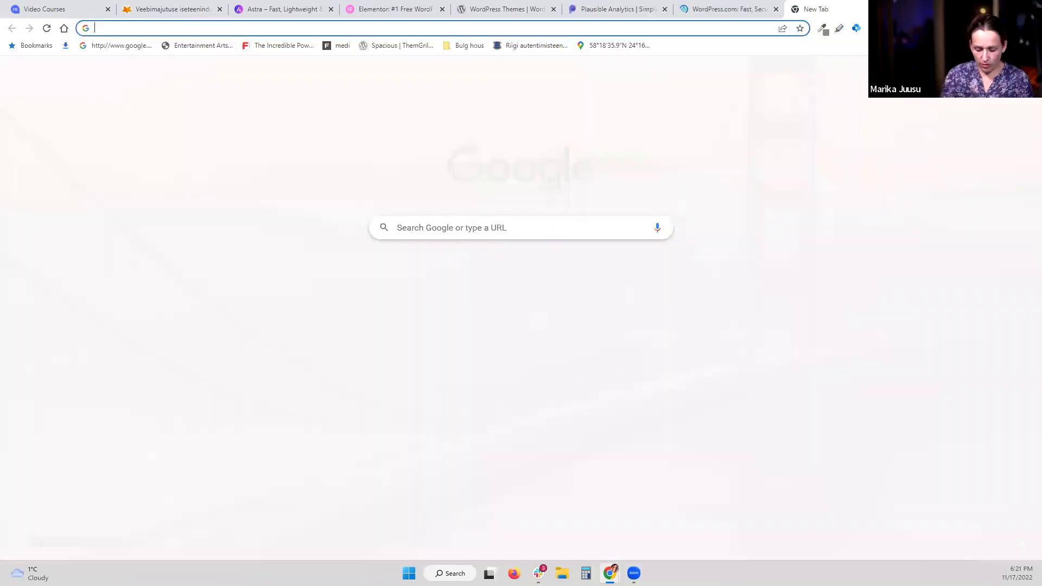
pyautogui.write('wordpress.o')
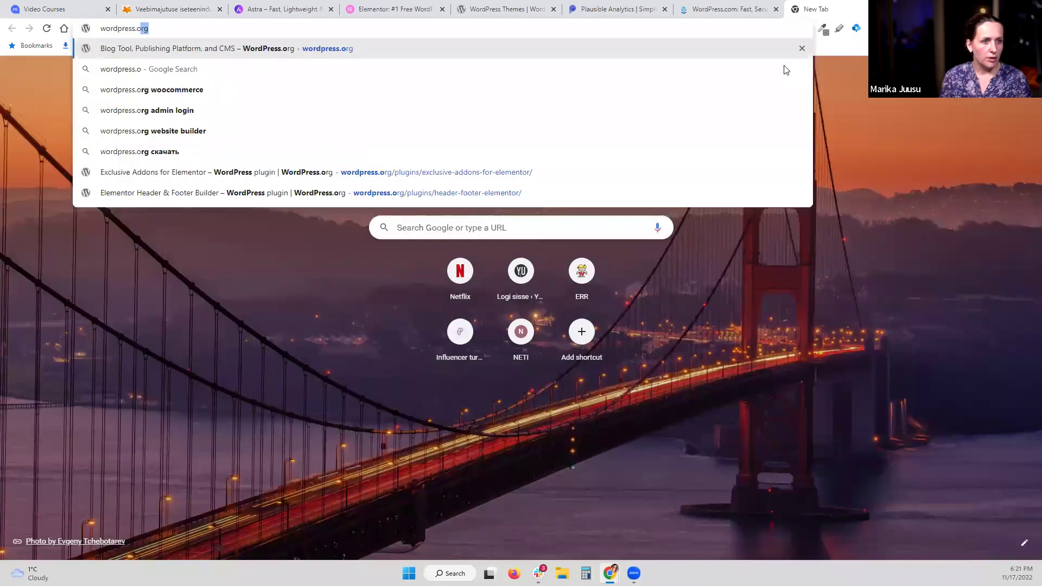
pyautogui.press('Return')
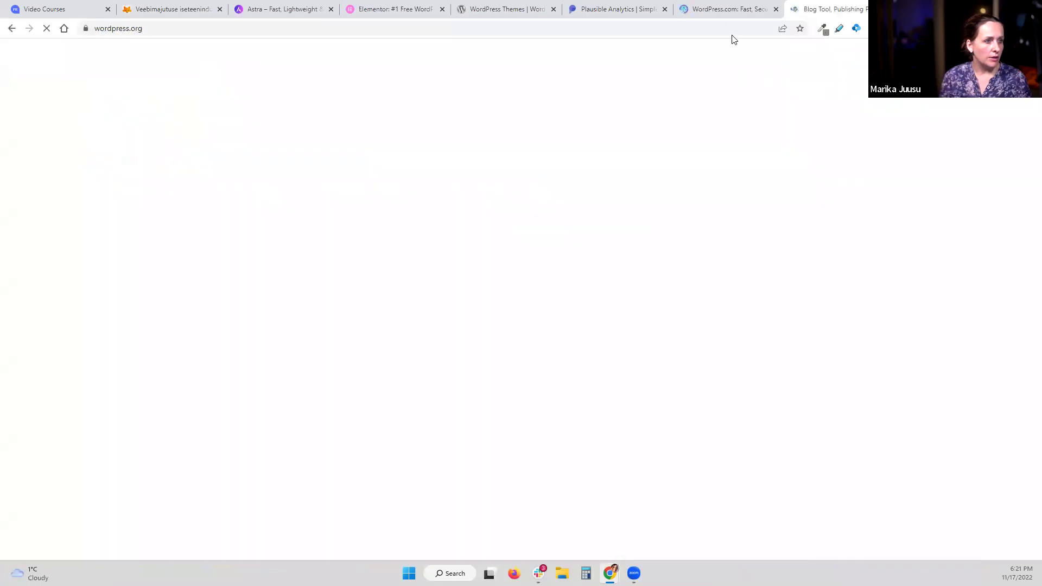
# - View the WordPress.com Plans & Pricing page down to the Personal, Premium, Business and eCommerce cards
pyautogui.click(727, 9)
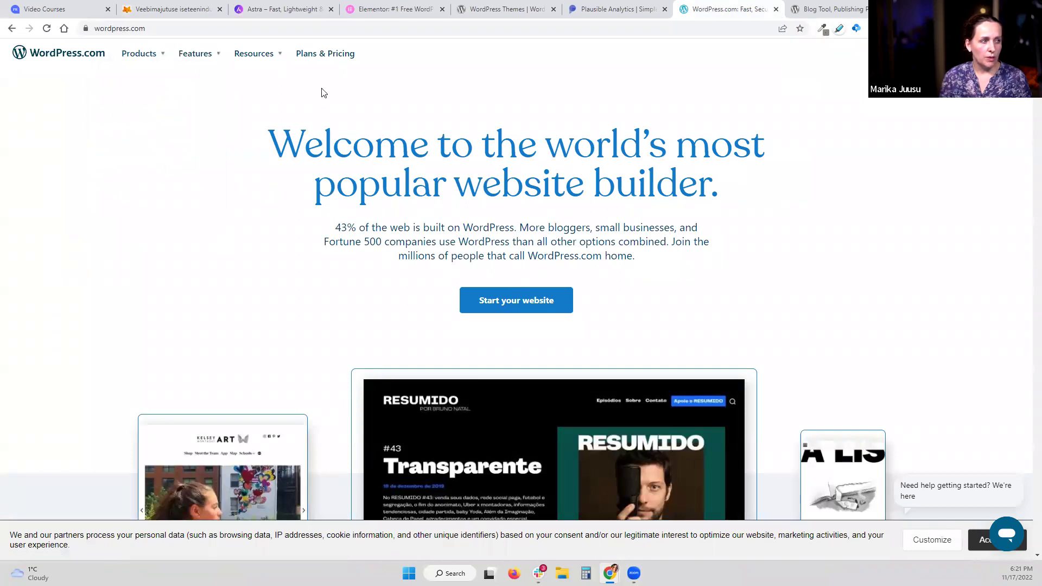
pyautogui.click(315, 60)
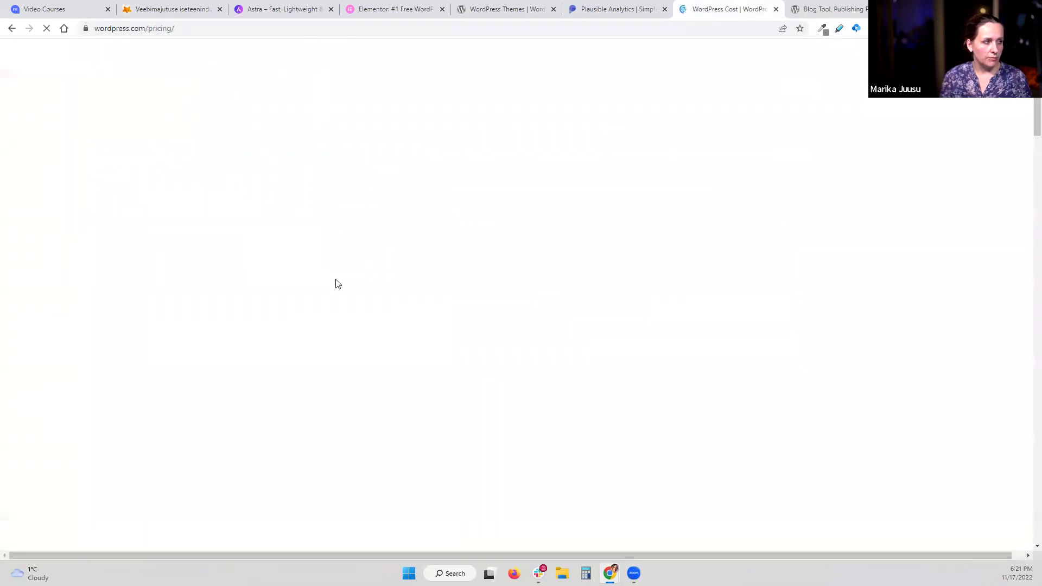
pyautogui.scroll(-1, 336, 284)
pyautogui.scroll(-2, 234, 293)
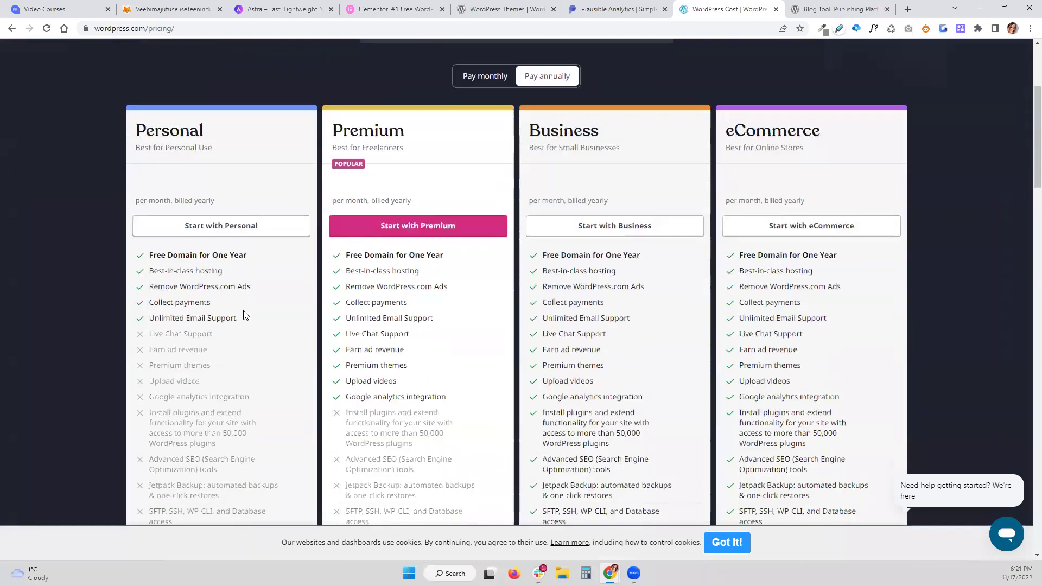
pyautogui.scroll(-1, 244, 325)
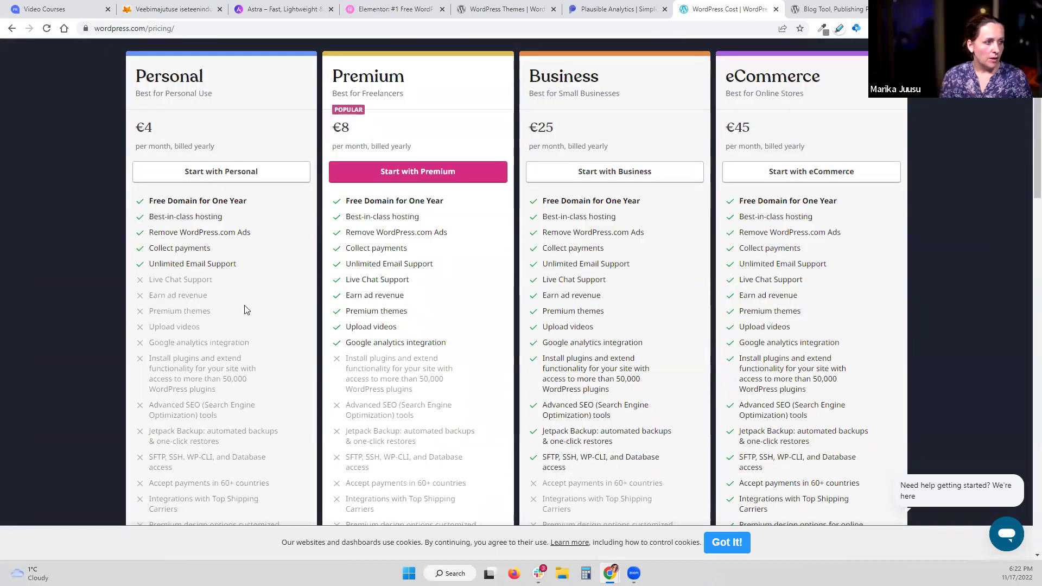
# - Show the active Pluss package at 11.50 €/kuus under 'Pakett ja lisateenused', then start a new tab
pyautogui.click(171, 9)
pyautogui.click(589, 106)
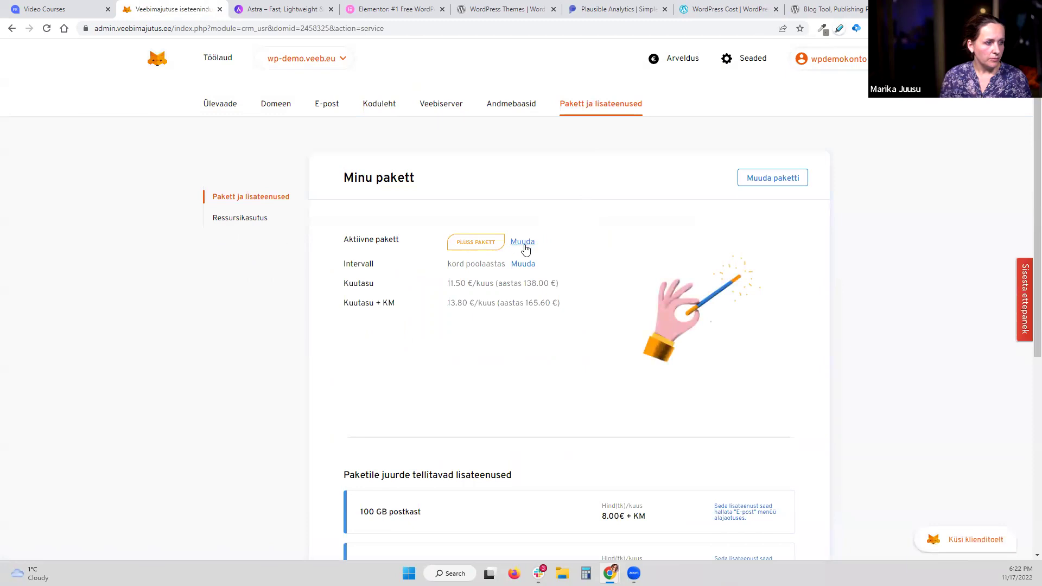
pyautogui.scroll(-1, 461, 255)
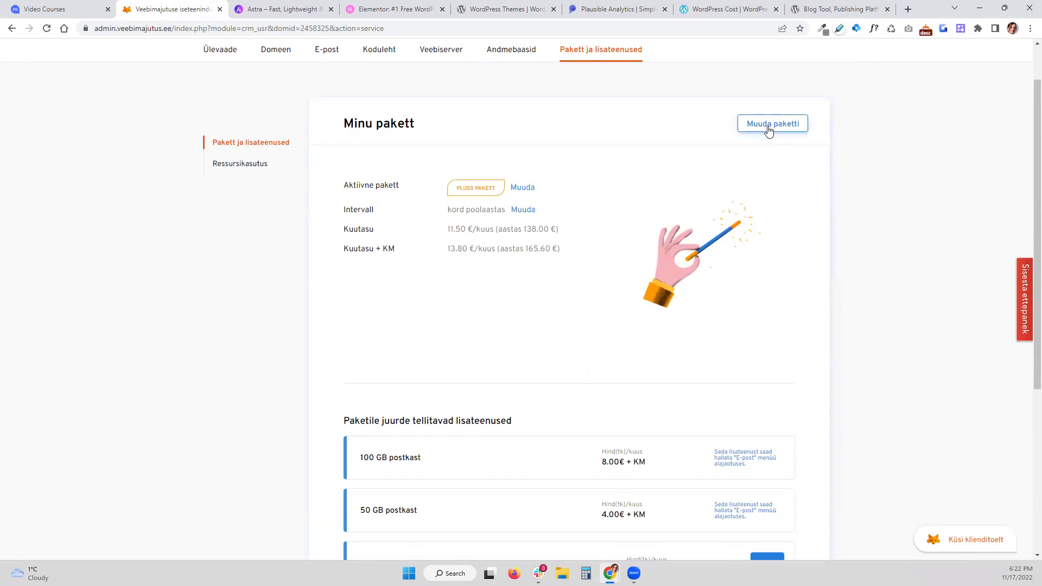
pyautogui.click(908, 9)
# - Go to veebimajutus.ee and open its Teenused hosting packages page
pyautogui.write('veebimajutus.ee')
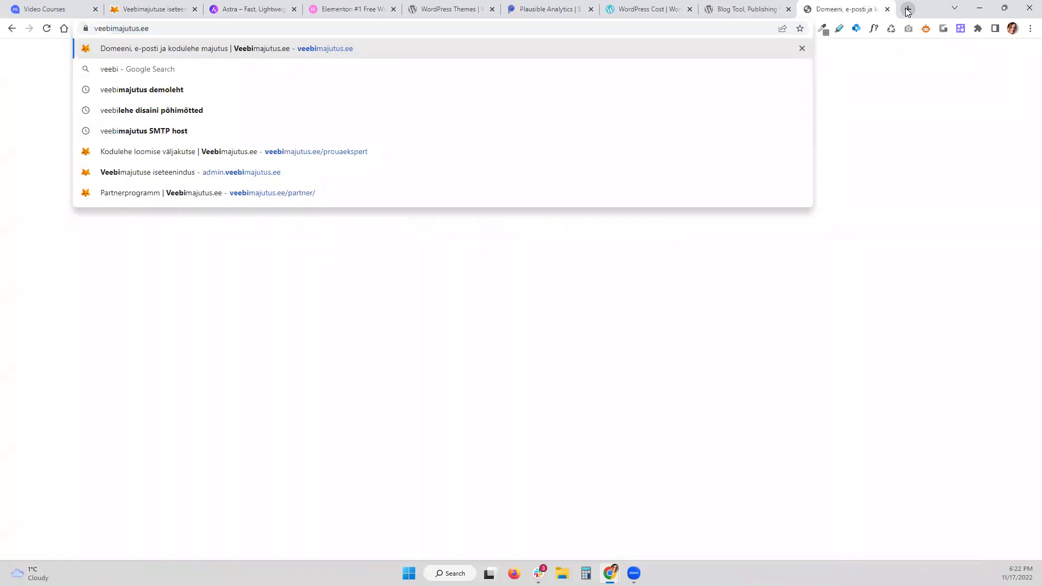
pyautogui.press('Return')
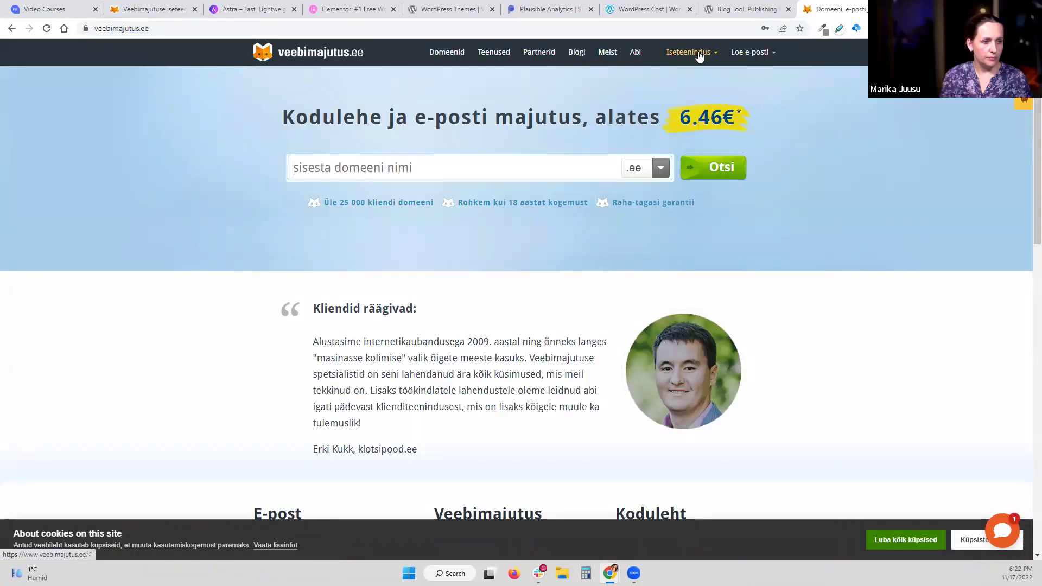
pyautogui.click(493, 57)
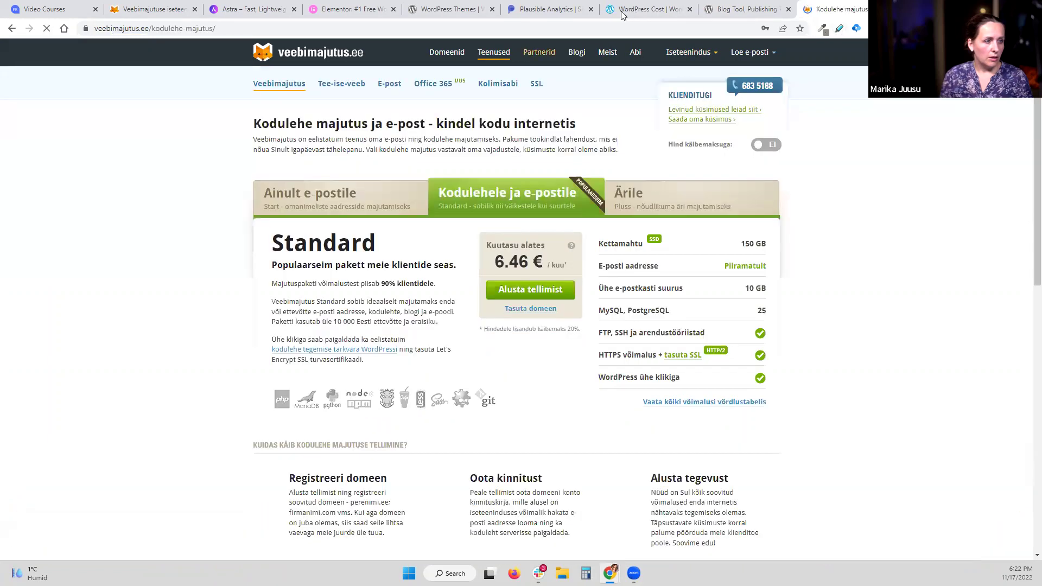
# - Compare the Standard 6.46 € hosting plan against the WordPress.com pricing and wordpress.org pages
pyautogui.click(569, 10)
pyautogui.click(624, 11)
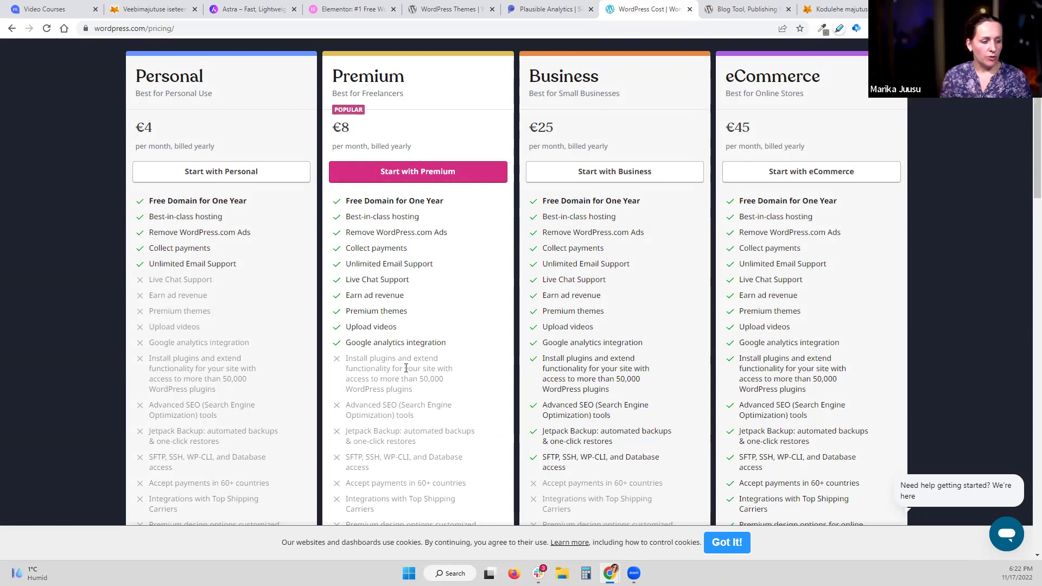
pyautogui.scroll(-2, 406, 369)
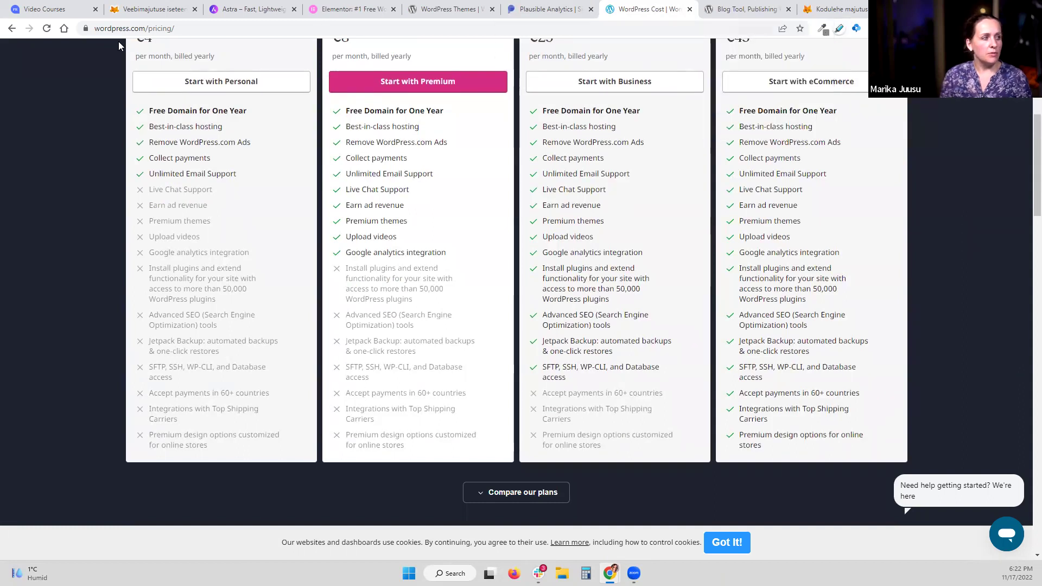
pyautogui.moveTo(146, 29); pyautogui.dragTo(77, 37)
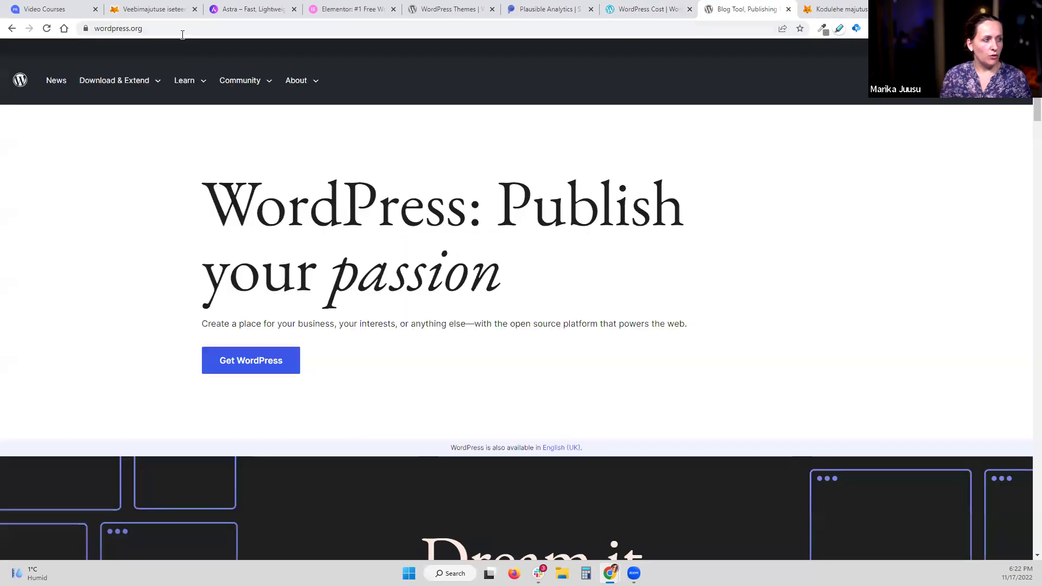
pyautogui.click(752, 13)
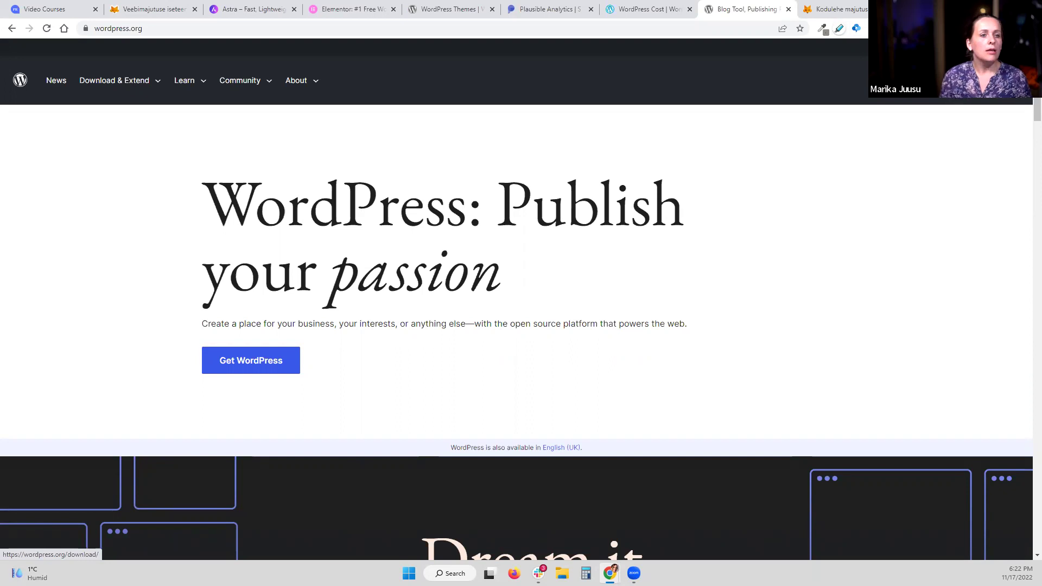
pyautogui.click(853, 10)
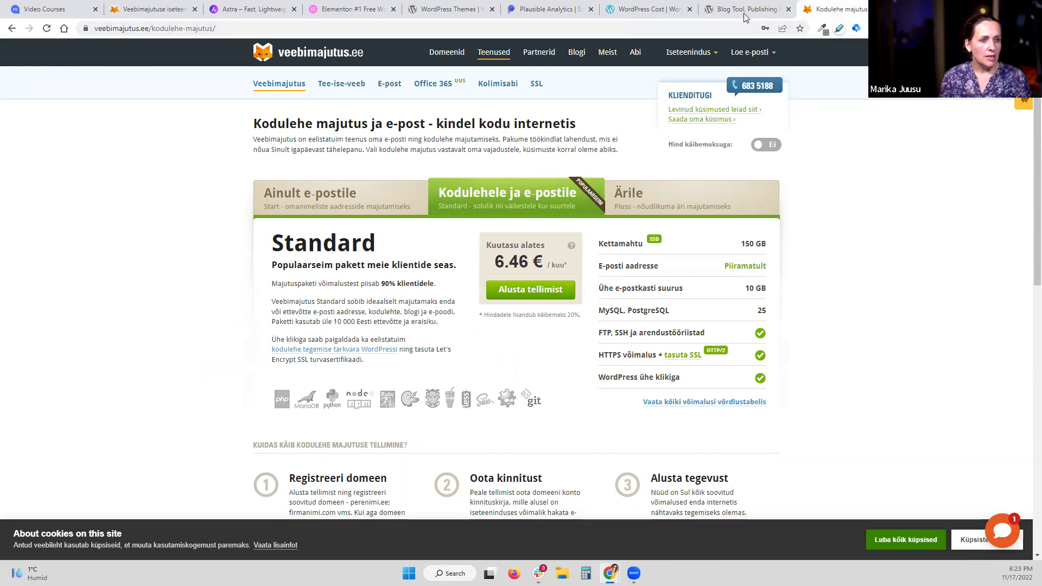
pyautogui.hotkey('ctrl', '7')
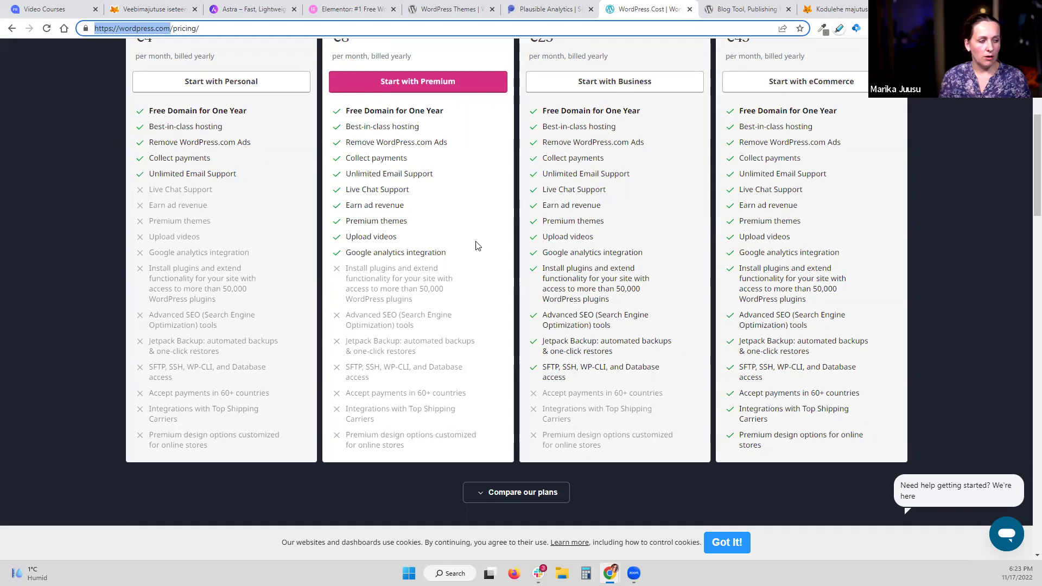
pyautogui.click(840, 11)
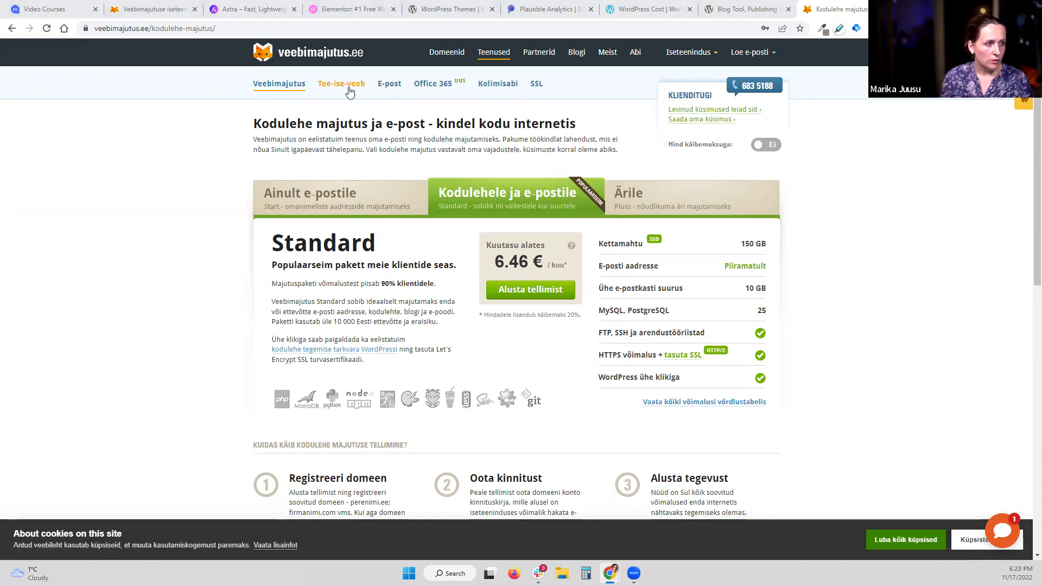
# - Show hosting prices with VAT, revealing the Standard package at 7.75 € instead of 6.46 €
pyautogui.moveTo(569, 269); pyautogui.dragTo(489, 265)
pyautogui.click(641, 193)
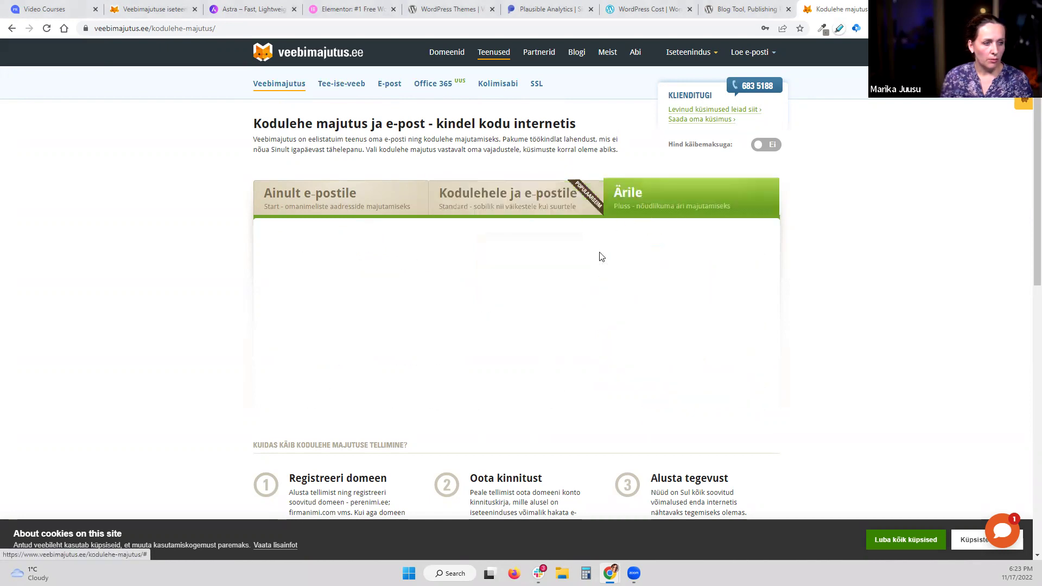
pyautogui.click(765, 144)
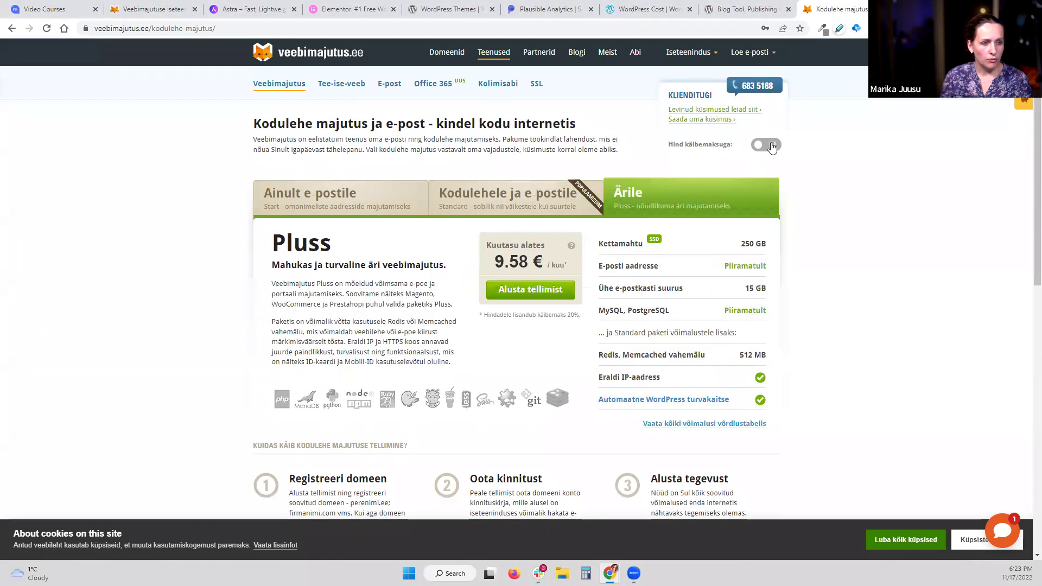
pyautogui.click(528, 207)
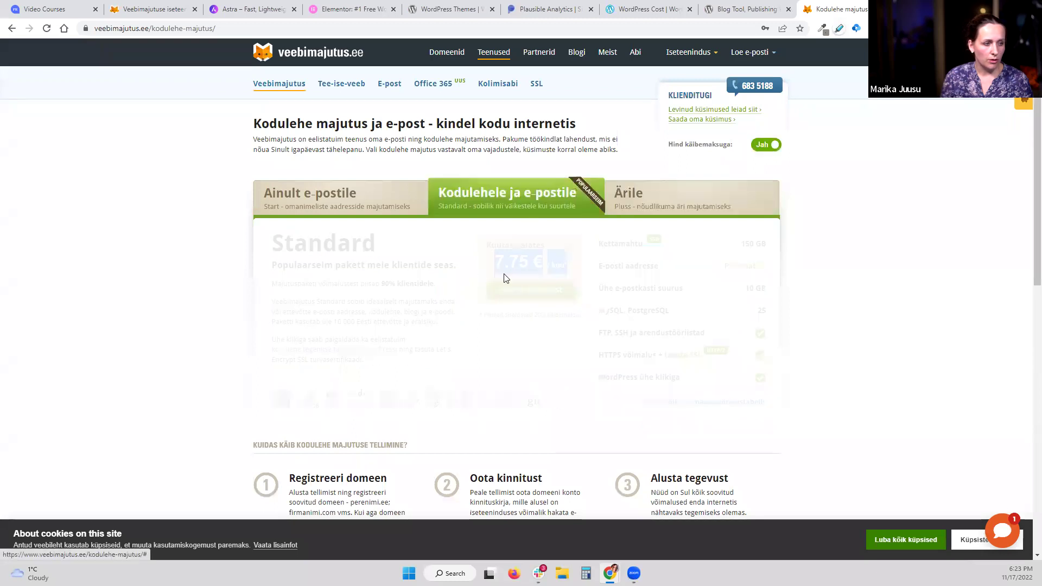
pyautogui.moveTo(503, 274); pyautogui.dragTo(572, 270)
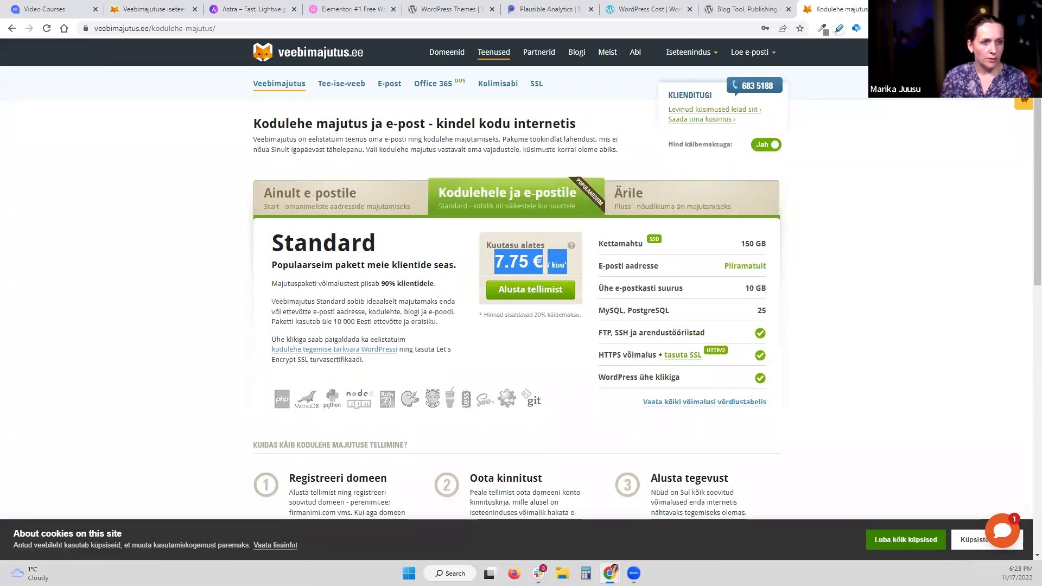
# - Close the veebimajutus.ee hosting, wordpress.org and WordPress.com pricing tabs
pyautogui.hotkey('ctrl', 'w')
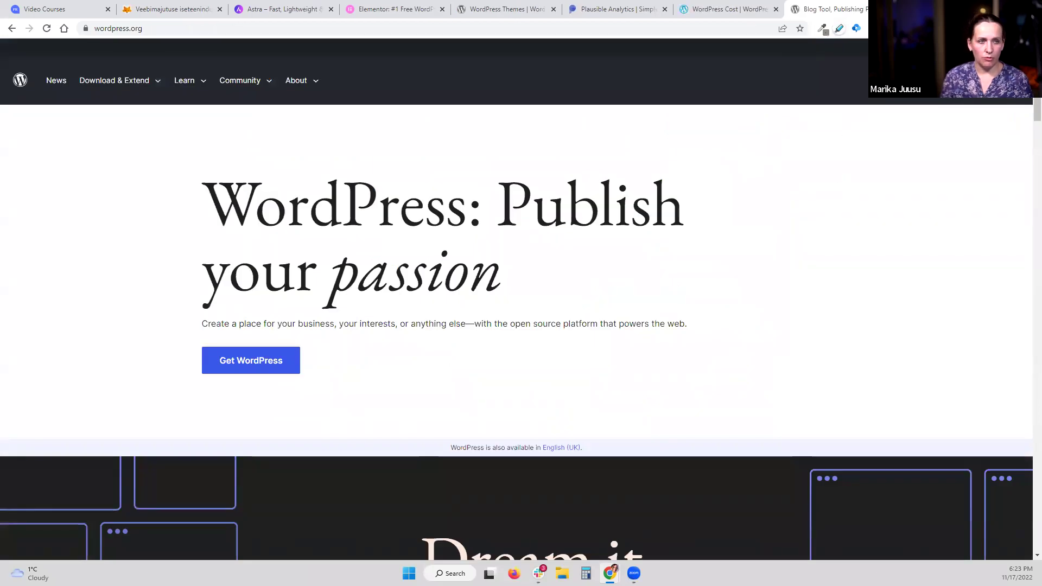
pyautogui.hotkey('ctrl', 'w')
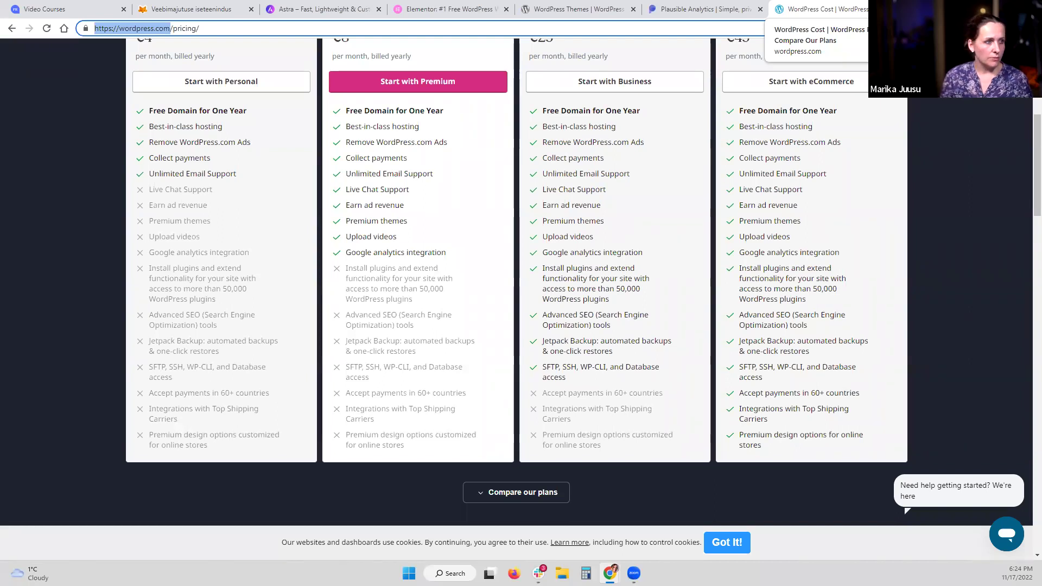
pyautogui.hotkey('ctrl', 'w')
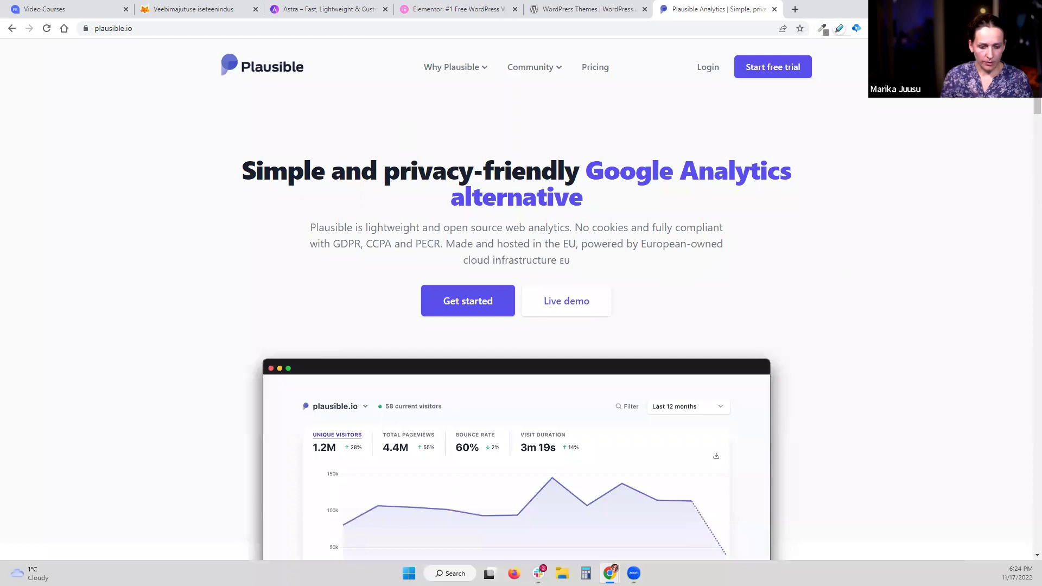
# - Log in to the wp-demo.veeb.eu WordPress admin from the Koduleht websites list, closing the Elementor tab
pyautogui.click(220, 11)
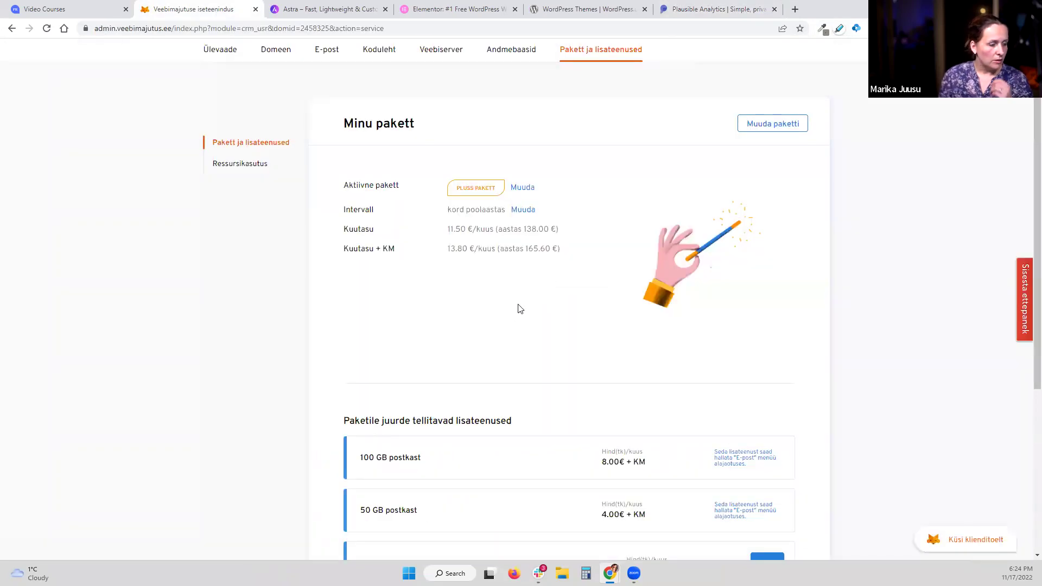
pyautogui.scroll(1, 489, 320)
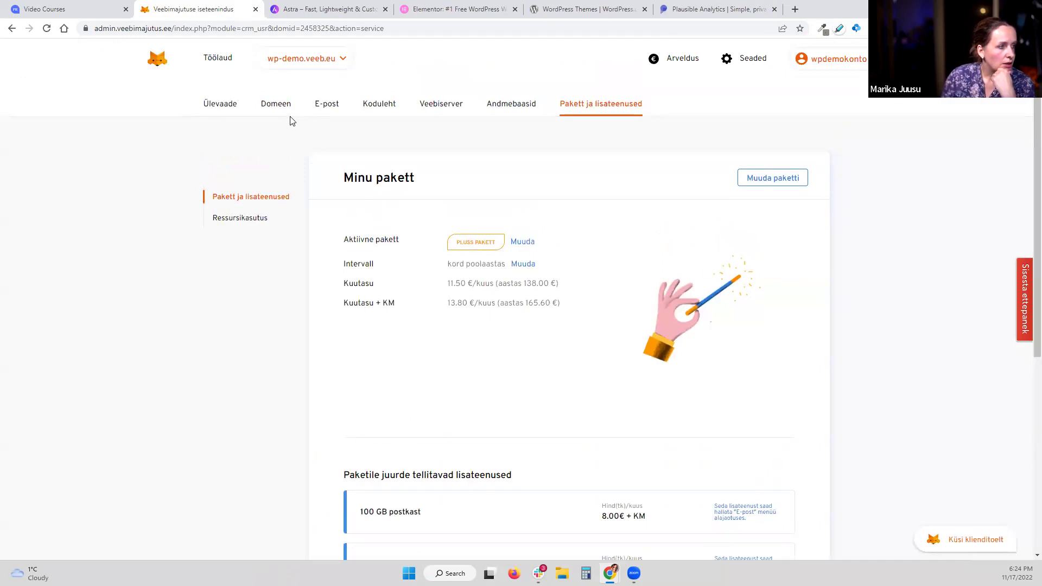
pyautogui.click(388, 106)
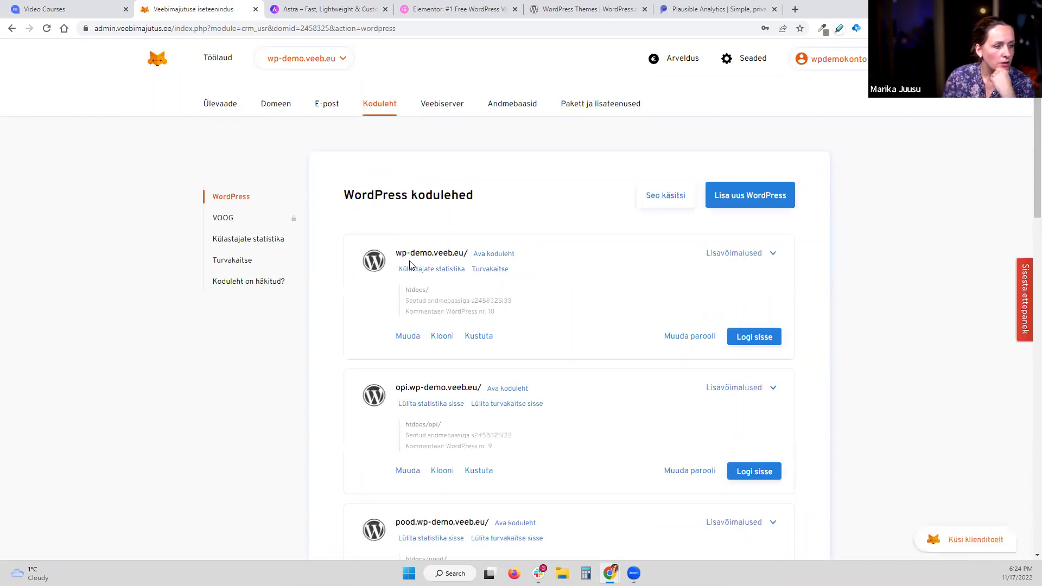
pyautogui.moveTo(396, 257); pyautogui.dragTo(465, 258)
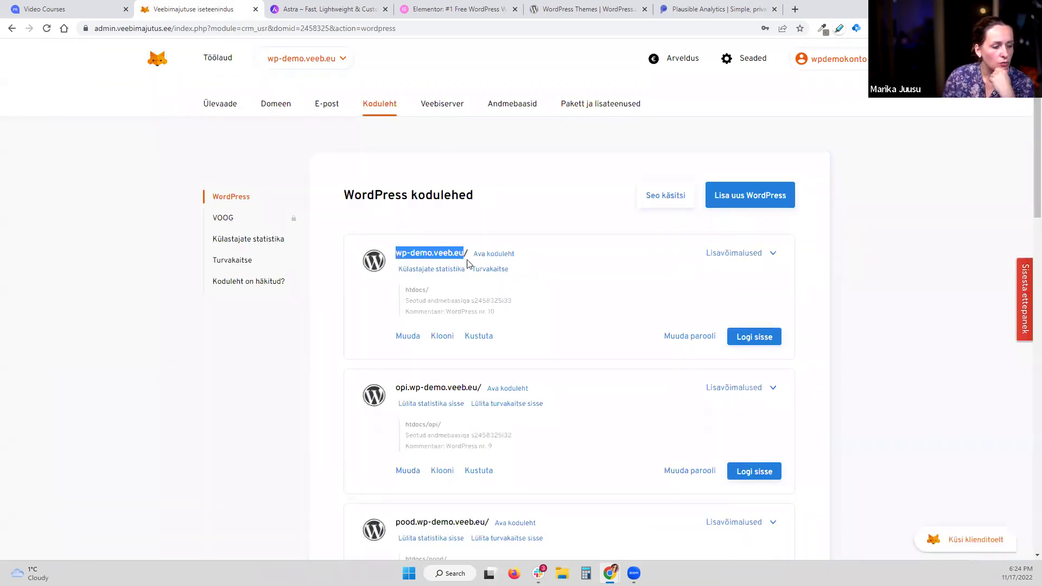
pyautogui.click(762, 339)
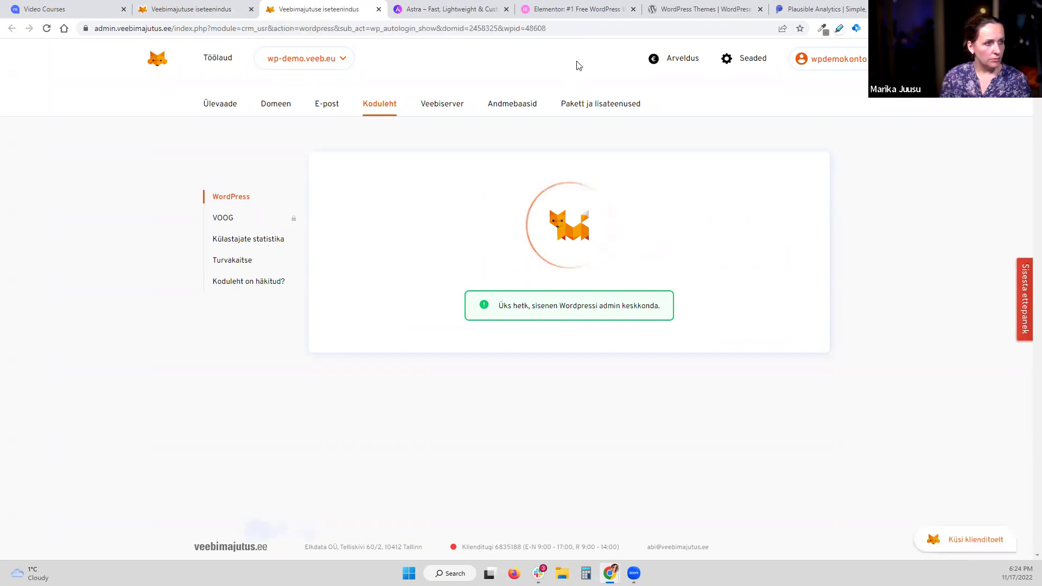
pyautogui.click(633, 11)
# - Close the WordPress Themes and Plausible tabs, dismiss the Veebiehitaja tutvustus popup, and scroll the dashboard
pyautogui.click(633, 11)
pyautogui.click(634, 11)
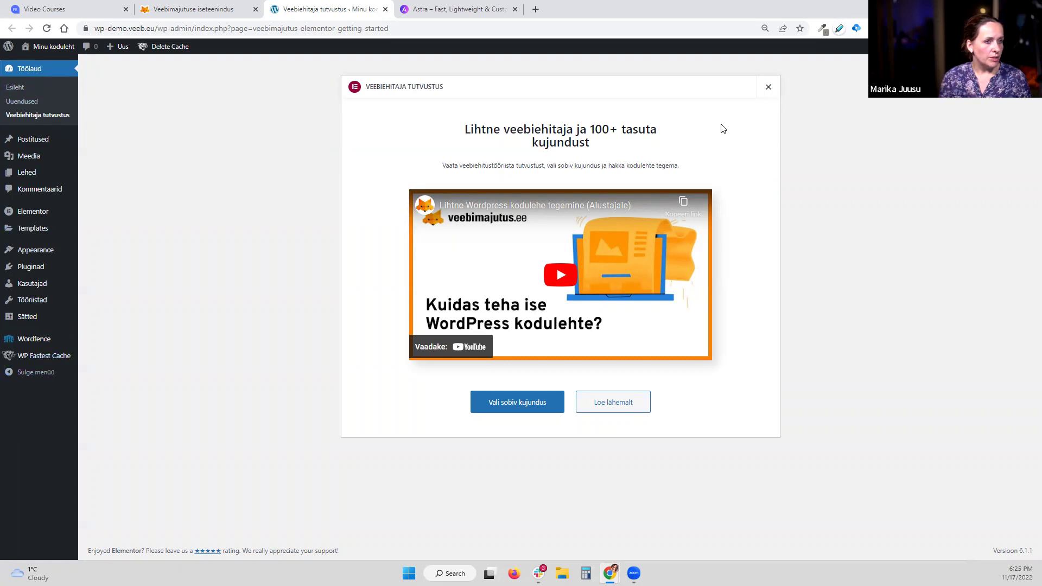
pyautogui.click(768, 87)
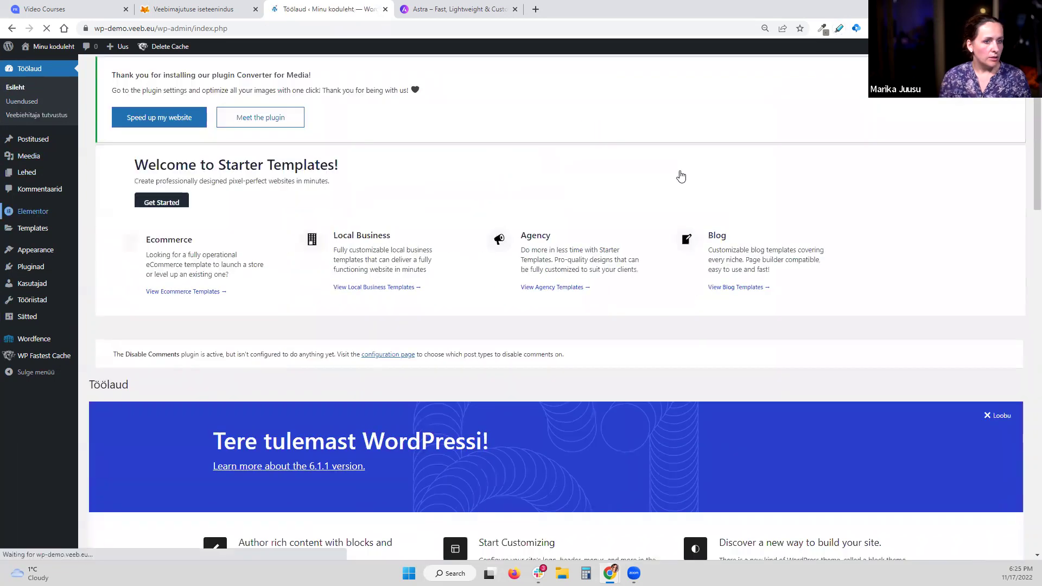
pyautogui.scroll(-6, 482, 219)
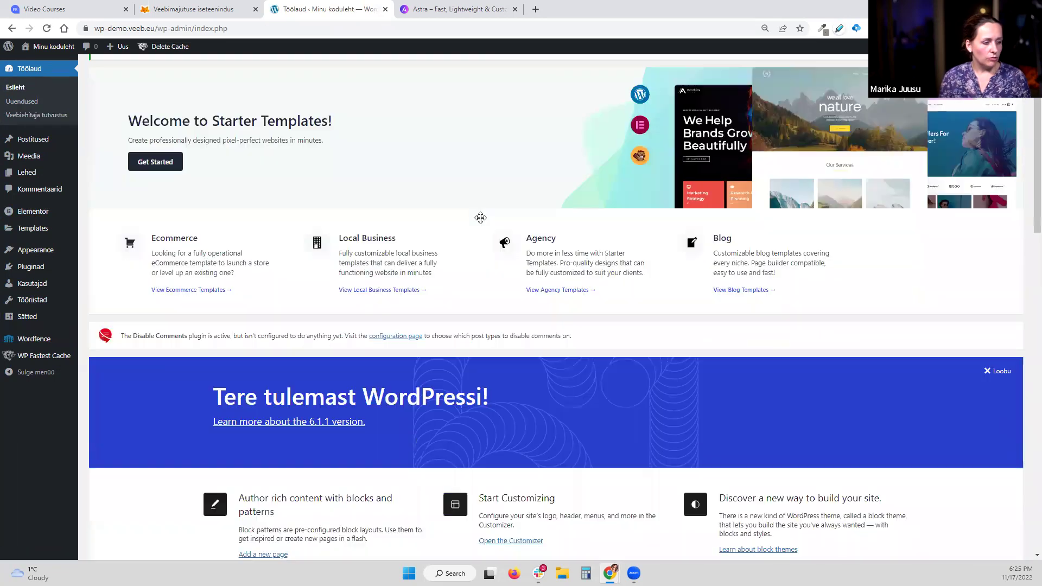
pyautogui.scroll(-6, 481, 218)
pyautogui.scroll(6, 487, 223)
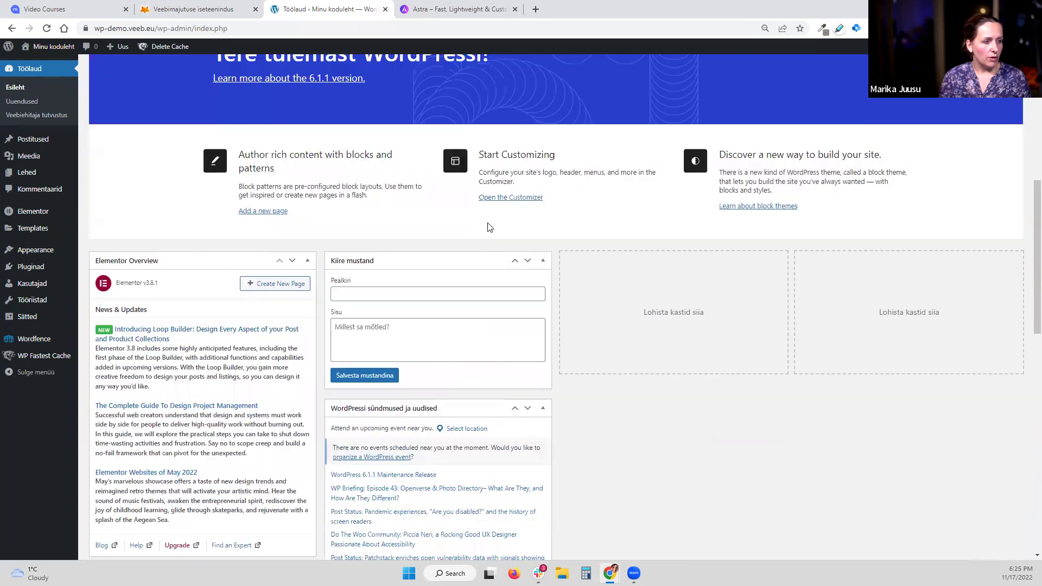
pyautogui.scroll(6, 487, 223)
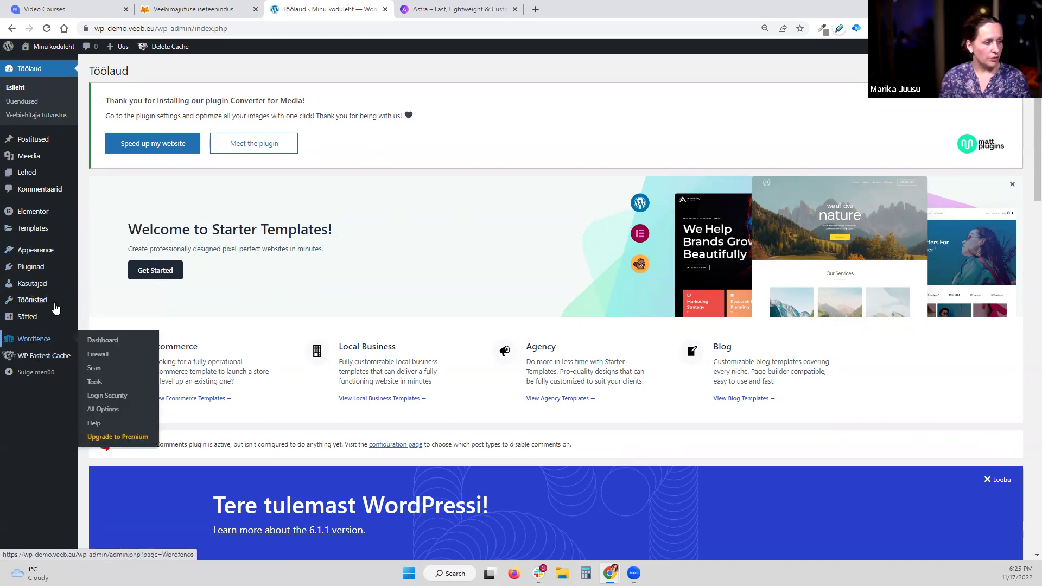
# - Browse the Add New themes page, then return to installed themes showing Astra active with Twenty Twenty-One/Two/Three
pyautogui.moveTo(46, 302)
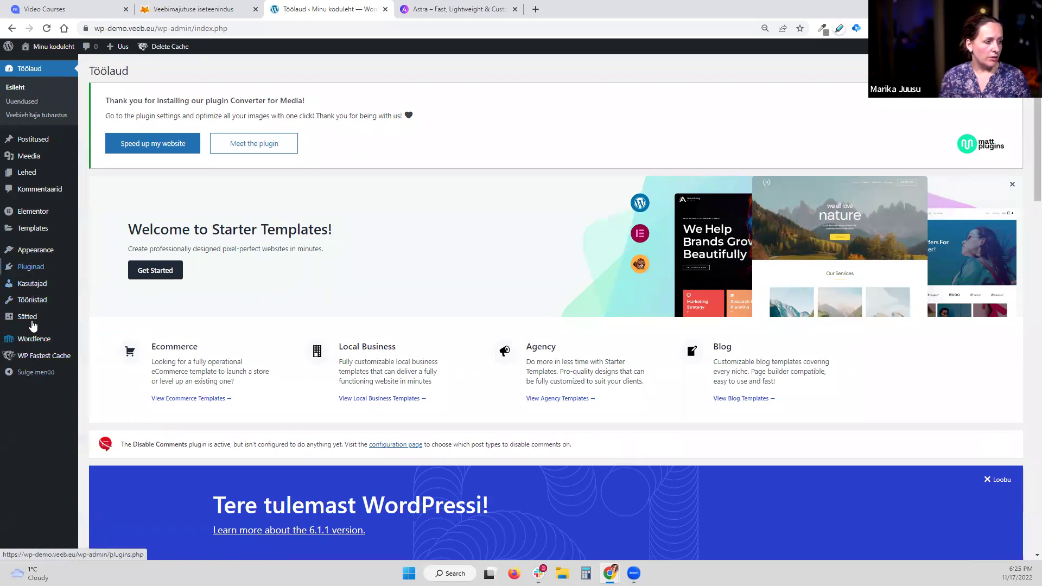
pyautogui.moveTo(36, 257)
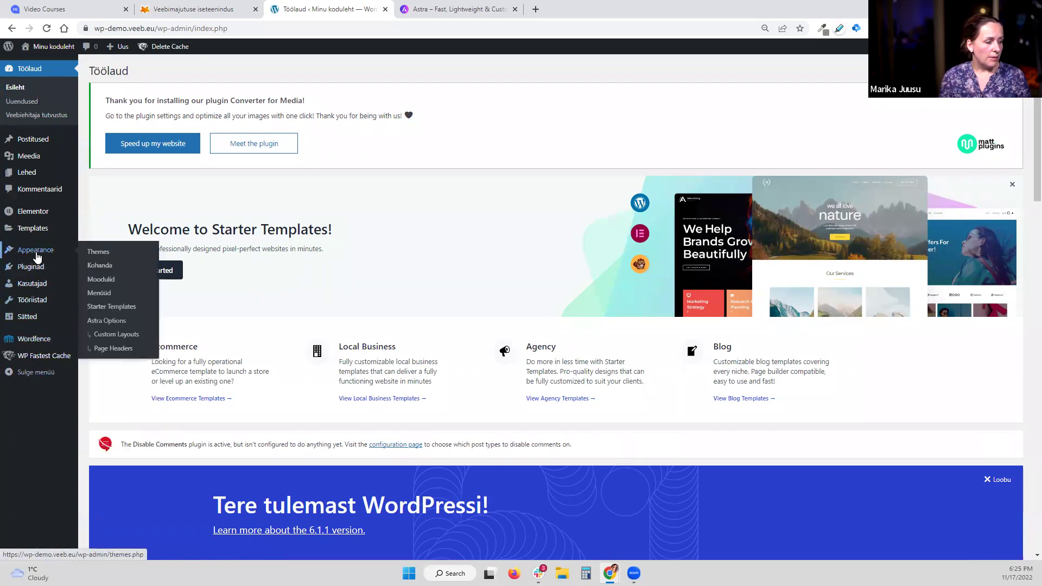
pyautogui.click(103, 253)
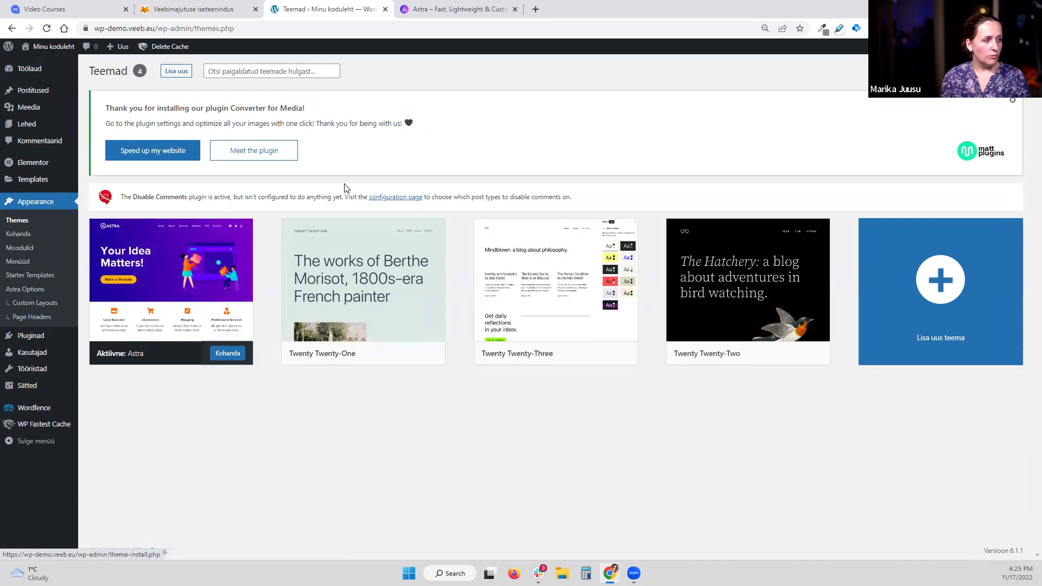
pyautogui.click(942, 296)
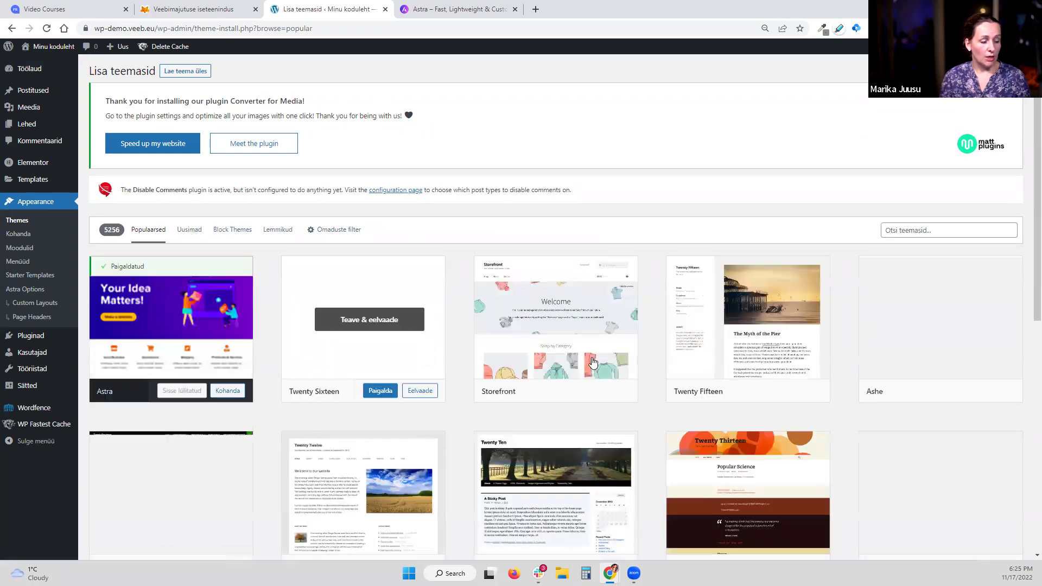
pyautogui.click(24, 71)
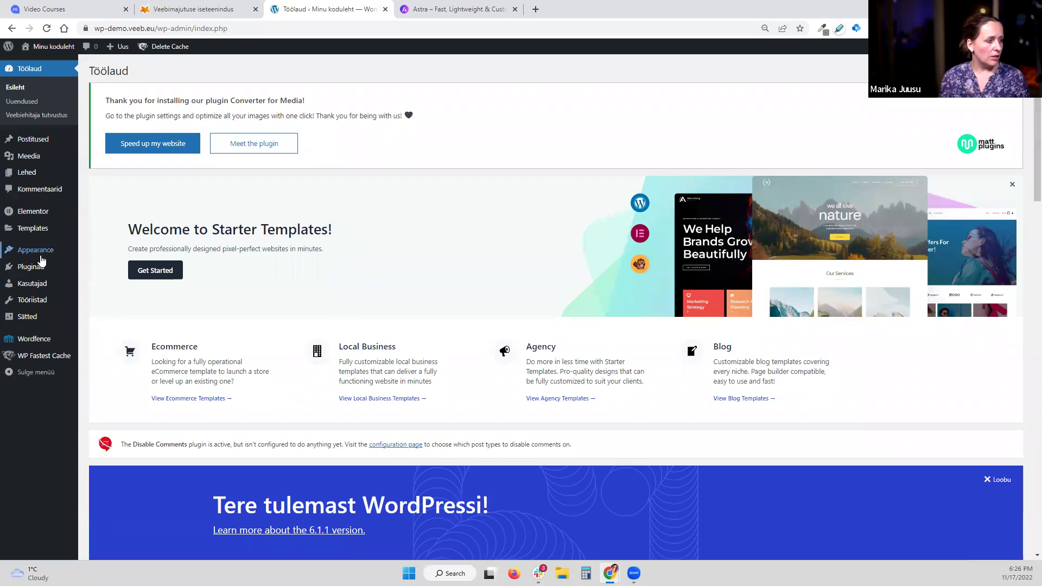
pyautogui.moveTo(41, 260)
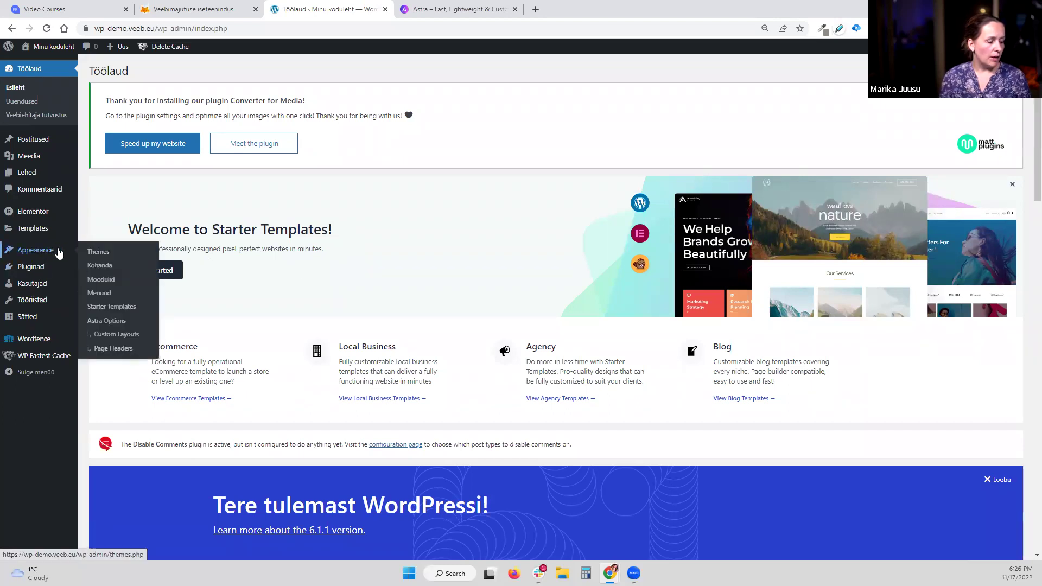
pyautogui.click(97, 254)
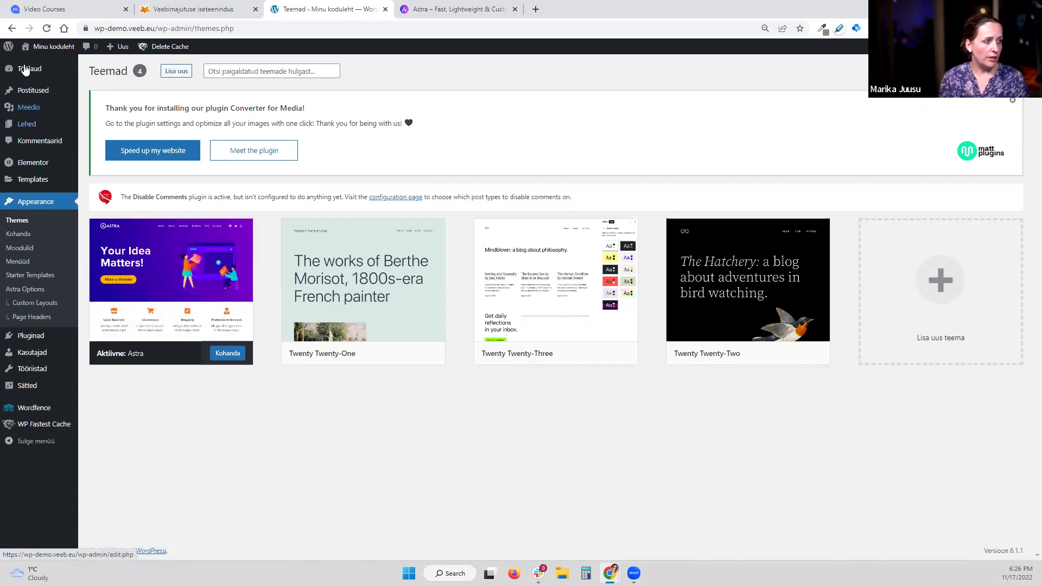
pyautogui.moveTo(25, 70)
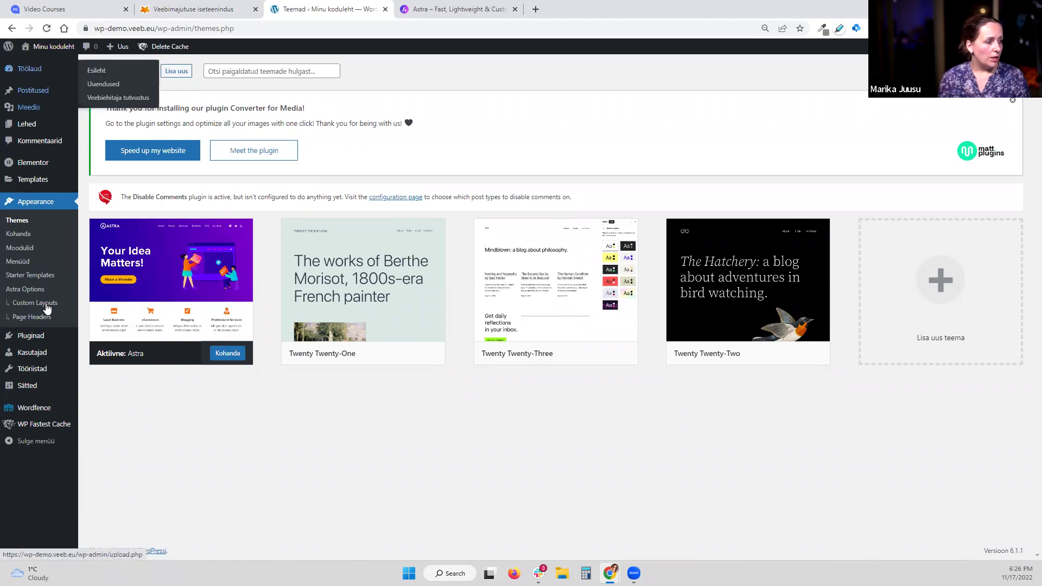
# - Open the Plugins list, dismiss the Wordfence setup popup, and scroll through the installed plugins
pyautogui.click(39, 339)
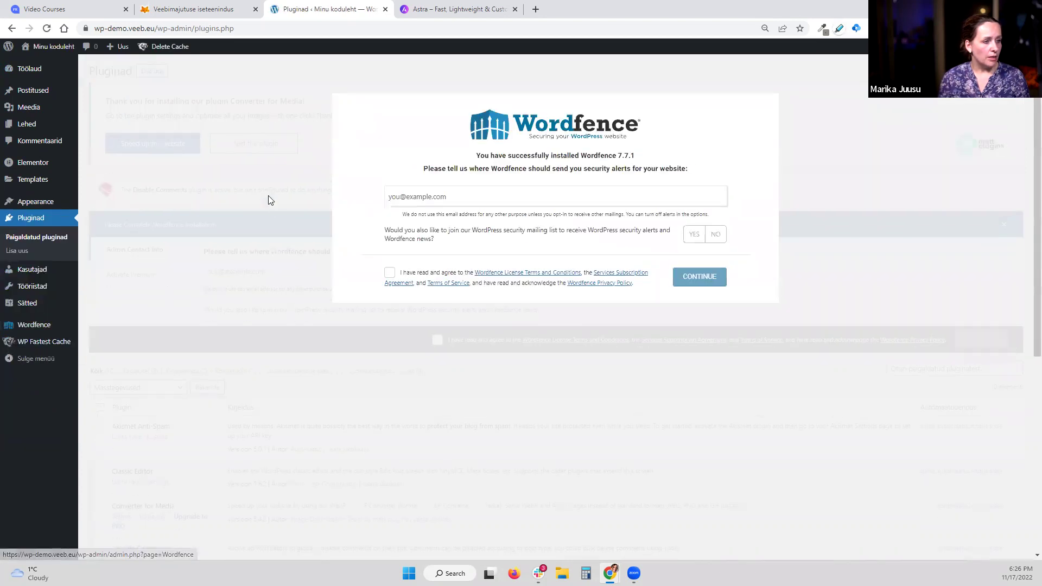
pyautogui.click(275, 170)
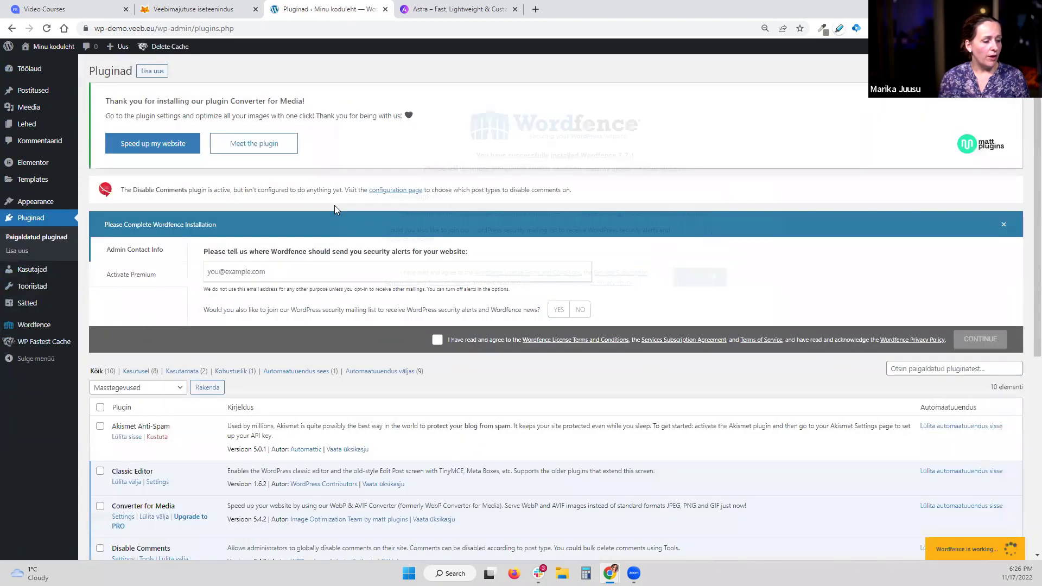
pyautogui.scroll(-2, 326, 214)
pyautogui.scroll(-5, 320, 220)
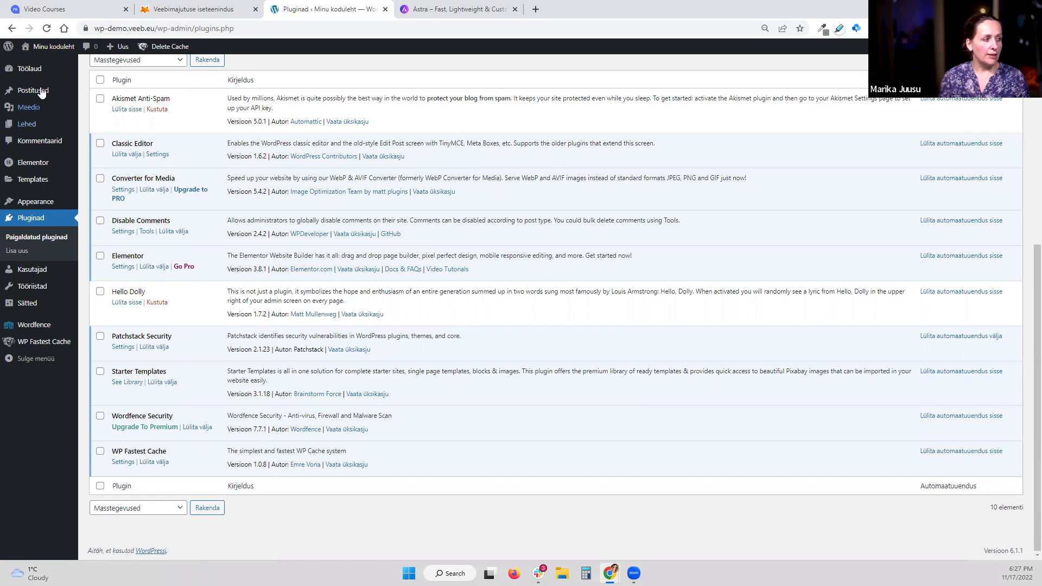
# - Review the plugin list, highlighting the Classic Editor and Starter Templates plugin names
pyautogui.moveTo(48, 133)
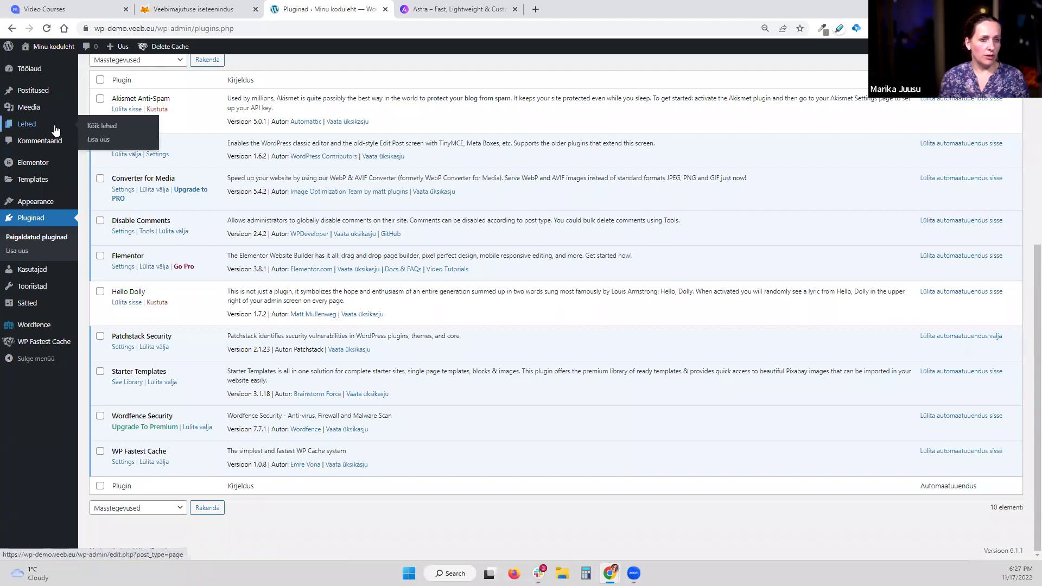
pyautogui.click(161, 10)
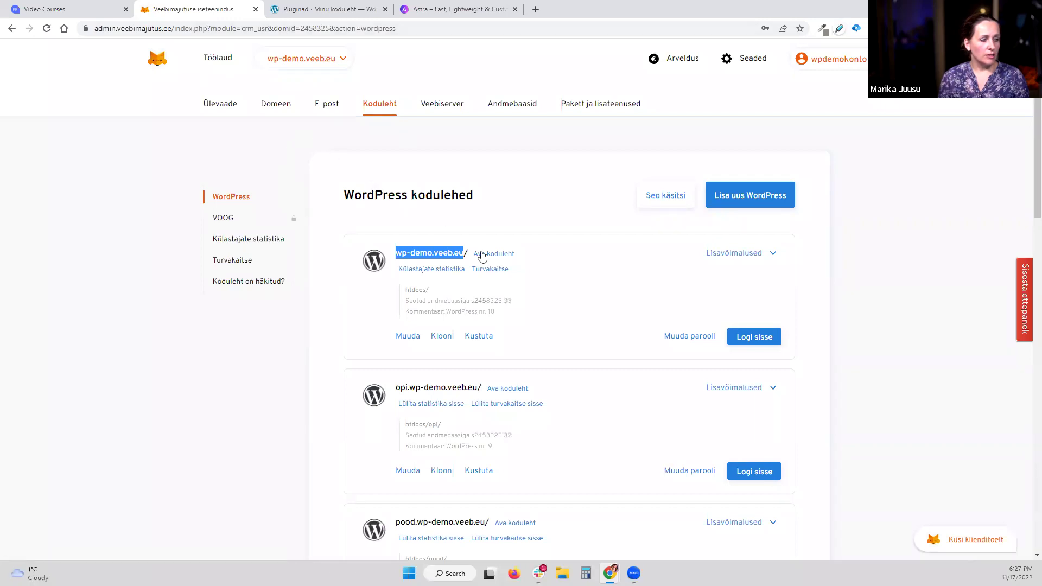
pyautogui.click(316, 10)
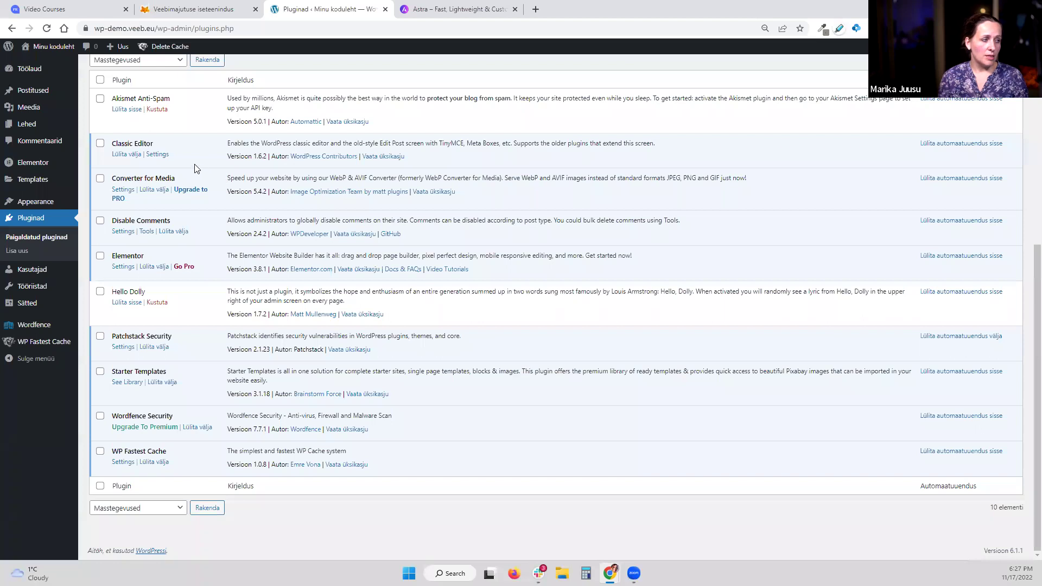
pyautogui.moveTo(153, 146); pyautogui.dragTo(104, 148)
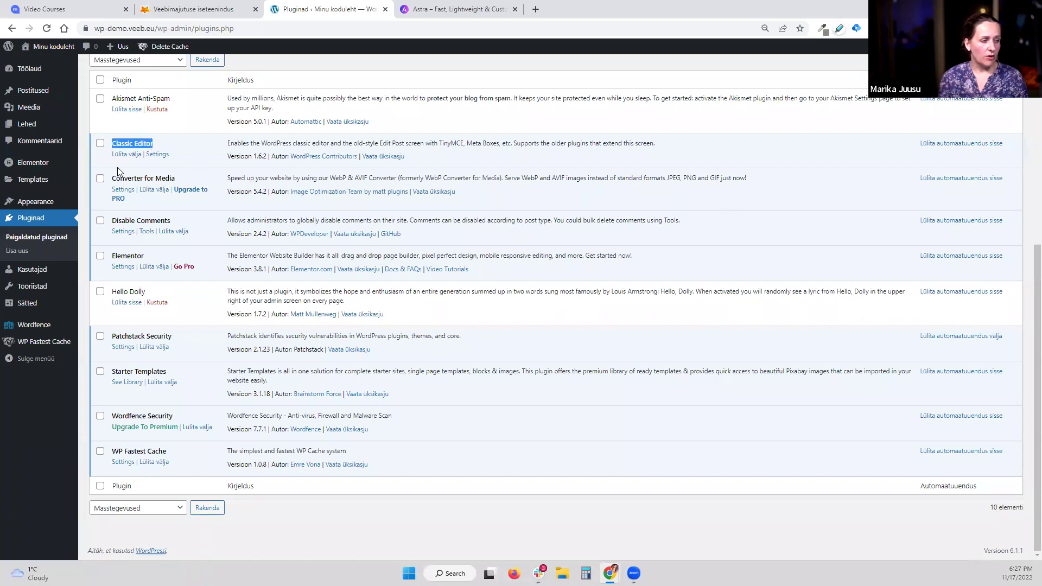
pyautogui.click(175, 150)
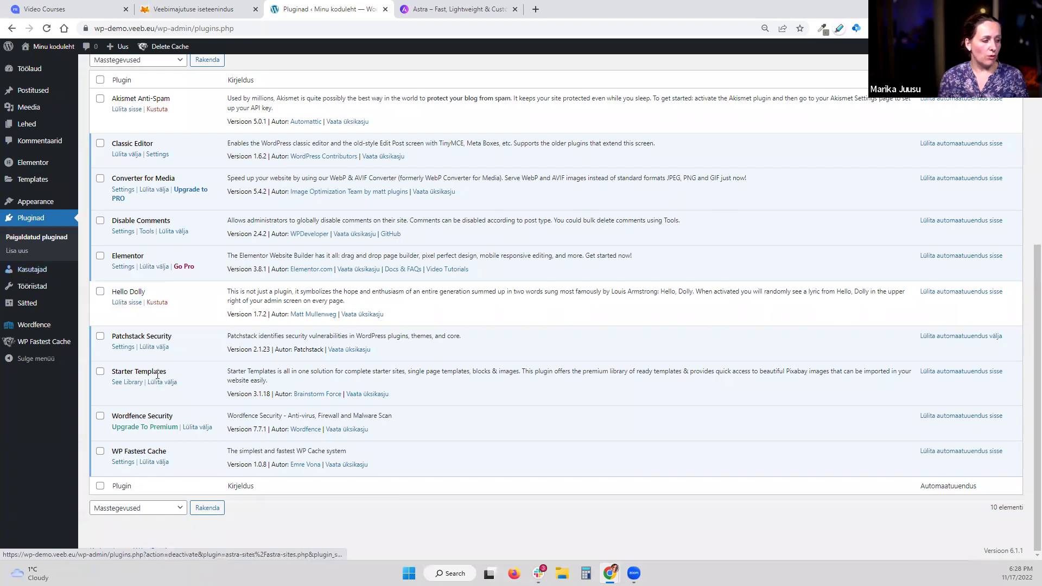
pyautogui.moveTo(166, 373); pyautogui.dragTo(109, 378)
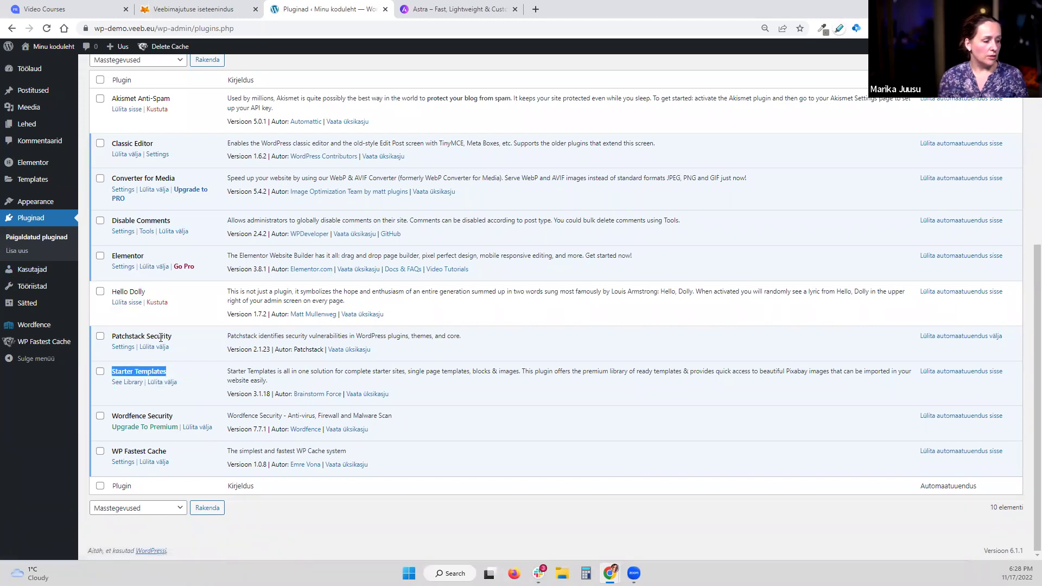
pyautogui.scroll(5, 136, 179)
pyautogui.scroll(2, 150, 139)
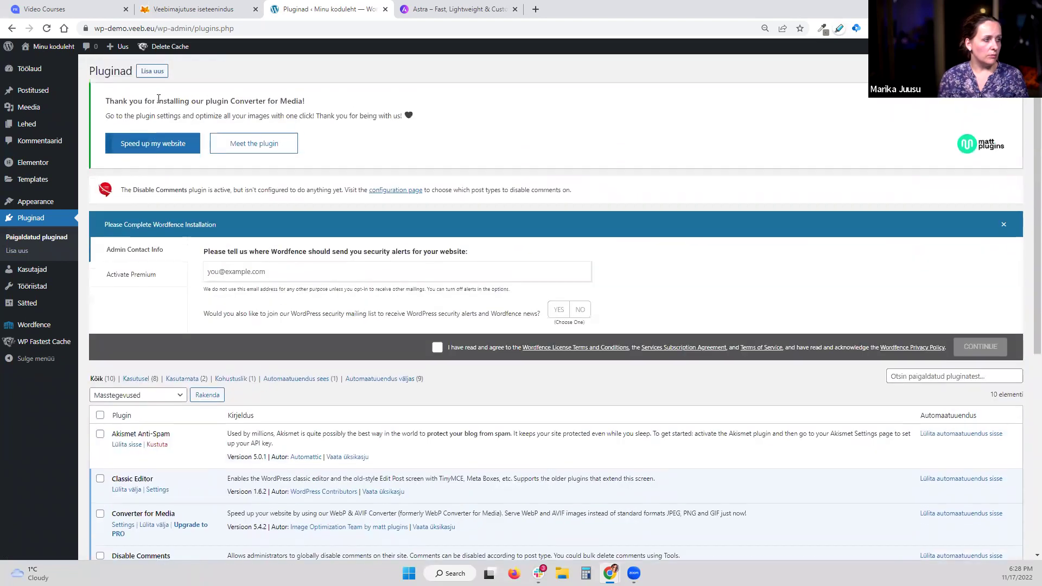
# - On the Add Plugins page, search the plugin directory for 'booking'
pyautogui.click(149, 72)
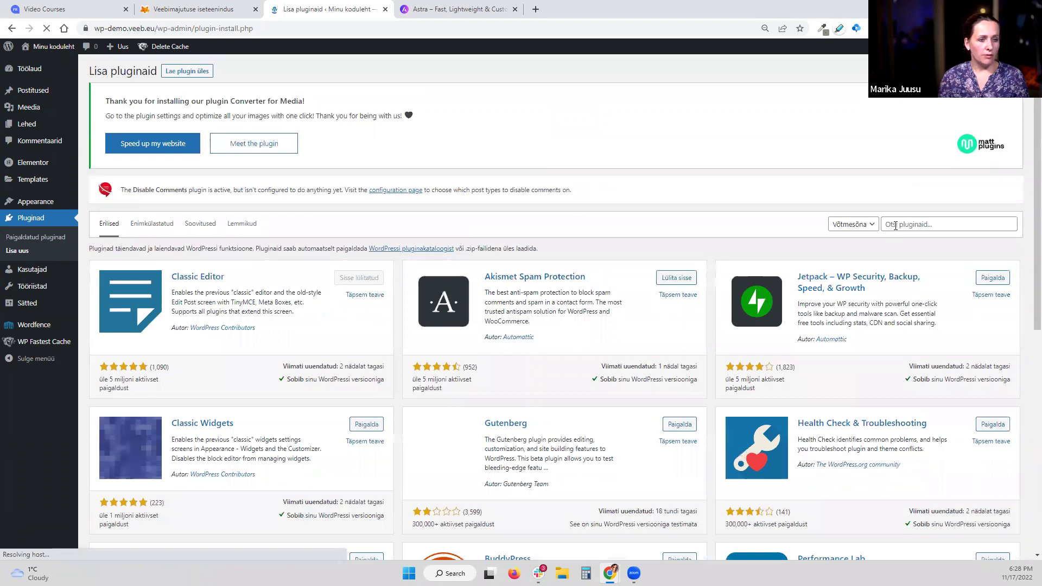
pyautogui.click(895, 225)
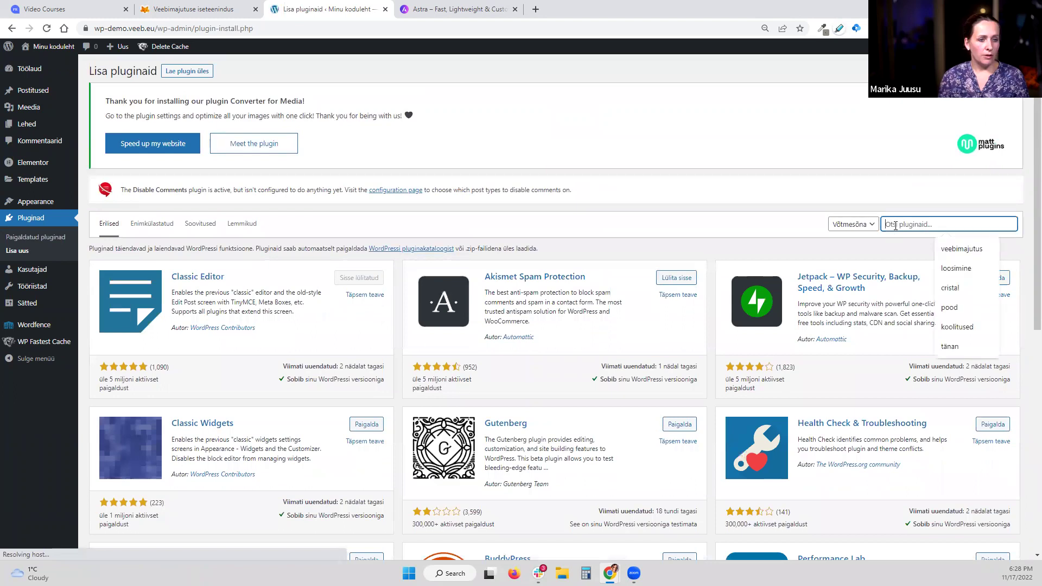
pyautogui.write('booking')
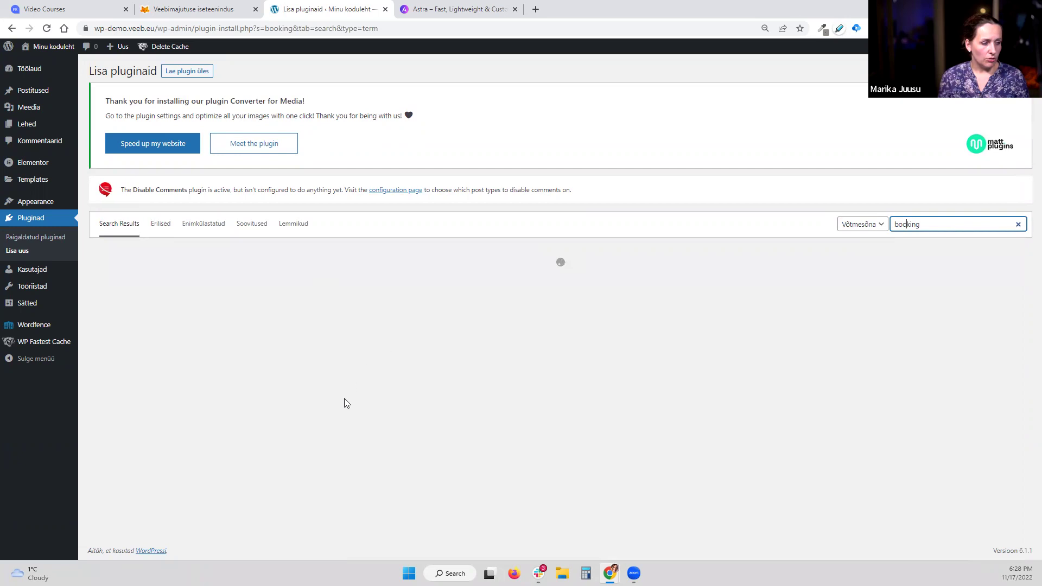
# - Install the Booking Package plugin from the 967 'booking' results, leaving it awaiting activation
pyautogui.scroll(-5, 347, 401)
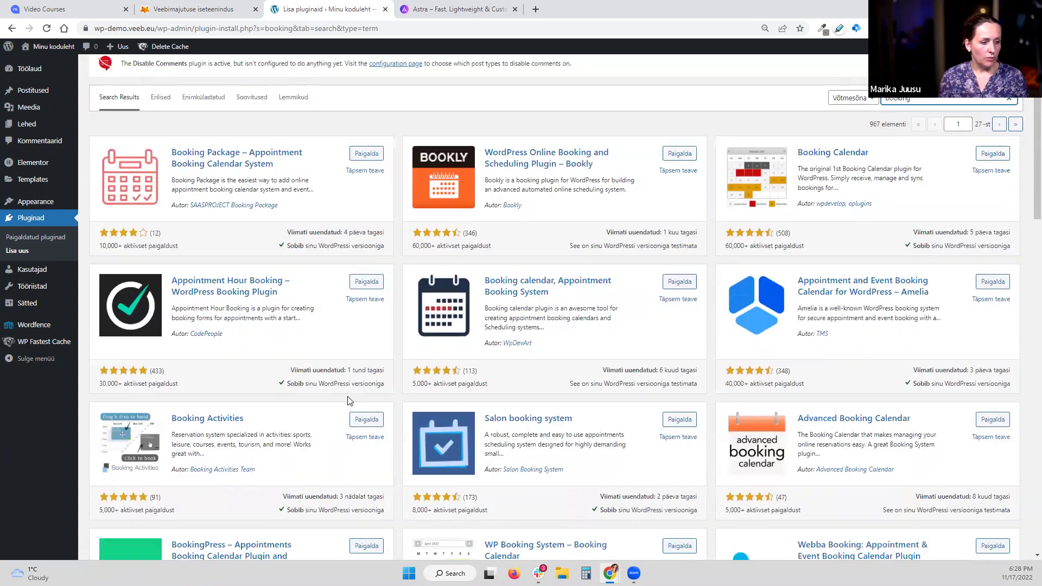
pyautogui.scroll(-7, 347, 401)
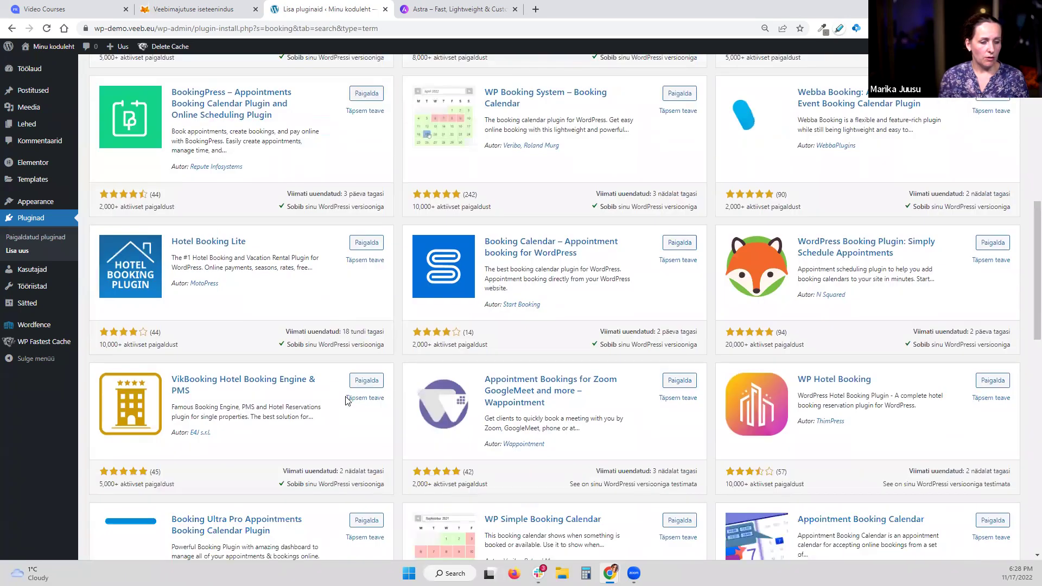
pyautogui.scroll(-3, 347, 400)
pyautogui.scroll(4, 352, 391)
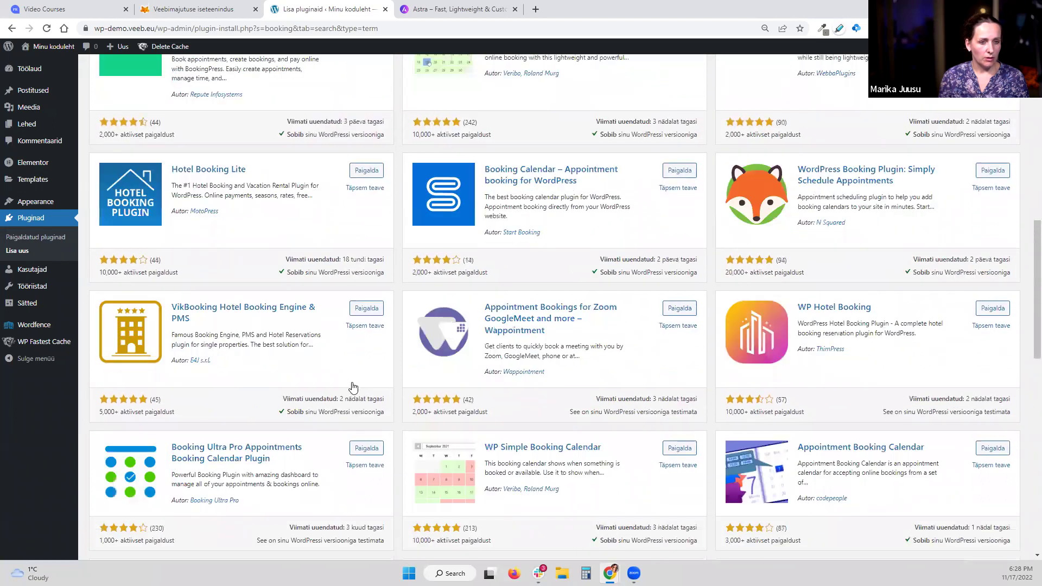
pyautogui.scroll(10, 349, 384)
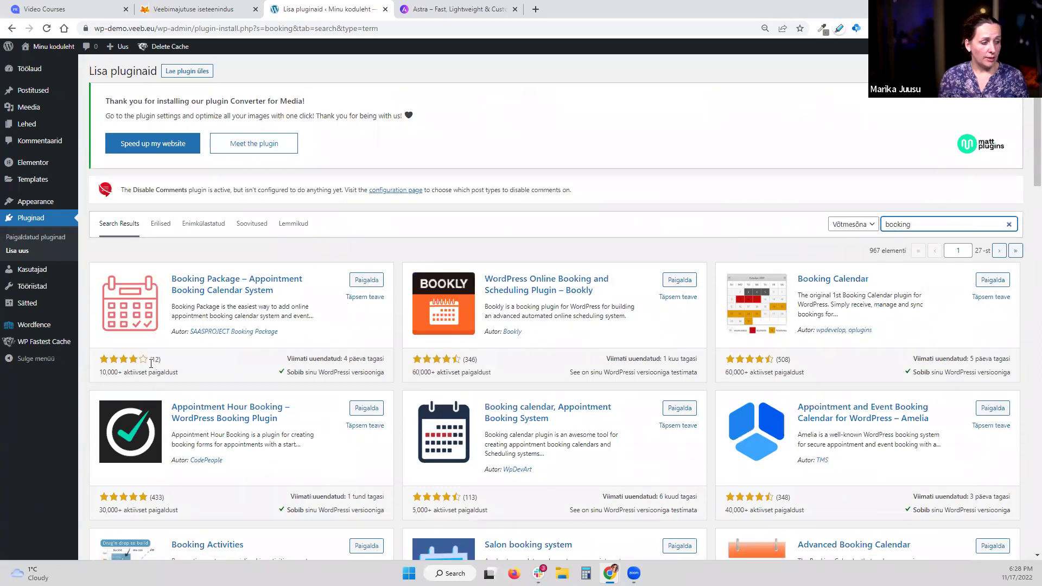
pyautogui.moveTo(390, 359); pyautogui.dragTo(304, 361)
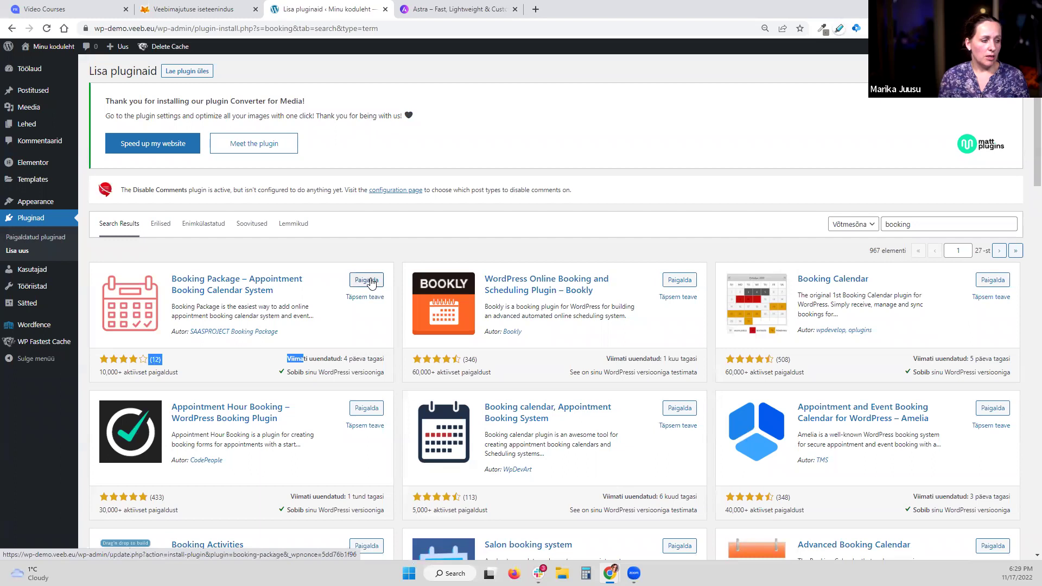
pyautogui.click(370, 281)
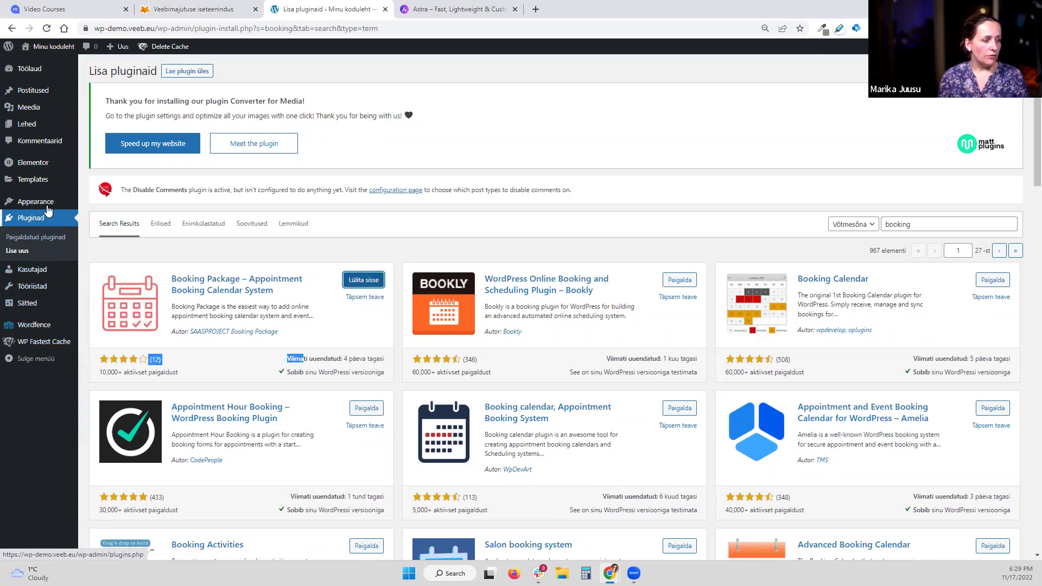
pyautogui.moveTo(44, 205)
pyautogui.moveTo(47, 287)
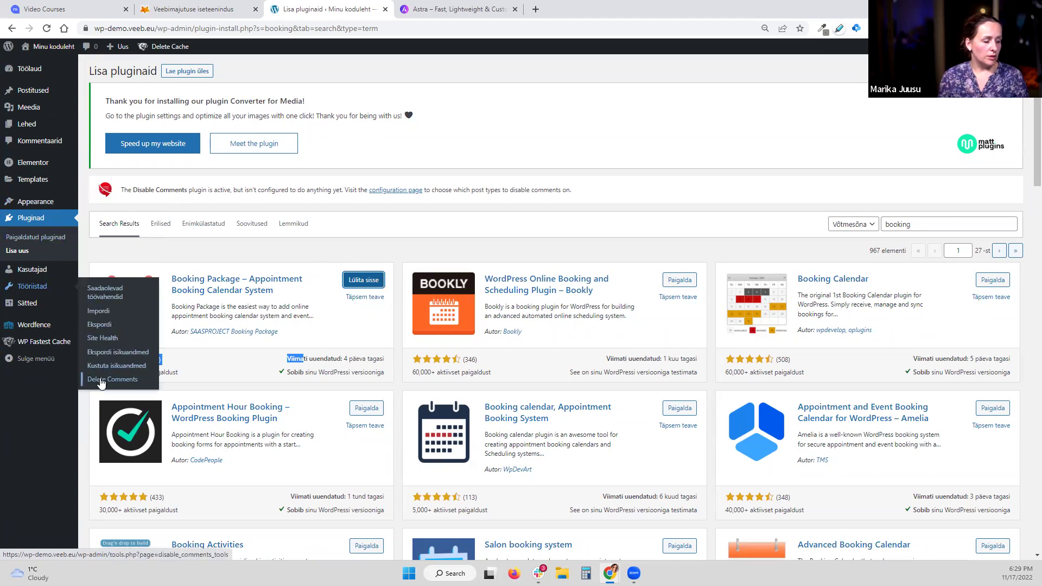
pyautogui.moveTo(48, 310)
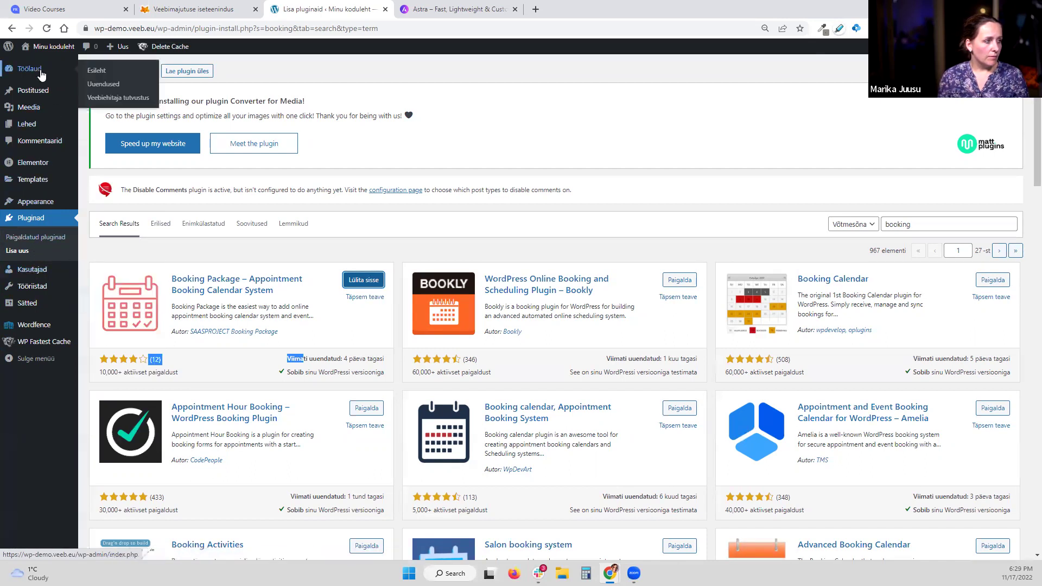
# - From the dashboard, open Pages > All Pages, listing Privacy Policy and Sample Page
pyautogui.click(103, 84)
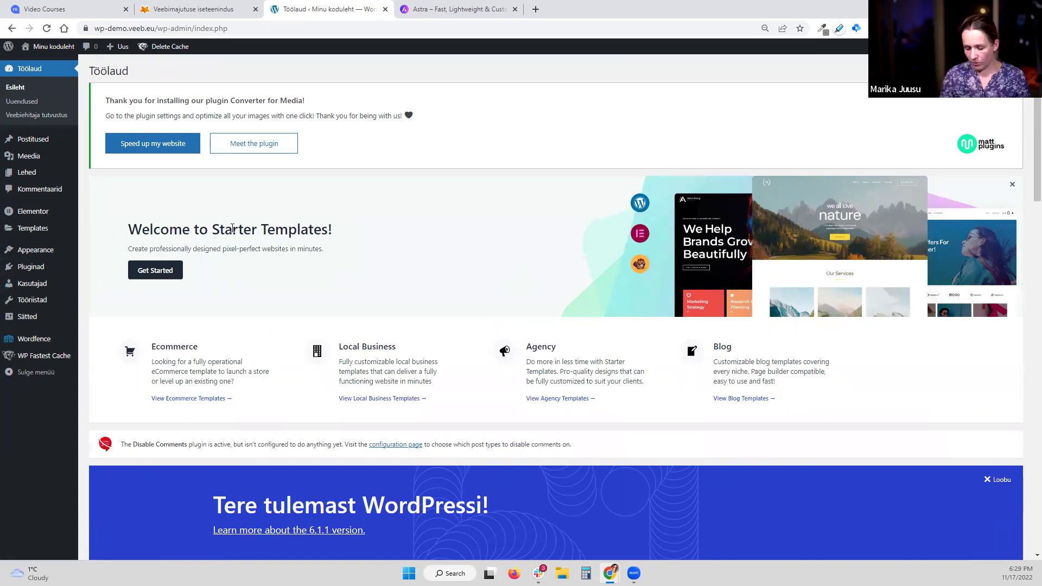
pyautogui.moveTo(54, 180)
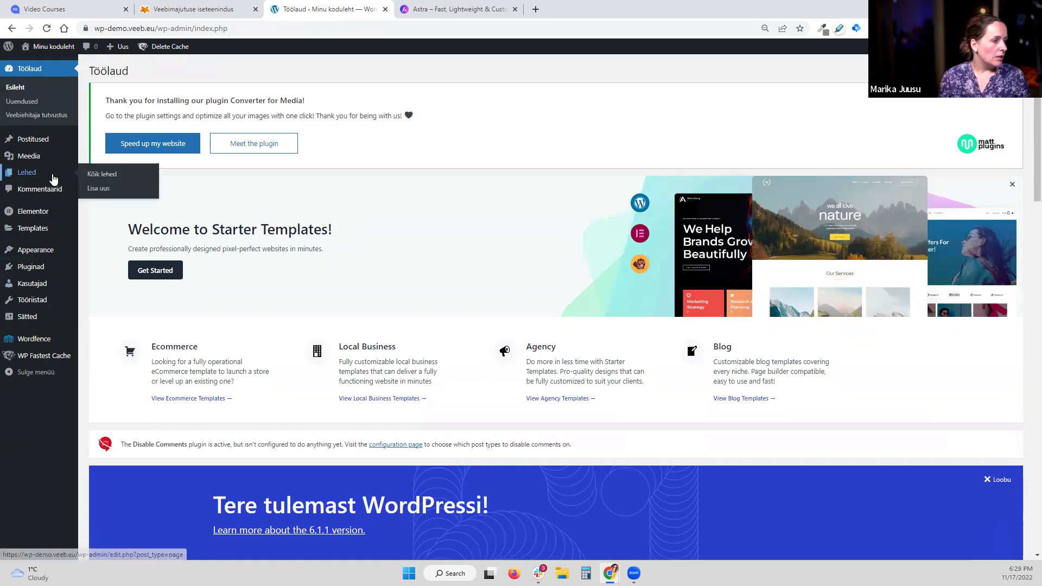
pyautogui.click(113, 174)
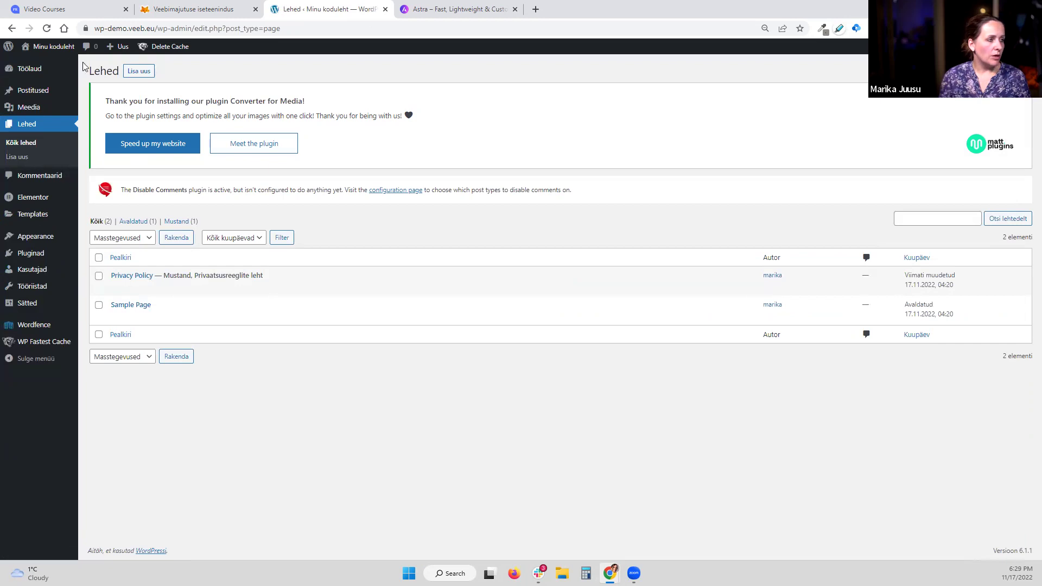
pyautogui.click(52, 8)
pyautogui.scroll(-5, 411, 390)
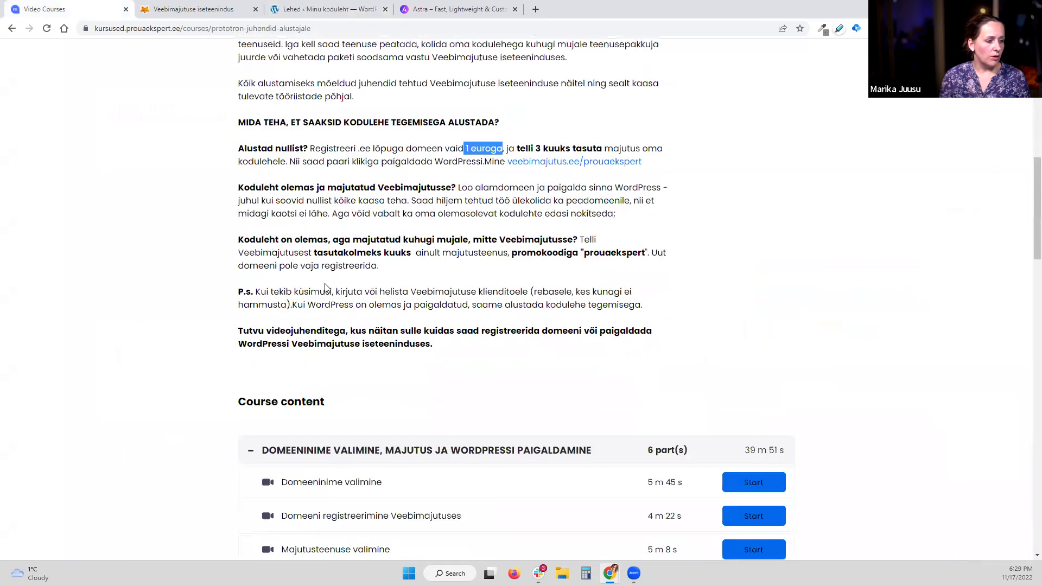
pyautogui.scroll(-4, 411, 413)
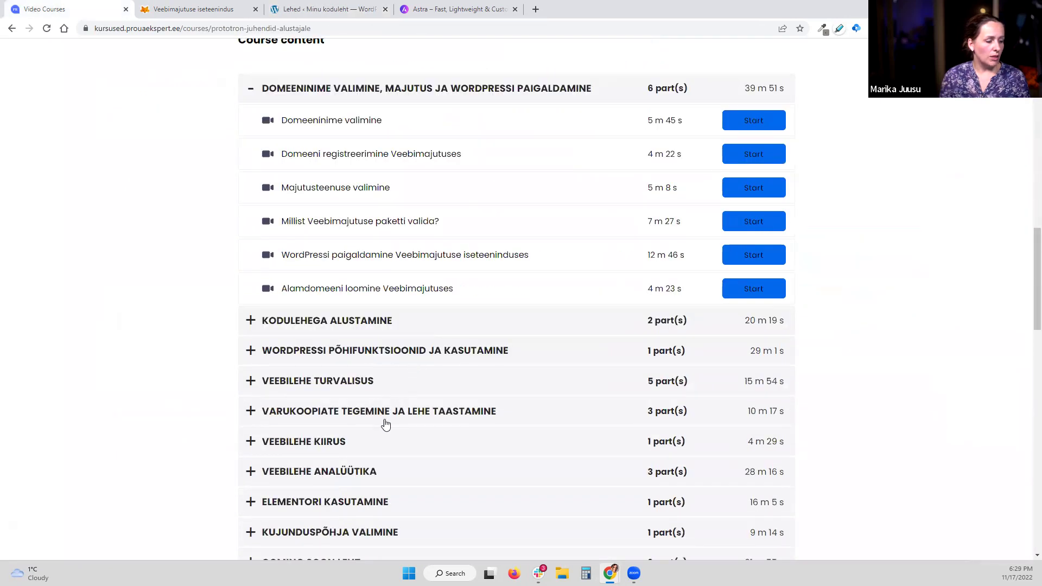
pyautogui.click(314, 11)
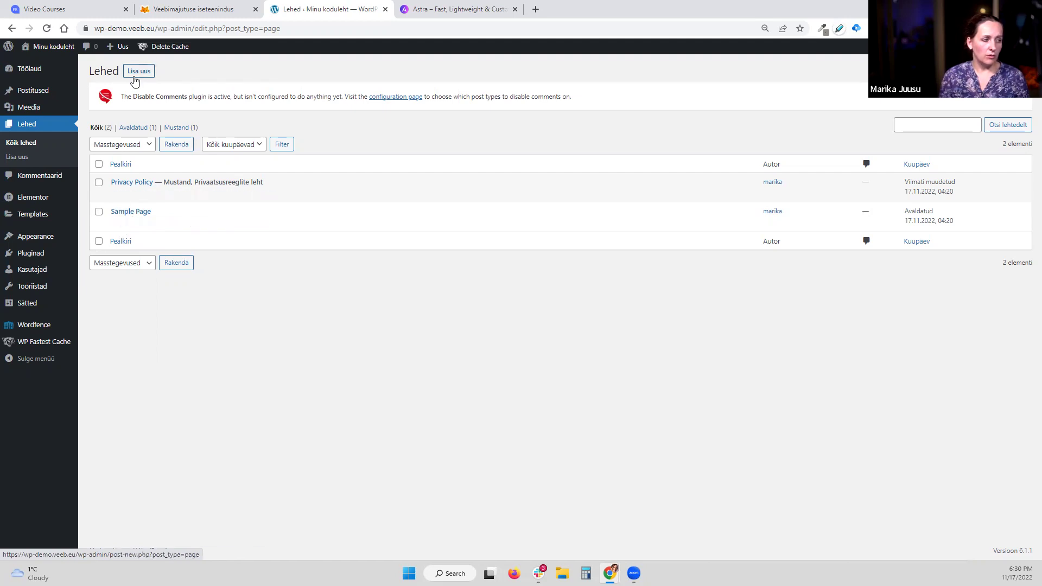
pyautogui.moveTo(38, 95)
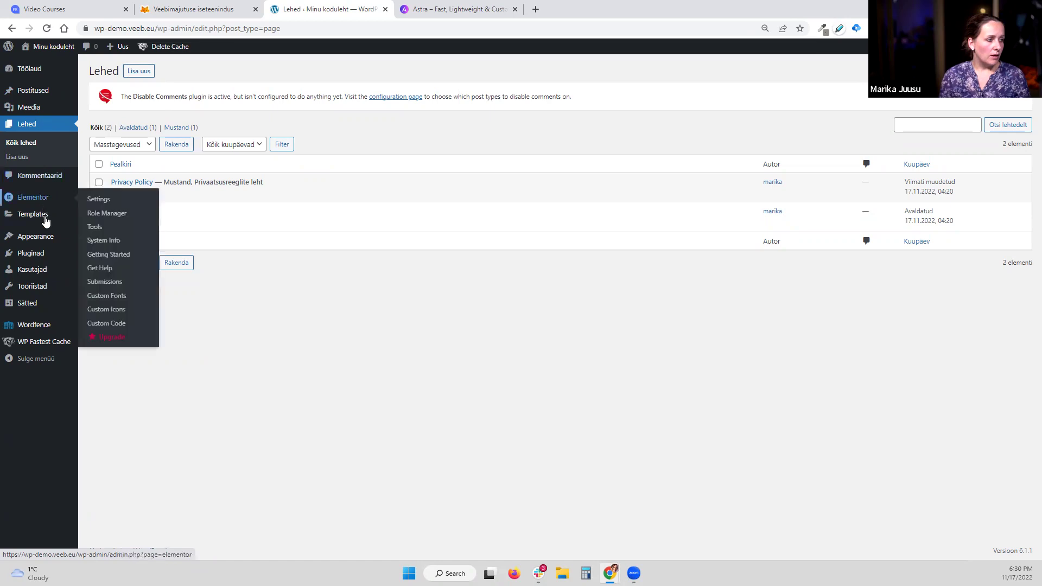
pyautogui.moveTo(45, 216)
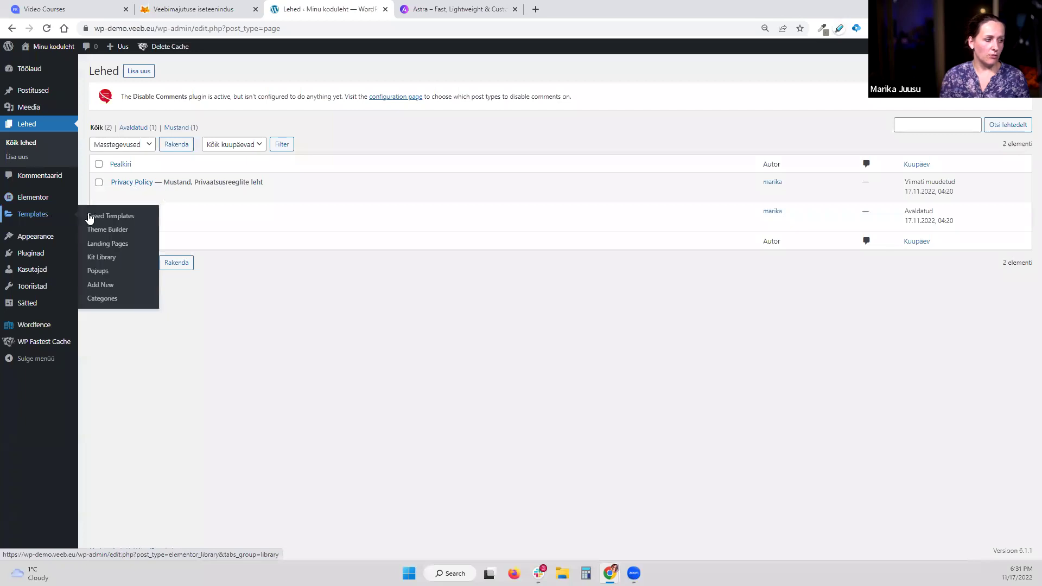
pyautogui.middleClick(108, 260)
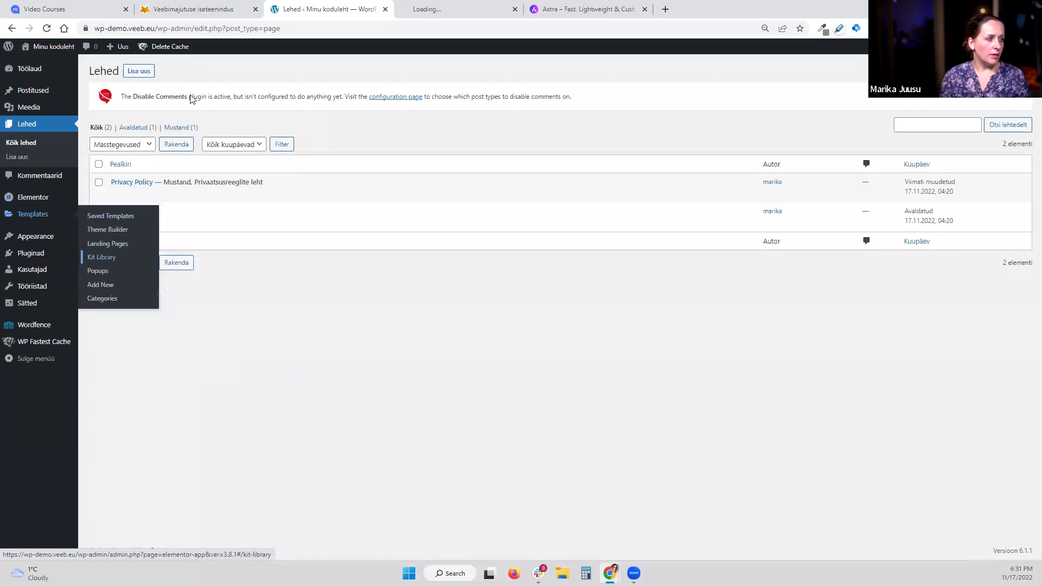
pyautogui.click(434, 14)
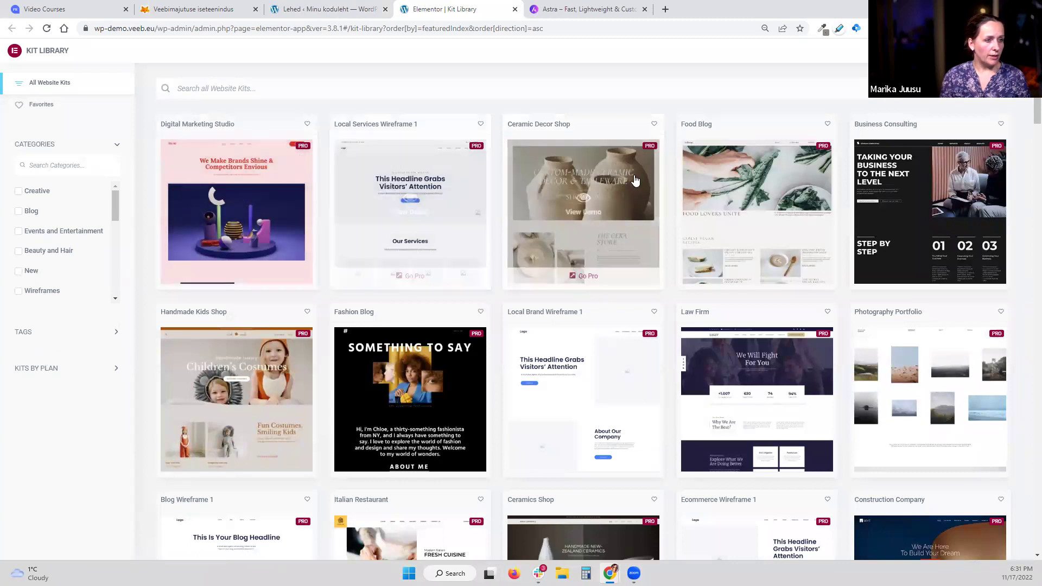
pyautogui.click(947, 90)
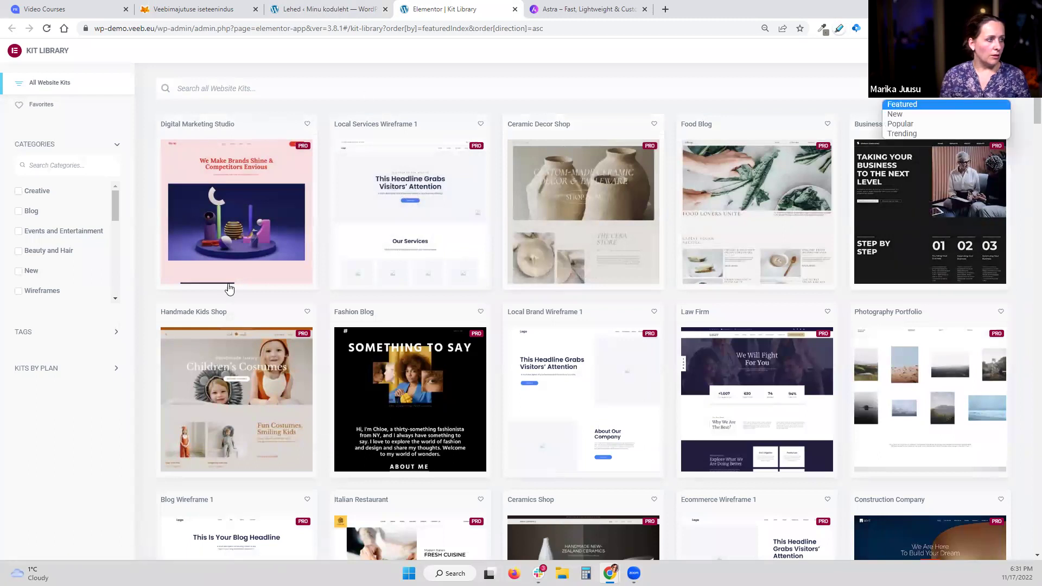
pyautogui.scroll(-6, 654, 317)
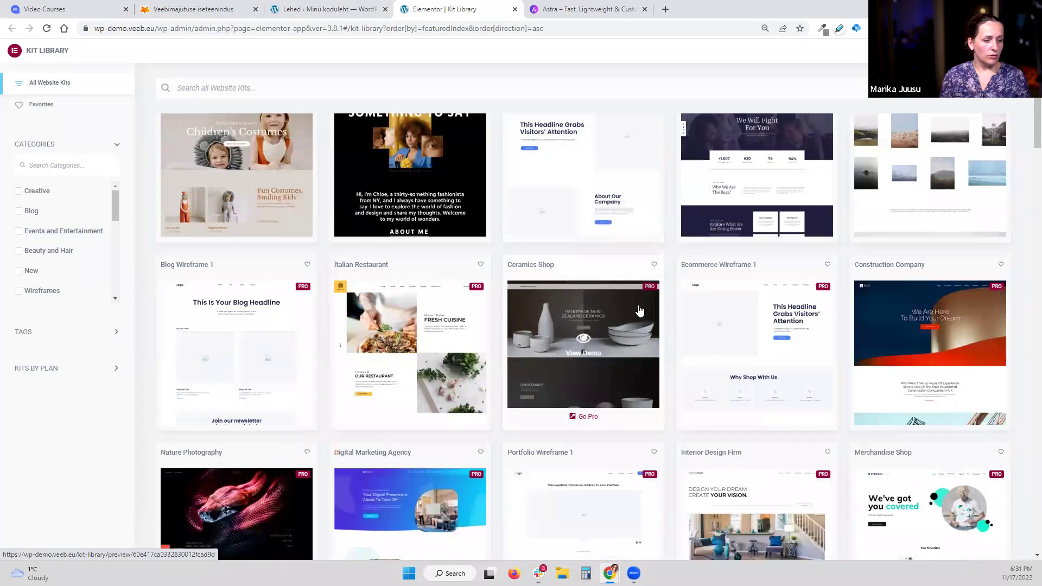
pyautogui.scroll(-4, 639, 310)
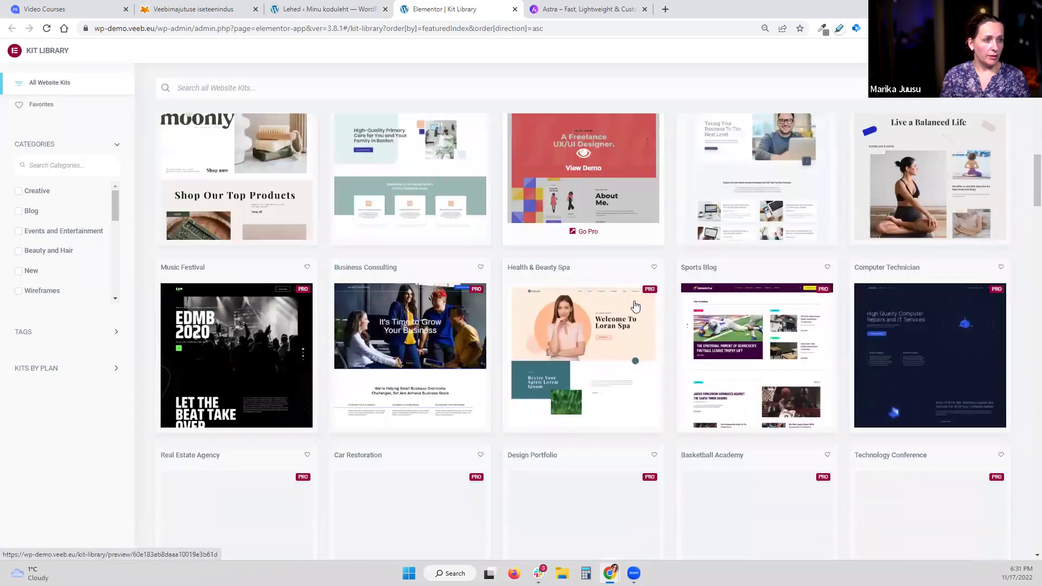
pyautogui.scroll(6, 629, 301)
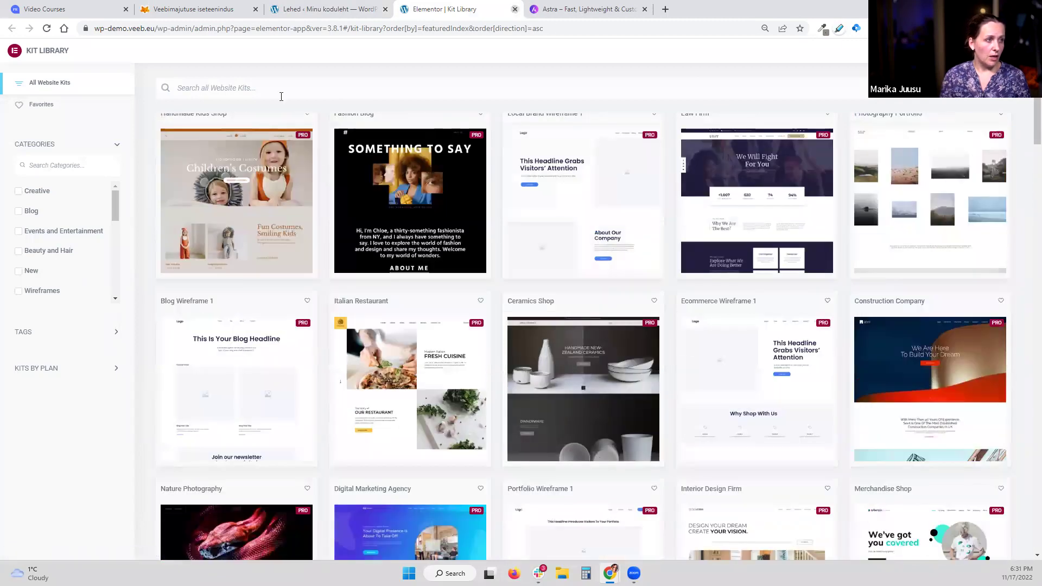
pyautogui.hotkey('ctrl', 'w')
pyautogui.moveTo(38, 236)
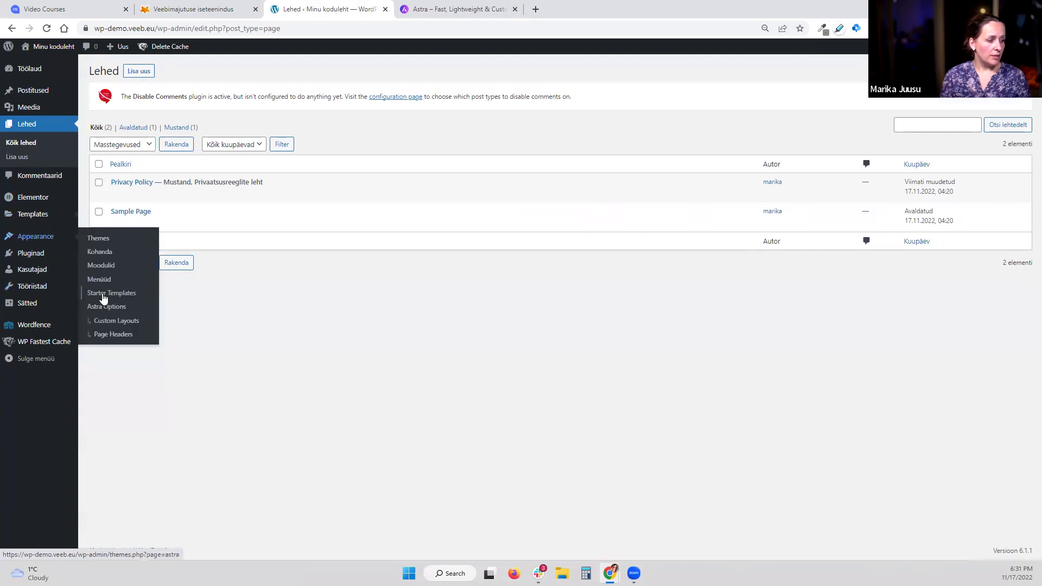
# - Open Appearance > Starter Templates and preview the subcategories of each category tab
pyautogui.click(103, 298)
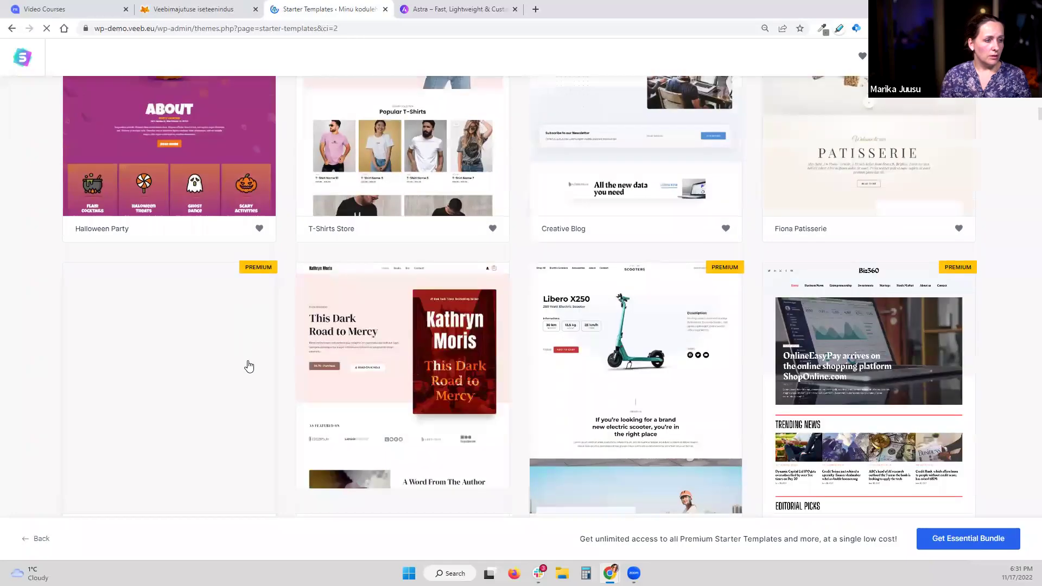
pyautogui.scroll(12, 243, 369)
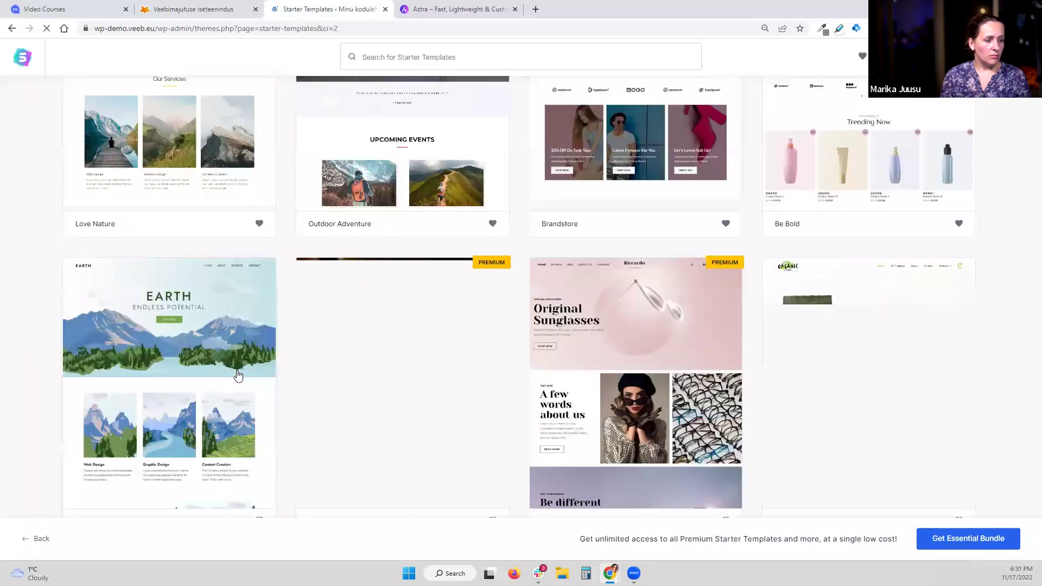
pyautogui.scroll(6, 237, 375)
pyautogui.moveTo(97, 236)
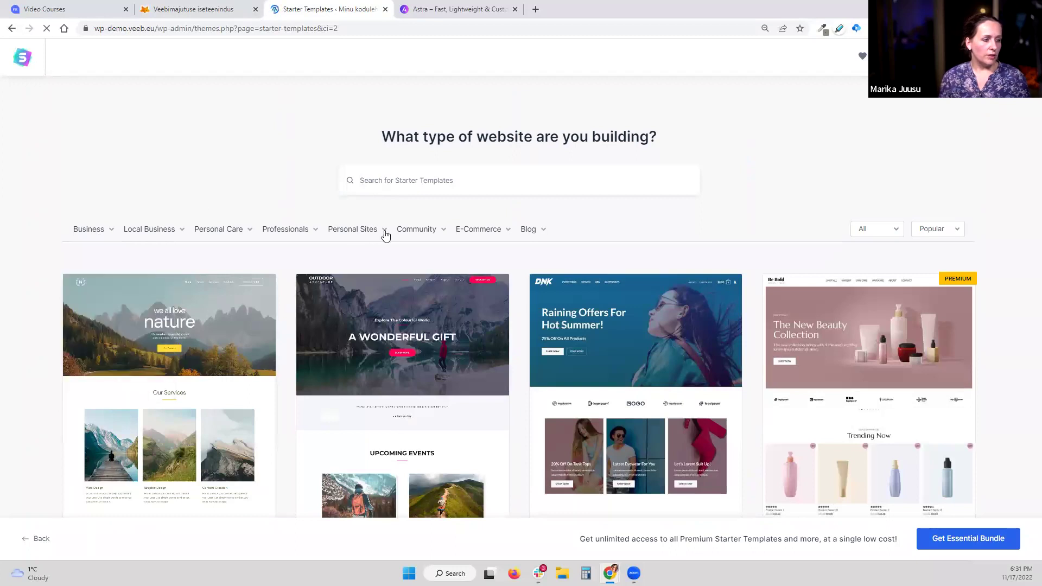
pyautogui.moveTo(417, 233)
pyautogui.moveTo(342, 237)
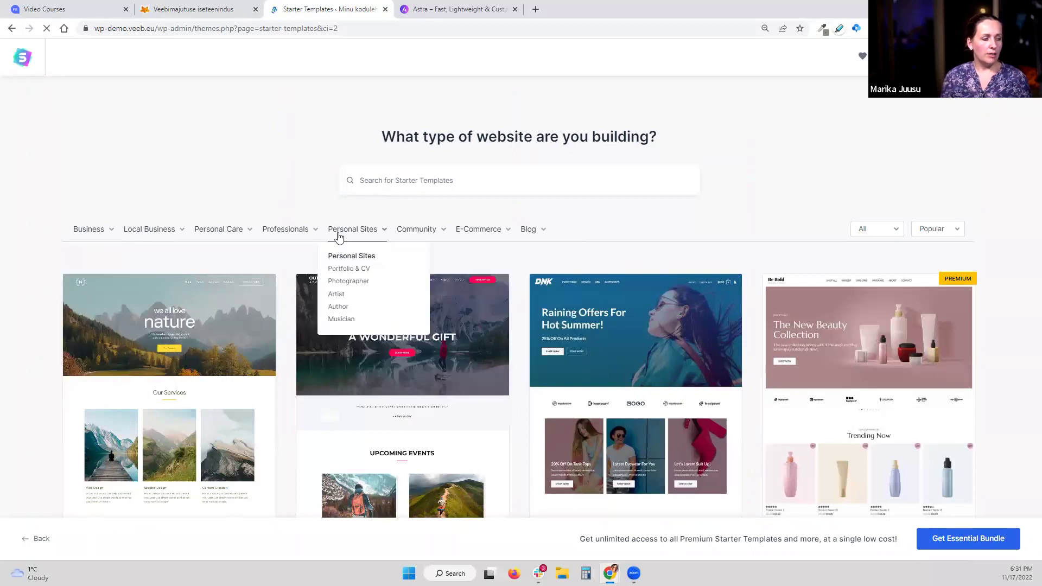
pyautogui.moveTo(293, 239)
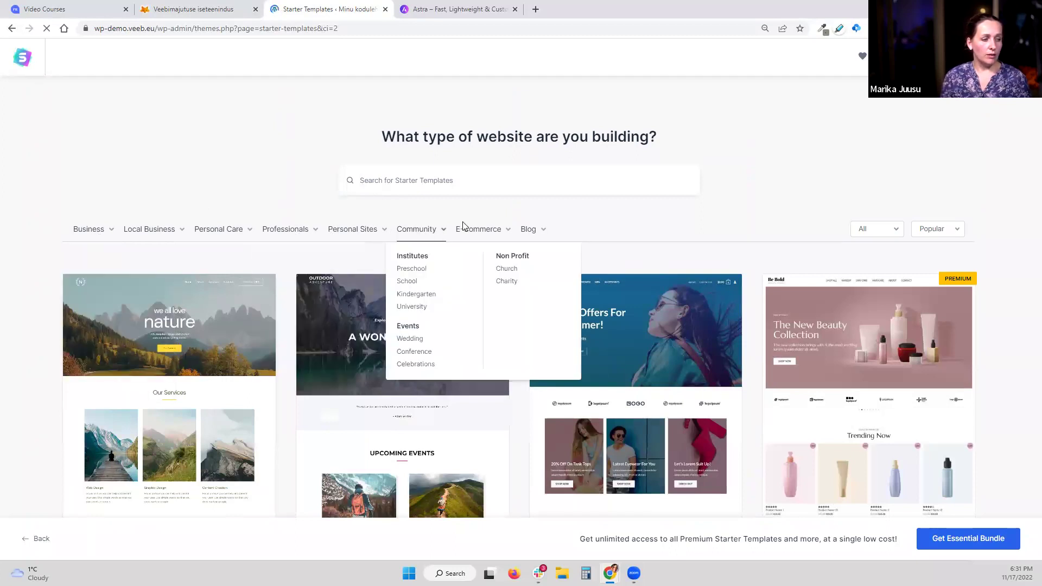
pyautogui.moveTo(482, 234)
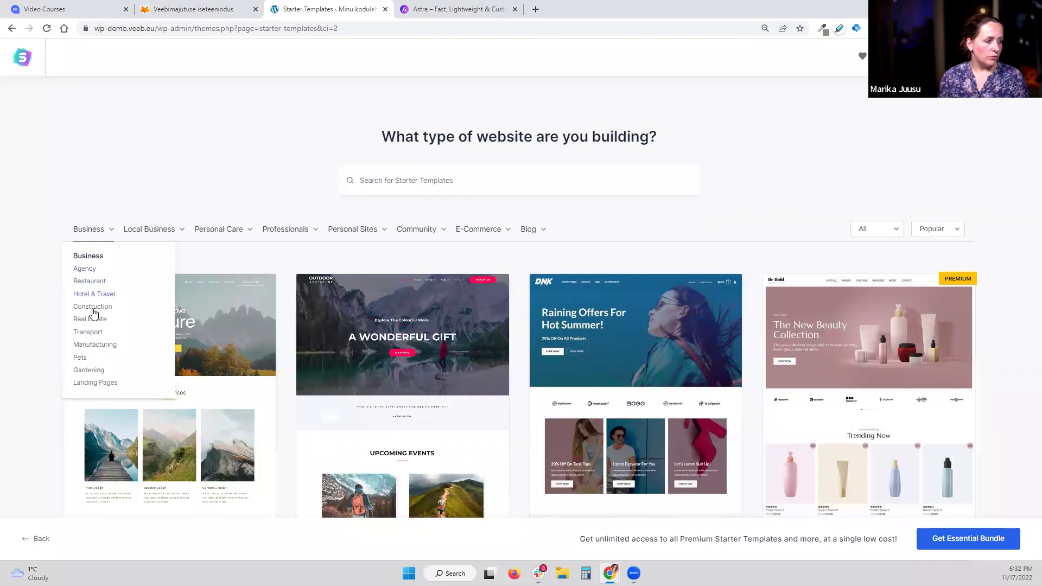
# - Filter starter templates to Business > Agency, showing Roofing Agency and Digital Agency
pyautogui.click(148, 240)
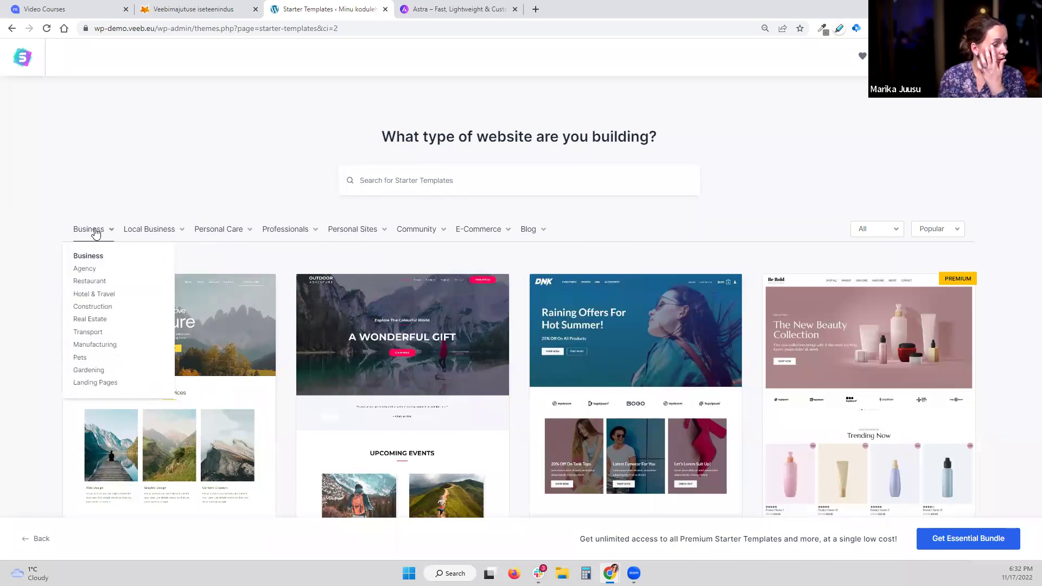
pyautogui.click(85, 269)
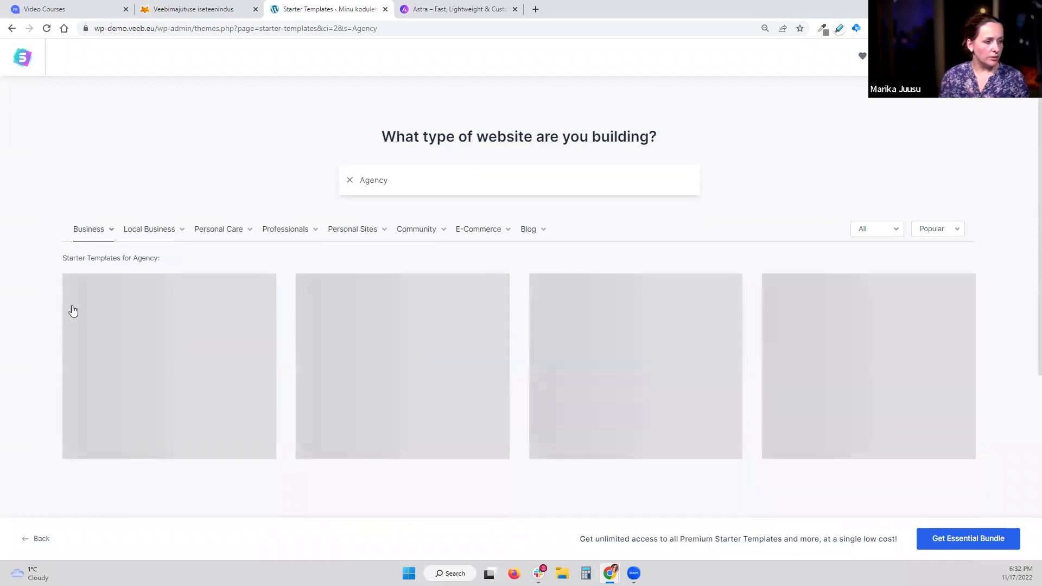
pyautogui.scroll(-1, 72, 304)
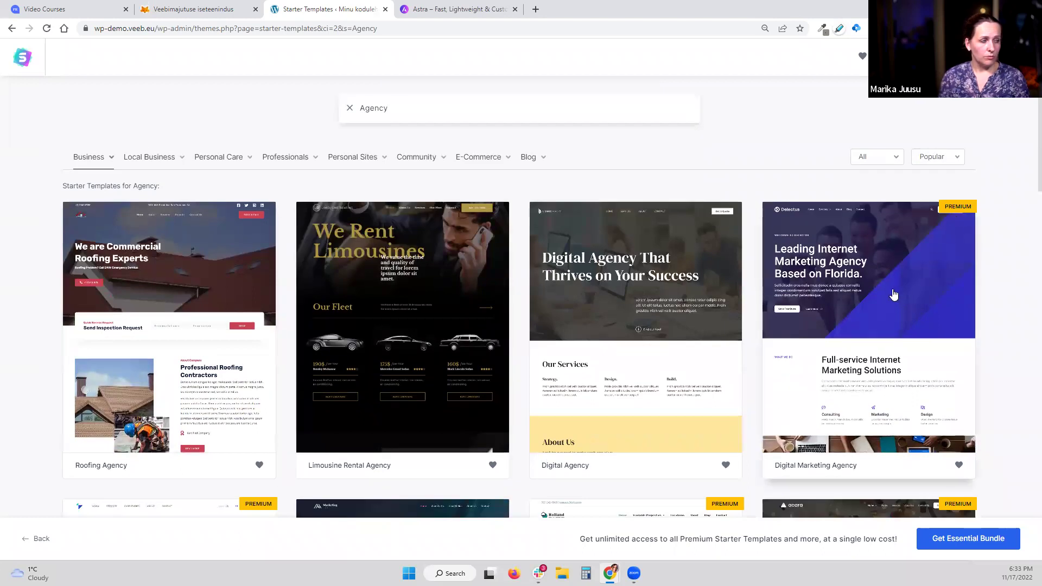
# - Show wpastra.com lifetime pricing: Astra Pro $227, Essential $677, Growth $937
pyautogui.click(476, 12)
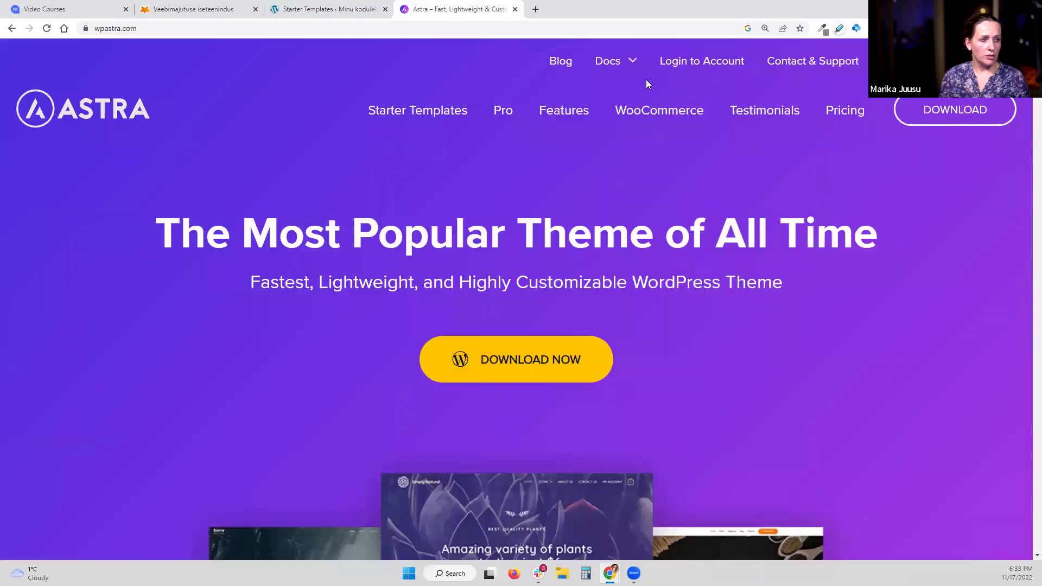
pyautogui.click(844, 120)
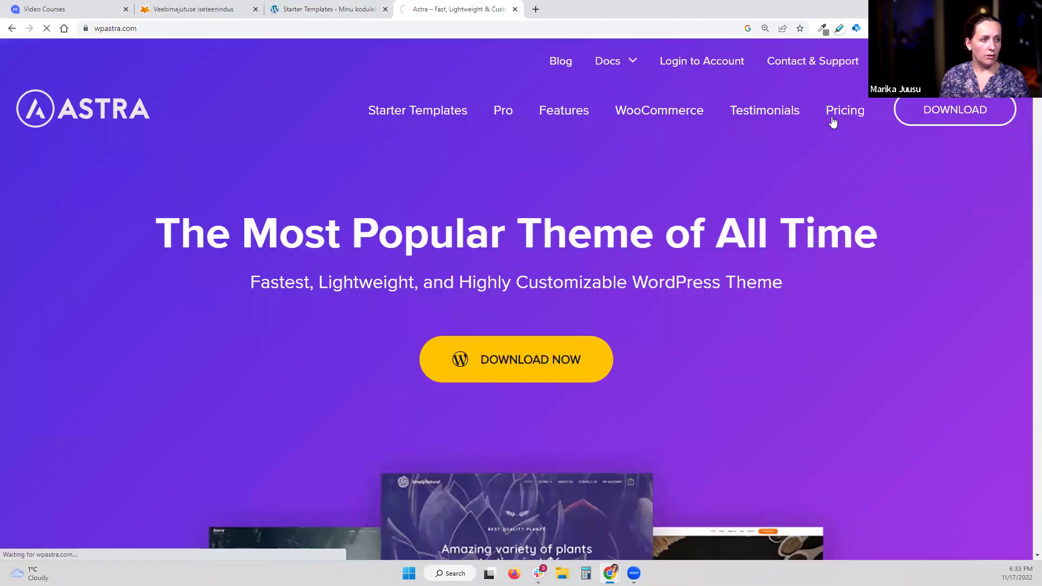
pyautogui.scroll(-2, 424, 266)
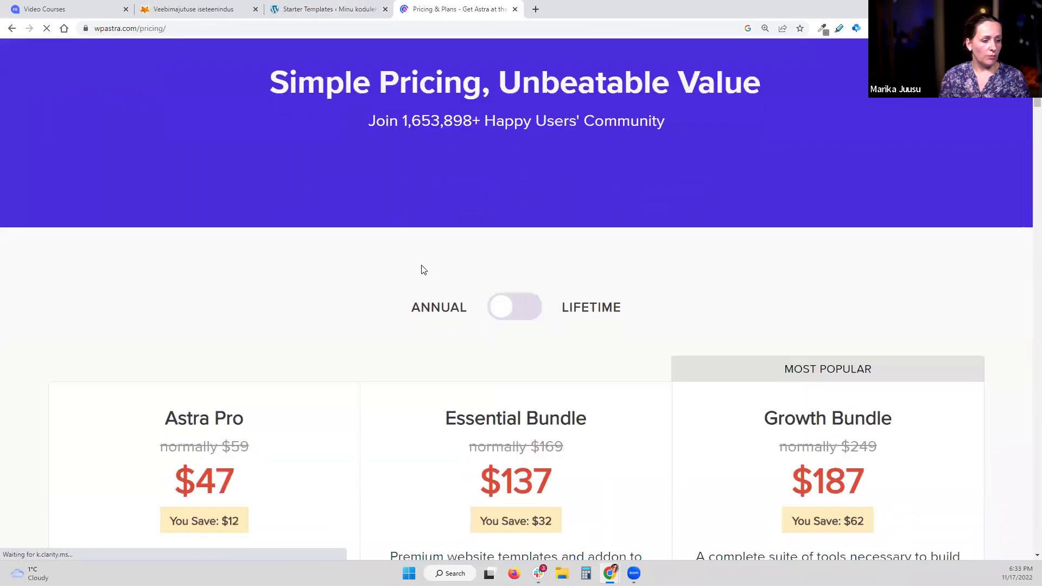
pyautogui.scroll(-3, 424, 269)
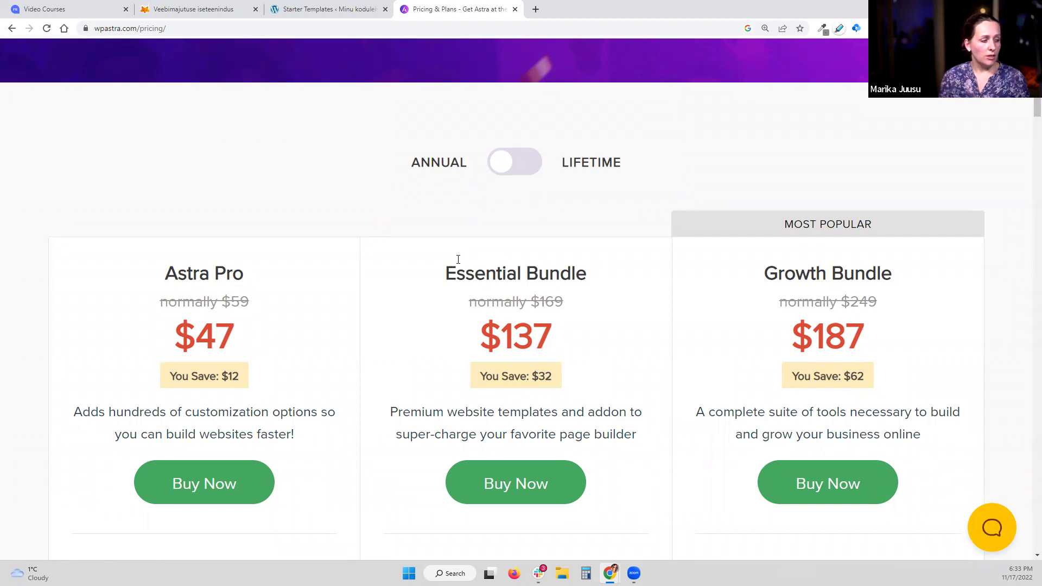
pyautogui.scroll(-2, 456, 258)
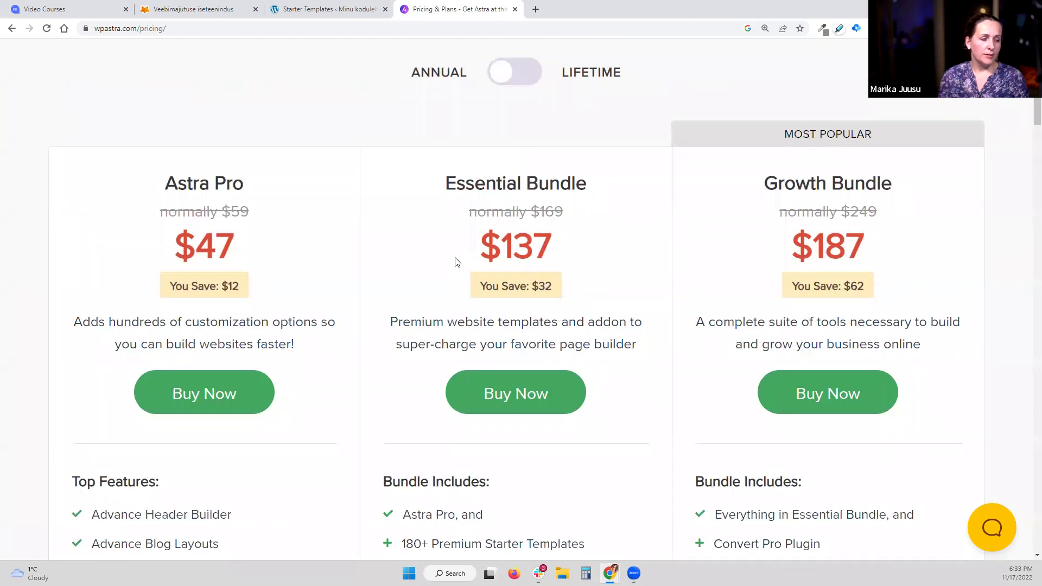
pyautogui.click(534, 73)
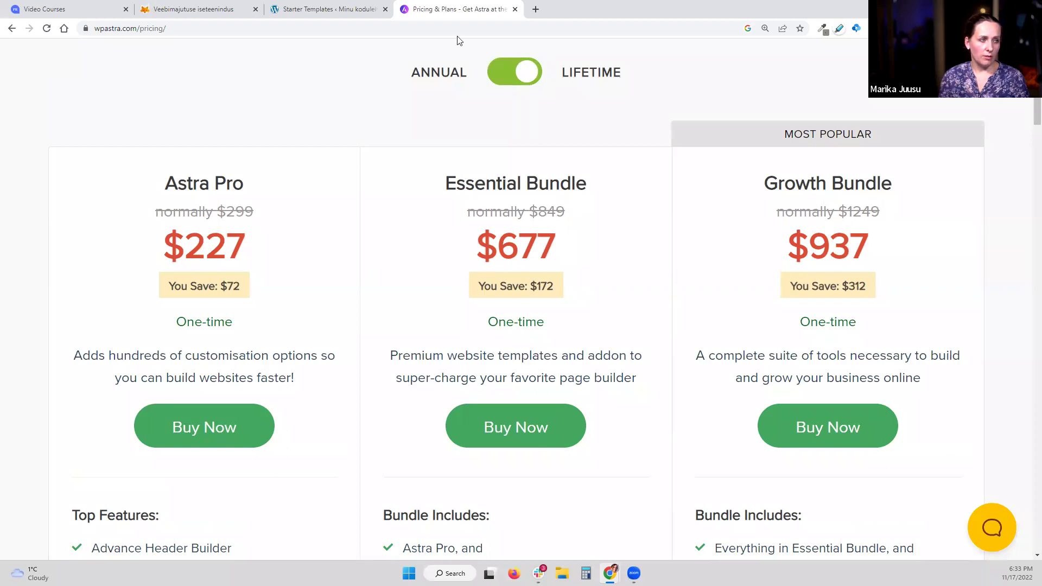
# - Check Elementor Page Builder pricing ($49, $199, $399 yearly), then return to the Astra tab
pyautogui.click(535, 10)
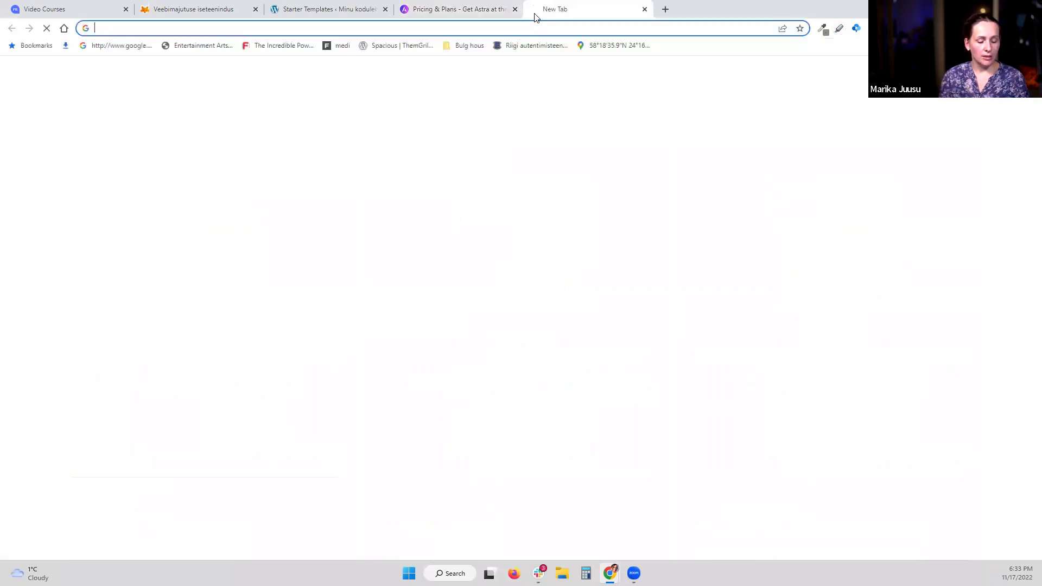
pyautogui.write('elementor.com')
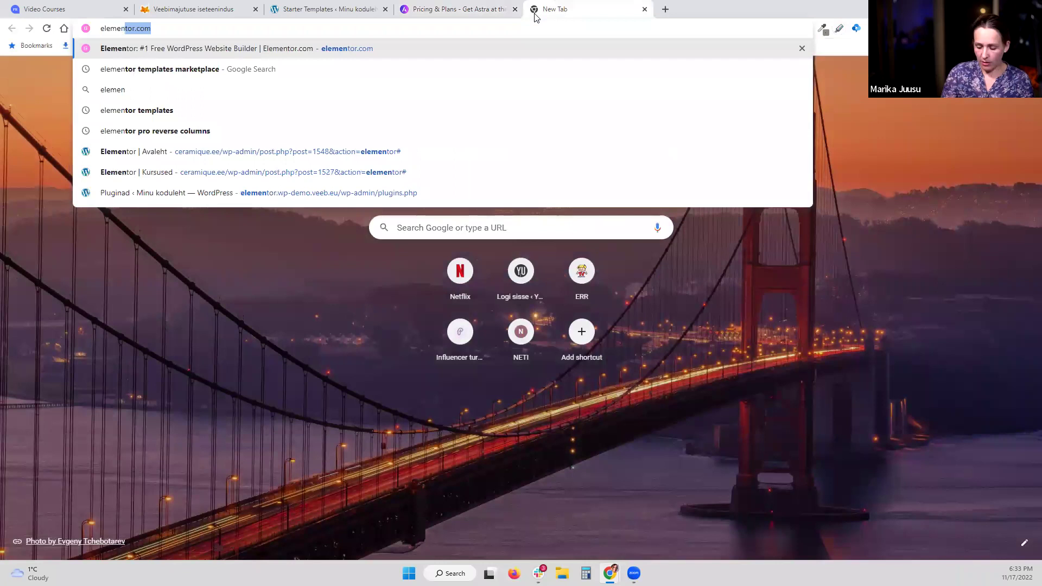
pyautogui.press('Return')
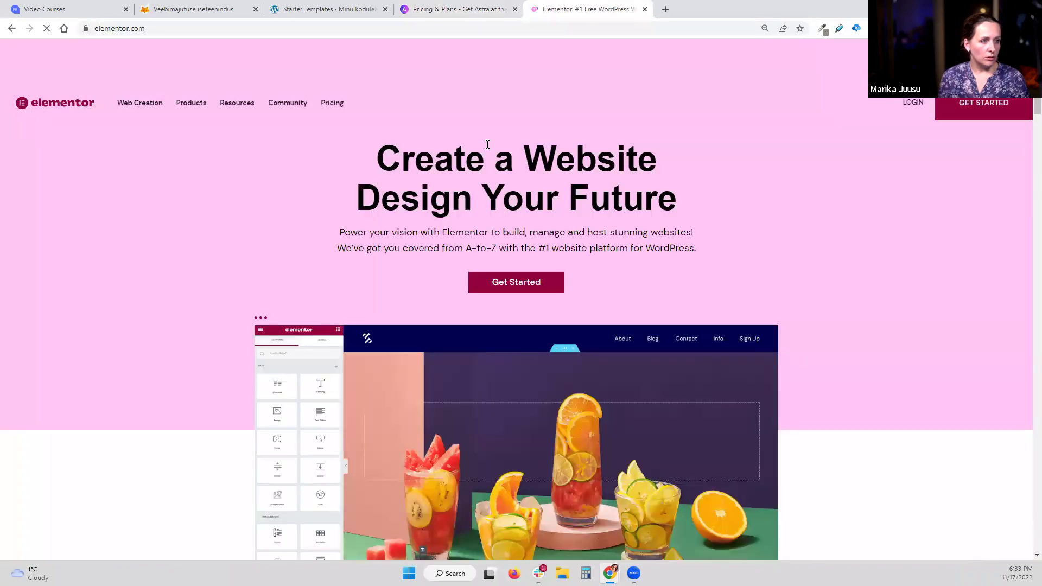
pyautogui.click(379, 57)
pyautogui.click(380, 57)
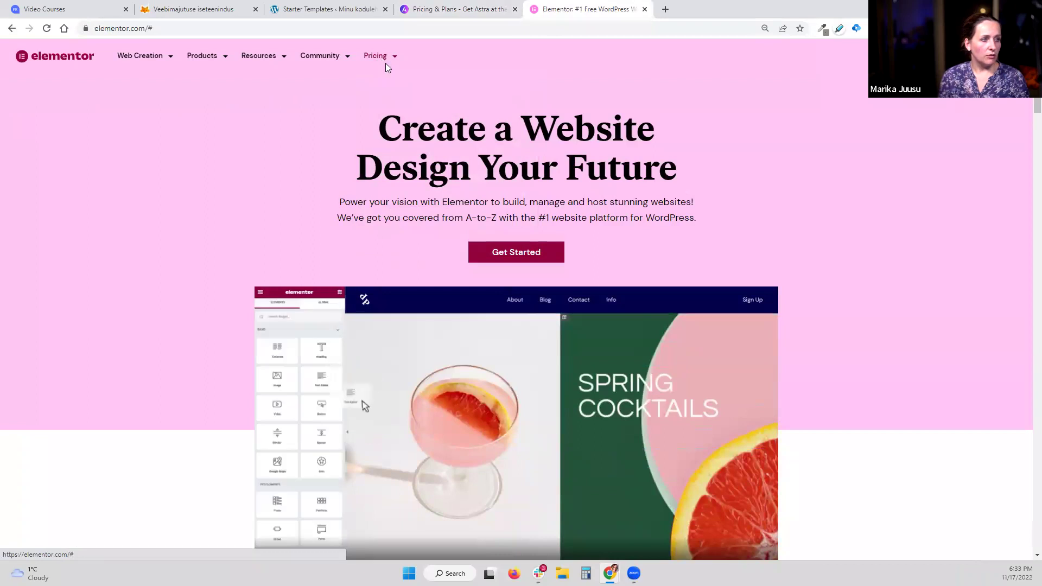
pyautogui.click(390, 58)
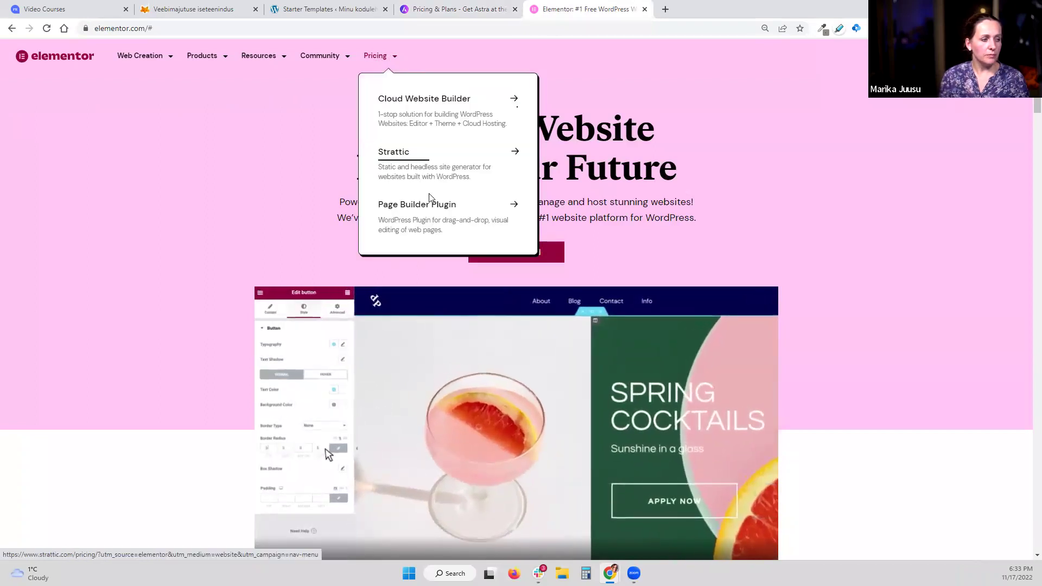
pyautogui.click(439, 223)
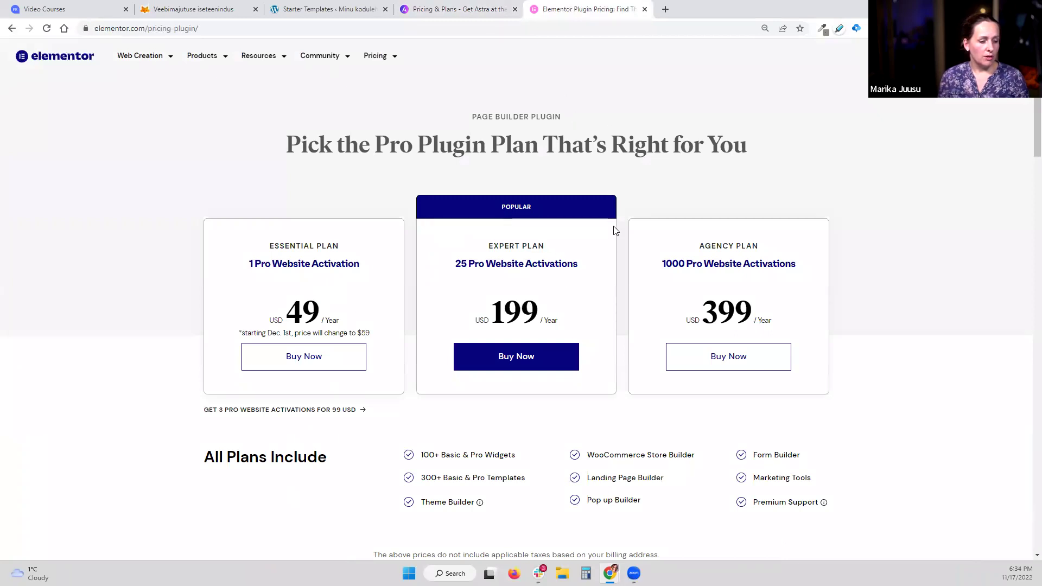
pyautogui.click(450, 13)
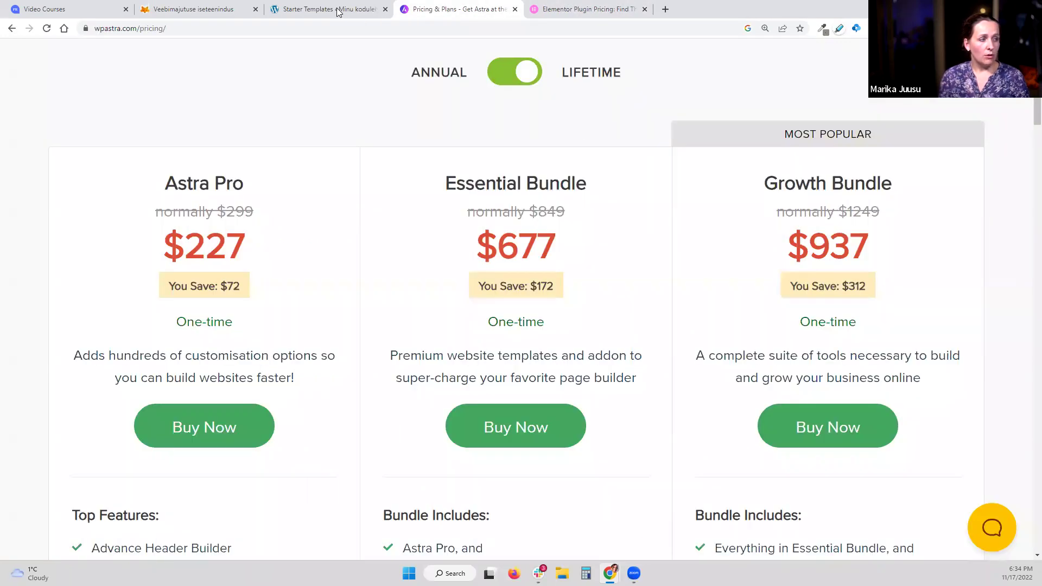
# - Back on Starter Templates, choose the Roofing Agency template
pyautogui.click(339, 12)
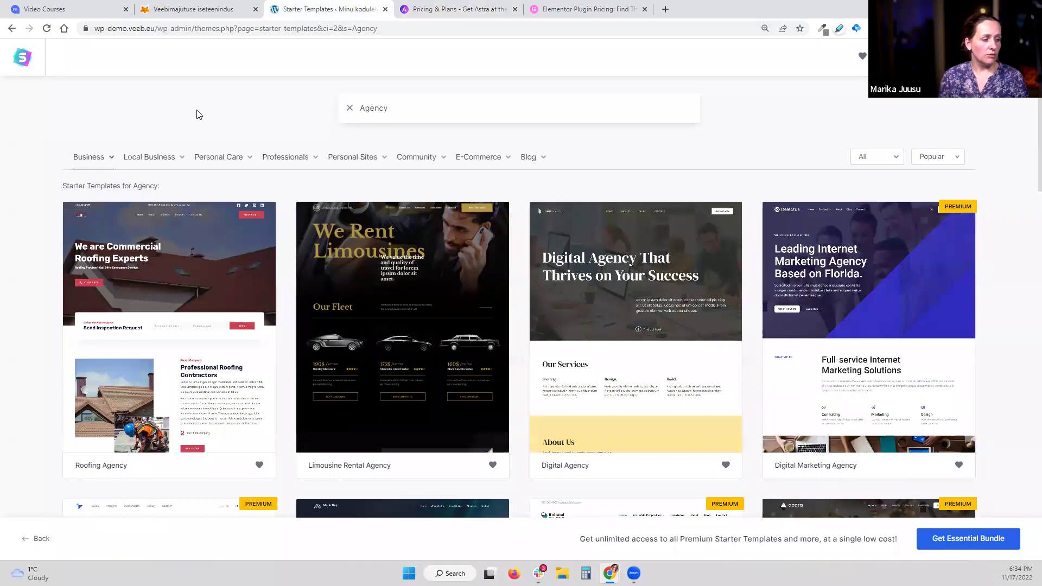
pyautogui.moveTo(218, 159)
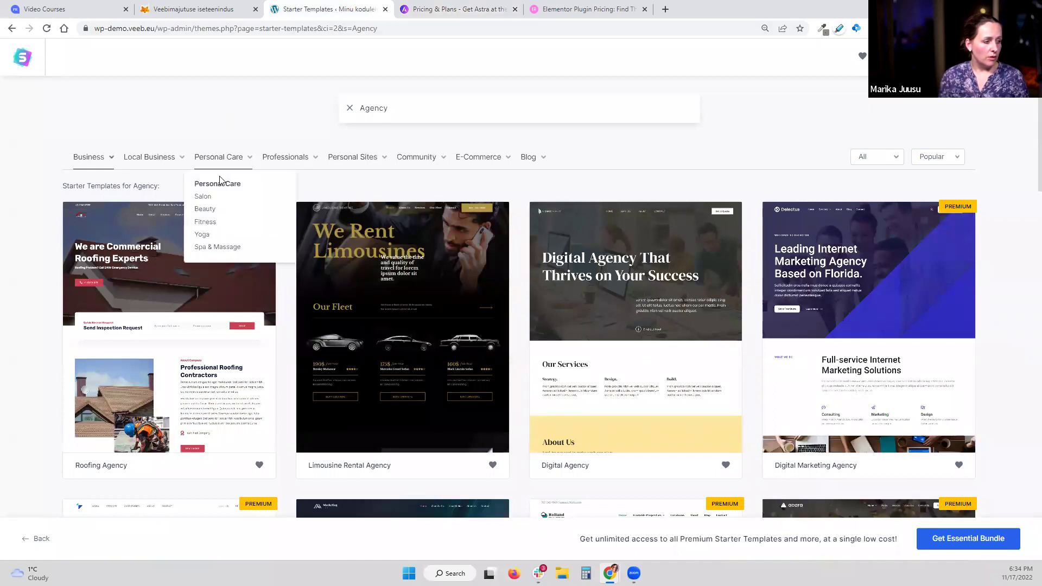
pyautogui.scroll(-2, 431, 239)
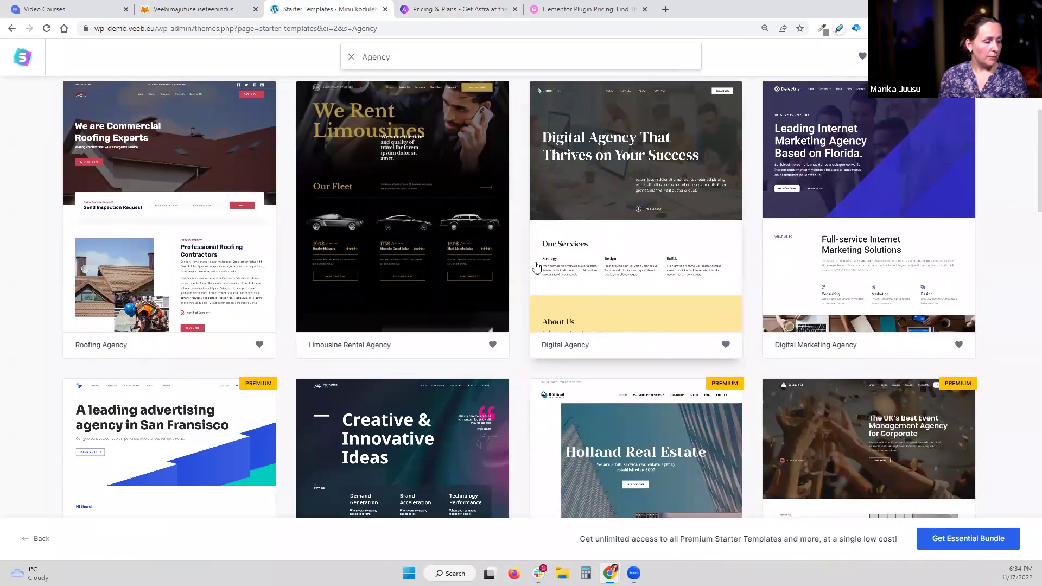
pyautogui.click(178, 262)
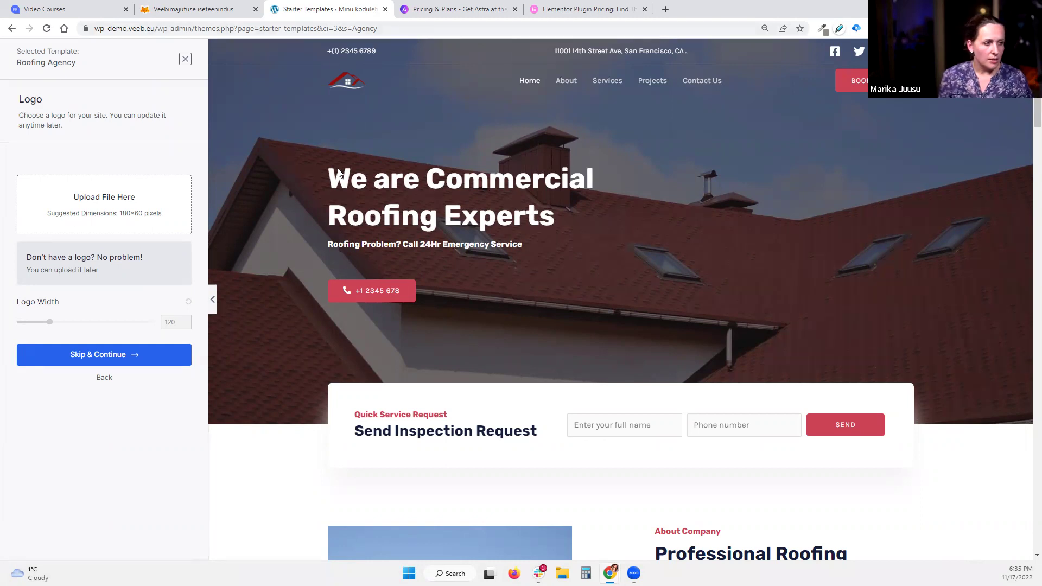
# - Preview the Roofing Agency template's Contact Us page while setup waits at the logo step
pyautogui.scroll(-1, 634, 257)
pyautogui.scroll(-3, 633, 260)
pyautogui.scroll(5, 629, 282)
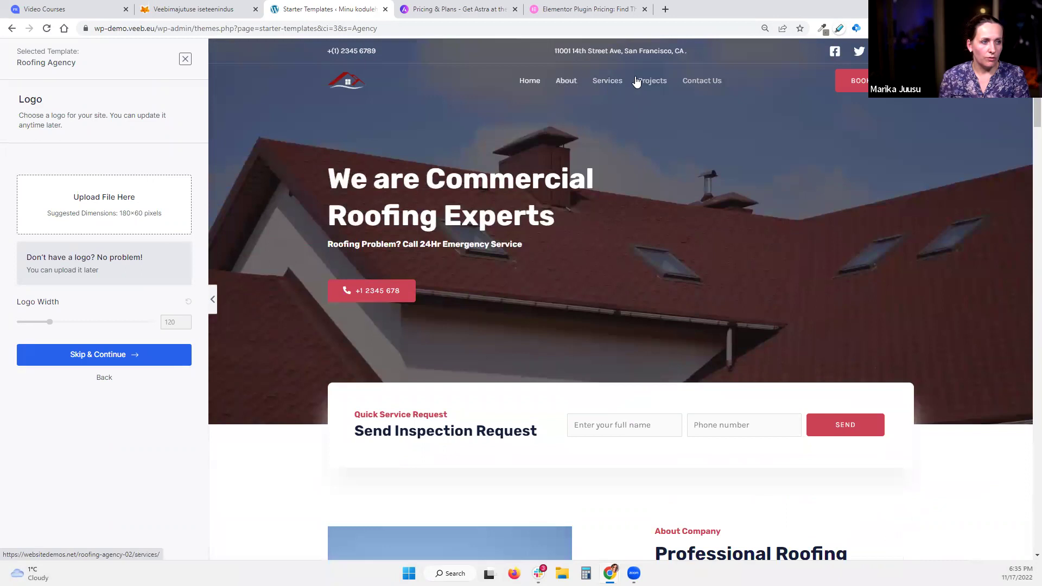
pyautogui.click(696, 86)
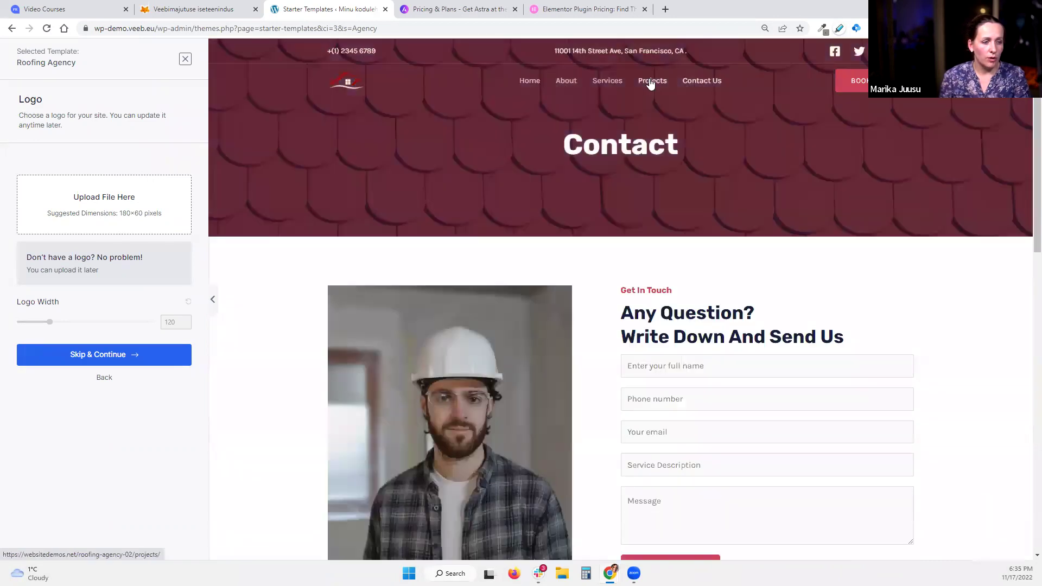
# - Preview the Services page, scrolling past Roof Repair, Leak Repair, Vegetative Roofing, Specialty Metal cards
pyautogui.click(651, 84)
pyautogui.click(614, 82)
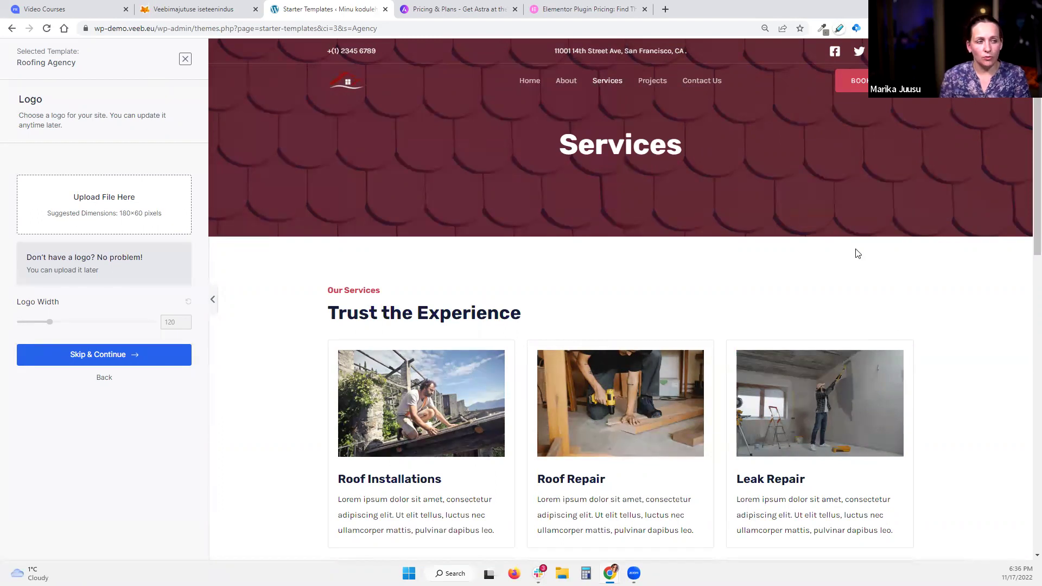
pyautogui.scroll(-2, 713, 245)
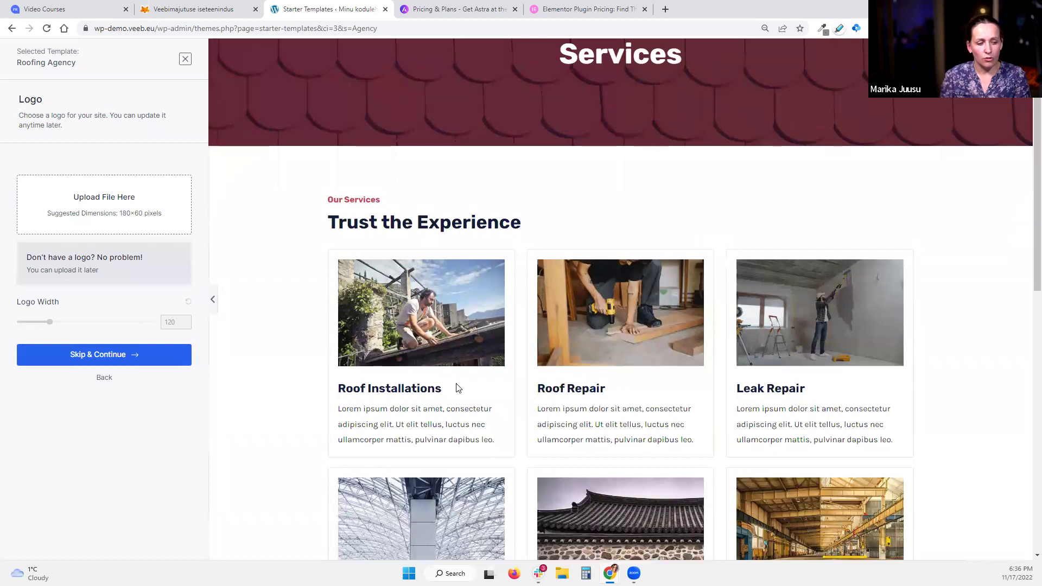
pyautogui.scroll(2, 681, 332)
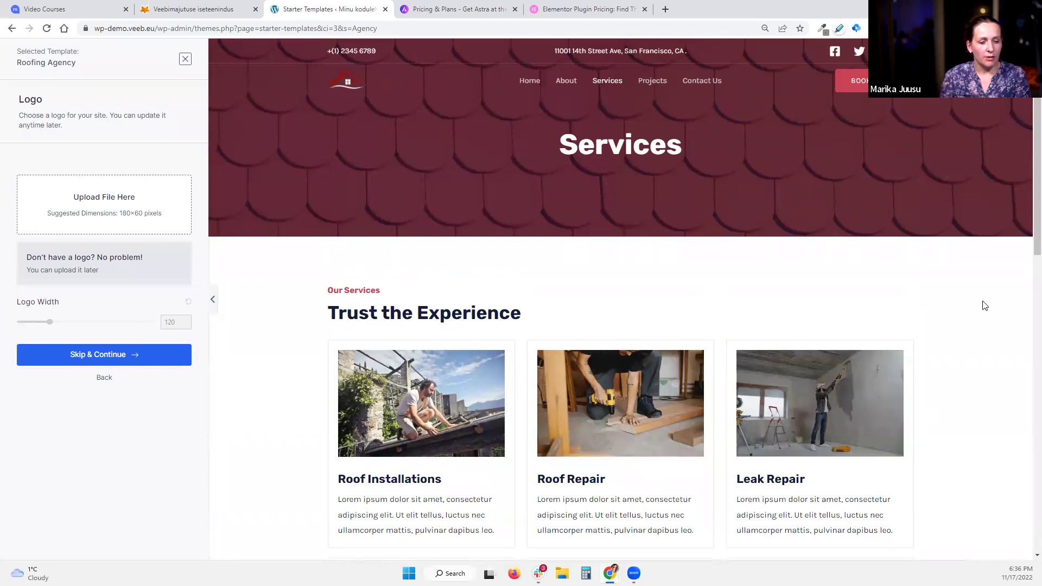
pyautogui.scroll(-7, 982, 306)
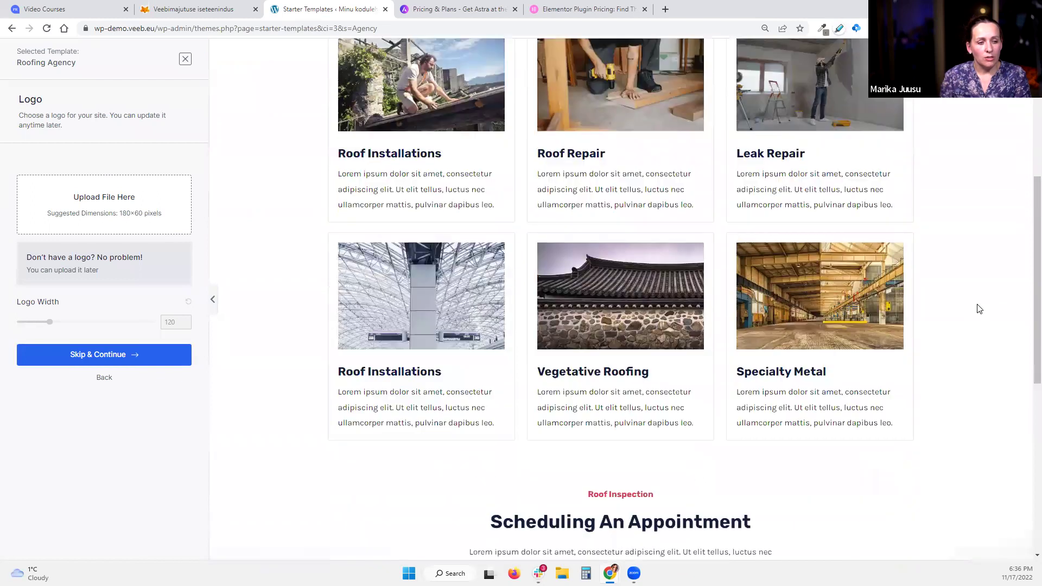
pyautogui.scroll(-3, 980, 310)
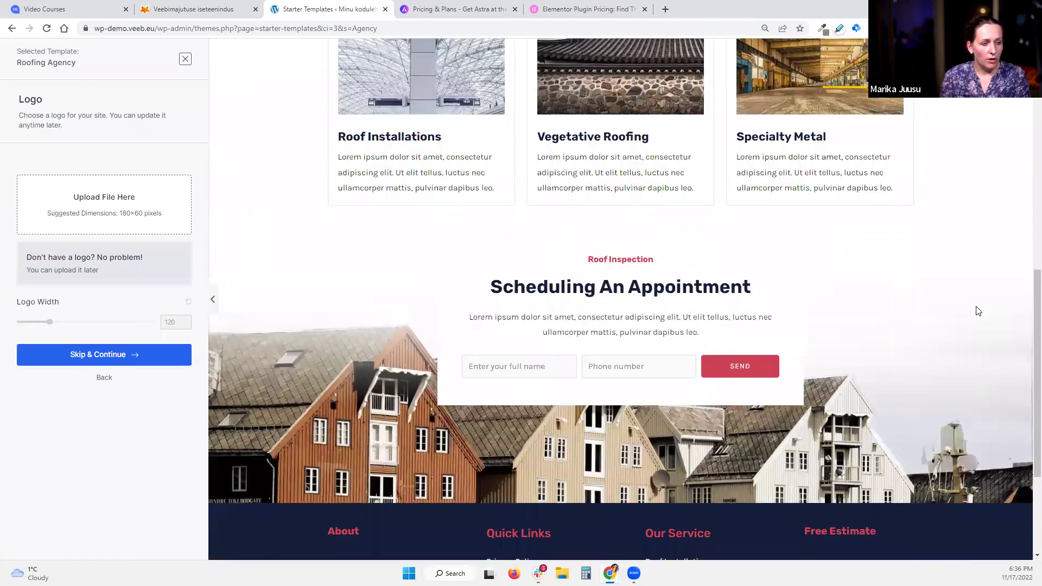
pyautogui.scroll(-2, 979, 311)
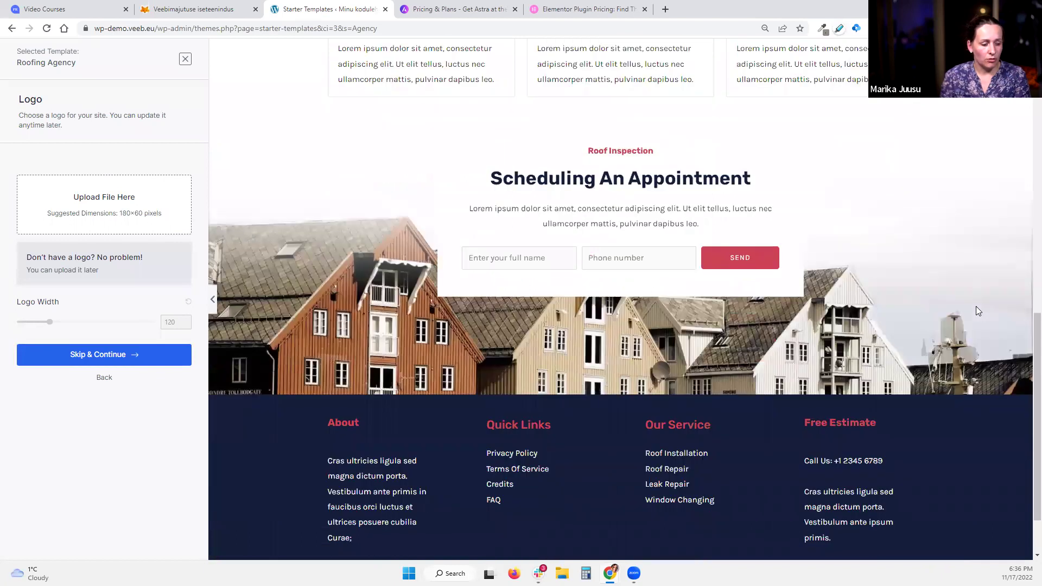
pyautogui.scroll(9, 976, 307)
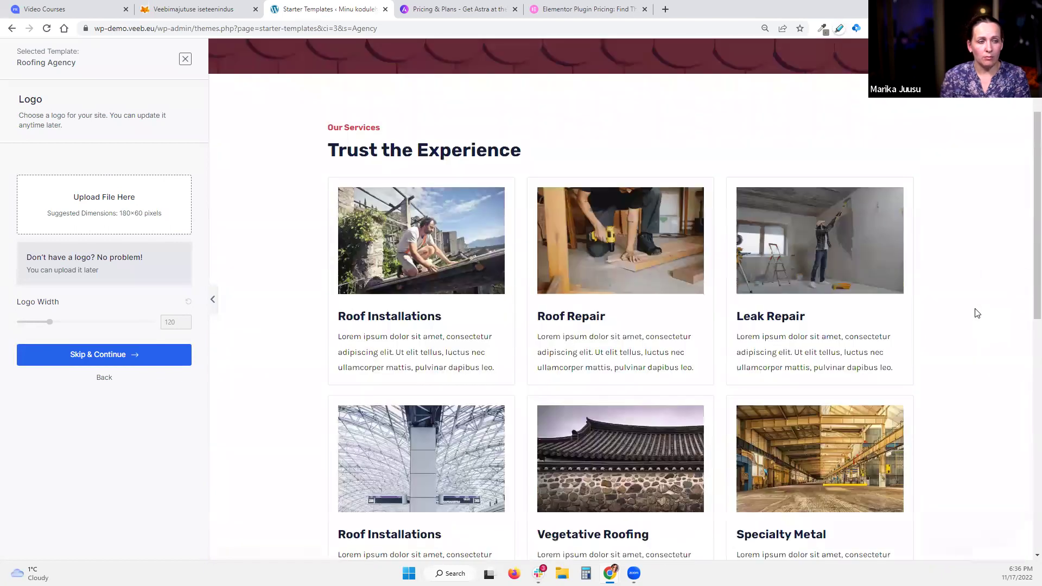
pyautogui.scroll(3, 977, 313)
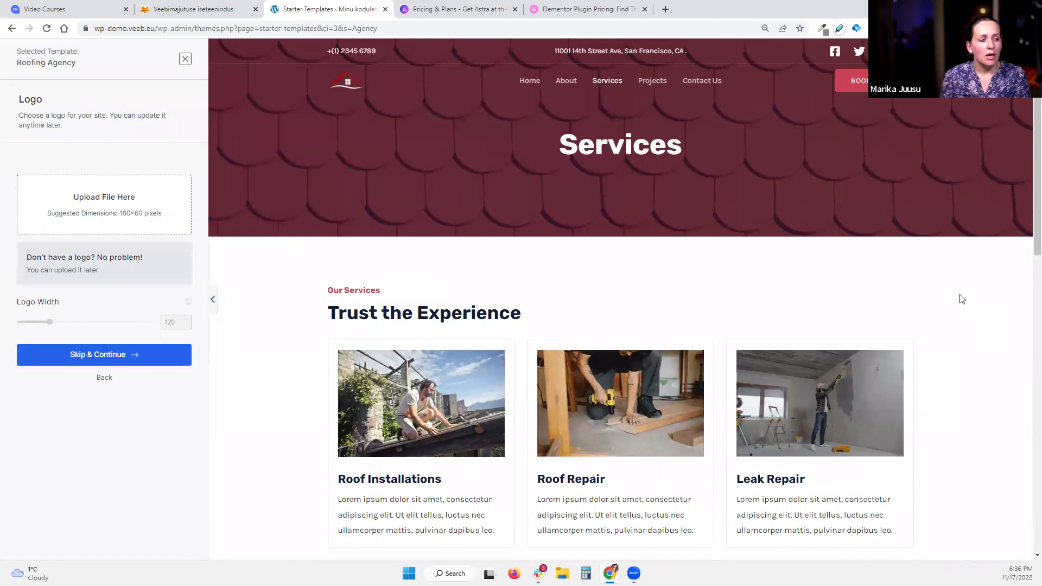
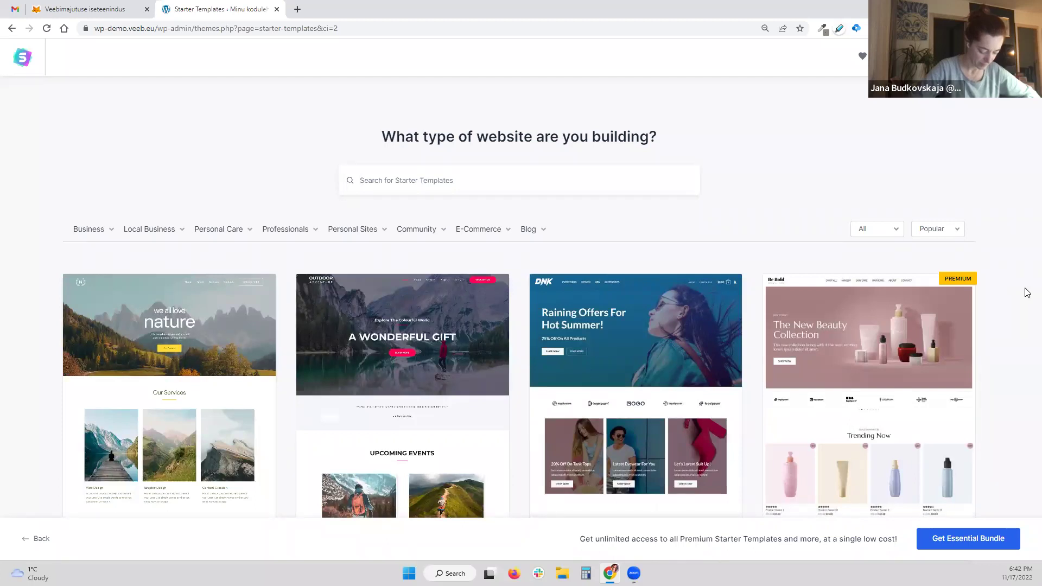
# - Filter the templates to Business › Agency and pick the Roofing Agency template
pyautogui.moveTo(98, 236)
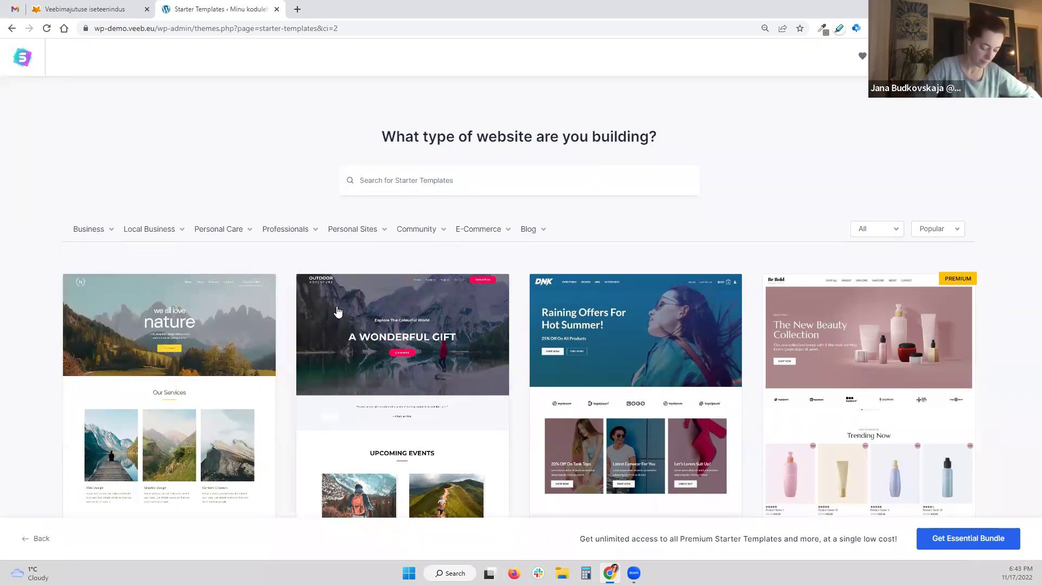
pyautogui.scroll(-2, 337, 311)
pyautogui.moveTo(90, 132)
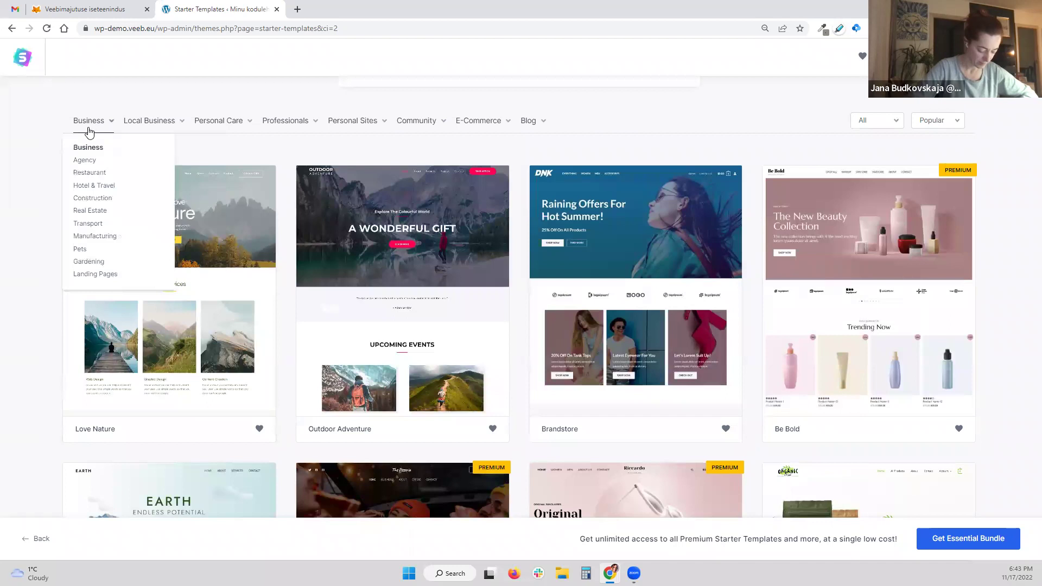
pyautogui.click(84, 159)
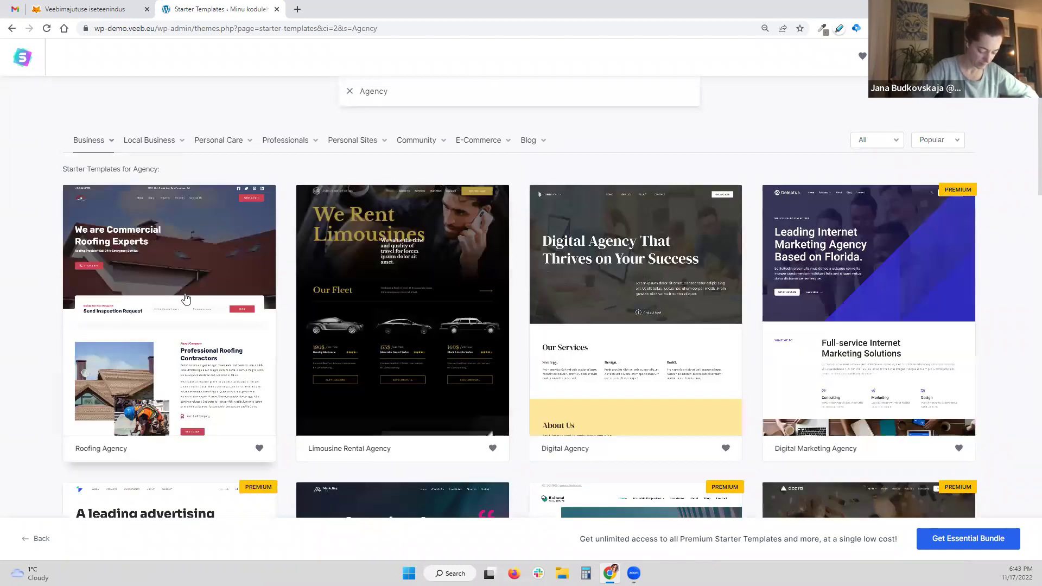
pyautogui.click(188, 294)
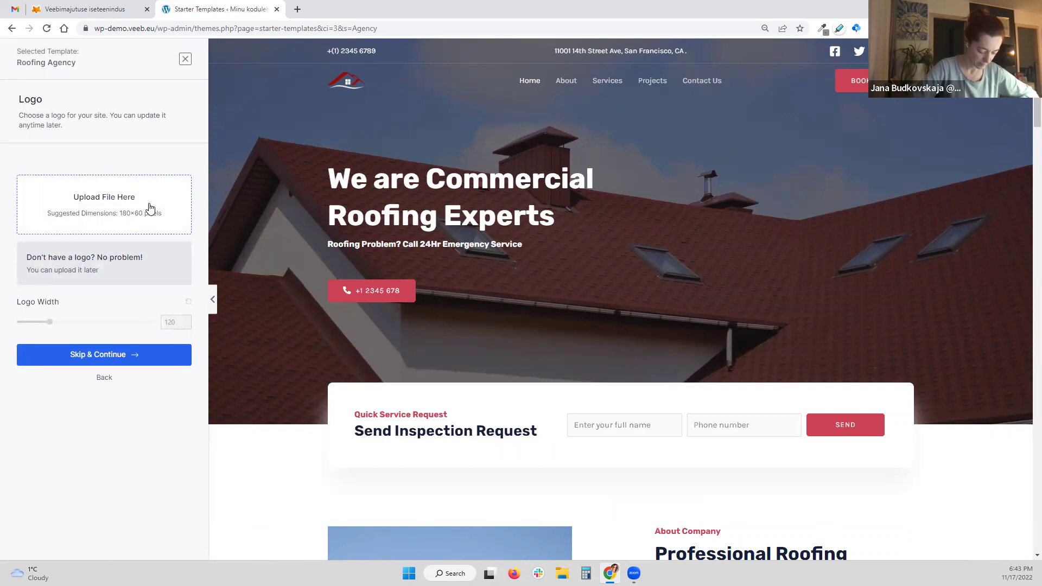
# - Skip the logo step and apply the green colour palette after trying purple and teal
pyautogui.click(100, 358)
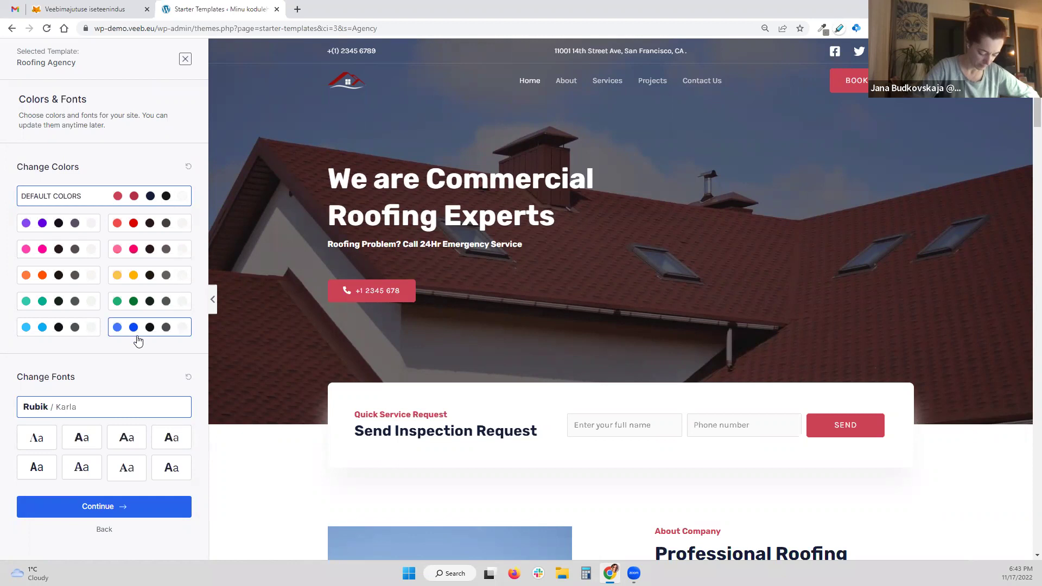
pyautogui.click(54, 233)
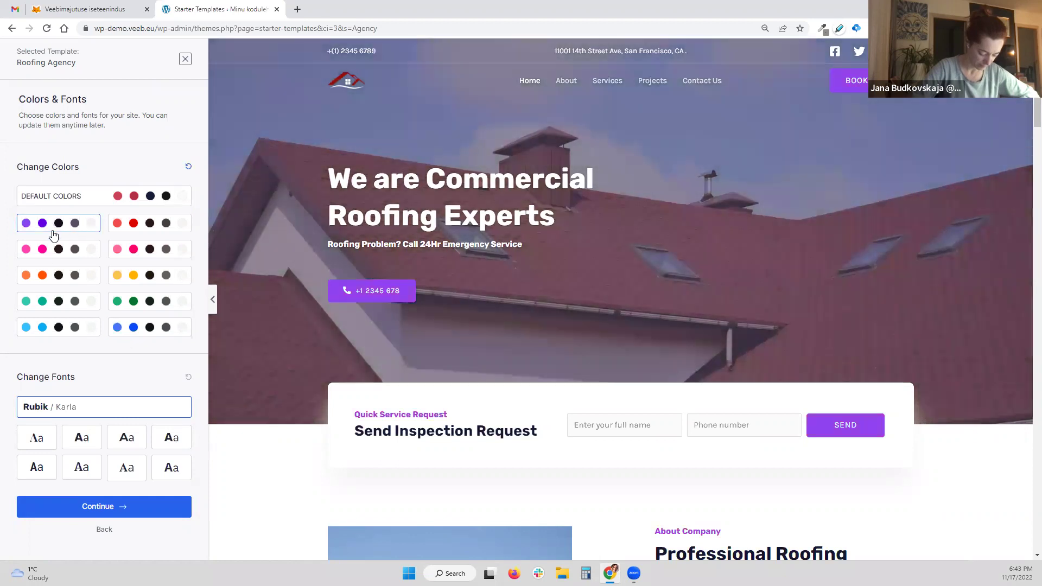
pyautogui.click(56, 303)
pyautogui.click(169, 302)
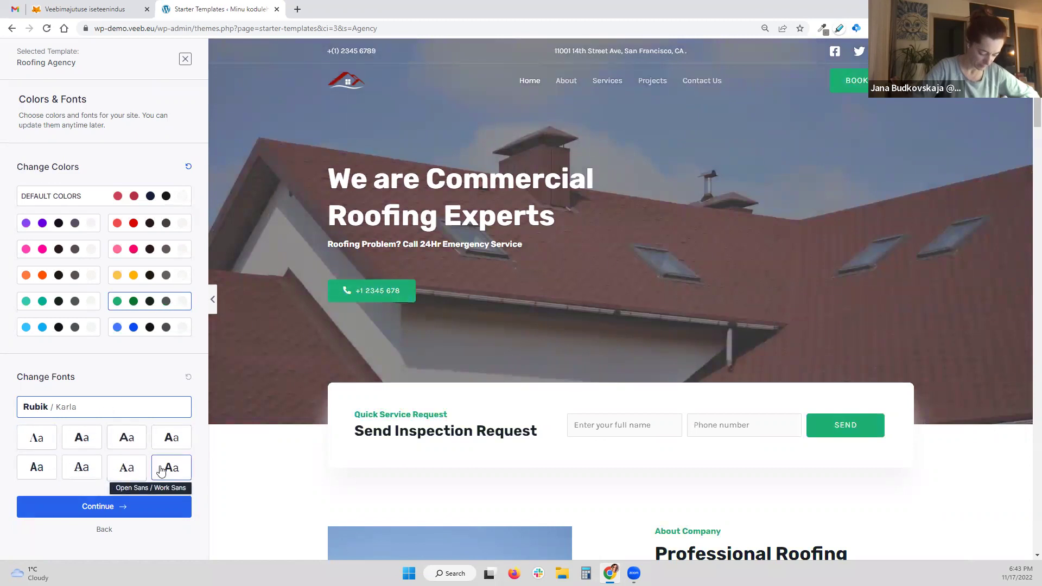
# - Choose the fourth font pairing, Rubik / Karla, and continue to the final step
pyautogui.scroll(-6, 490, 361)
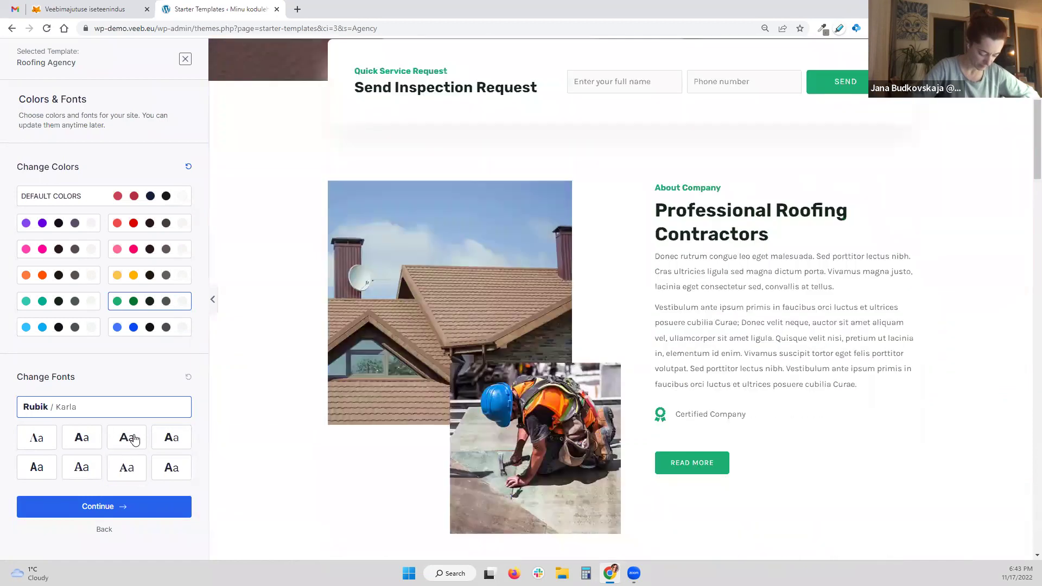
pyautogui.click(133, 439)
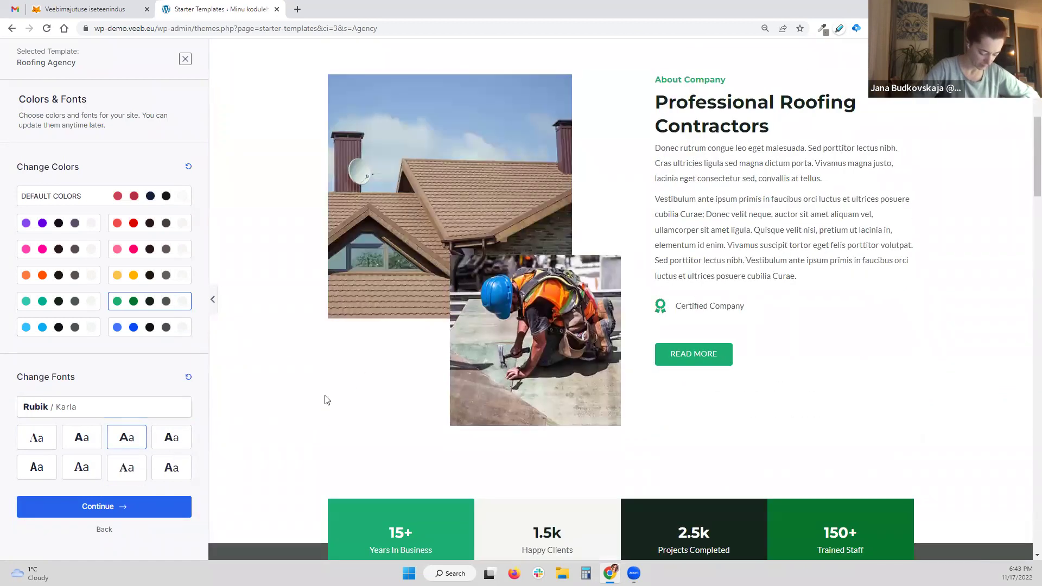
pyautogui.click(175, 435)
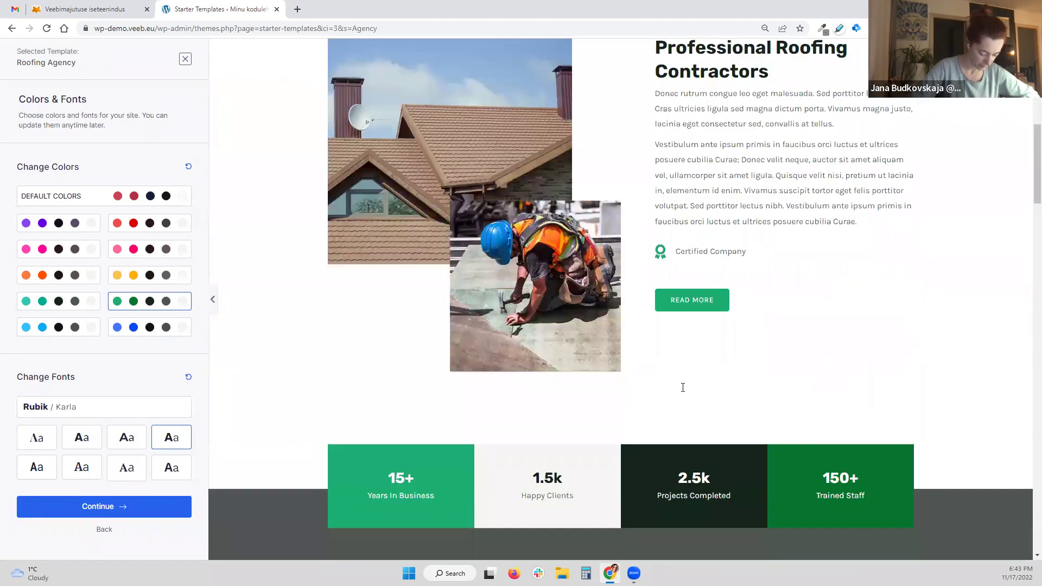
pyautogui.scroll(-8, 683, 388)
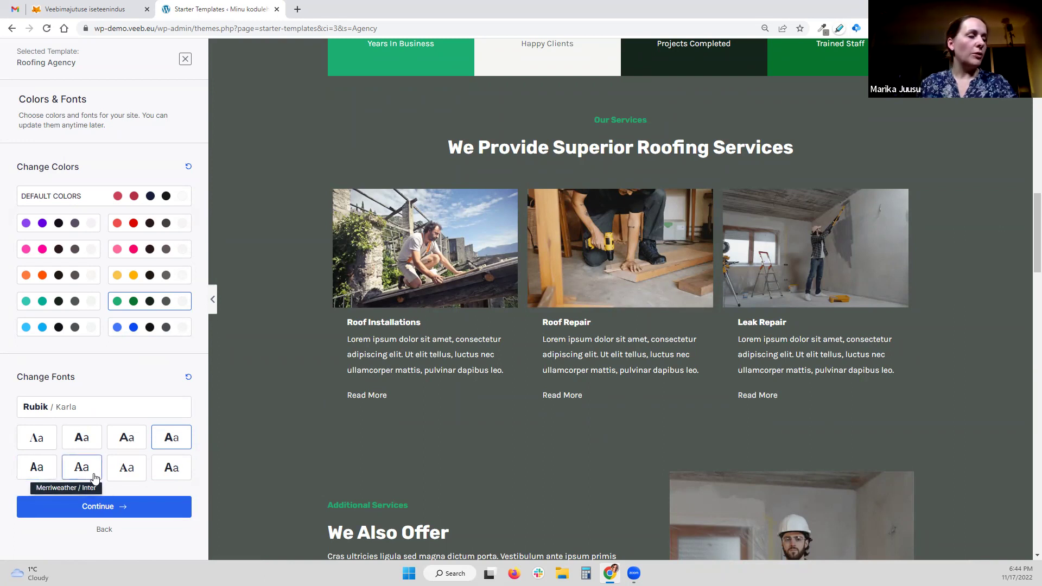
pyautogui.click(111, 509)
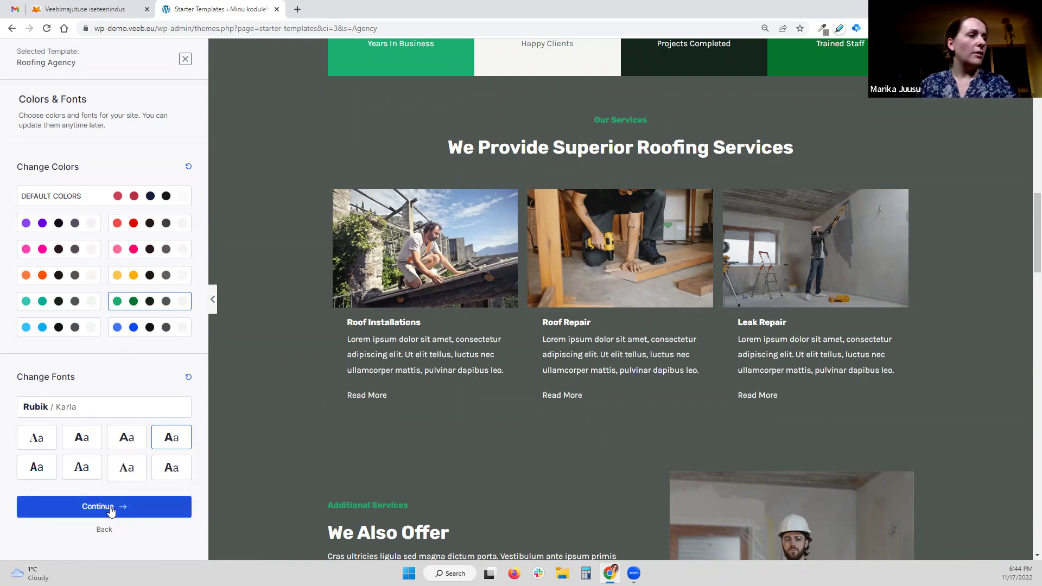
# - Enter a first name and work e-mail, choosing Beginner and Myself/My Company
pyautogui.click(466, 214)
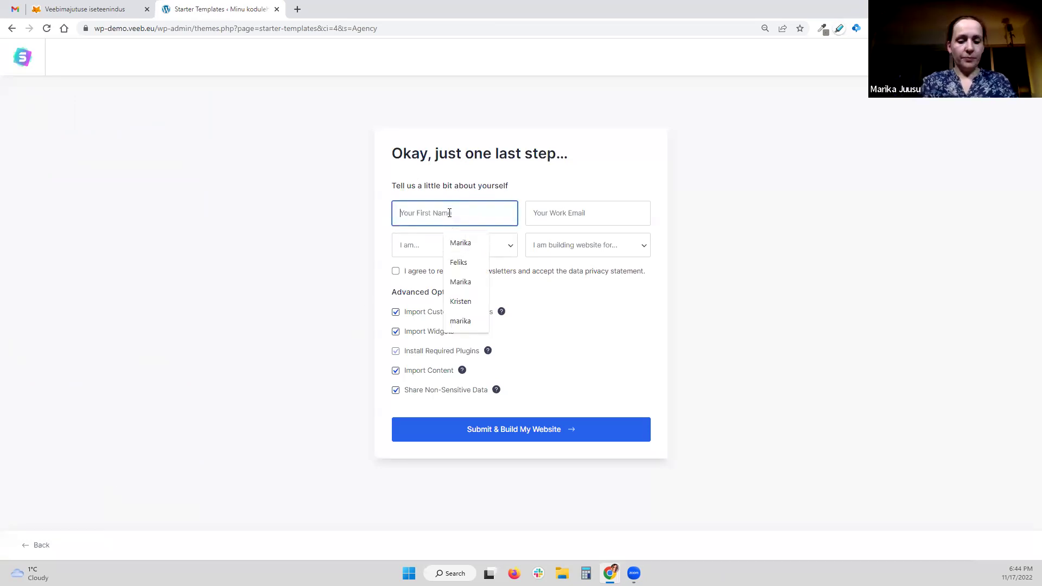
pyautogui.write('test')
pyautogui.click(573, 213)
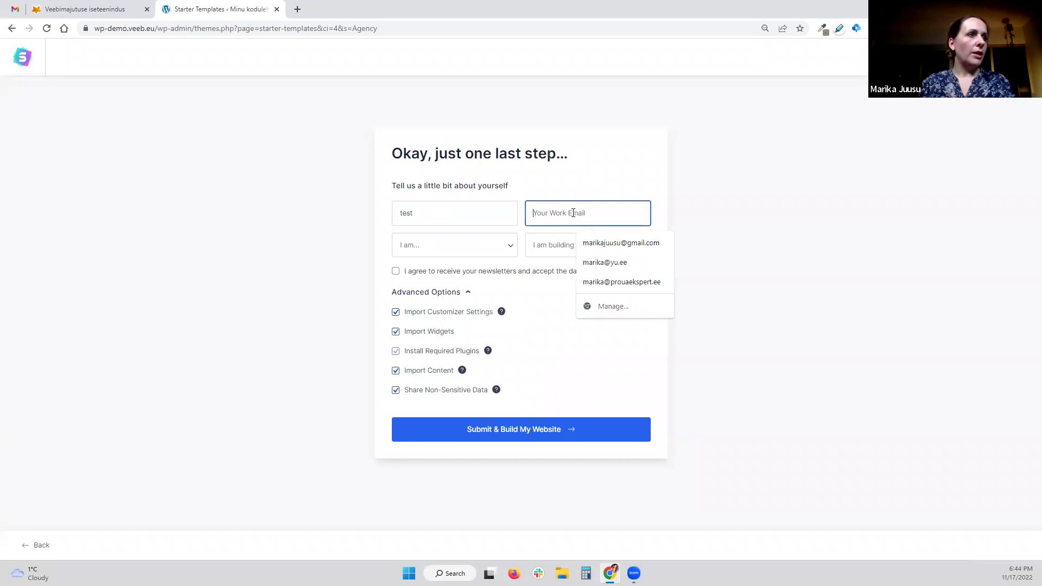
pyautogui.write('test@')
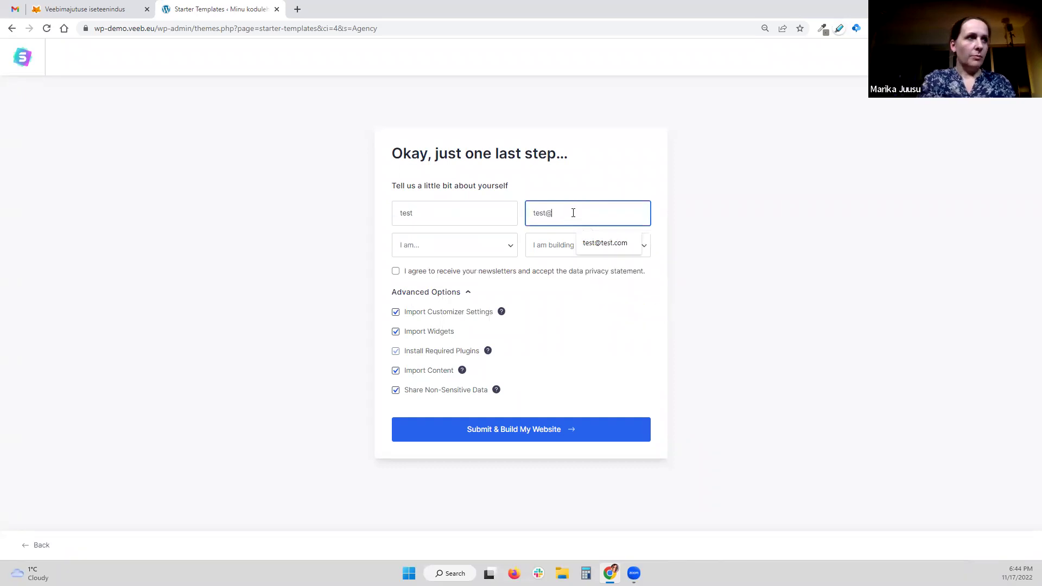
pyautogui.write('test.com')
pyautogui.click(605, 243)
pyautogui.click(477, 251)
pyautogui.click(505, 271)
pyautogui.click(552, 247)
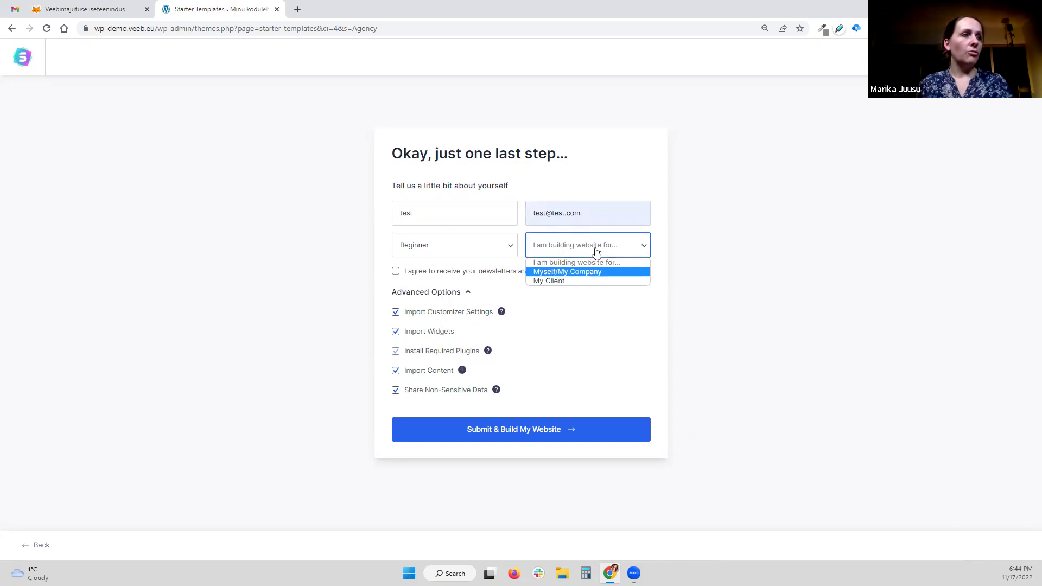
pyautogui.click(559, 273)
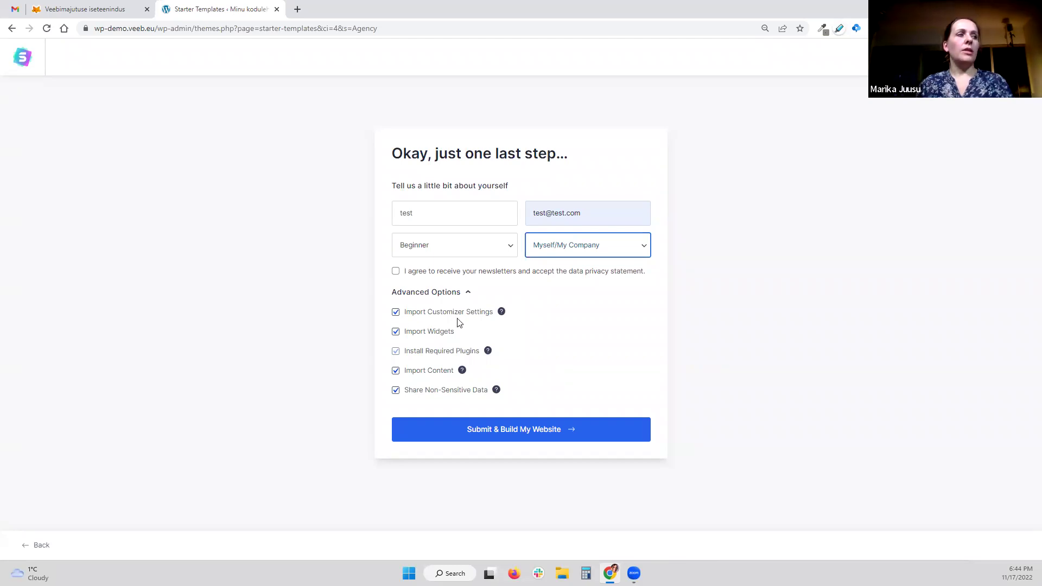
# - Untick Share Non-Sensitive Data and submit the form to build the website
pyautogui.moveTo(502, 315)
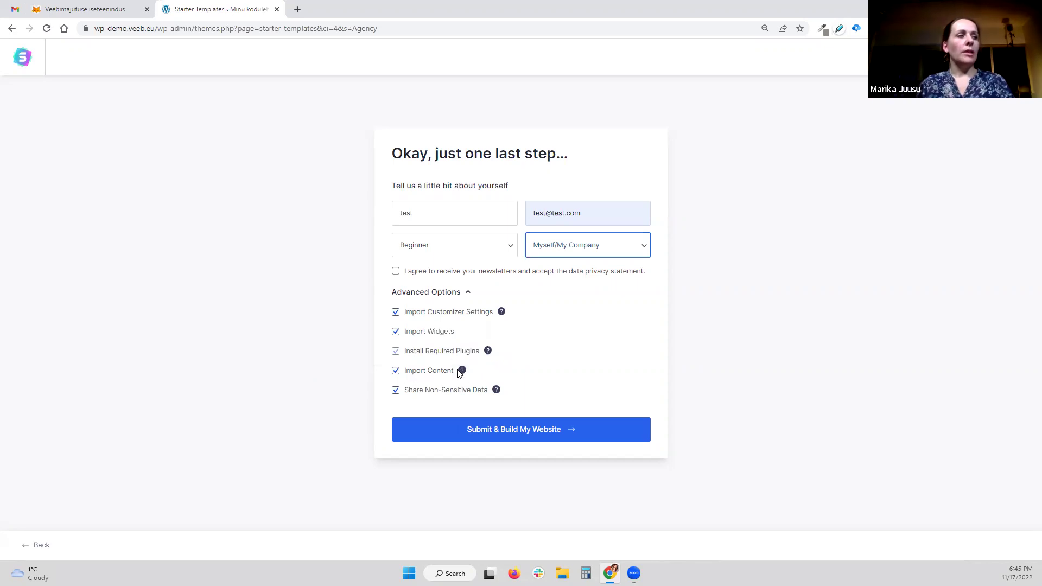
pyautogui.moveTo(463, 373)
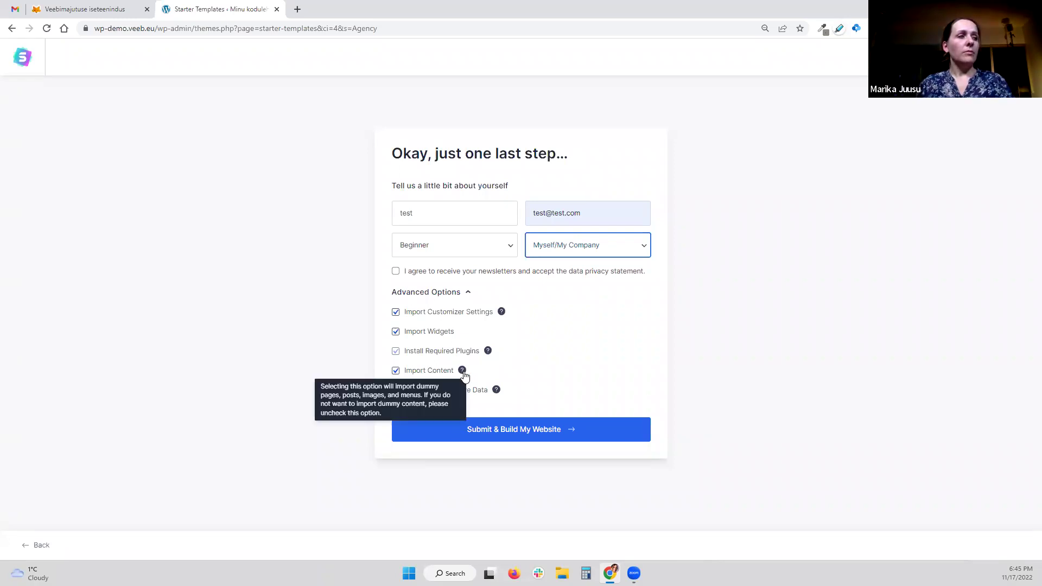
pyautogui.click(396, 371)
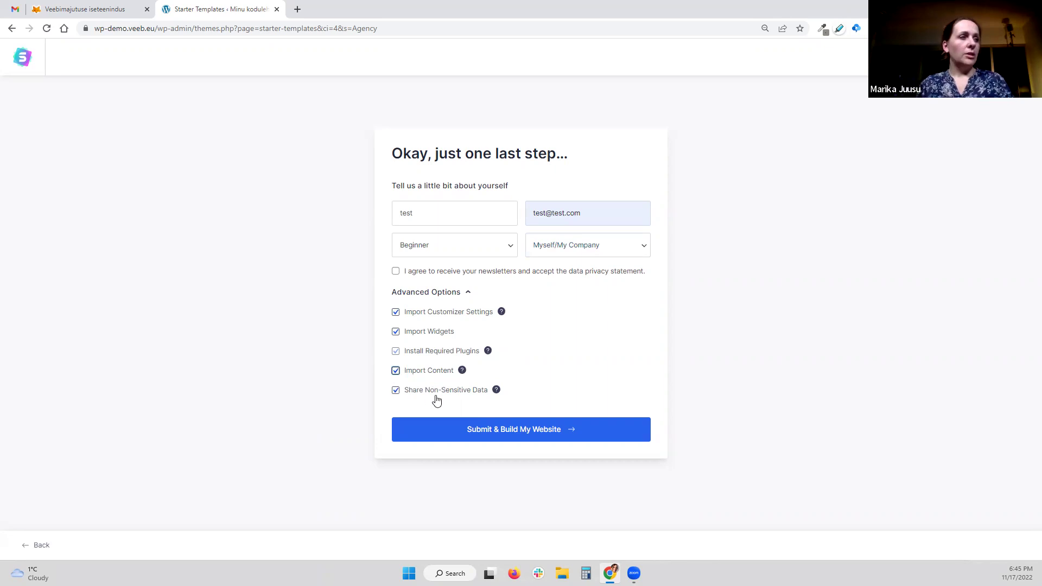
pyautogui.click(396, 390)
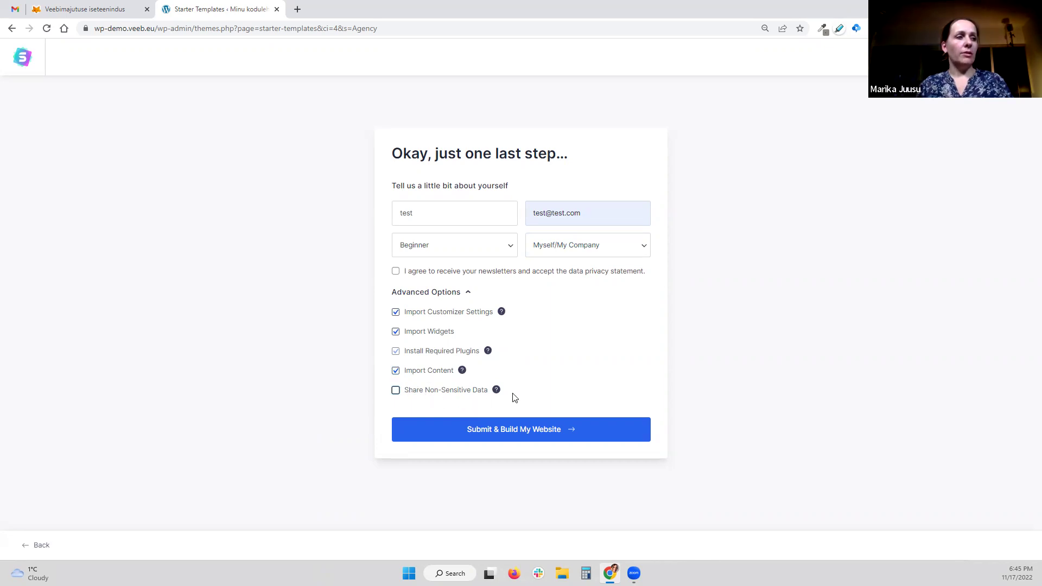
pyautogui.click(527, 432)
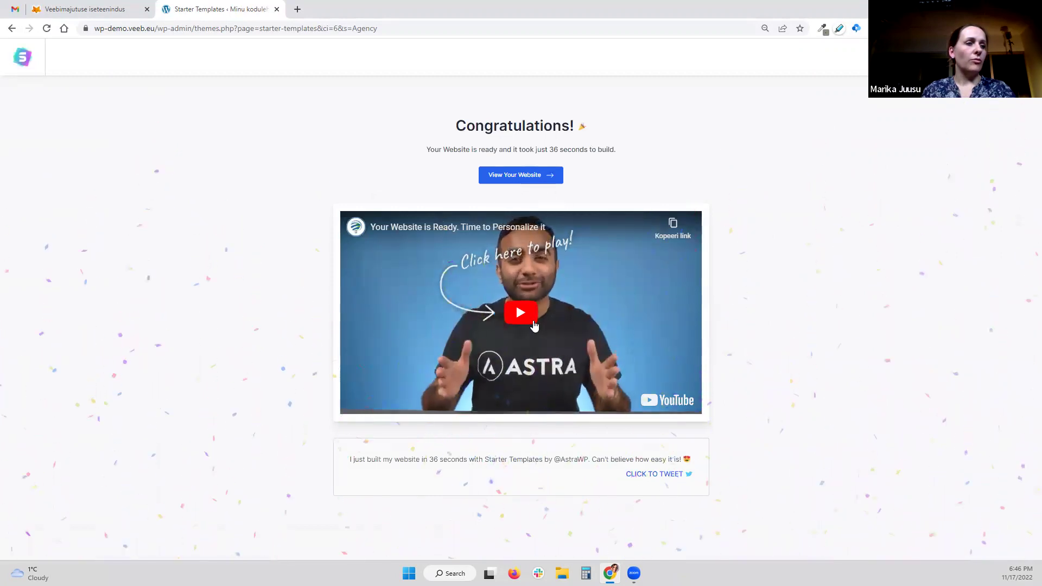
# - Open the finished roofing website and scroll through its homepage
pyautogui.click(526, 176)
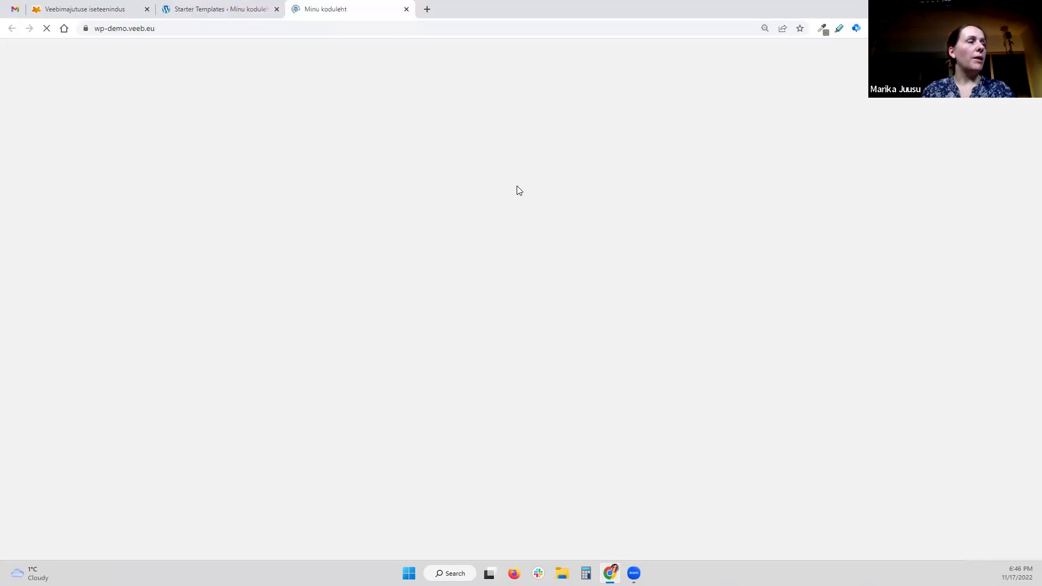
pyautogui.scroll(-6, 539, 311)
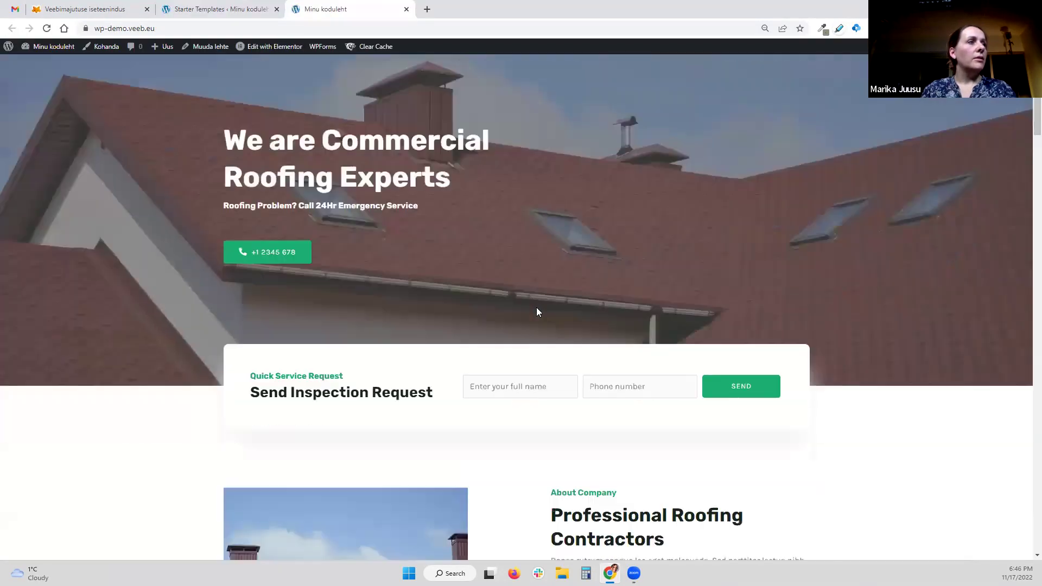
pyautogui.scroll(6, 536, 318)
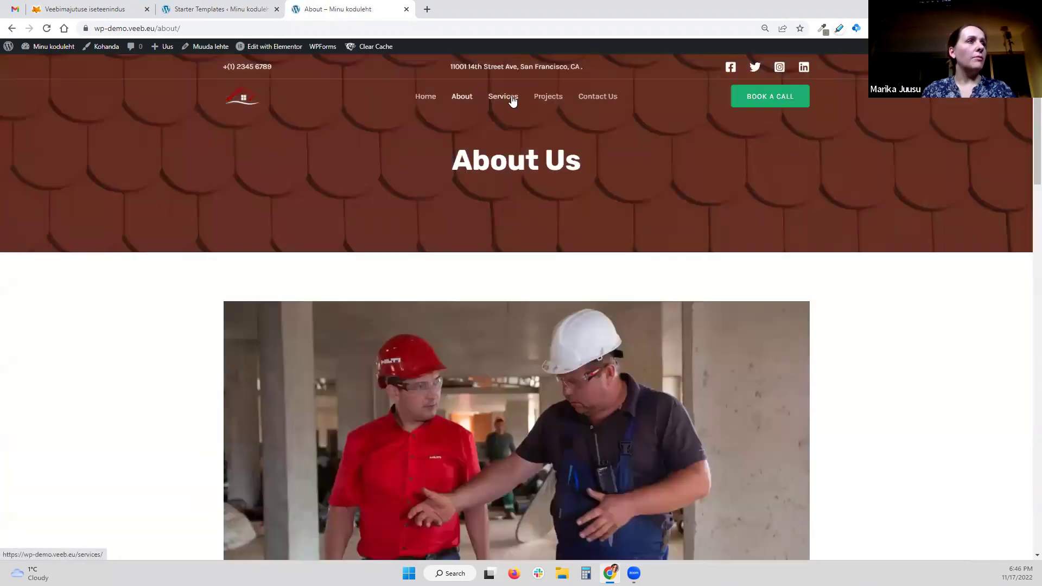
# - Visit the site's Services and Projects pages, then go back to the Starter Templates tab
pyautogui.click(512, 101)
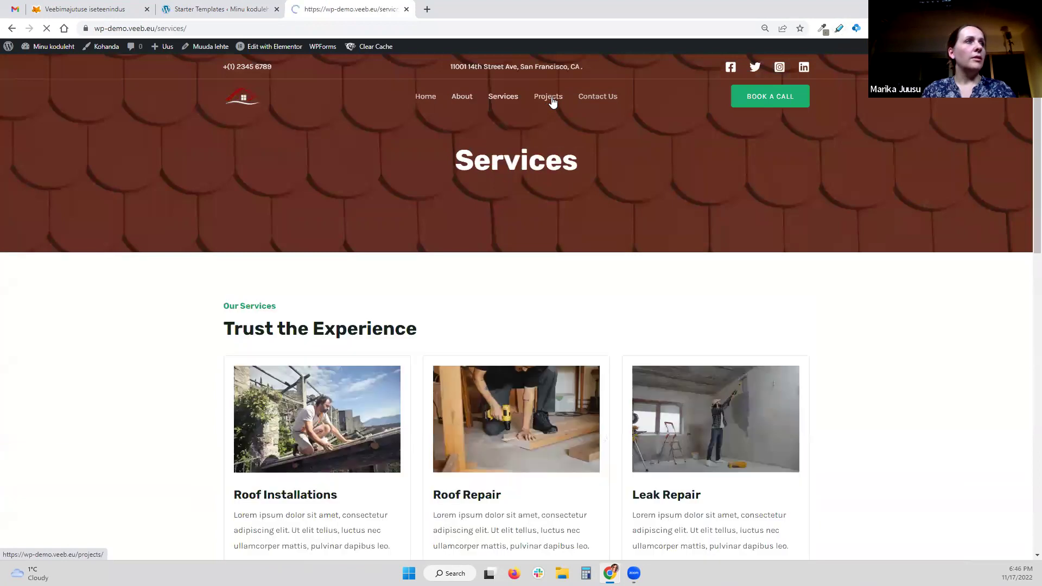
pyautogui.click(548, 96)
pyautogui.scroll(-3, 443, 244)
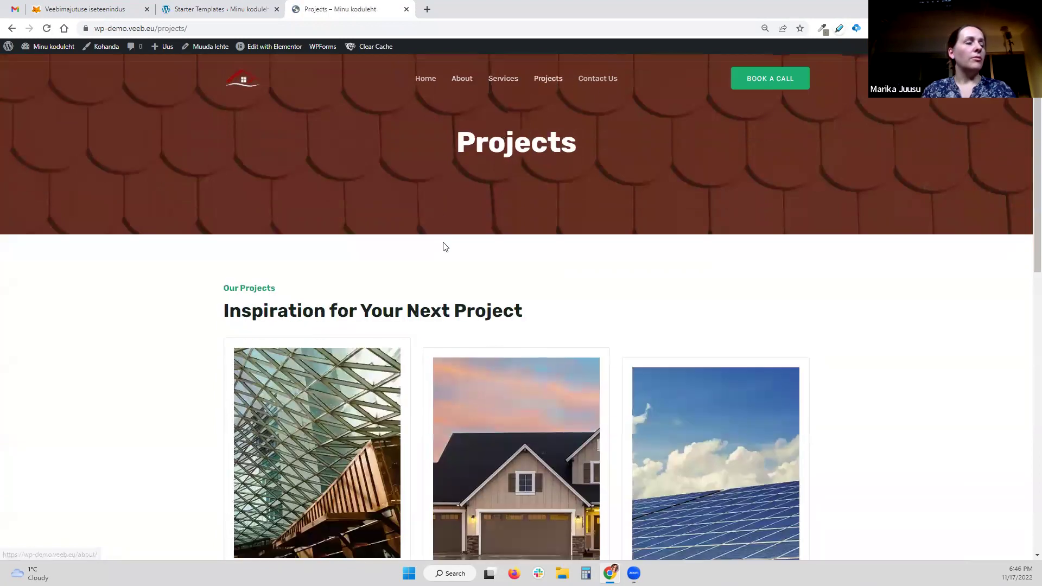
pyautogui.scroll(-3, 443, 244)
pyautogui.scroll(6, 436, 240)
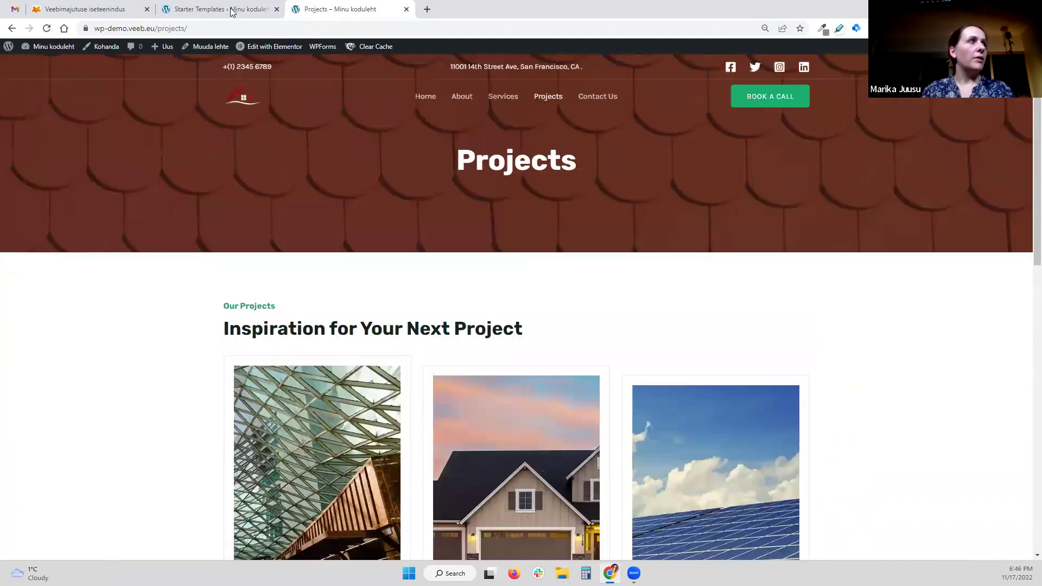
pyautogui.click(233, 11)
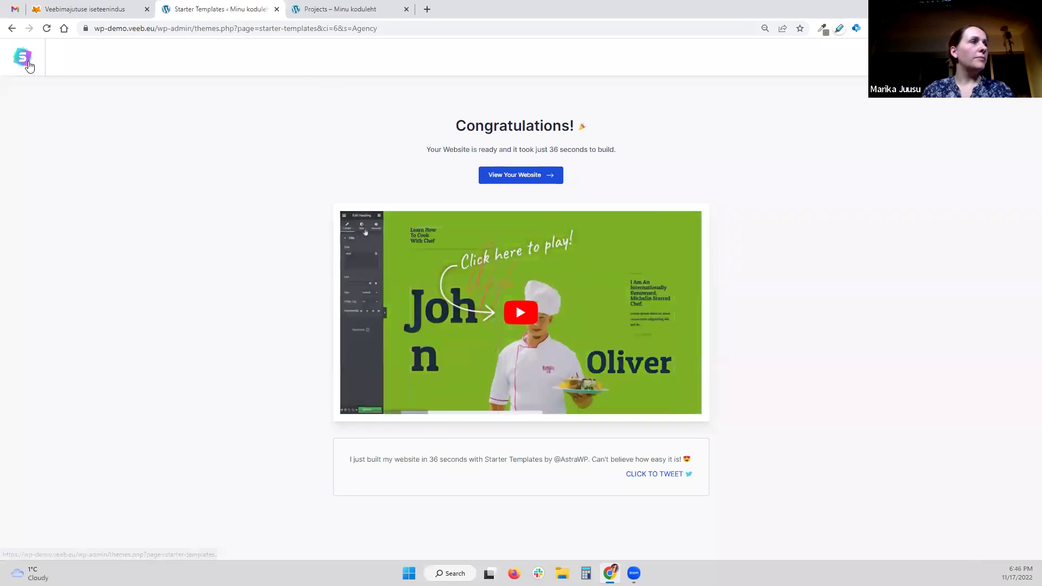
pyautogui.click(26, 59)
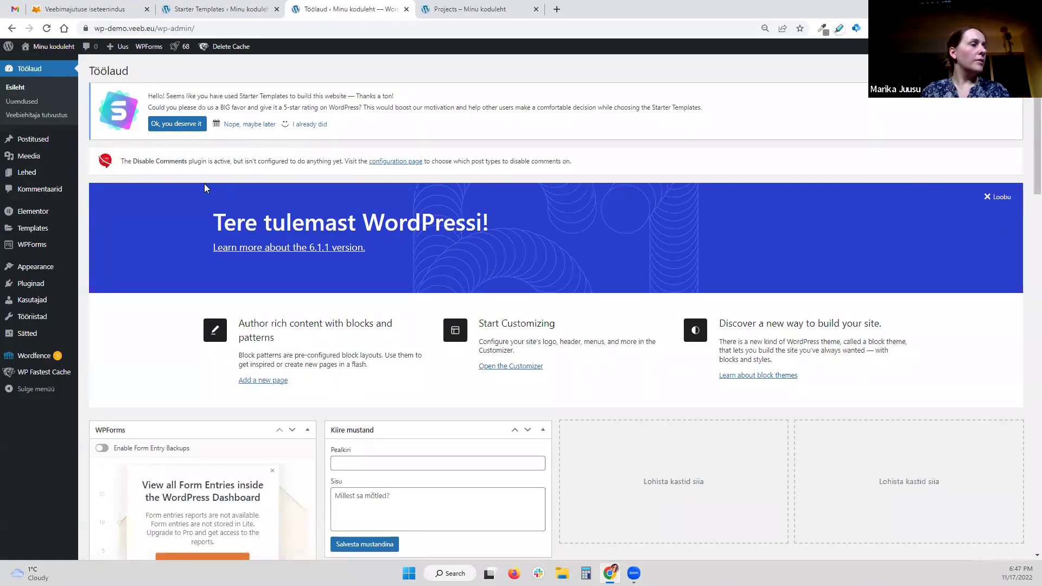
pyautogui.click(28, 174)
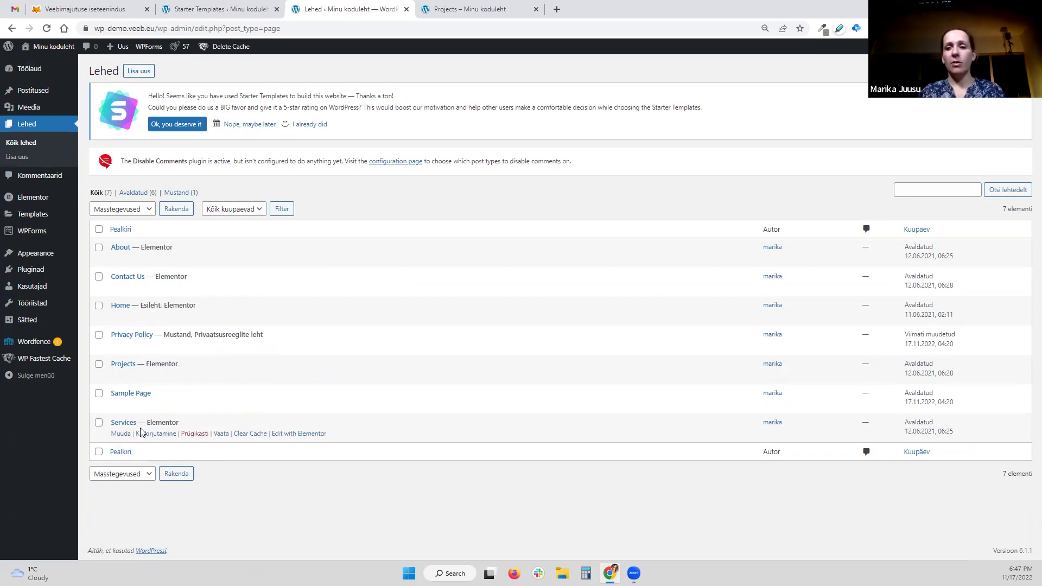
pyautogui.hotkey('ctrl', 'Tab')
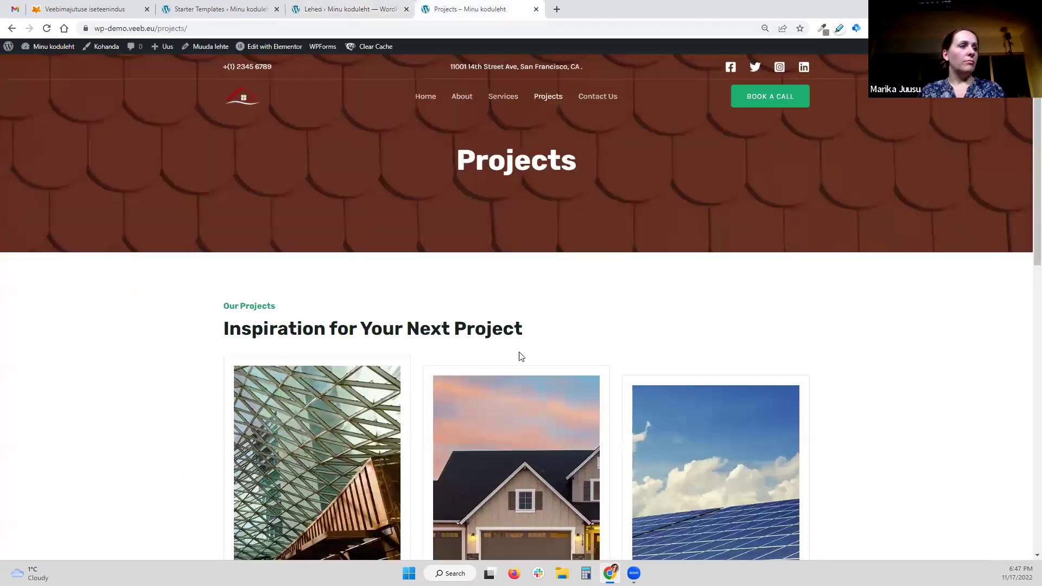
pyautogui.click(330, 9)
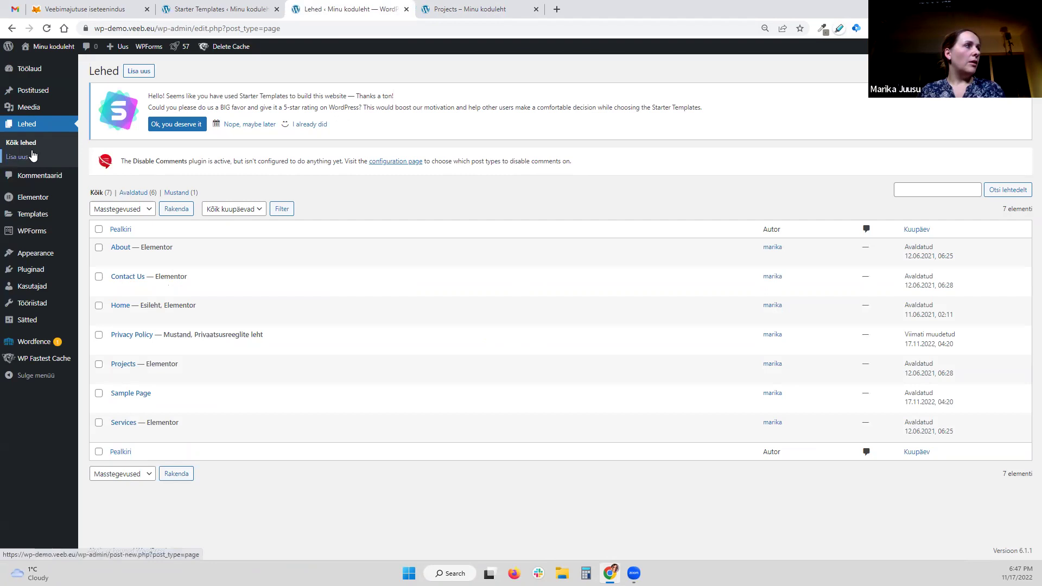
# - Browse the 12 installed plugins in Pluginad, selecting WPForms Lite, then return to Projects
pyautogui.click(37, 271)
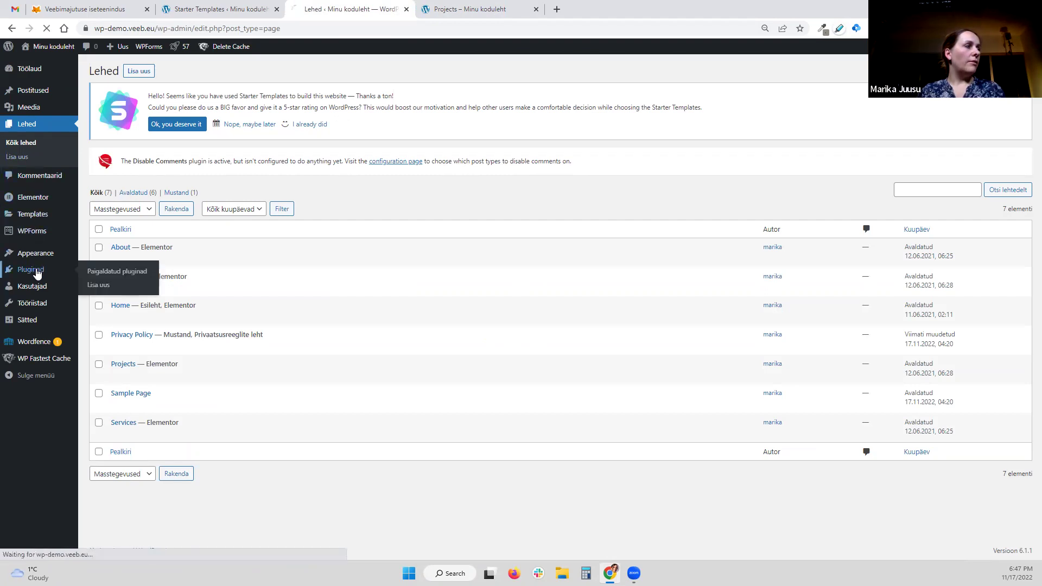
pyautogui.scroll(-3, 152, 255)
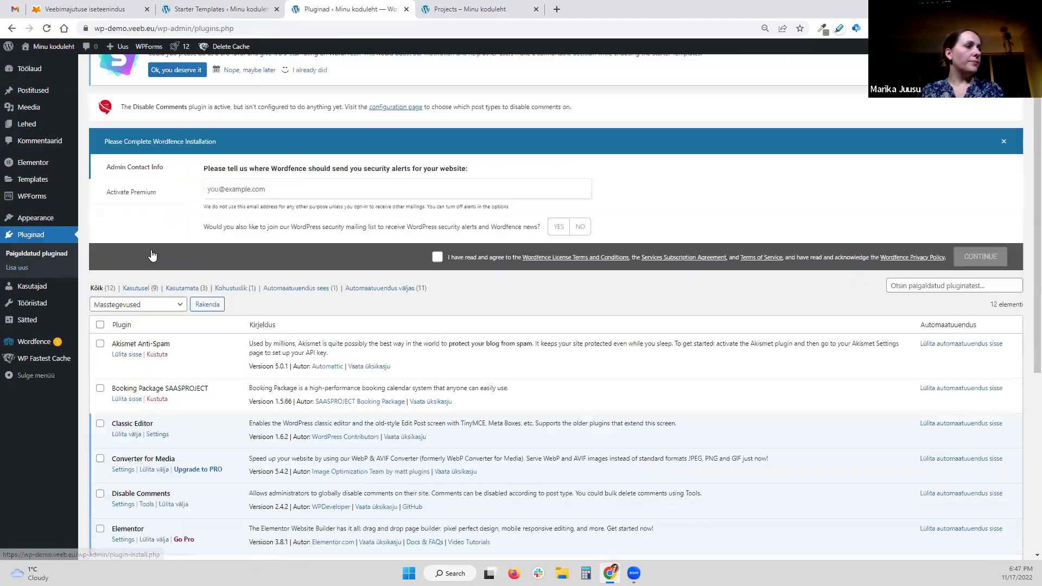
pyautogui.scroll(-2, 154, 250)
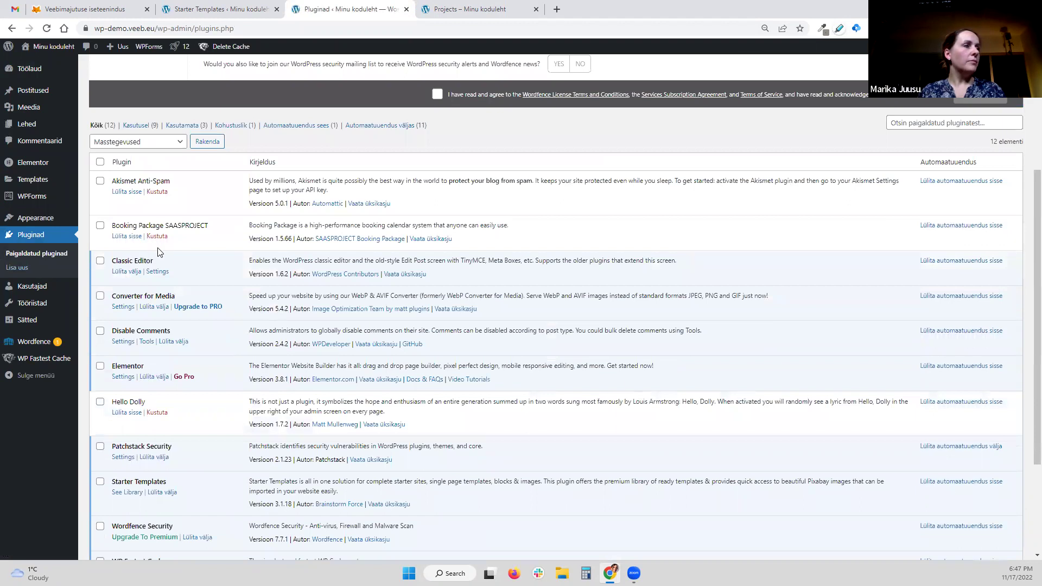
pyautogui.scroll(-2, 193, 275)
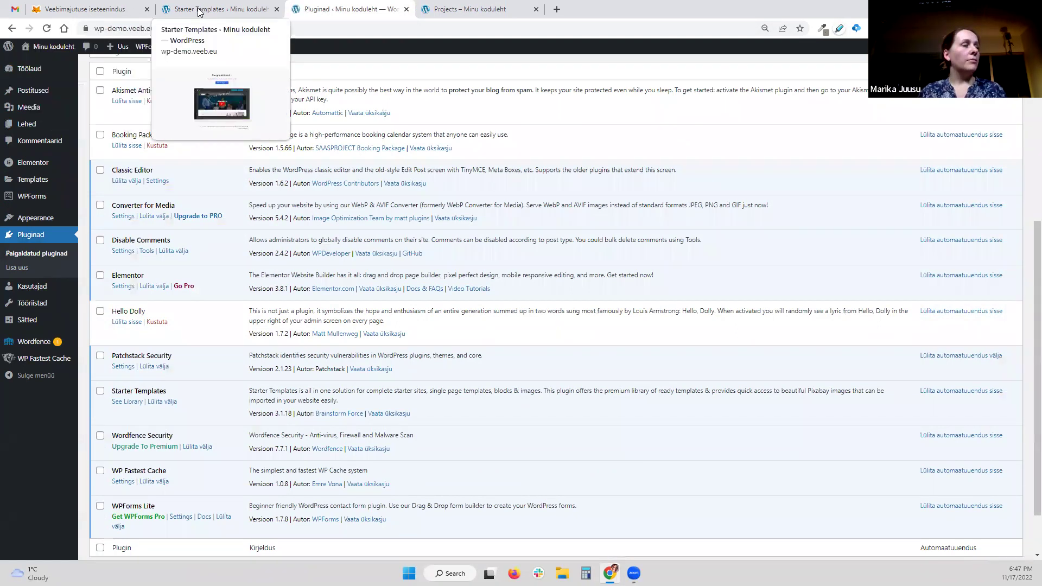
pyautogui.scroll(-1, 190, 421)
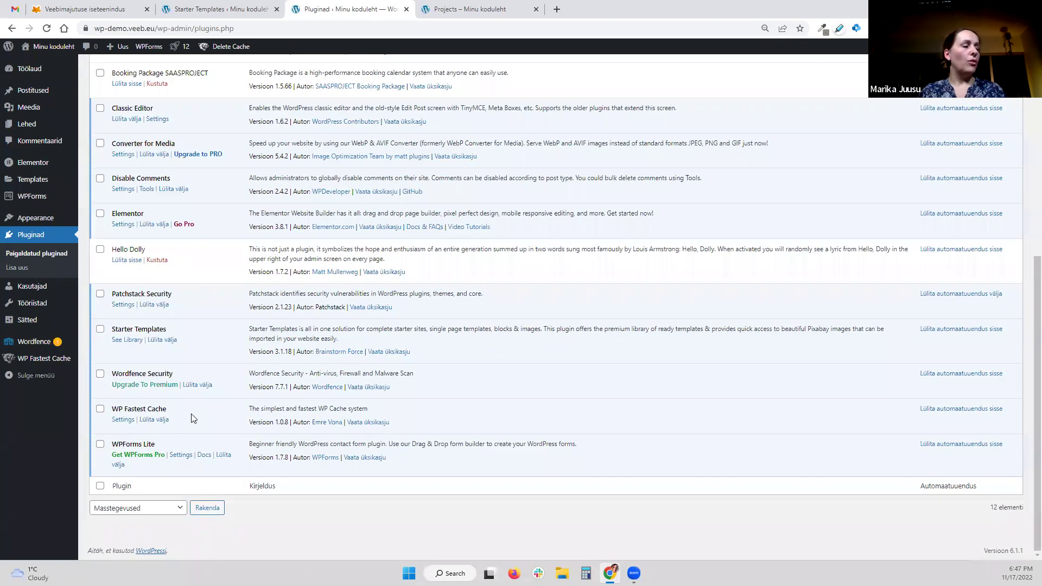
pyautogui.scroll(2, 191, 416)
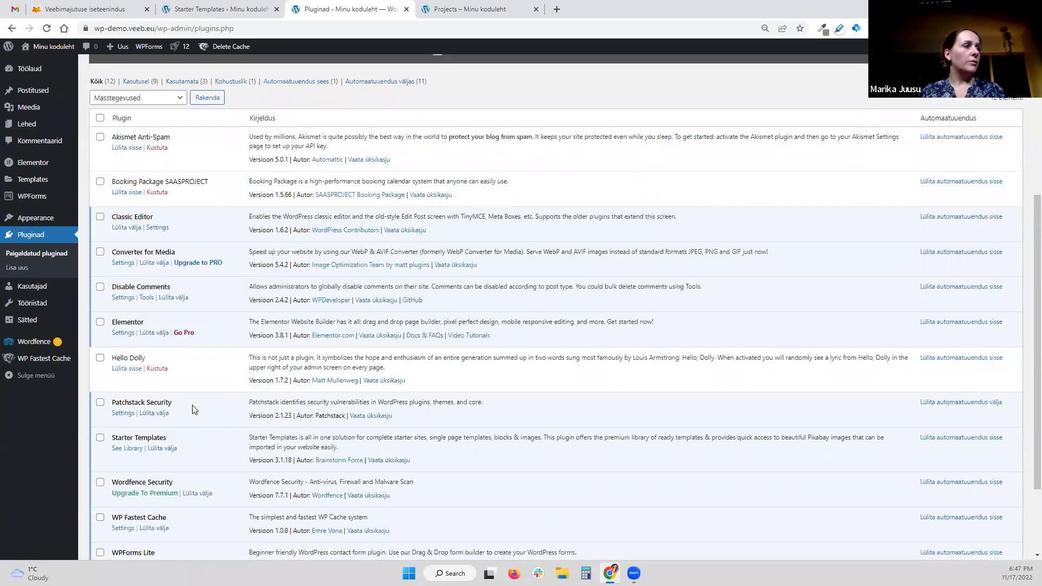
pyautogui.scroll(-2, 194, 410)
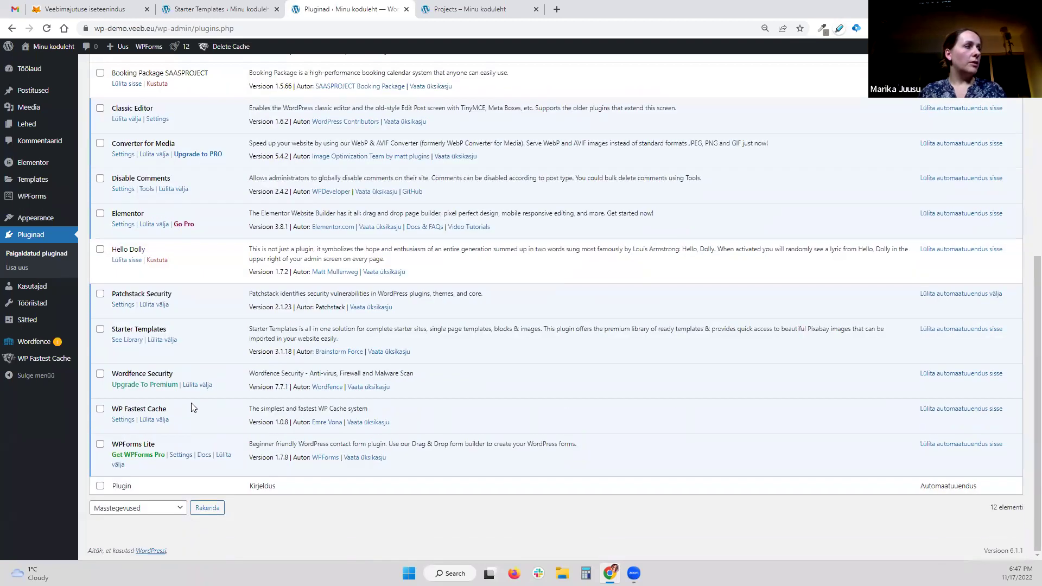
pyautogui.moveTo(156, 446); pyautogui.dragTo(90, 450)
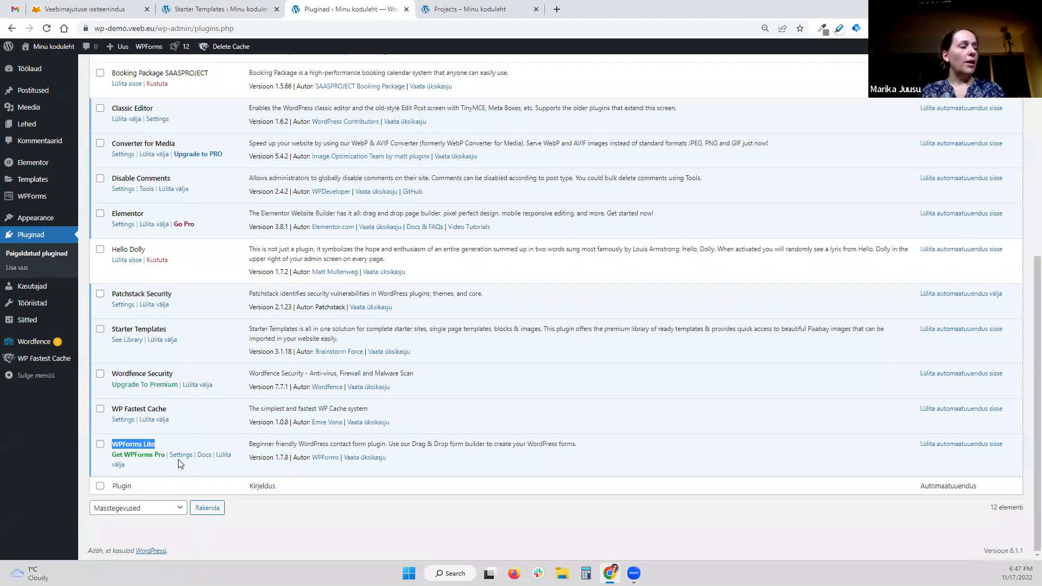
pyautogui.click(448, 11)
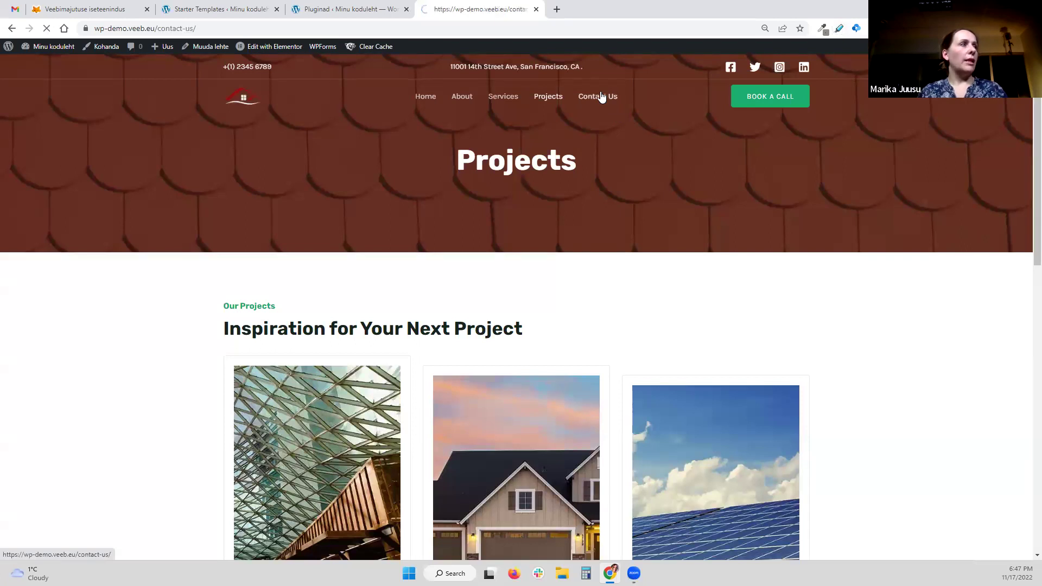
# - View the live Contact Us page, then switch back to the plugins list
pyautogui.click(601, 96)
pyautogui.scroll(-2, 591, 254)
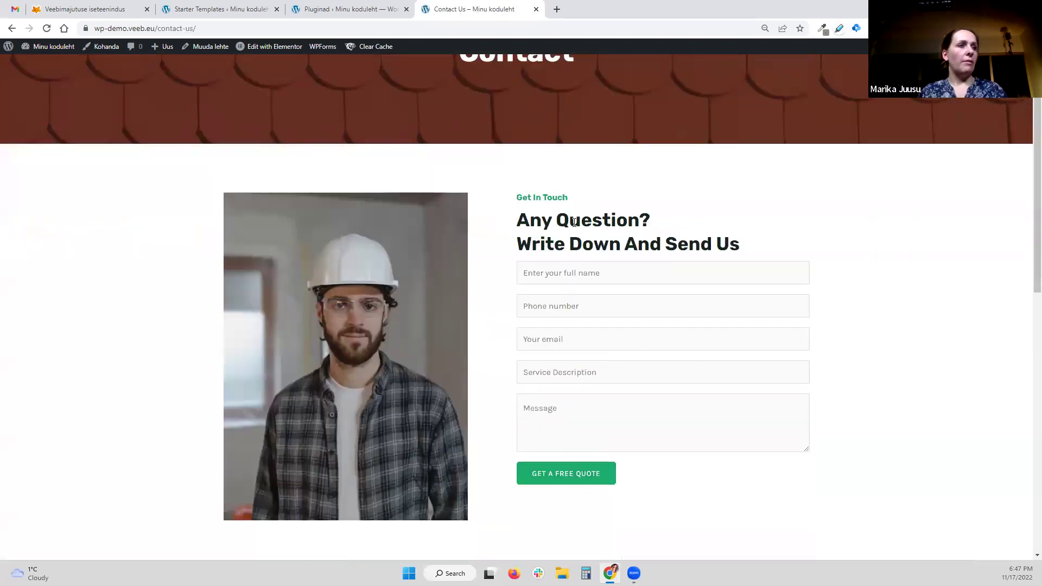
pyautogui.click(367, 11)
pyautogui.scroll(5, 341, 219)
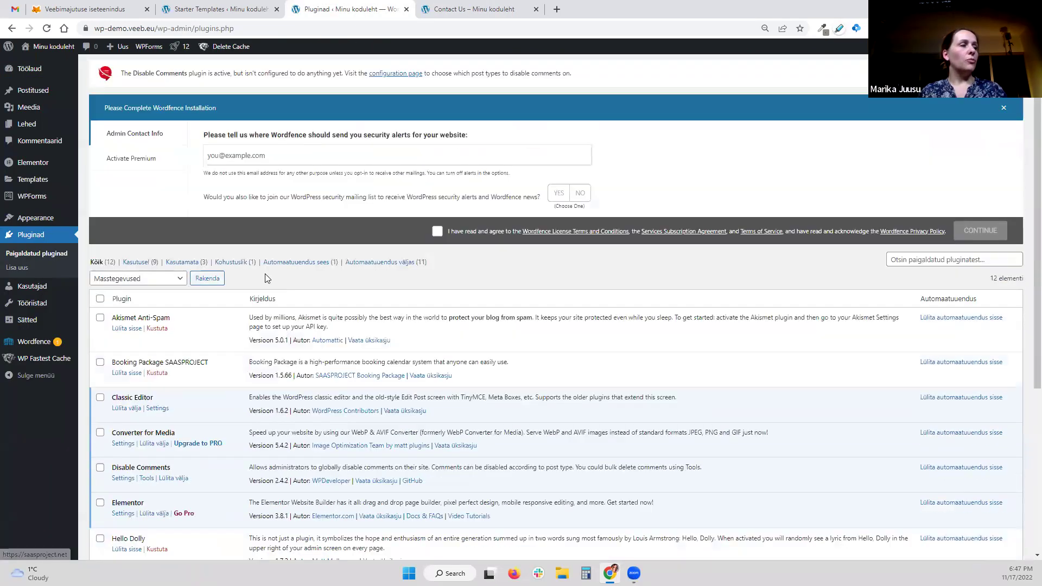
# - Dismiss the Wordfence installation banner and return to the Contact page
pyautogui.click(1004, 108)
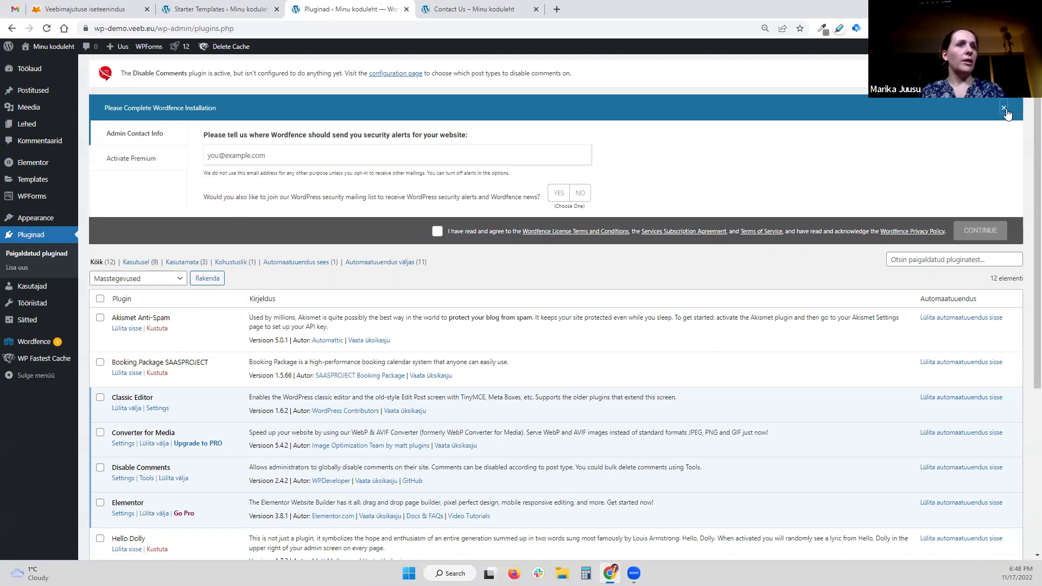
pyautogui.click(1004, 109)
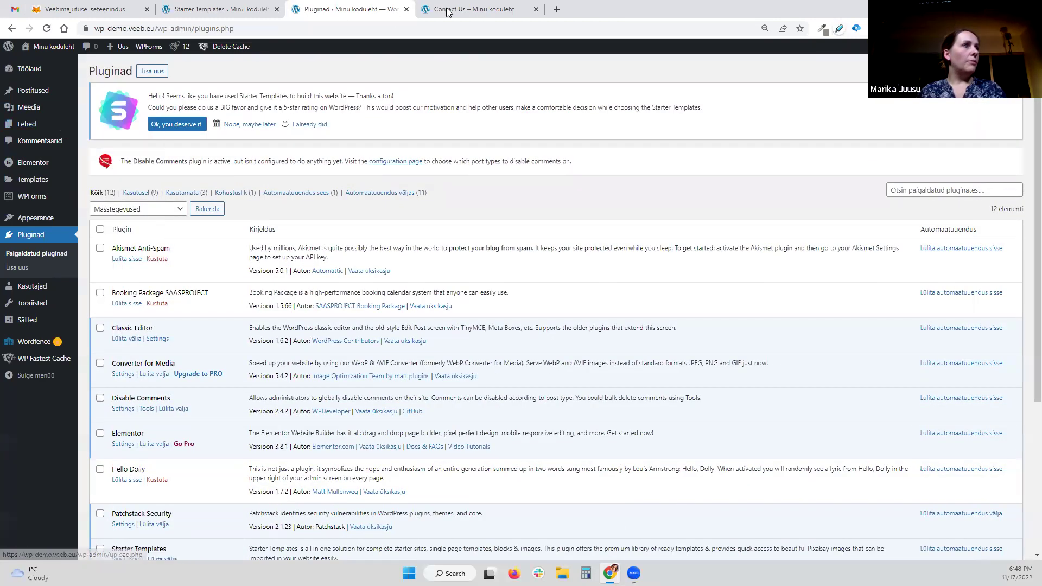
pyautogui.hotkey('ctrl', 'Tab')
pyautogui.scroll(2, 574, 203)
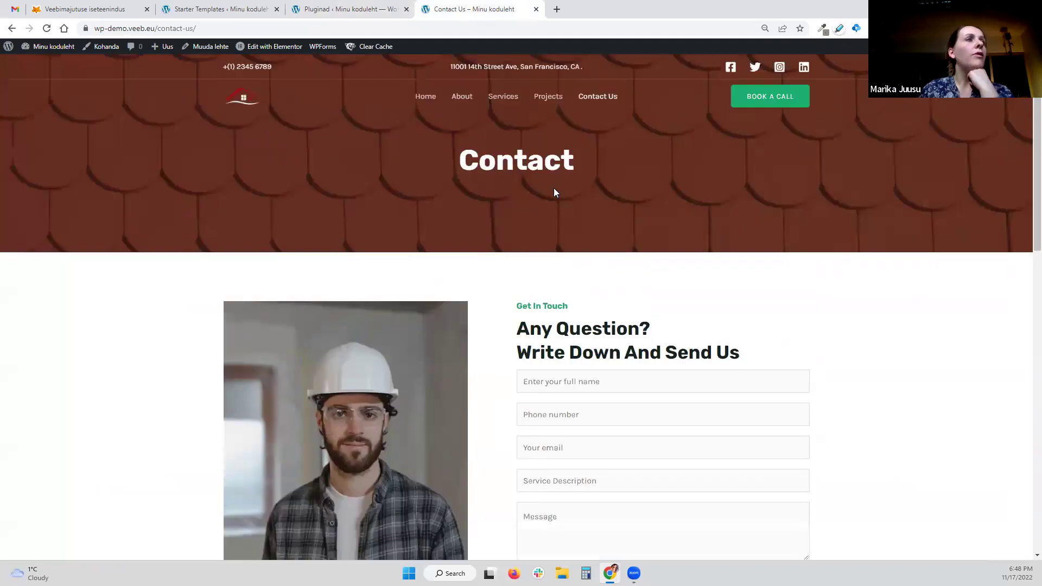
# - View the live Home page and scroll through it
pyautogui.click(430, 99)
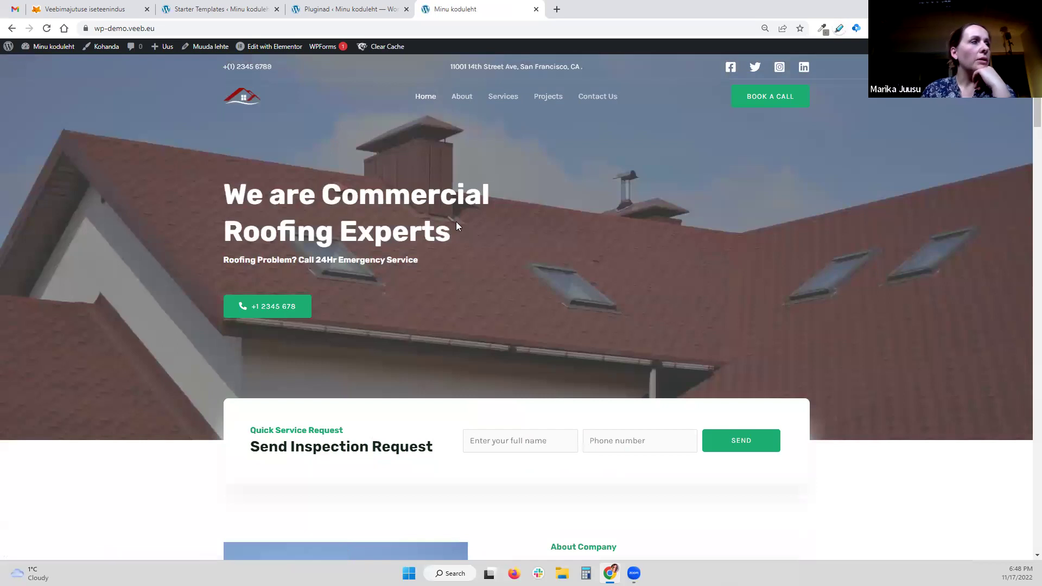
pyautogui.click(358, 4)
pyautogui.click(471, 5)
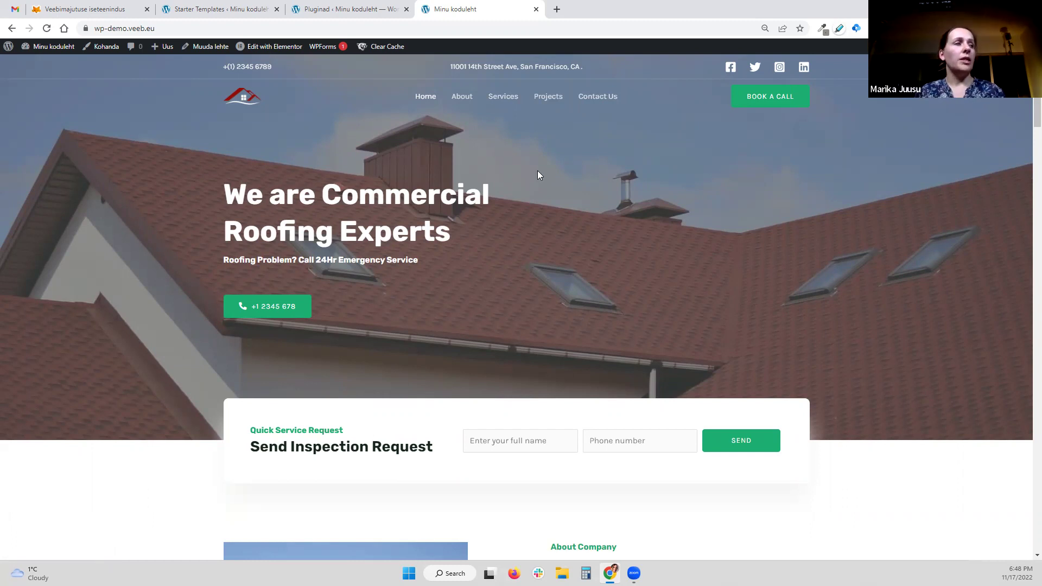
pyautogui.scroll(-1, 538, 171)
pyautogui.scroll(1, 538, 172)
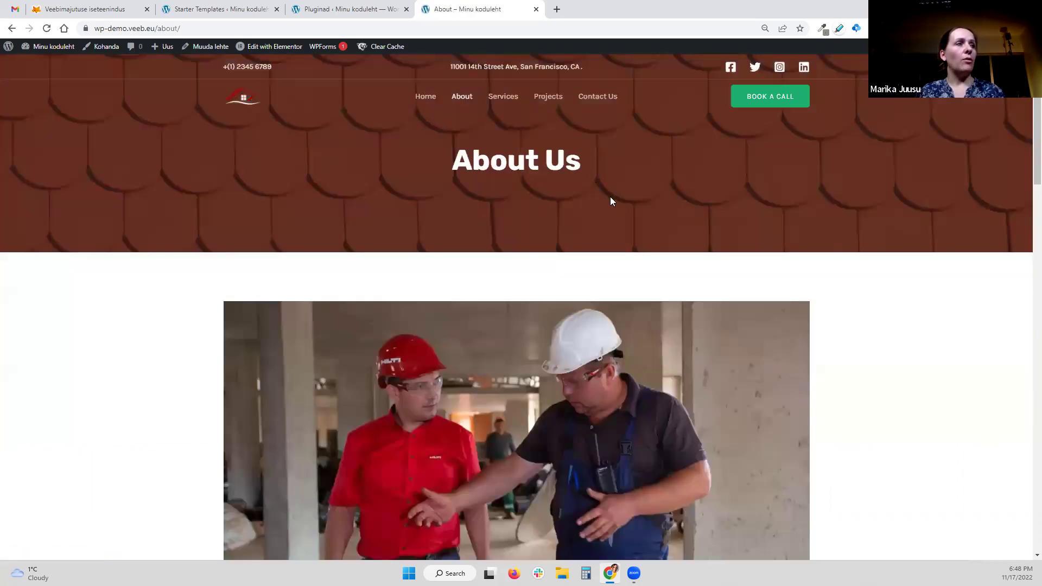
pyautogui.click(186, 28)
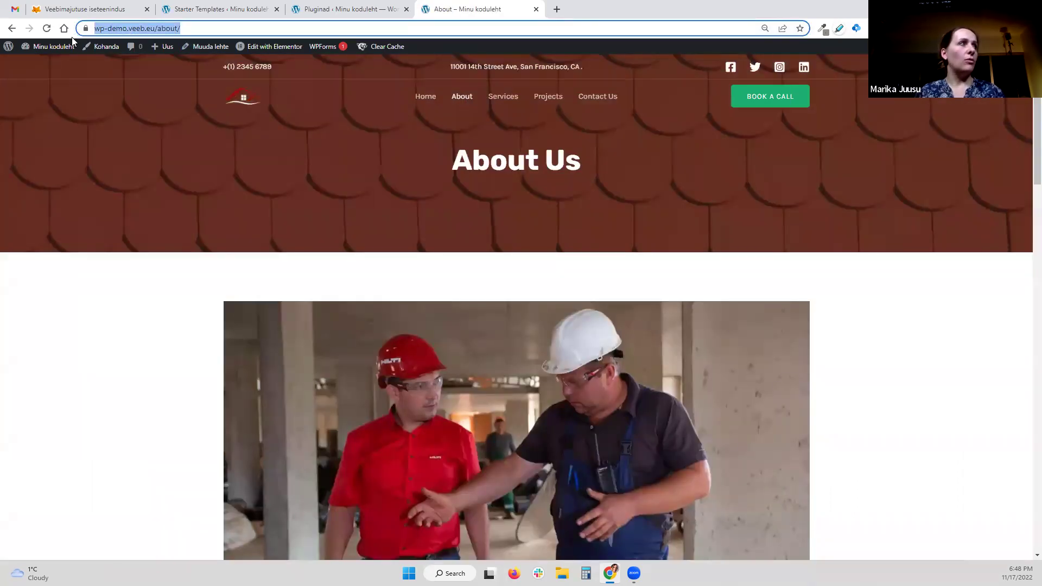
pyautogui.click(421, 97)
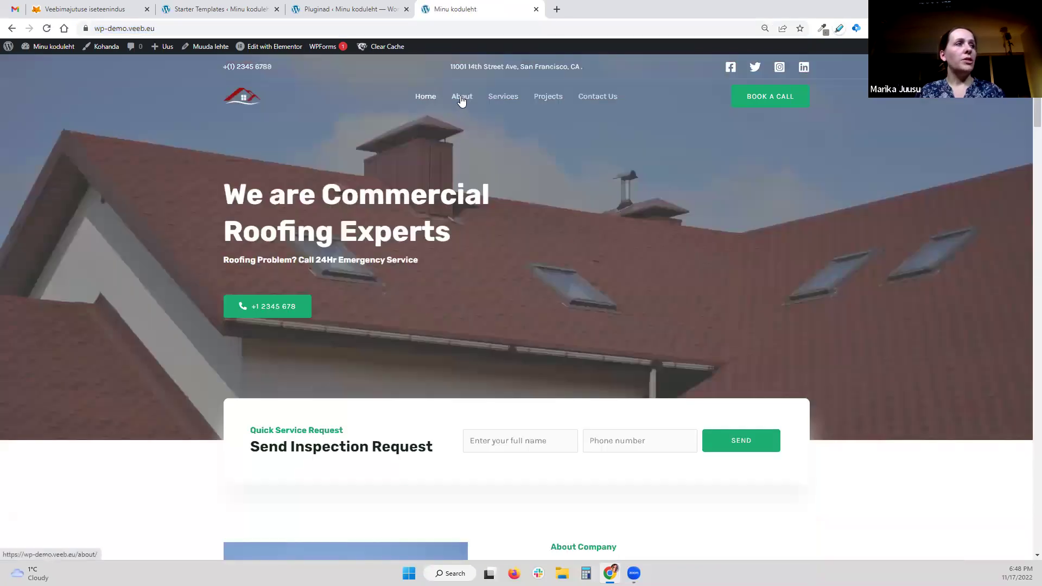
# - Scroll through the live About page, then open the admin Pages list (Lehed)
pyautogui.click(460, 95)
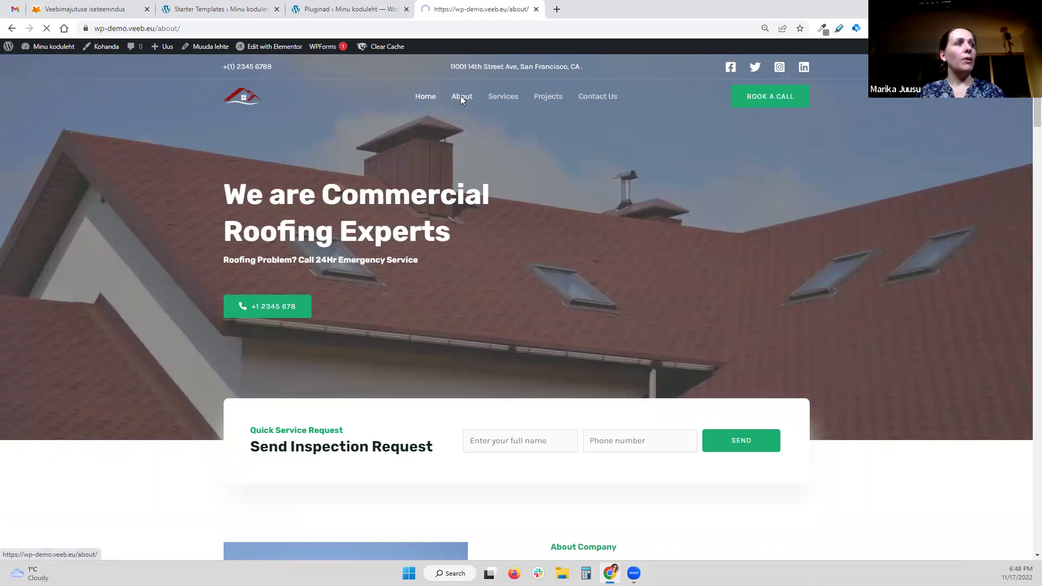
pyautogui.scroll(-6, 500, 282)
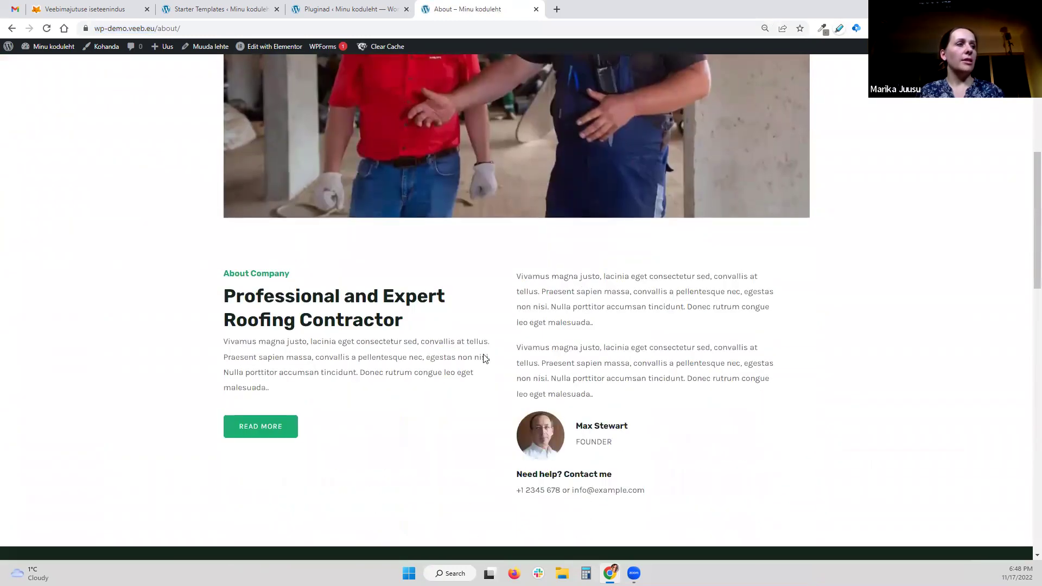
pyautogui.scroll(-5, 437, 300)
pyautogui.scroll(-5, 522, 367)
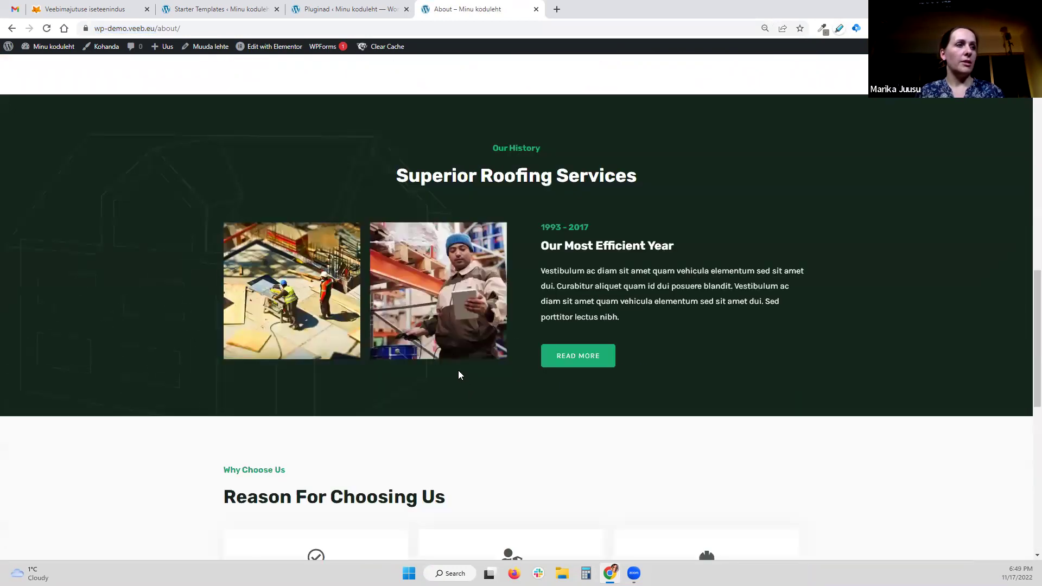
pyautogui.scroll(1, 338, 307)
pyautogui.scroll(15, 337, 307)
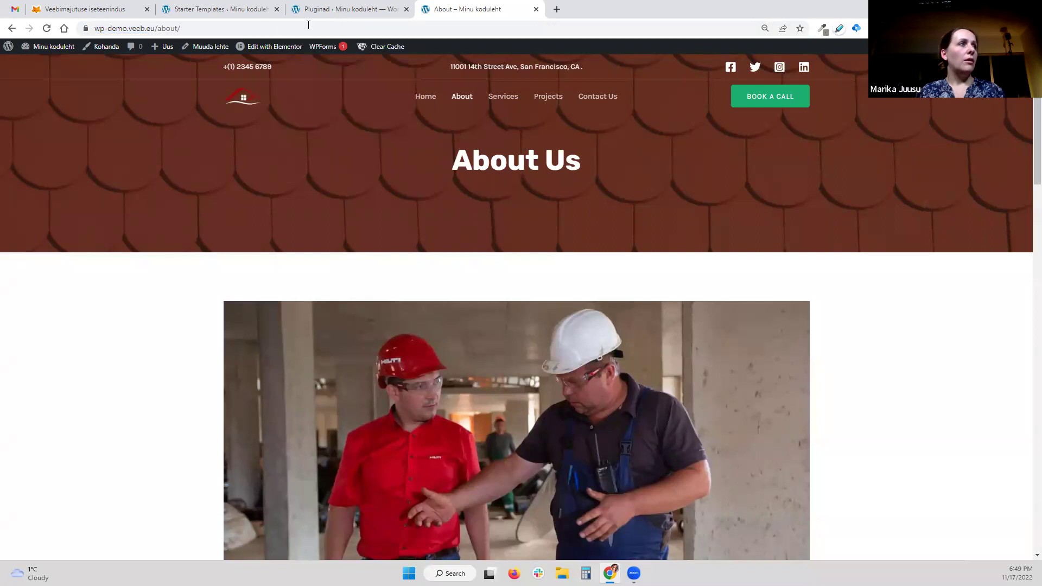
pyautogui.click(325, 9)
pyautogui.click(36, 125)
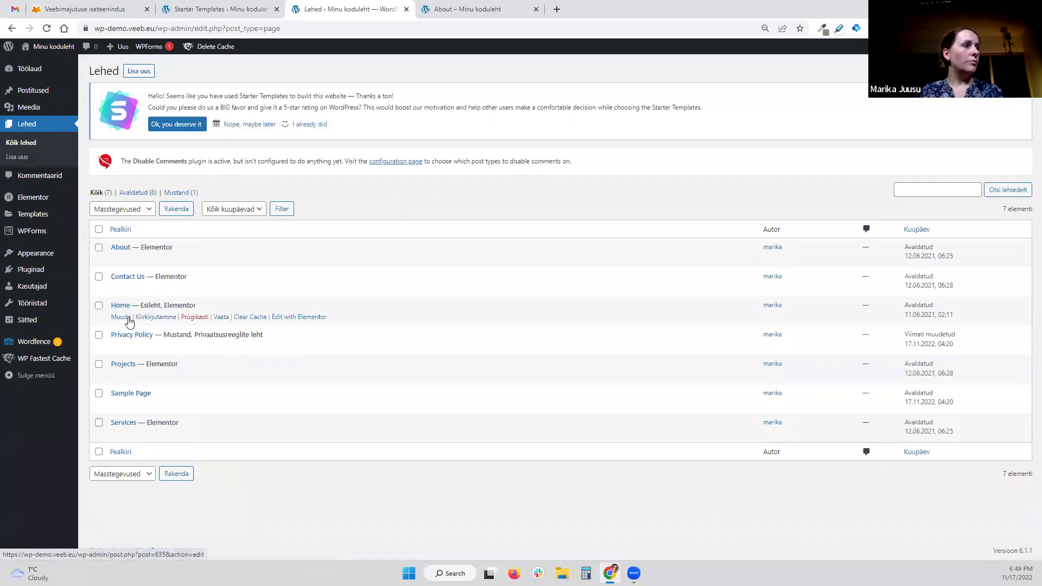
# - Load the Home page from Lehed in Elementor and scroll to its Send Inspection Request form
pyautogui.click(121, 318)
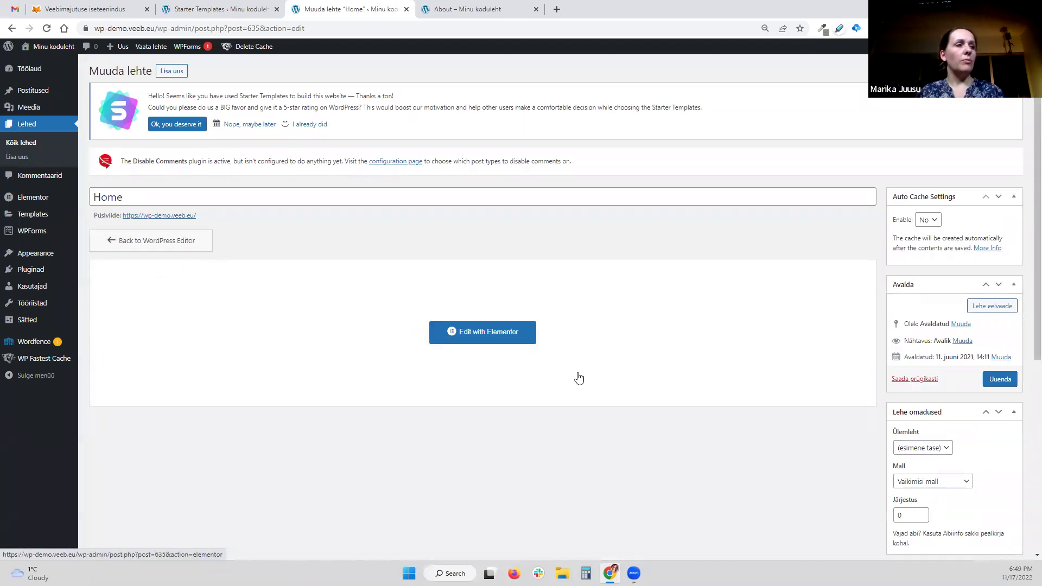
pyautogui.click(486, 336)
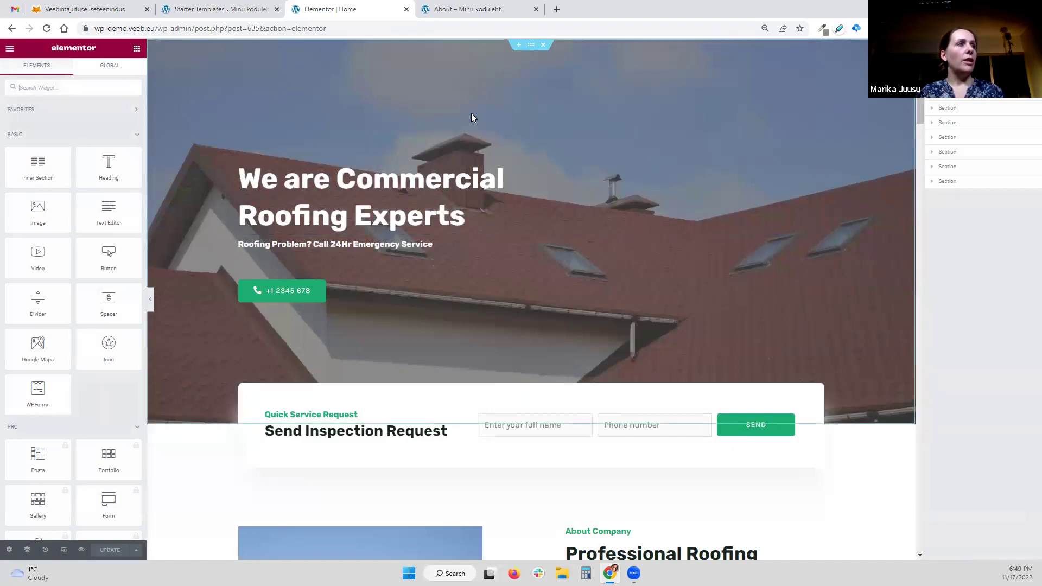
pyautogui.scroll(-1, 577, 418)
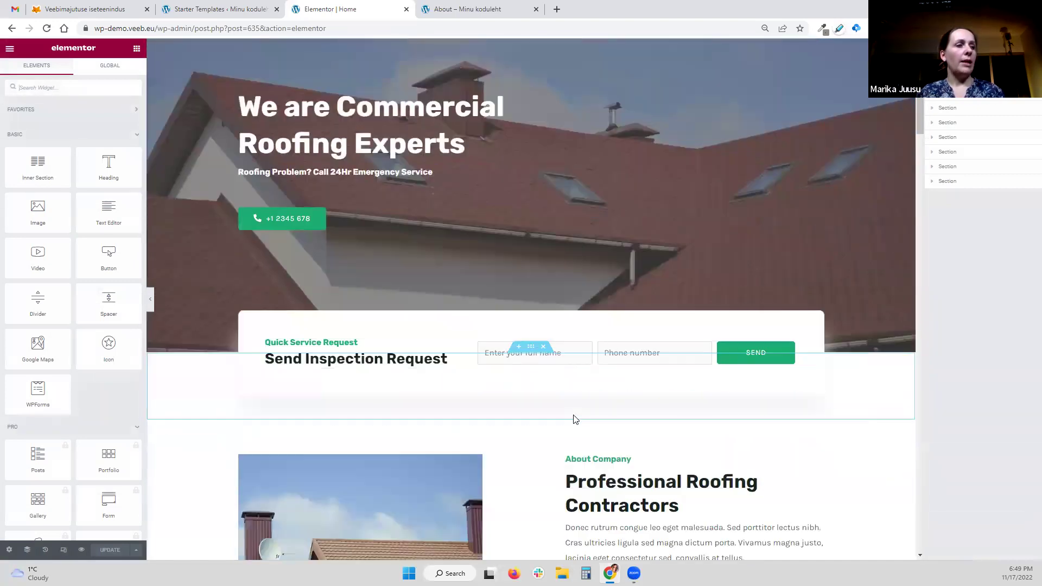
pyautogui.scroll(-1, 573, 417)
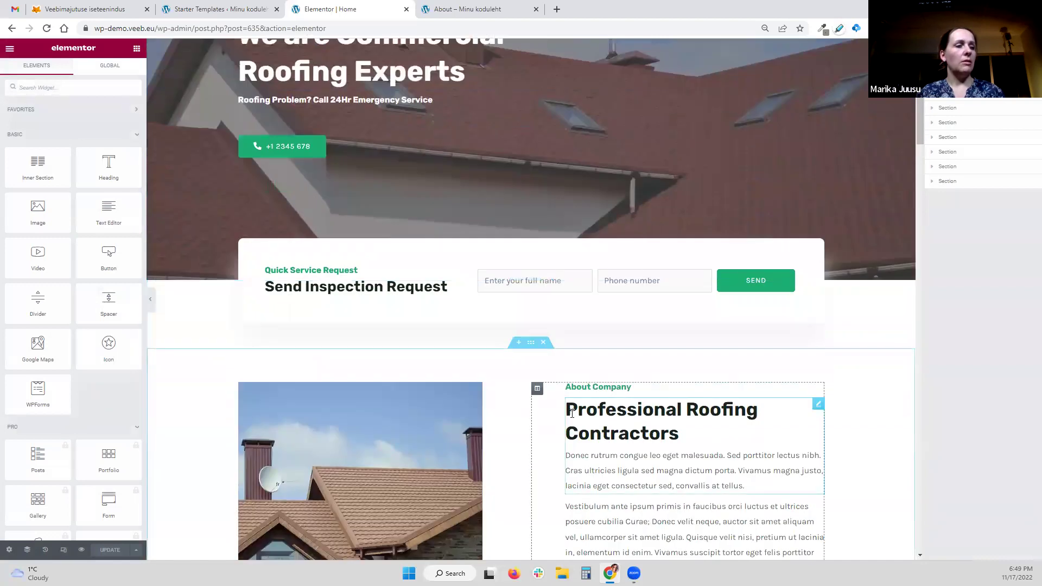
pyautogui.scroll(2, 571, 414)
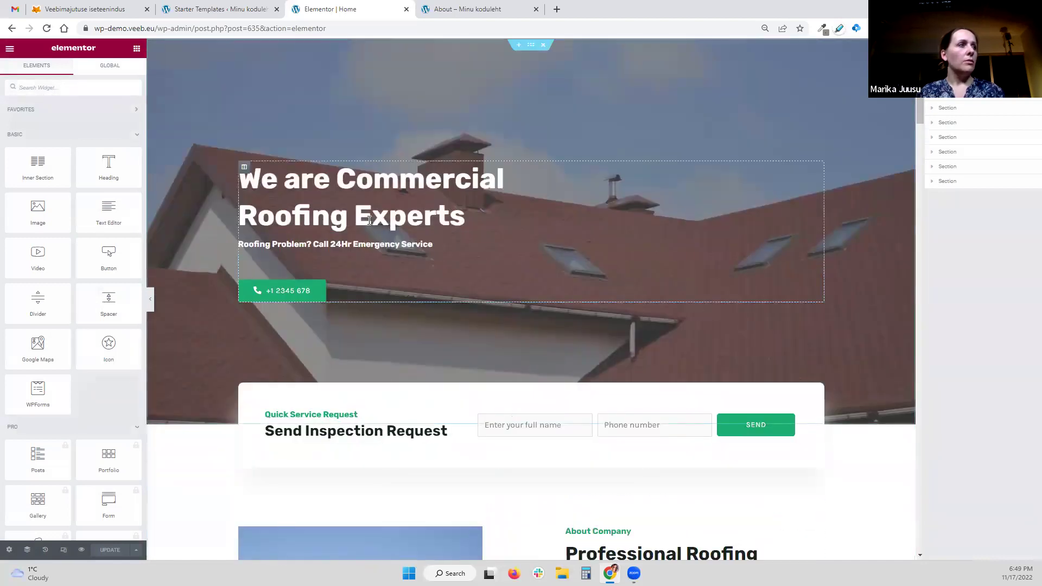
# - Replace 'Roofing Experts' in the hero heading with 'MINU UUS LEHT' and select the phone button
pyautogui.click(364, 214)
pyautogui.moveTo(465, 253); pyautogui.dragTo(236, 247)
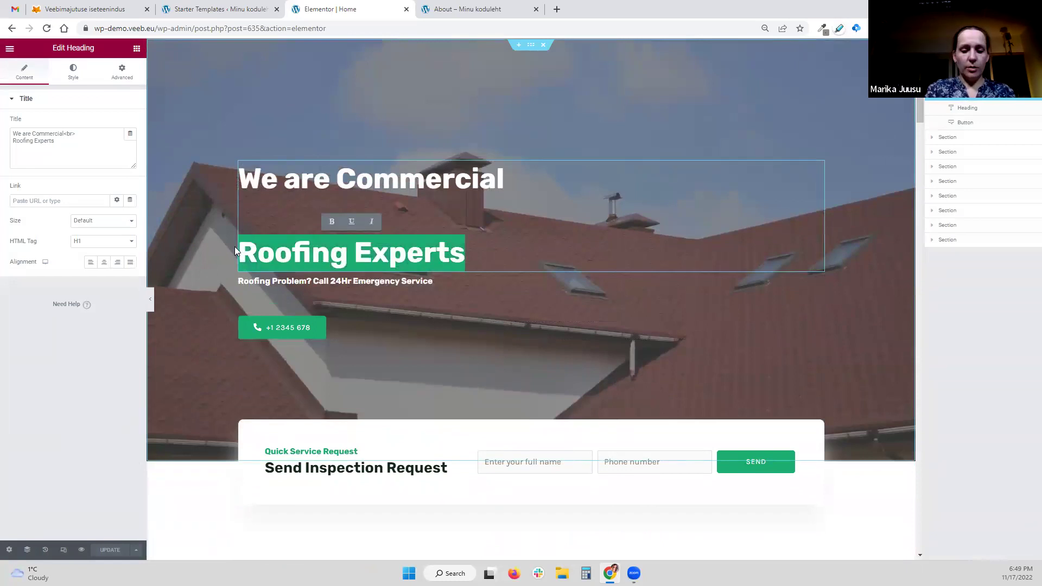
pyautogui.write('MINU UUS LEHT')
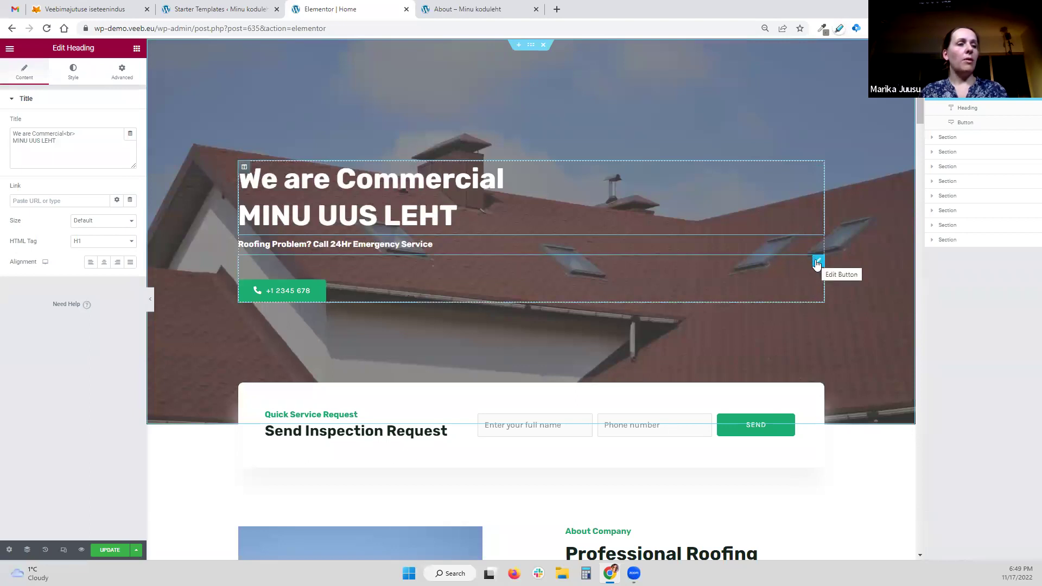
pyautogui.click(818, 264)
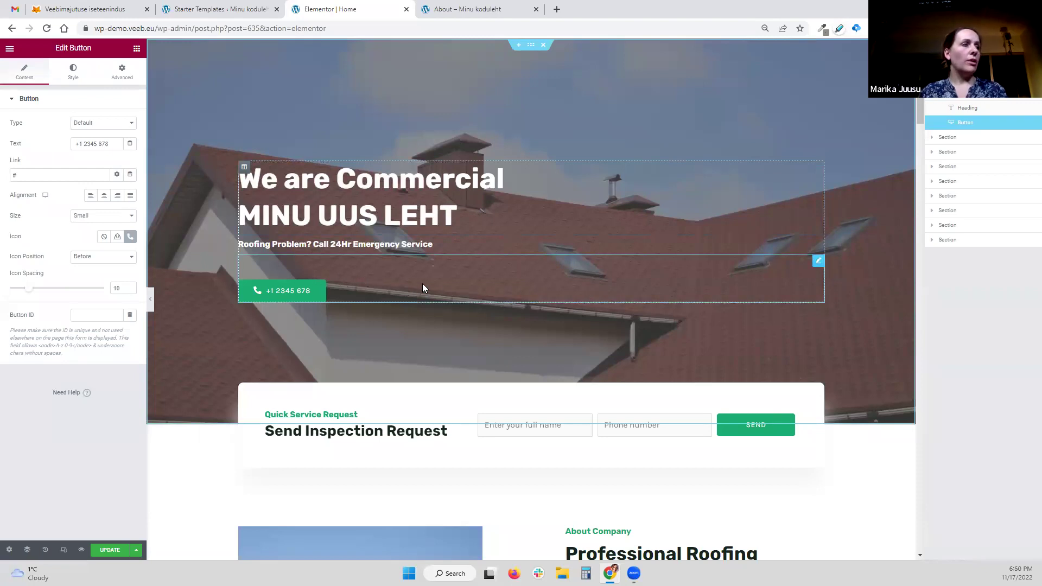
# - Keep the phone button type as Default and reach its Advanced Layout spacing settings
pyautogui.moveTo(55, 50); pyautogui.dragTo(93, 53)
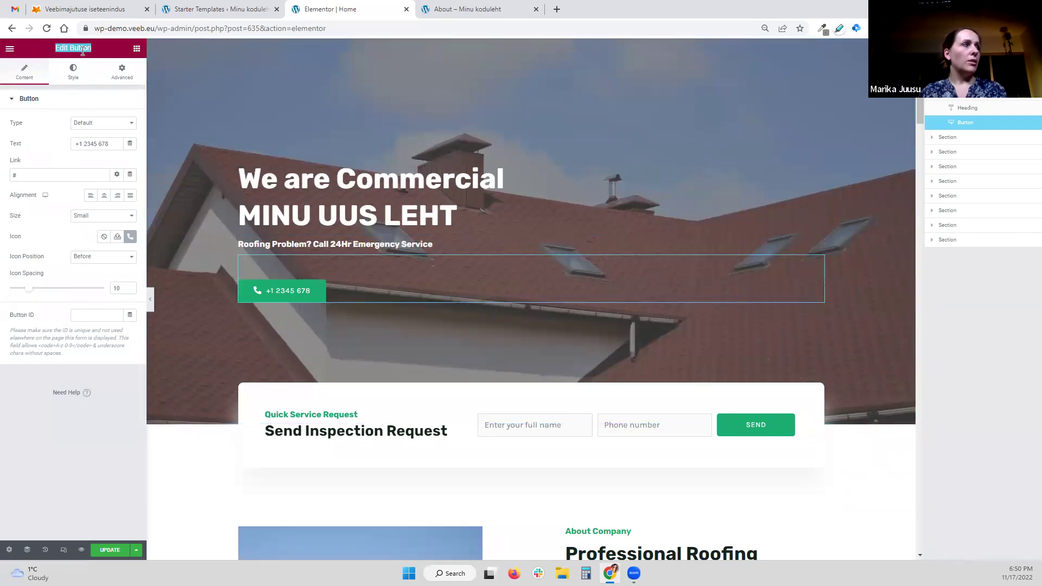
pyautogui.click(95, 123)
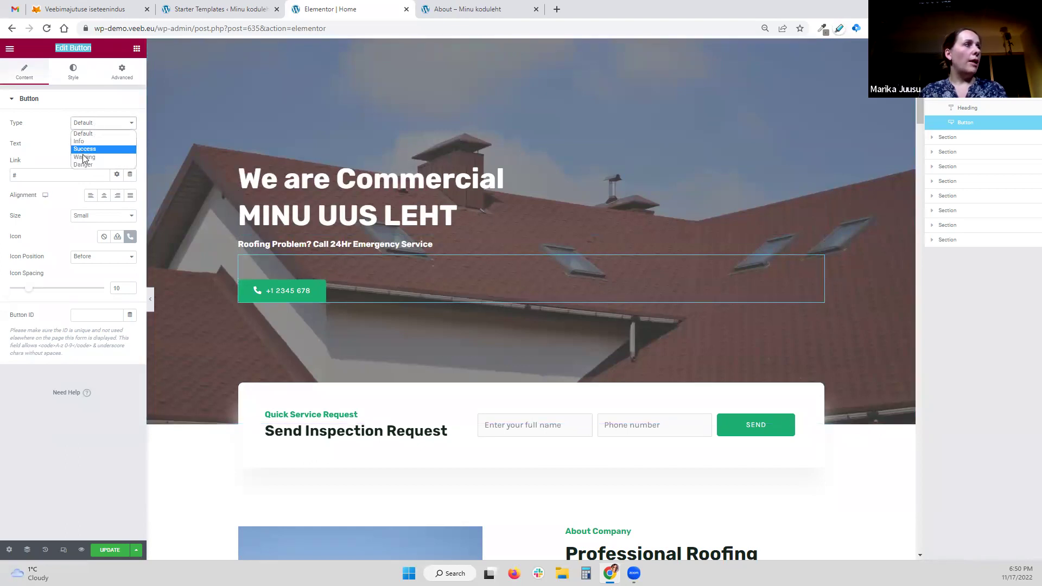
pyautogui.click(101, 134)
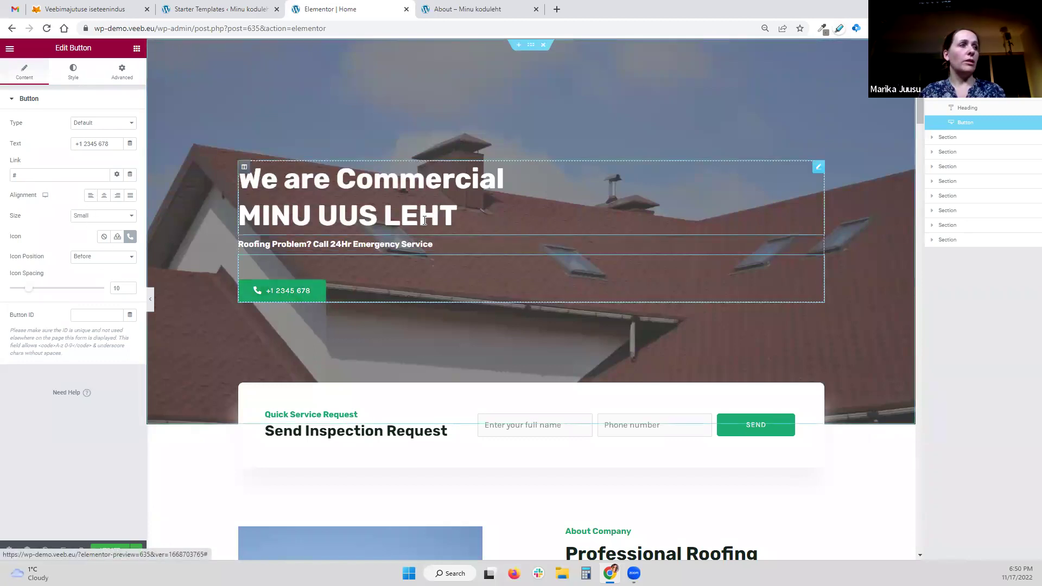
pyautogui.click(79, 81)
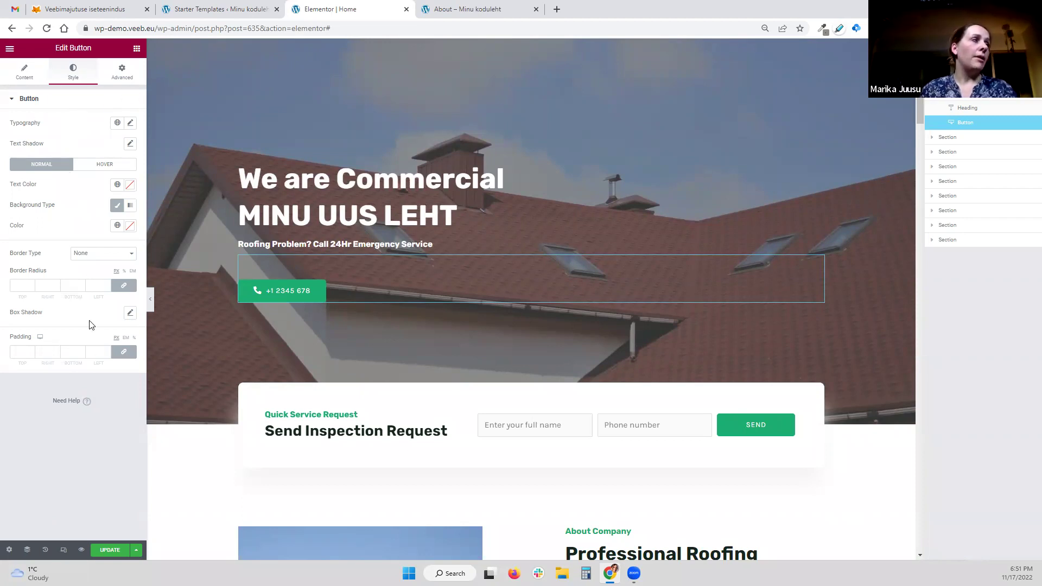
pyautogui.click(120, 76)
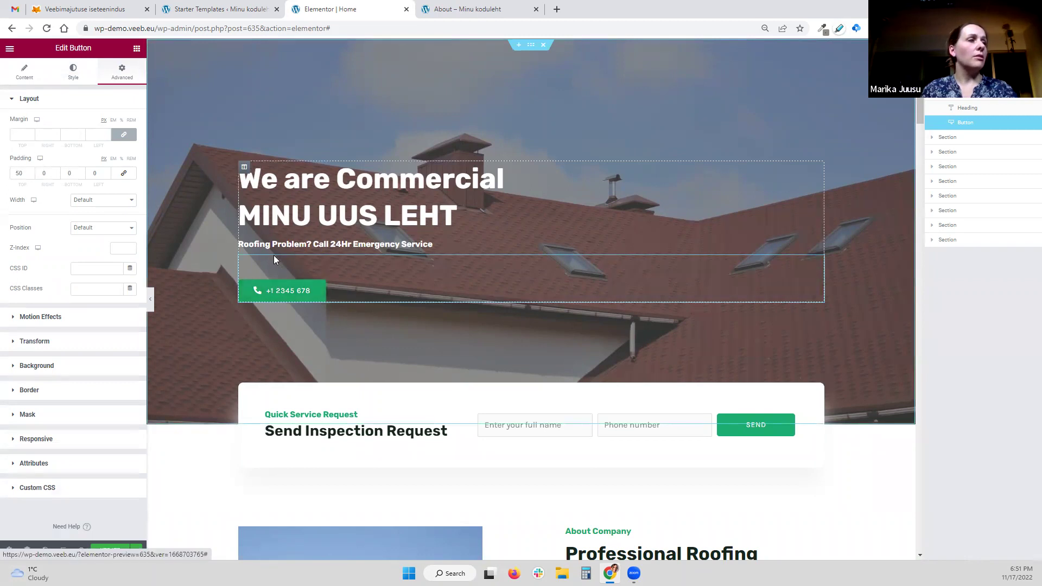
# - Try a 100 px top margin on the phone button, then set the margin back to 0
pyautogui.click(24, 134)
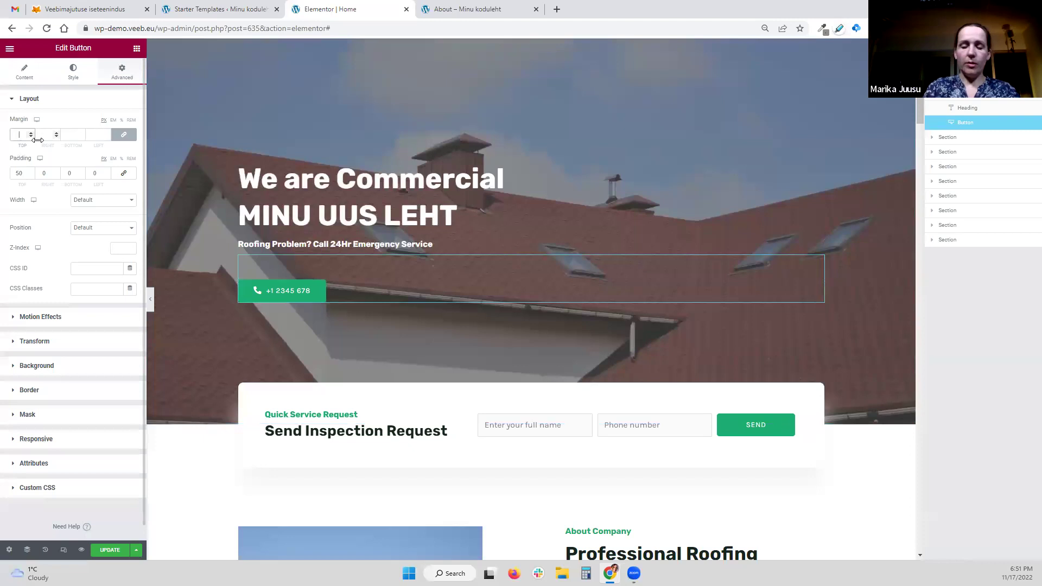
pyautogui.write('100')
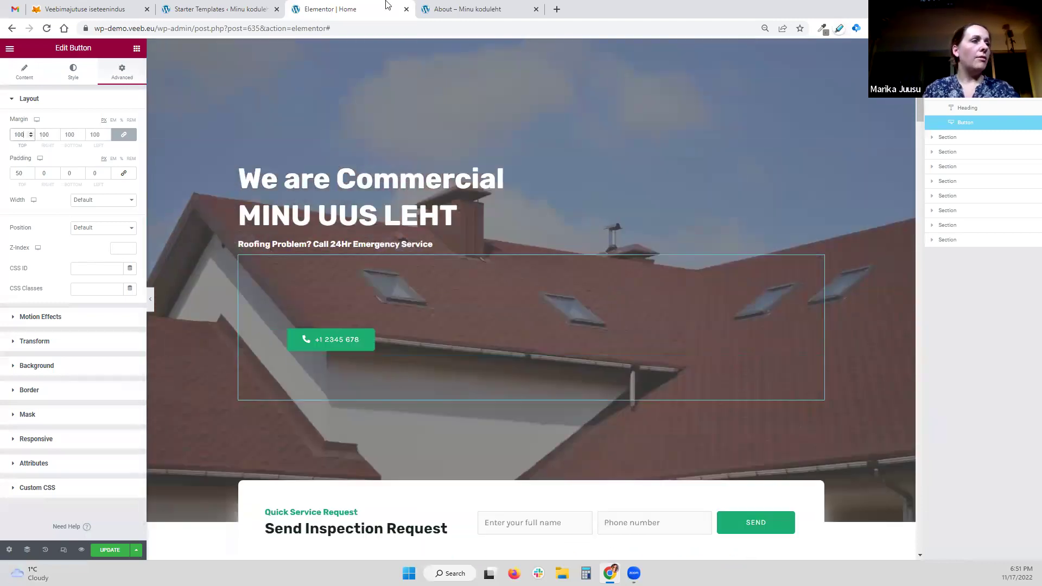
pyautogui.doubleClick(24, 136)
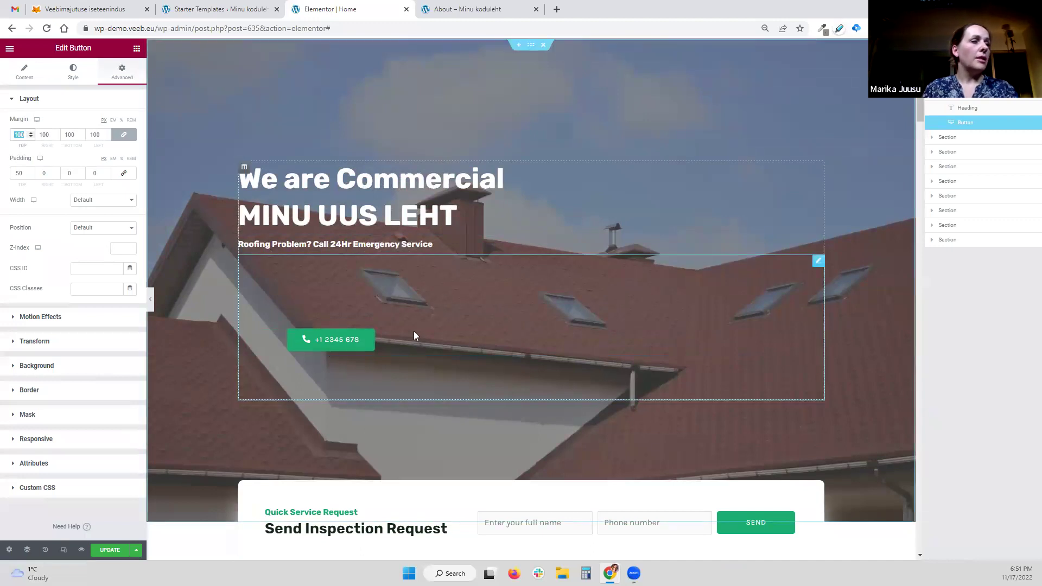
pyautogui.scroll(-6, 414, 334)
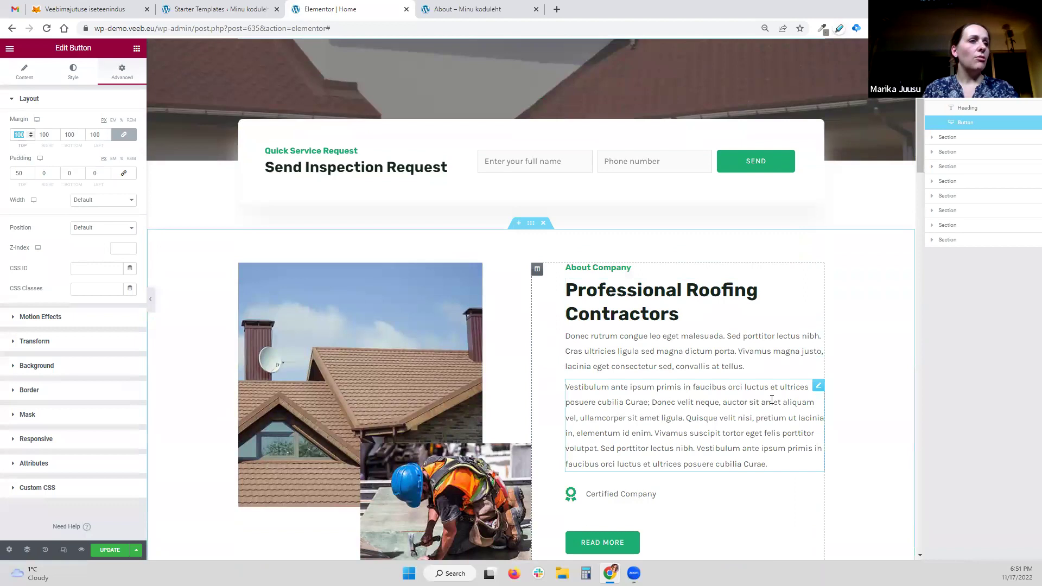
pyautogui.scroll(4, 511, 344)
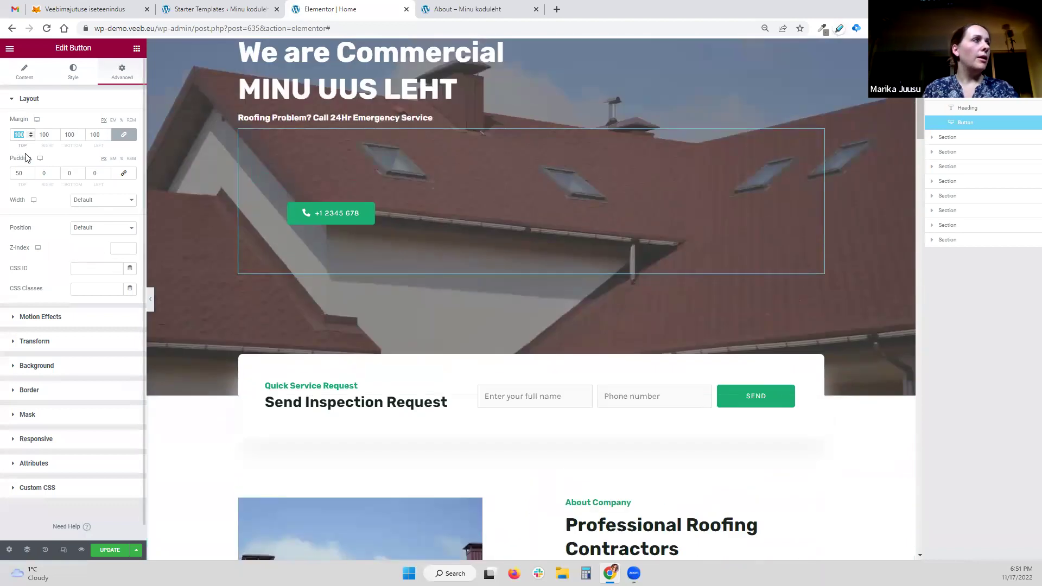
pyautogui.write('0')
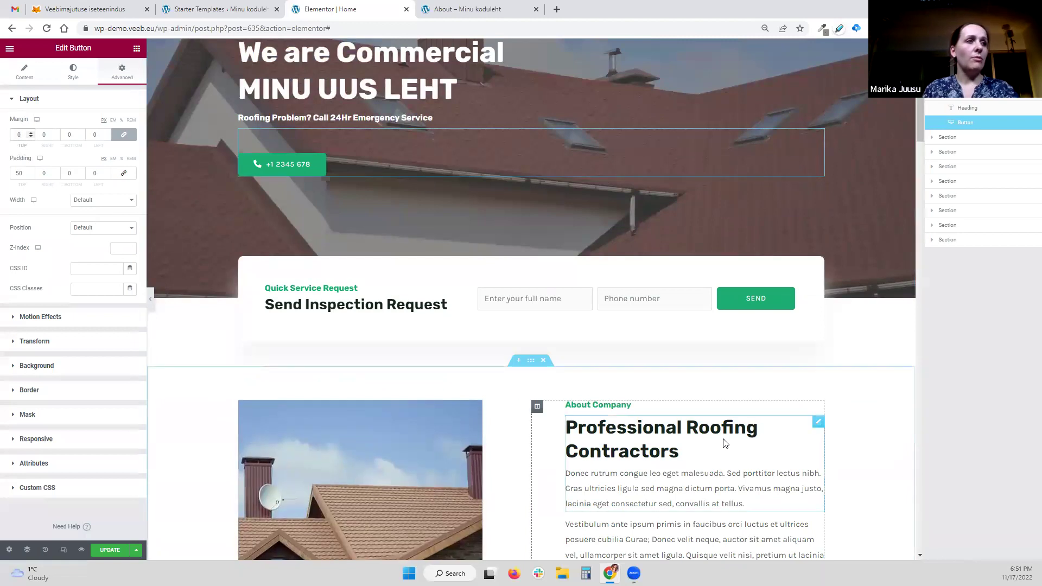
pyautogui.scroll(-2, 710, 429)
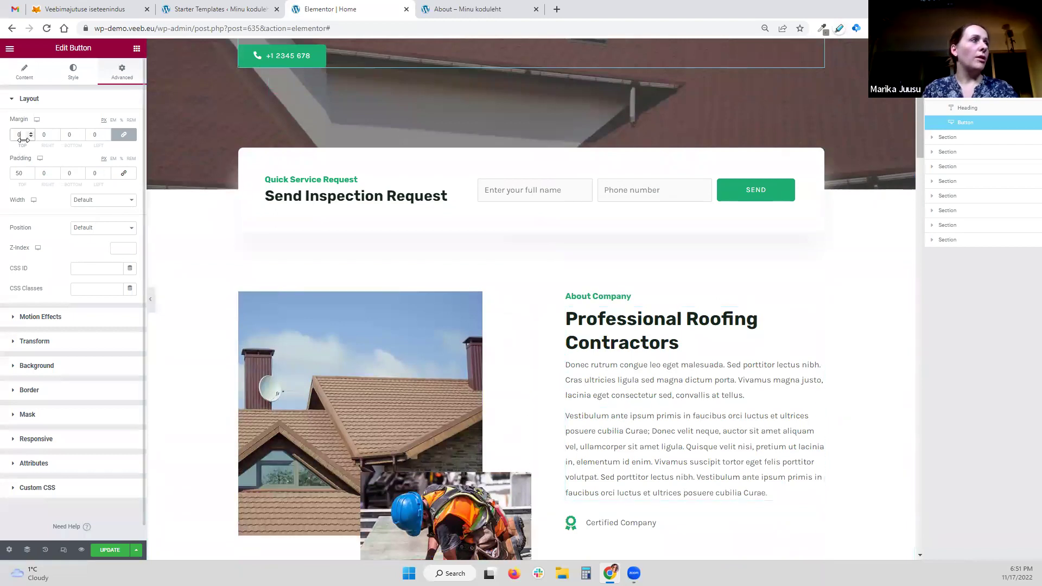
pyautogui.scroll(1, 401, 143)
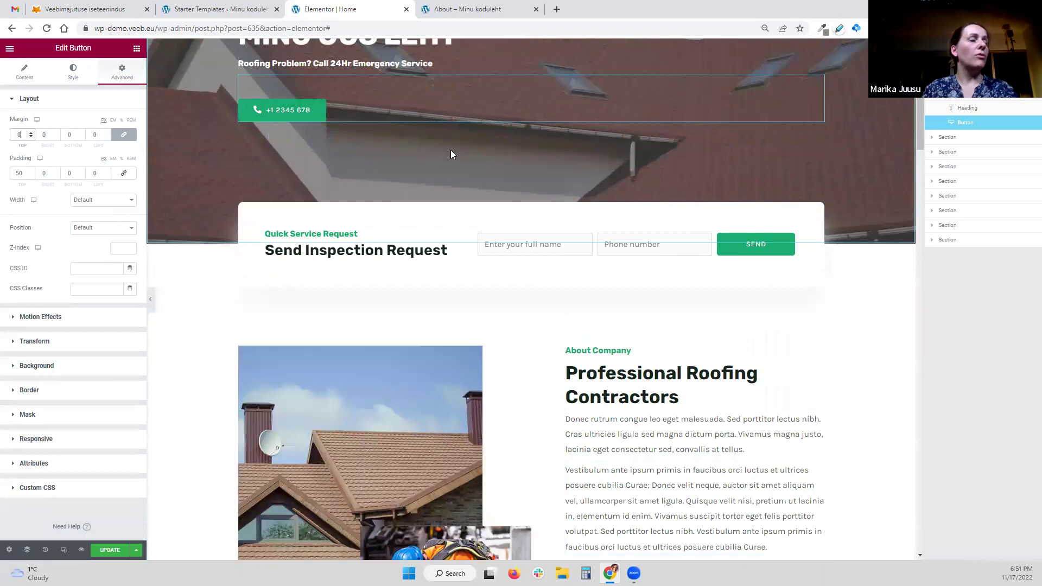
# - Scroll through the Home page in Mobile responsive preview, then switch back to Desktop
pyautogui.click(62, 550)
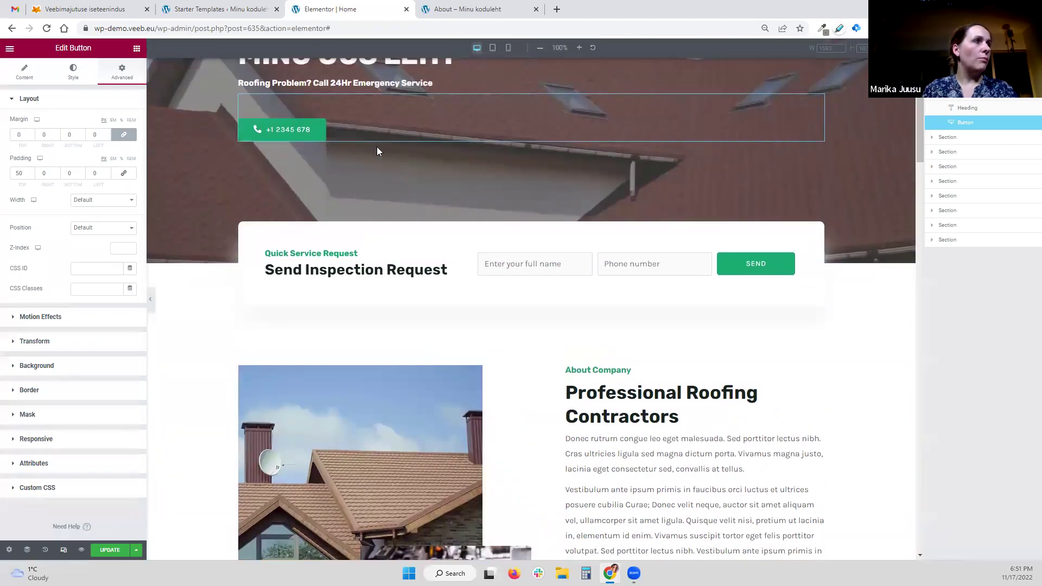
pyautogui.click(508, 49)
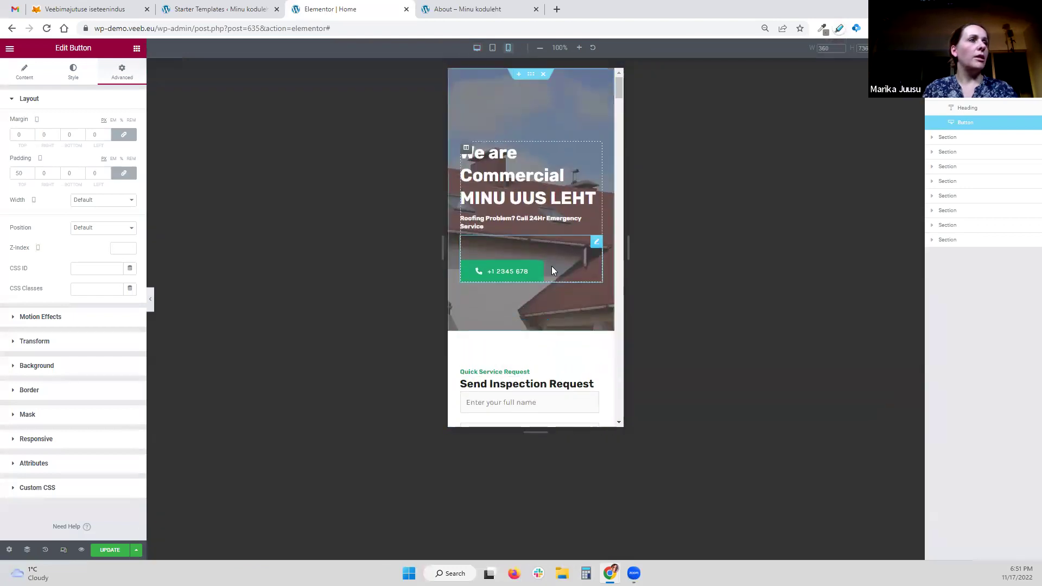
pyautogui.scroll(-15, 551, 266)
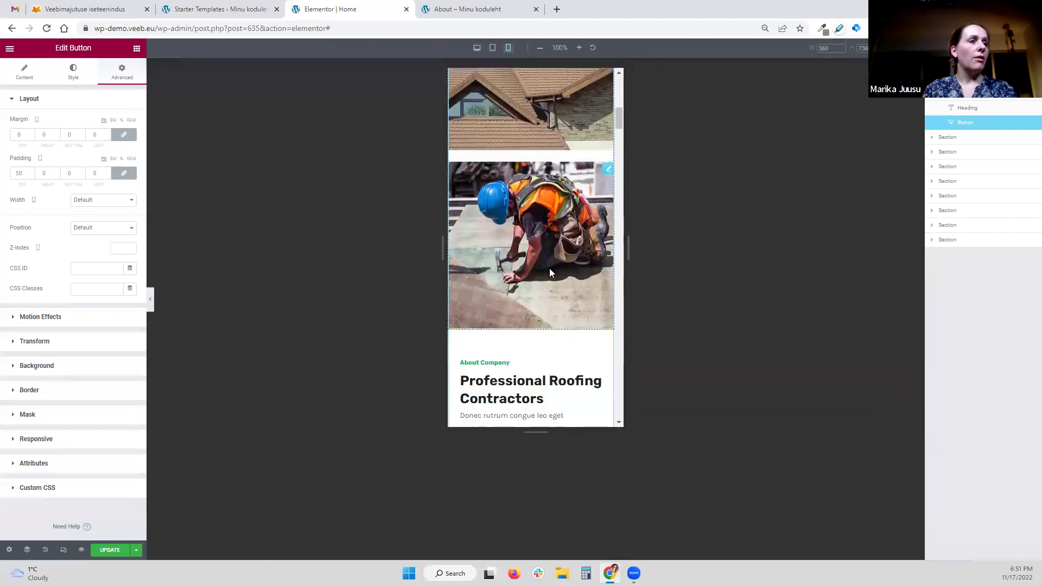
pyautogui.scroll(-15, 551, 271)
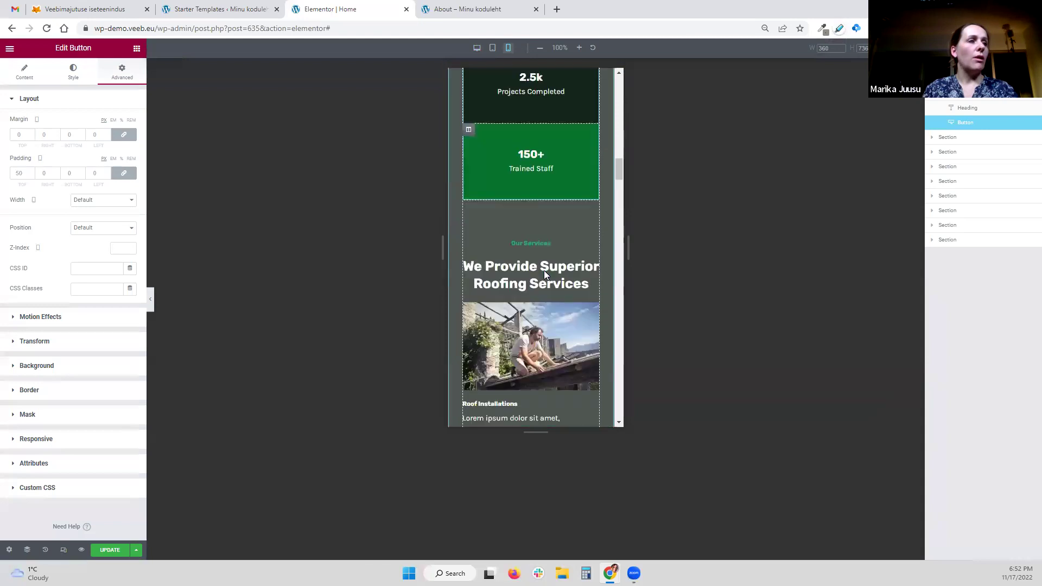
pyautogui.scroll(-15, 545, 276)
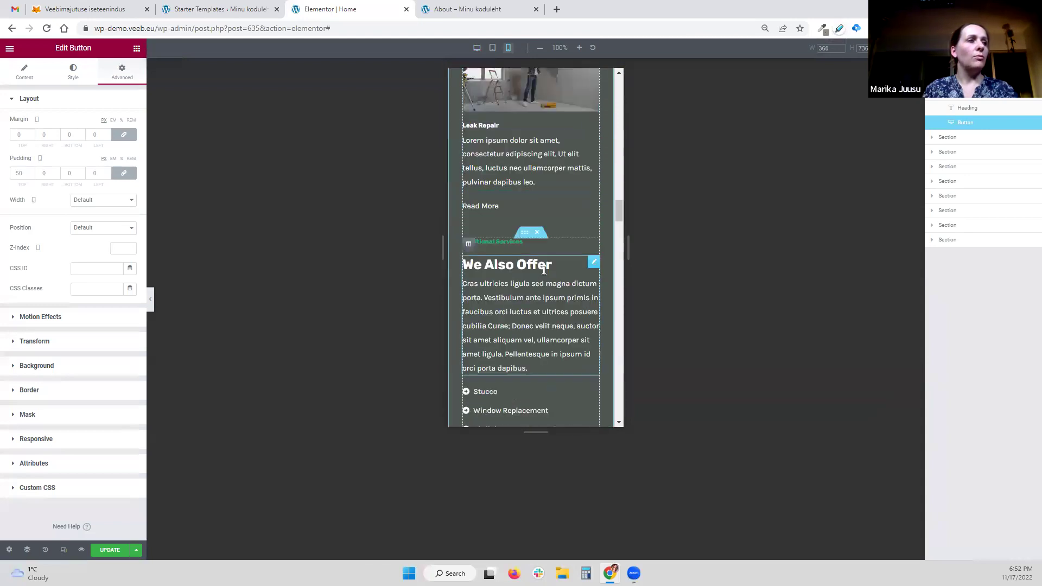
pyautogui.scroll(8, 537, 268)
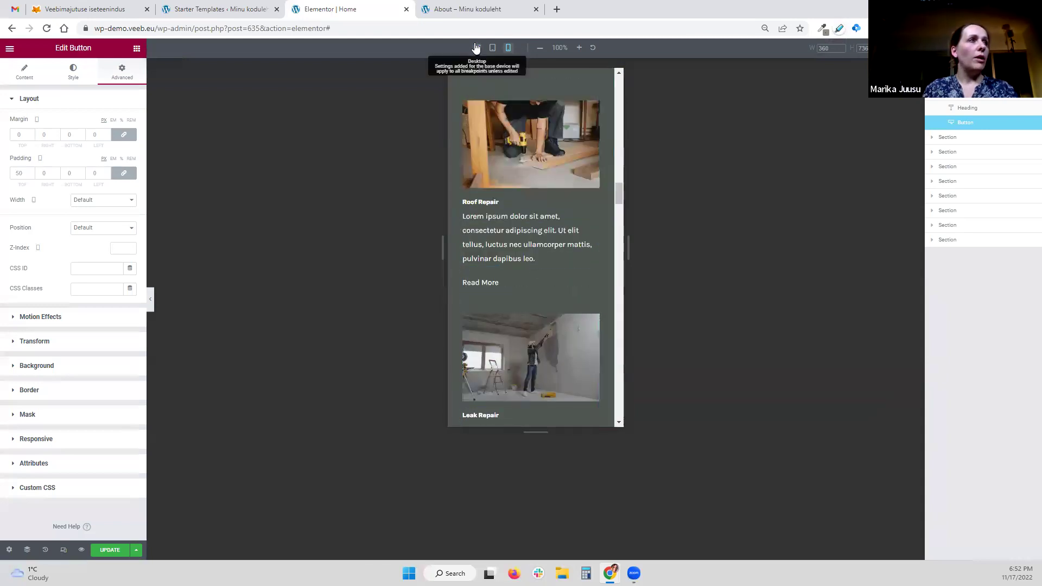
pyautogui.click(477, 48)
pyautogui.scroll(20, 525, 197)
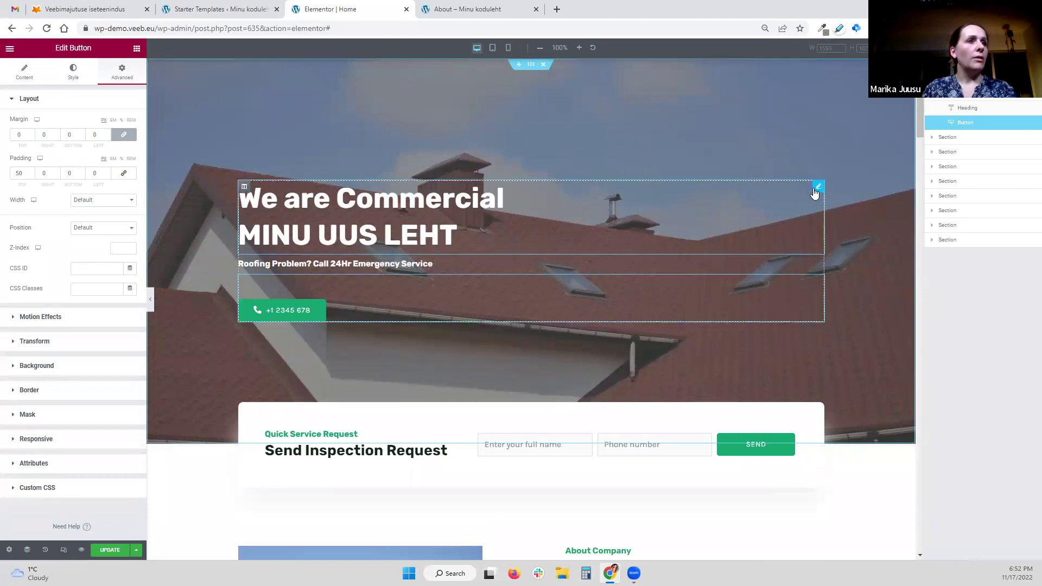
# - Edit the hero heading, add a new heading above it, then delete that heading
pyautogui.click(715, 197)
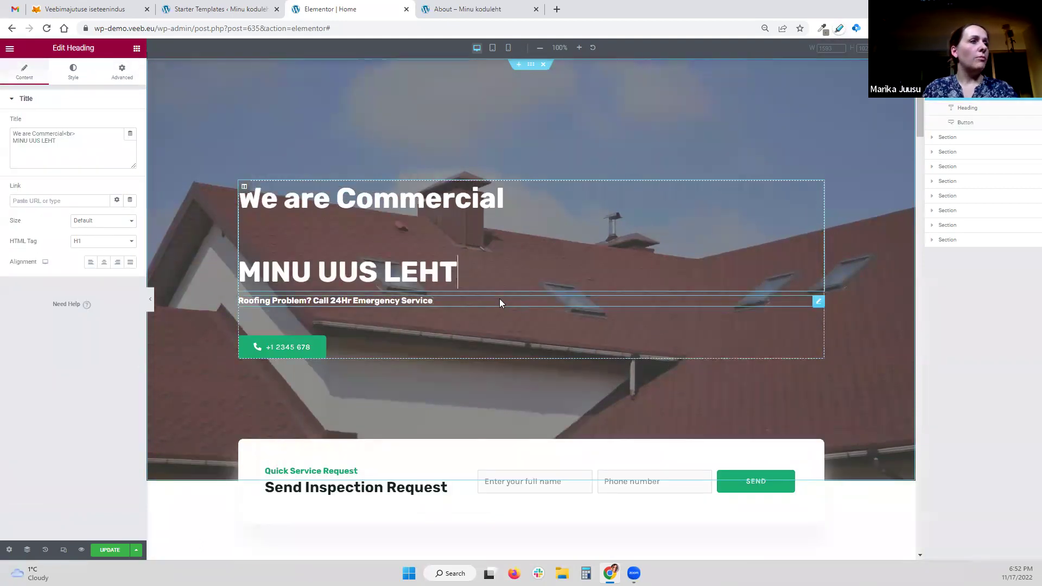
pyautogui.click(499, 299)
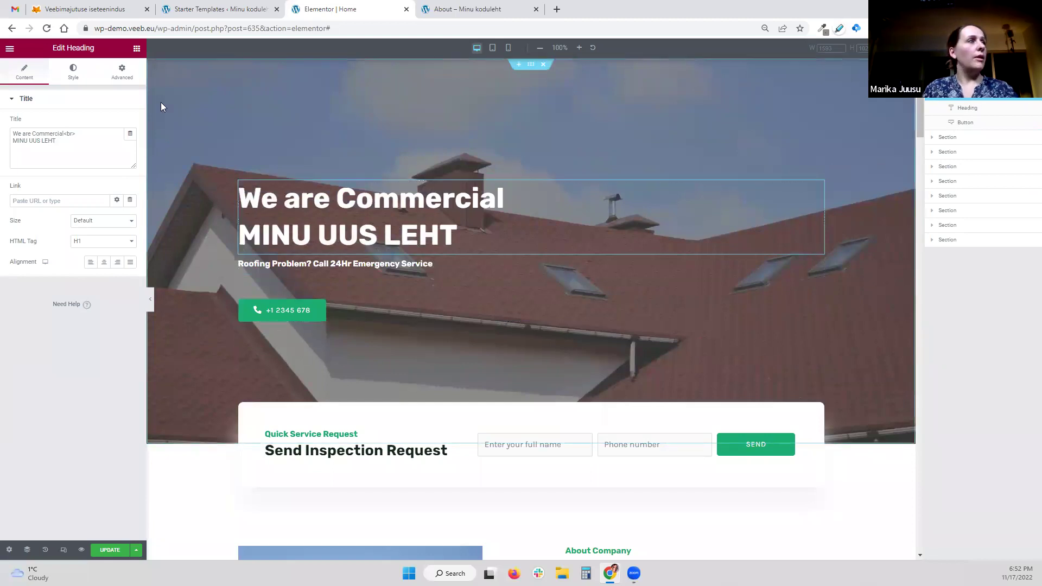
pyautogui.click(136, 48)
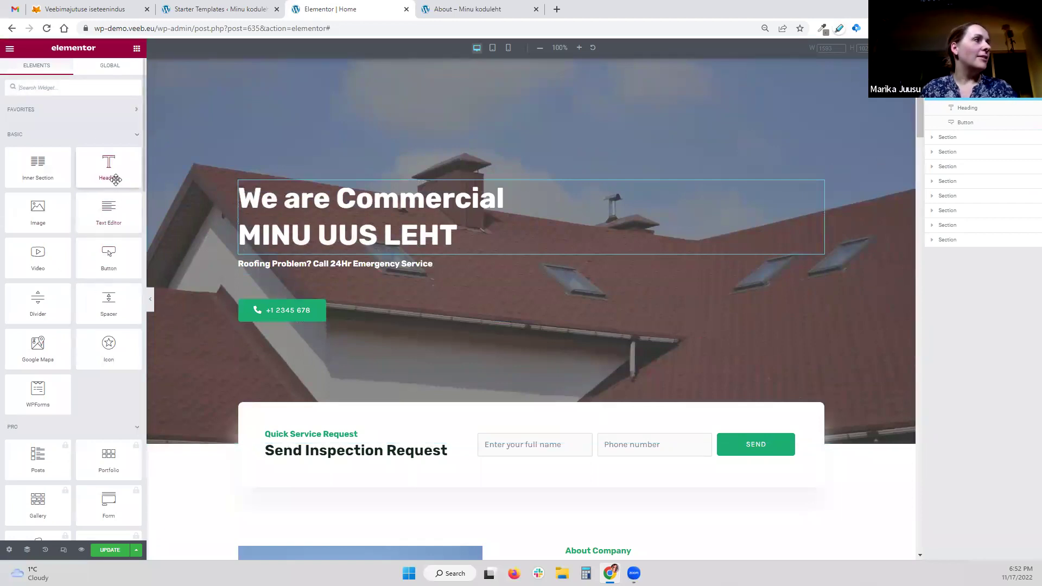
pyautogui.moveTo(116, 179); pyautogui.dragTo(310, 177)
pyautogui.moveTo(396, 193); pyautogui.dragTo(399, 194)
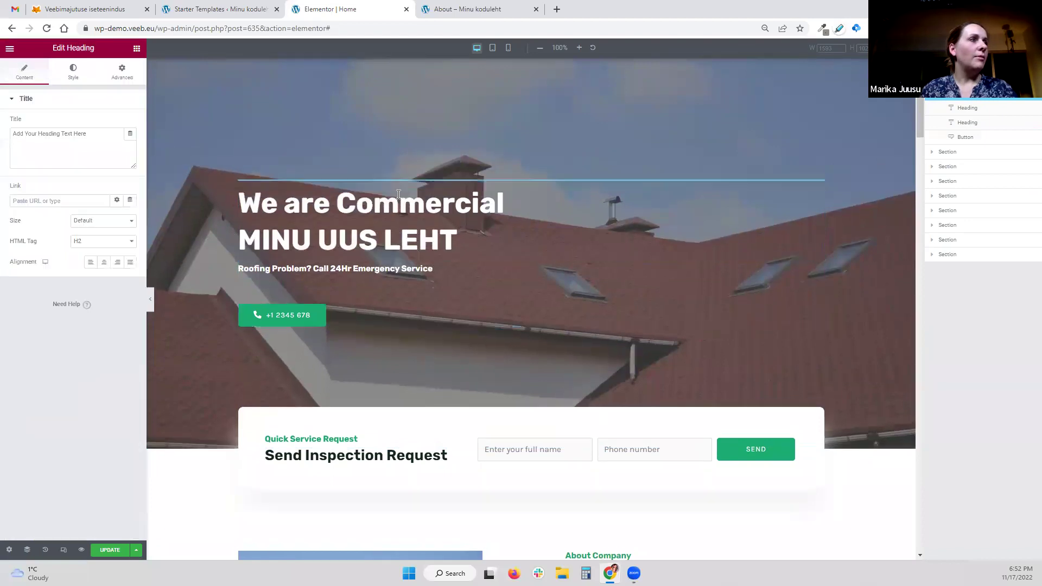
pyautogui.rightClick(818, 188)
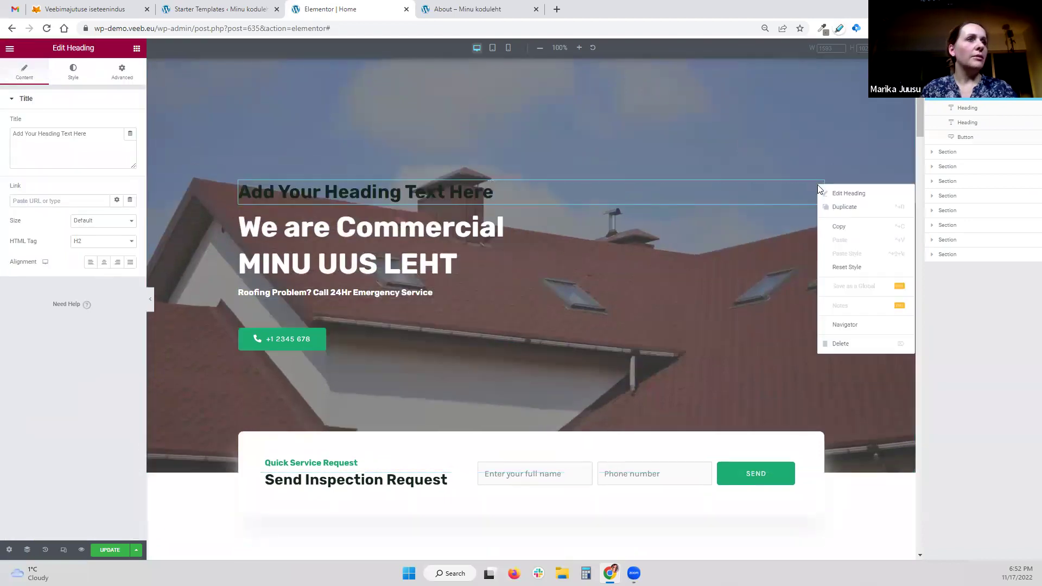
pyautogui.click(861, 348)
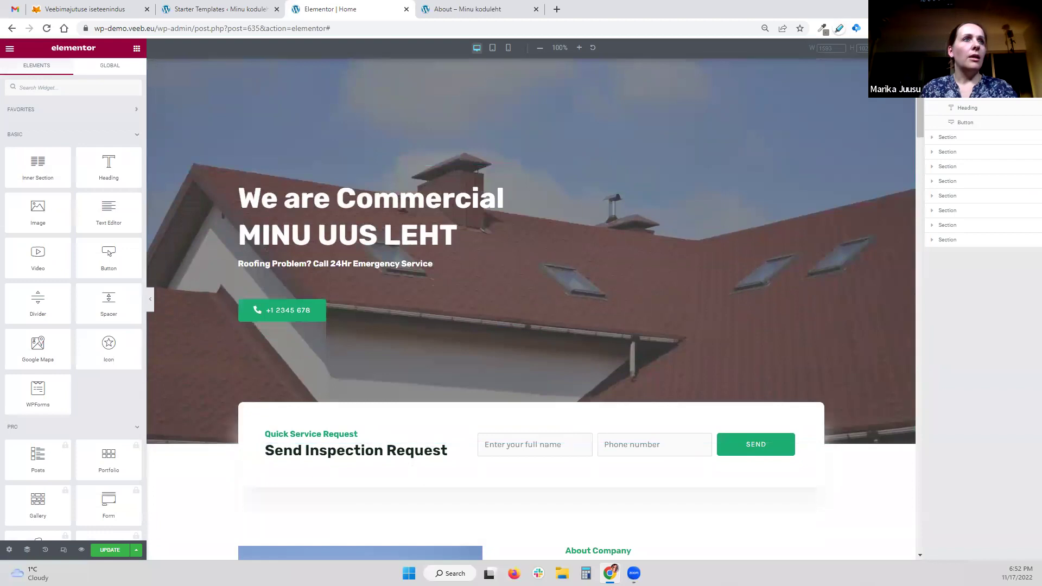
# - Expand the page sections in the navigator, then open the hero section's Style background image picker
pyautogui.click(969, 141)
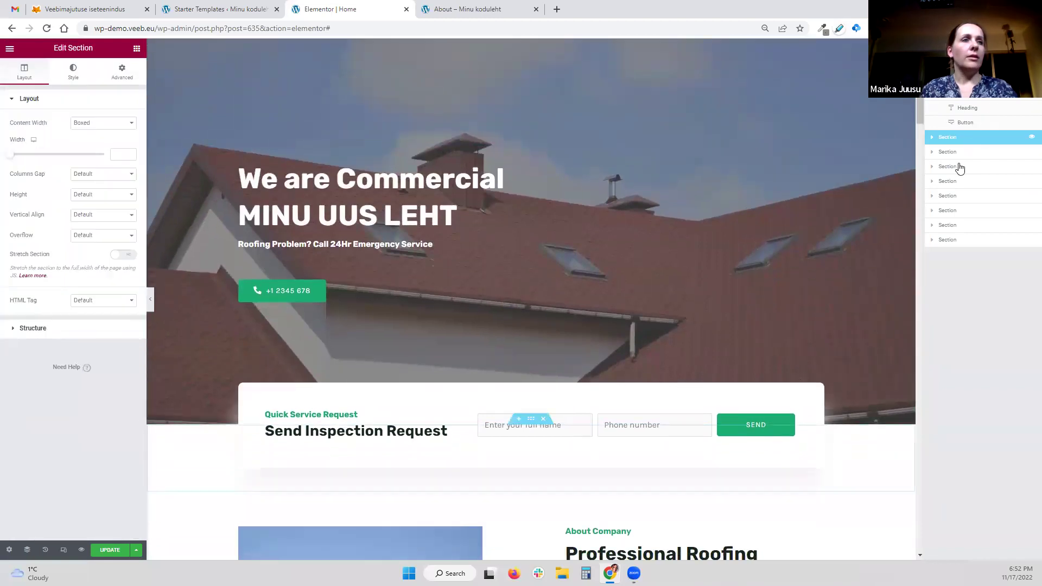
pyautogui.click(938, 142)
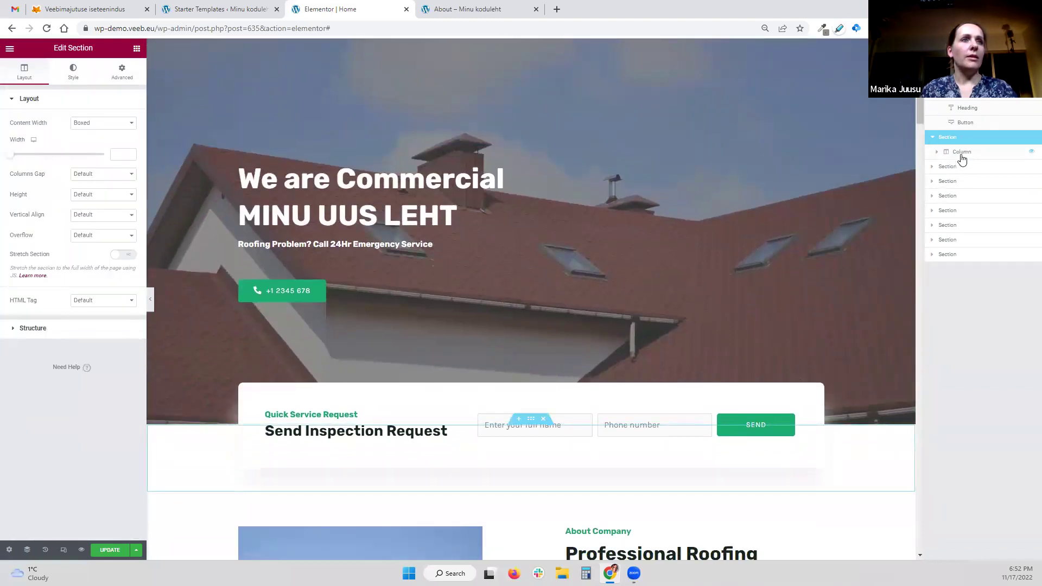
pyautogui.click(931, 168)
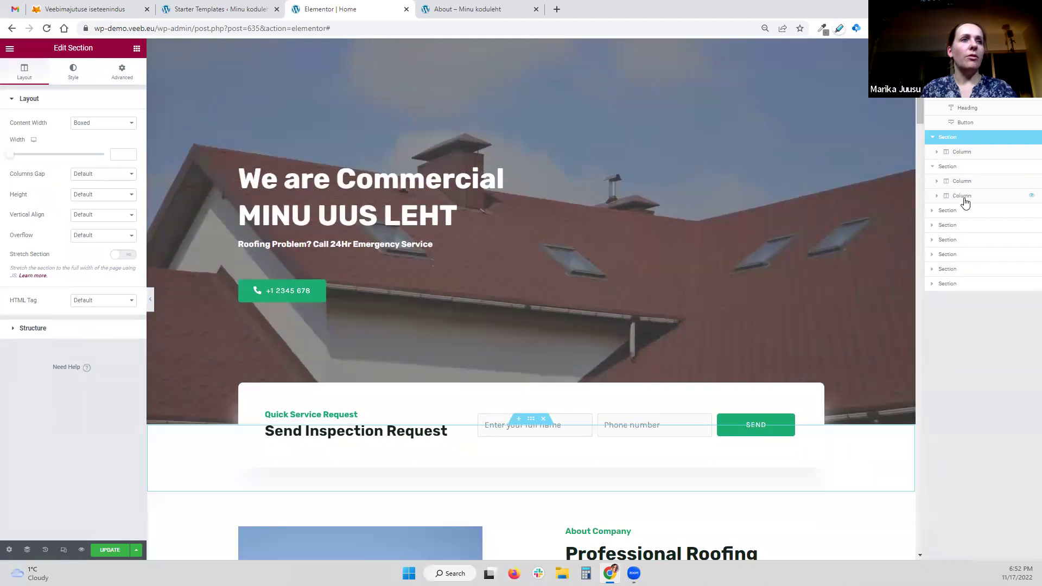
pyautogui.click(943, 182)
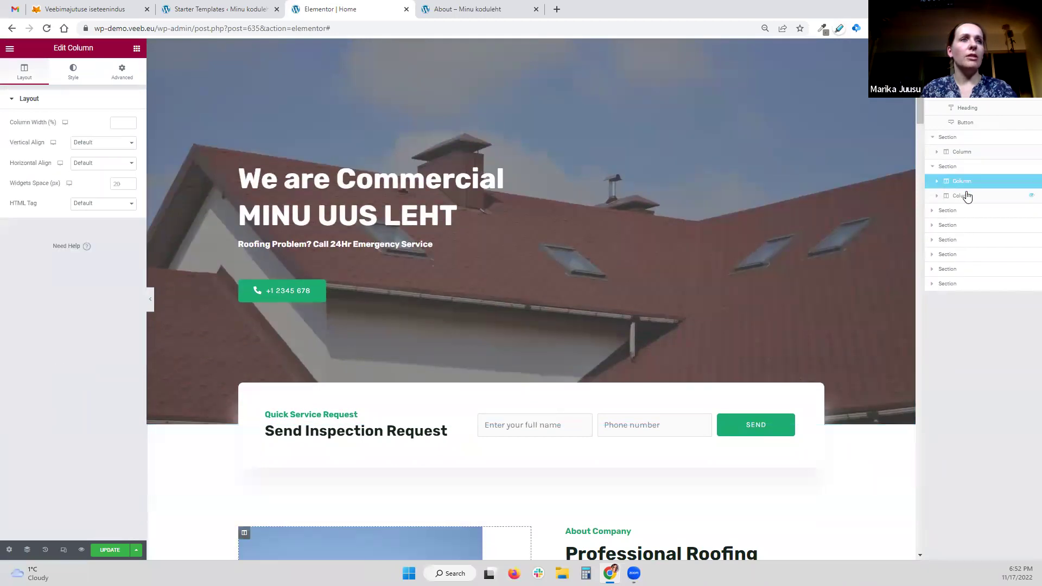
pyautogui.click(938, 182)
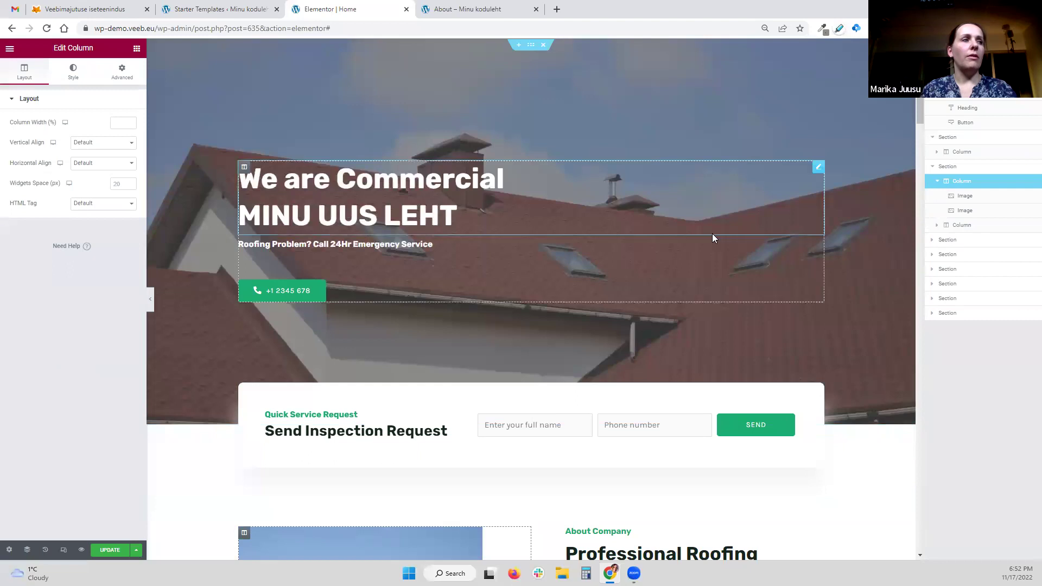
pyautogui.click(531, 45)
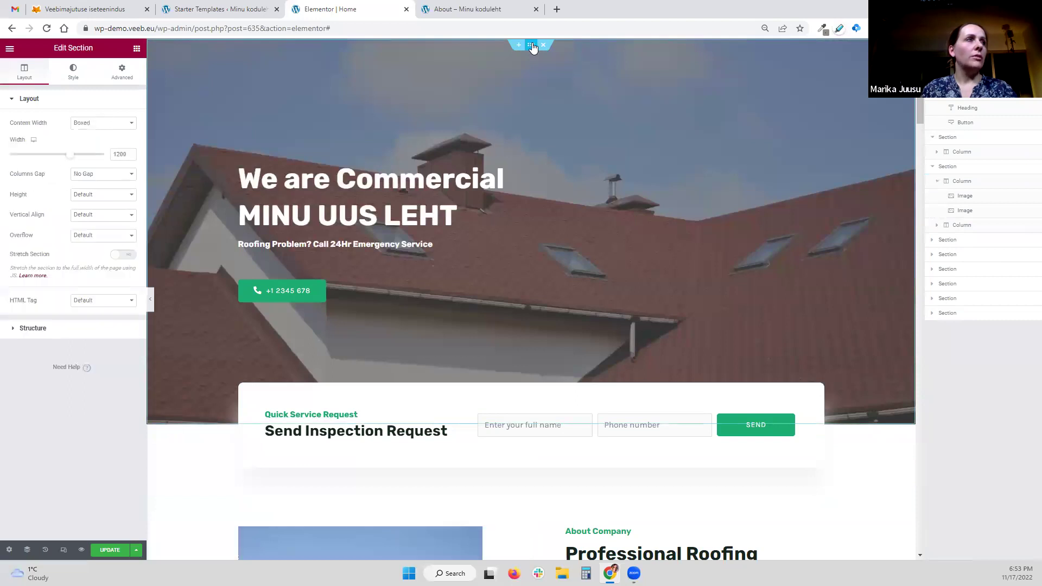
pyautogui.click(71, 80)
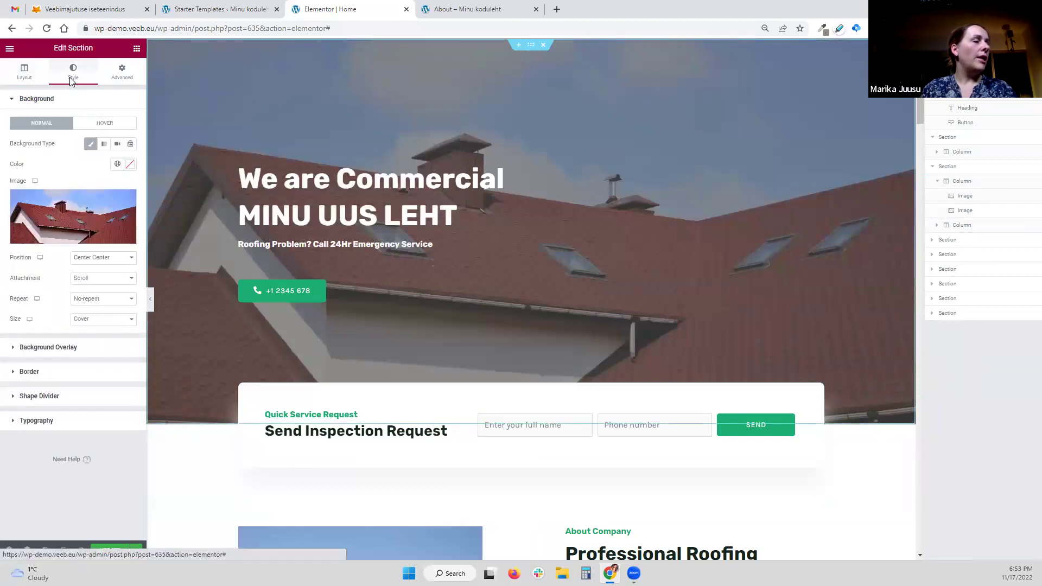
pyautogui.click(74, 218)
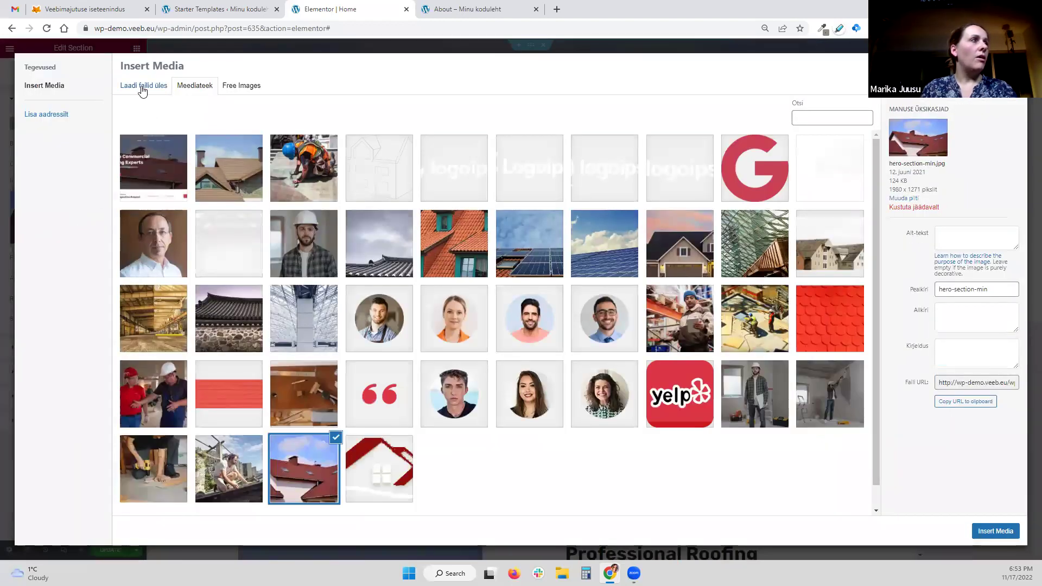
# - Insert the brown-roof photo photo-hero-15.jpg from the media library as the hero background
pyautogui.click(142, 90)
pyautogui.click(200, 90)
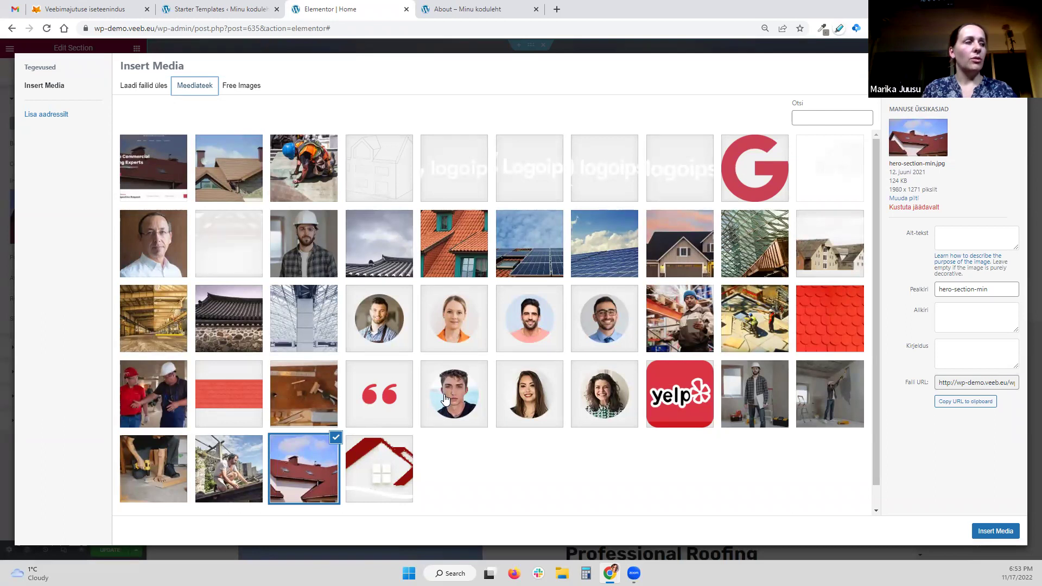
pyautogui.click(205, 175)
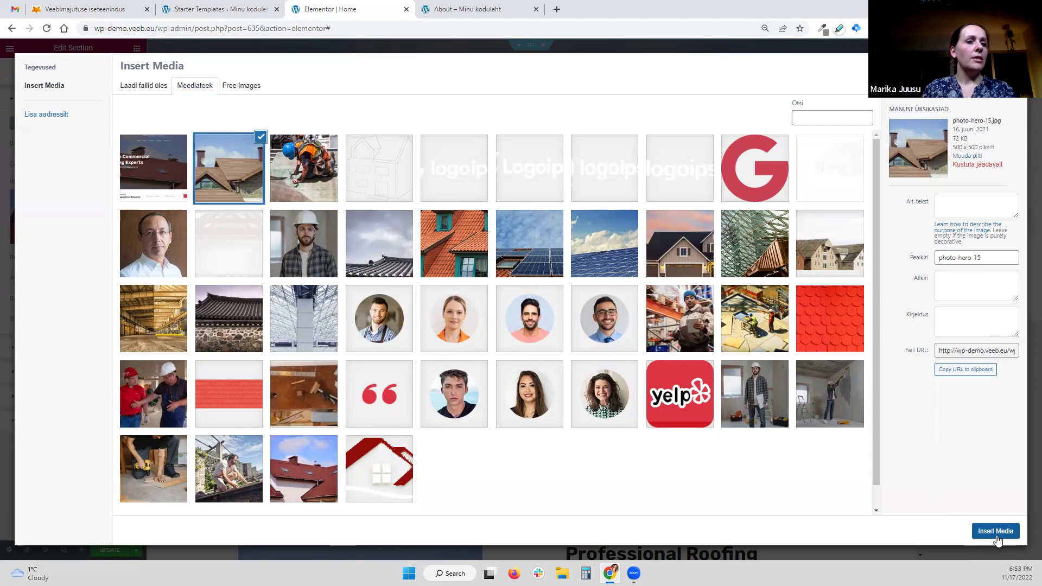
pyautogui.click(996, 534)
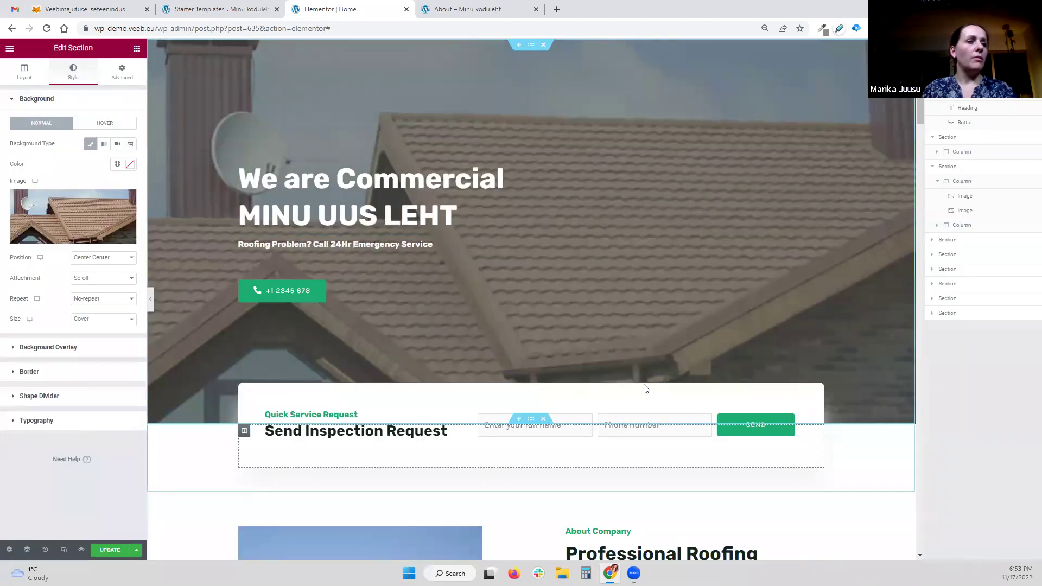
# - Delete the Superior Roofing Services section using its handle's X, then return to the page top
pyautogui.scroll(-4, 646, 386)
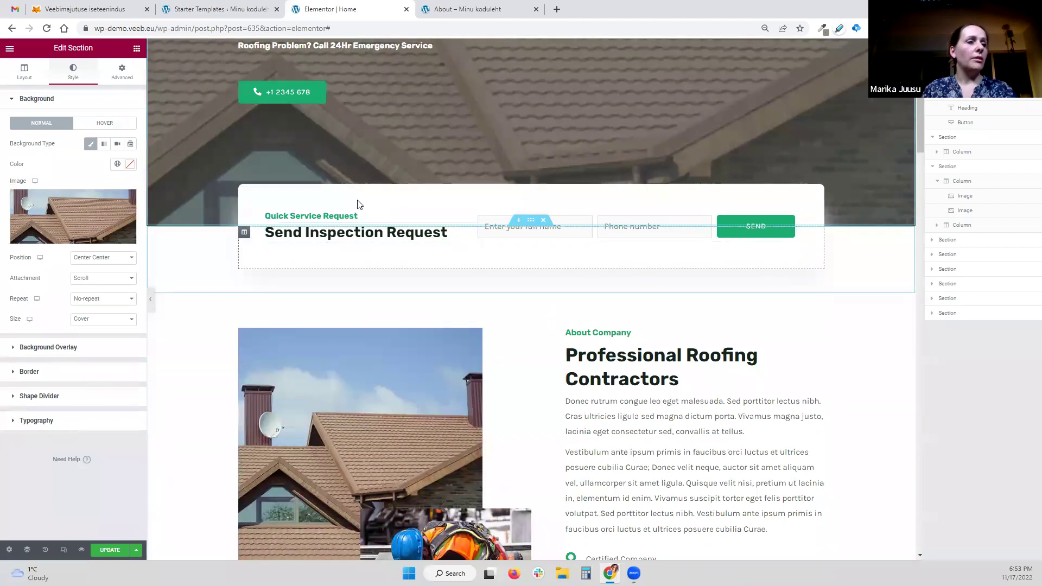
pyautogui.scroll(-7, 453, 343)
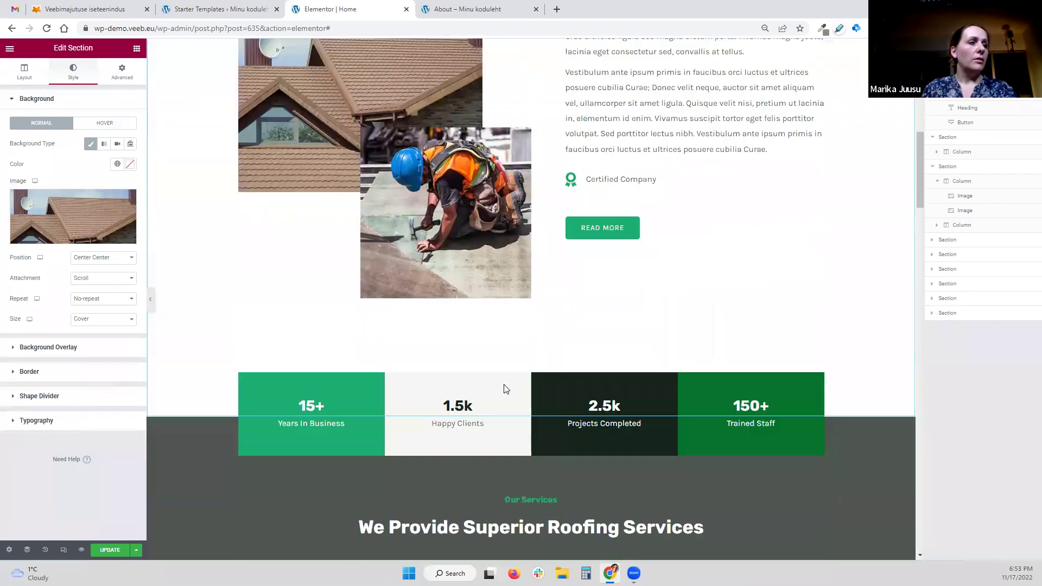
pyautogui.scroll(-7, 332, 407)
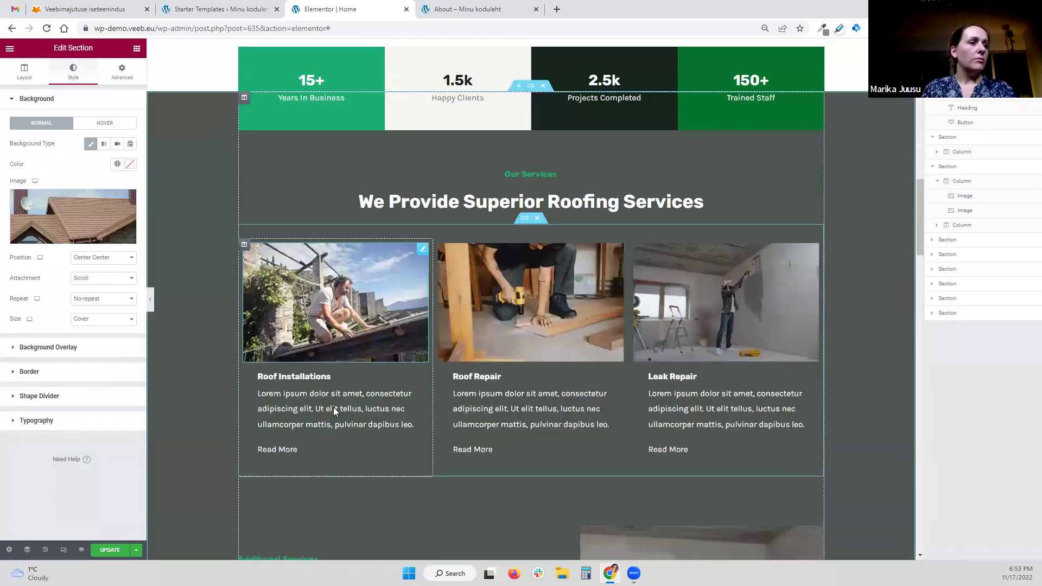
pyautogui.scroll(2, 526, 234)
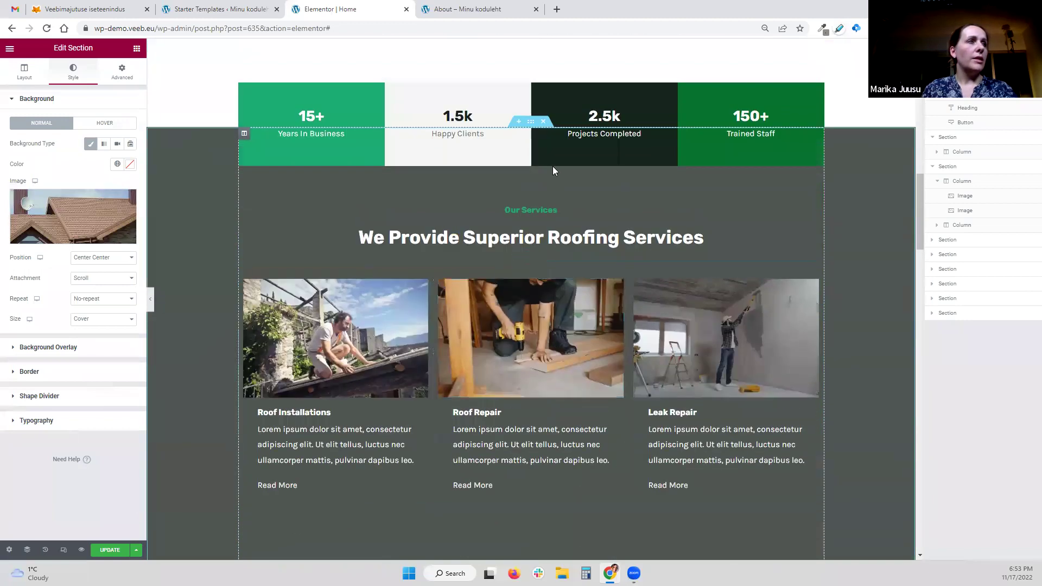
pyautogui.click(543, 123)
pyautogui.scroll(4, 526, 332)
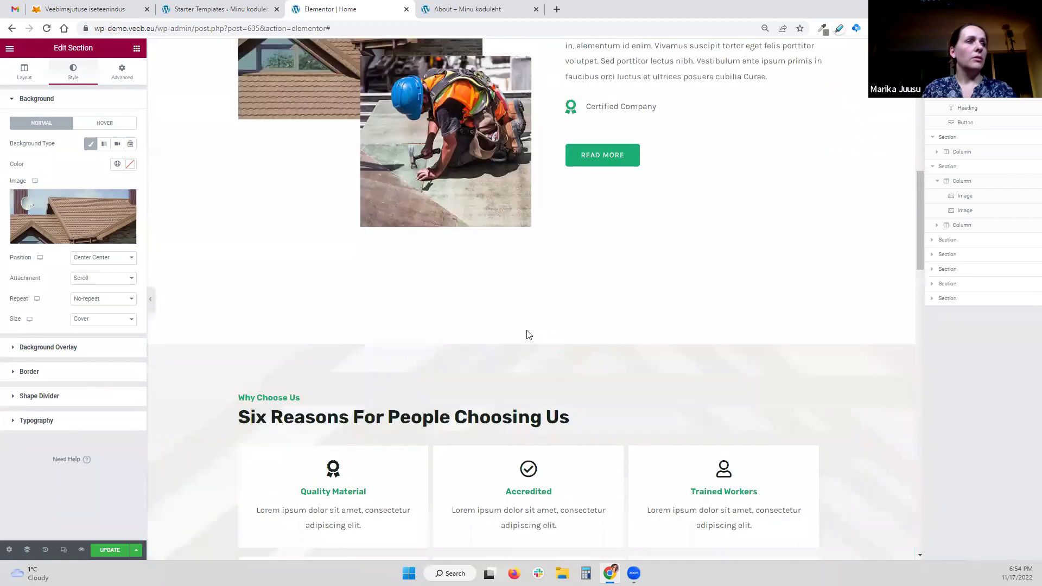
pyautogui.scroll(8, 529, 335)
pyautogui.scroll(-15, 515, 335)
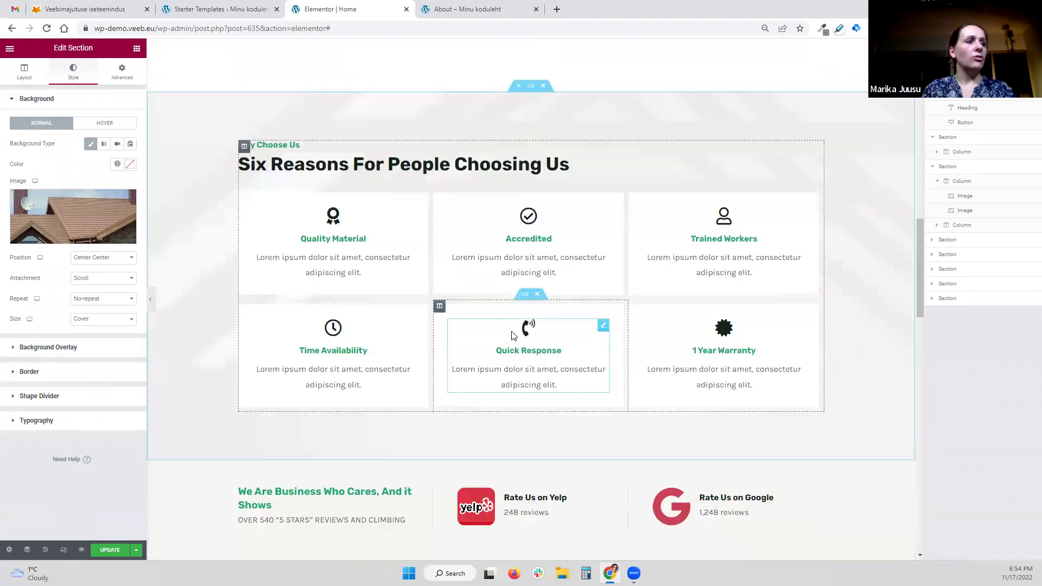
pyautogui.scroll(7, 505, 331)
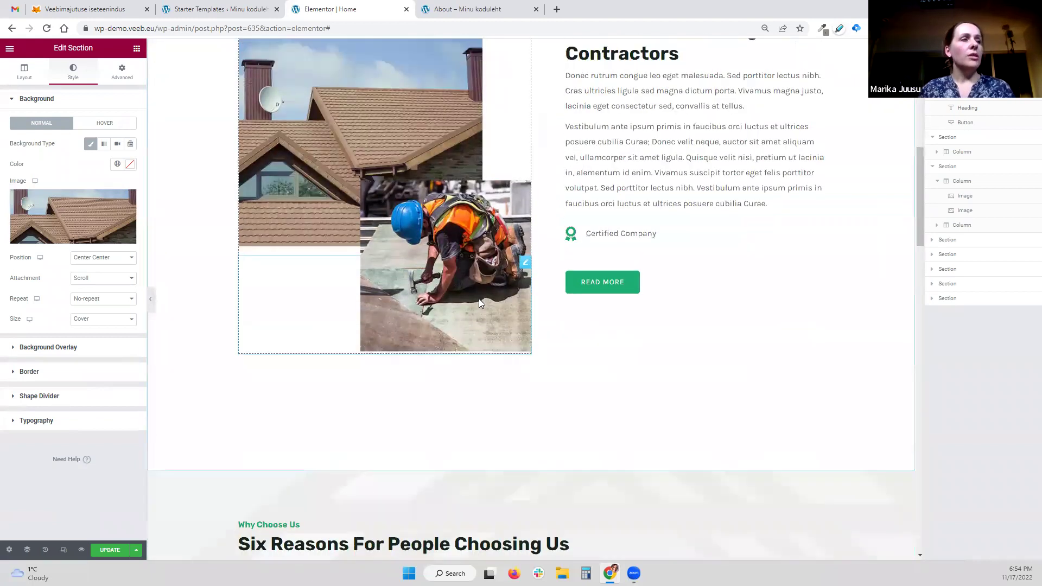
pyautogui.scroll(5, 479, 304)
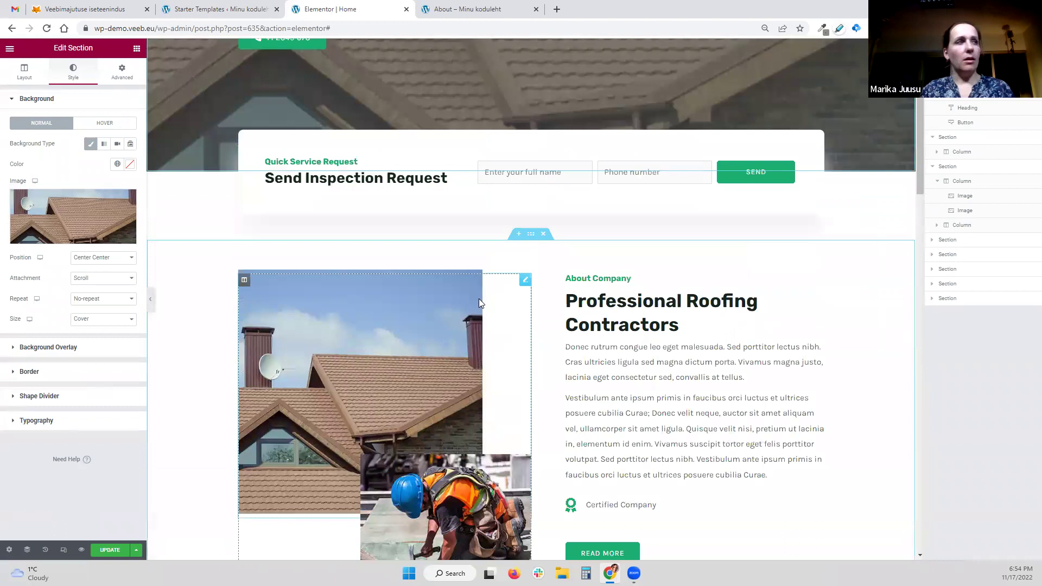
pyautogui.scroll(5, 477, 293)
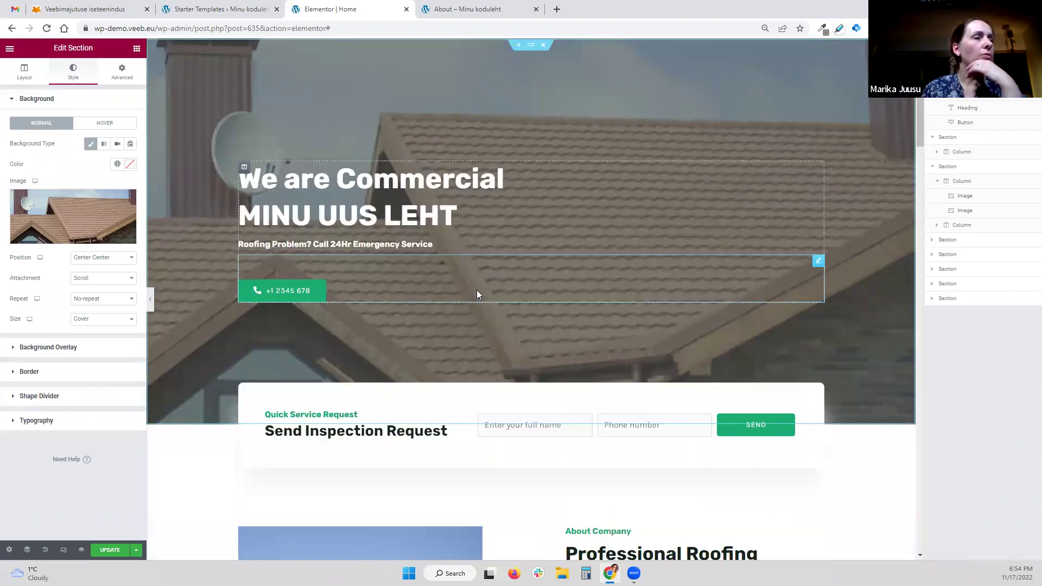
# - Publish the Home page with UPDATE, then reload the Starter Templates tab into the dashboard
pyautogui.click(458, 15)
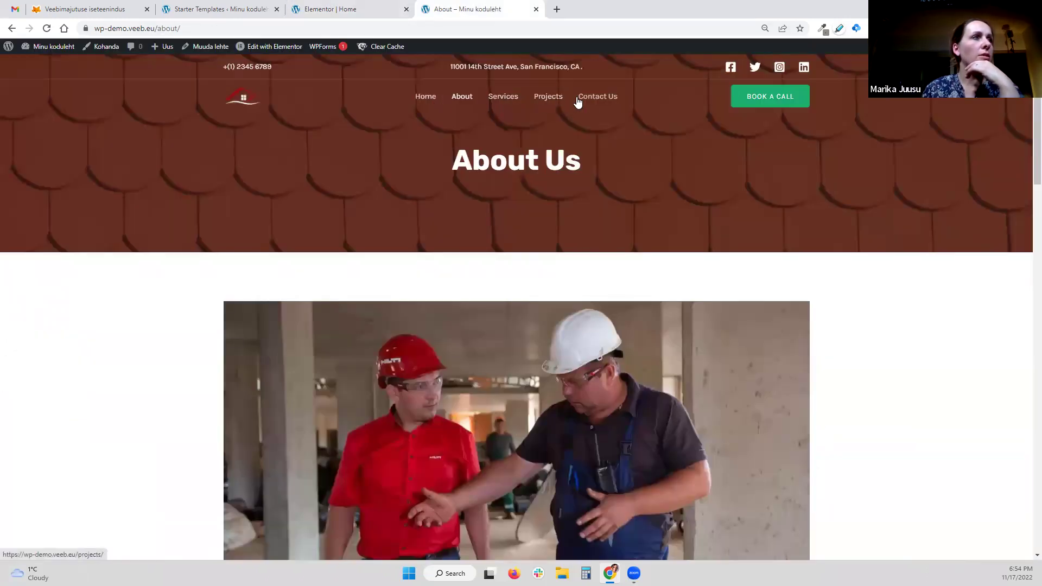
pyautogui.click(364, 9)
pyautogui.click(108, 550)
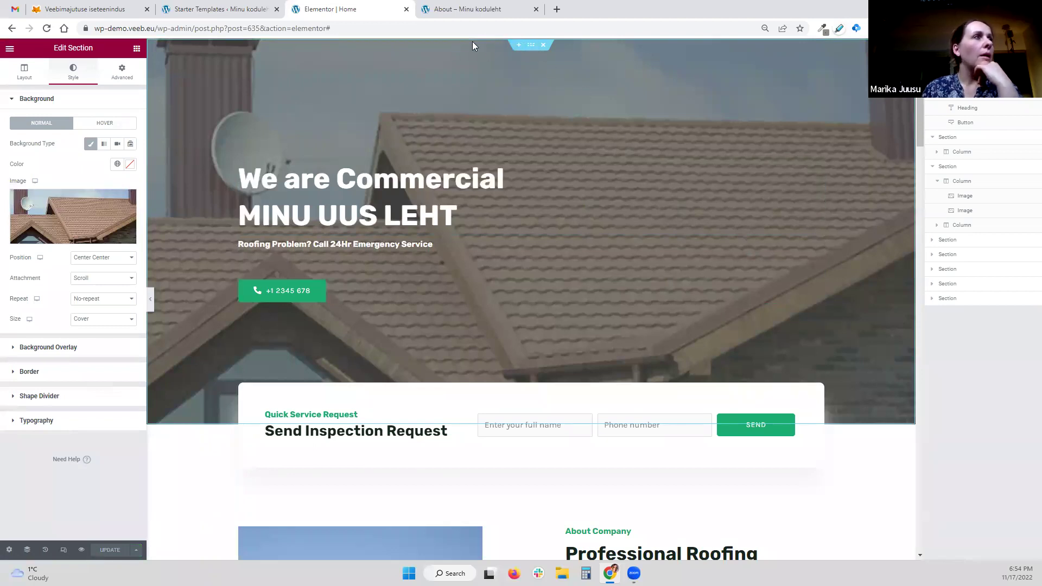
pyautogui.click(222, 9)
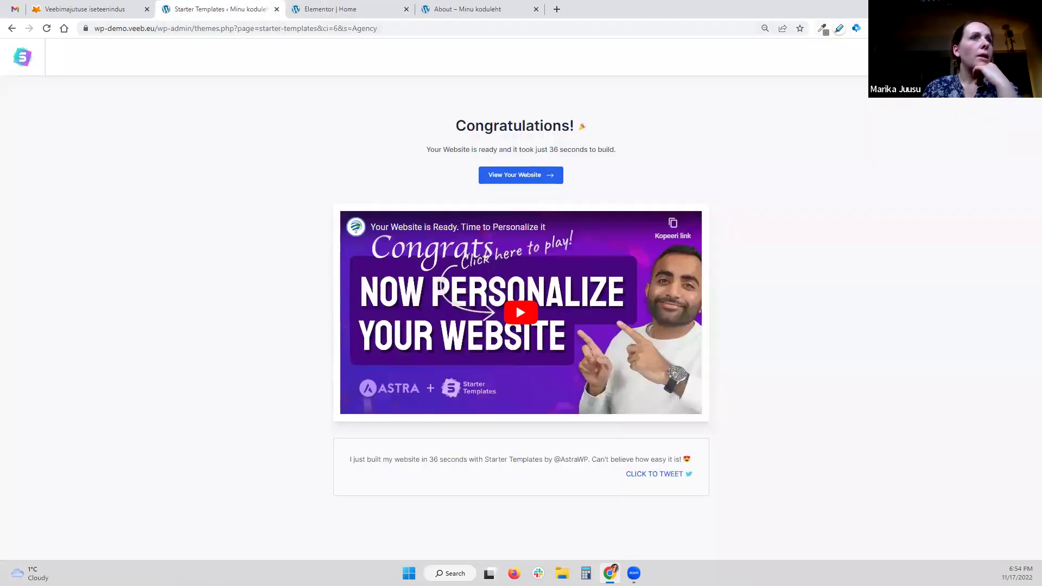
pyautogui.press('F5')
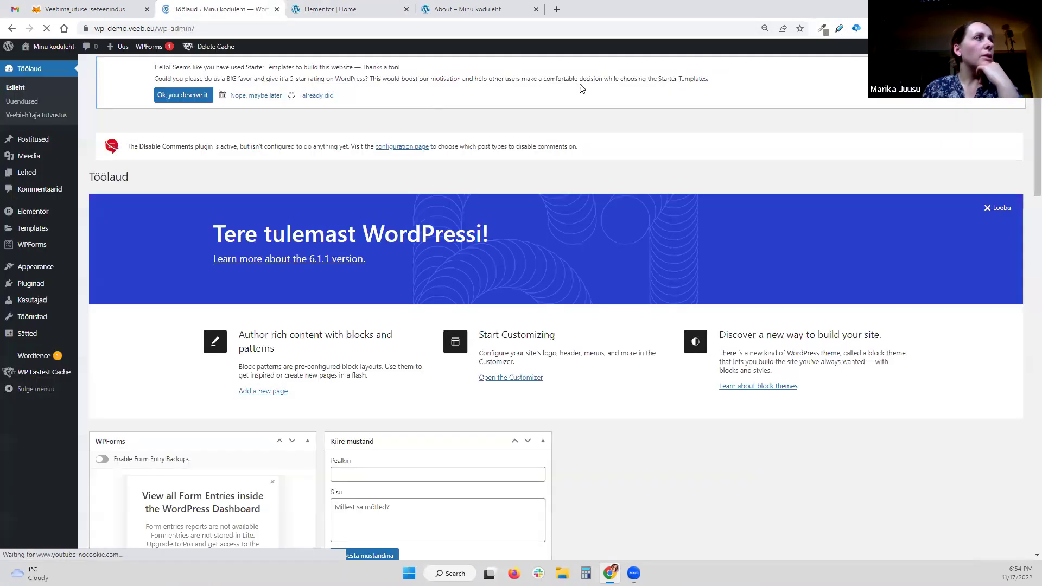
# - Open Appearance > Menüüd and load the Our Service menu
pyautogui.moveTo(42, 271)
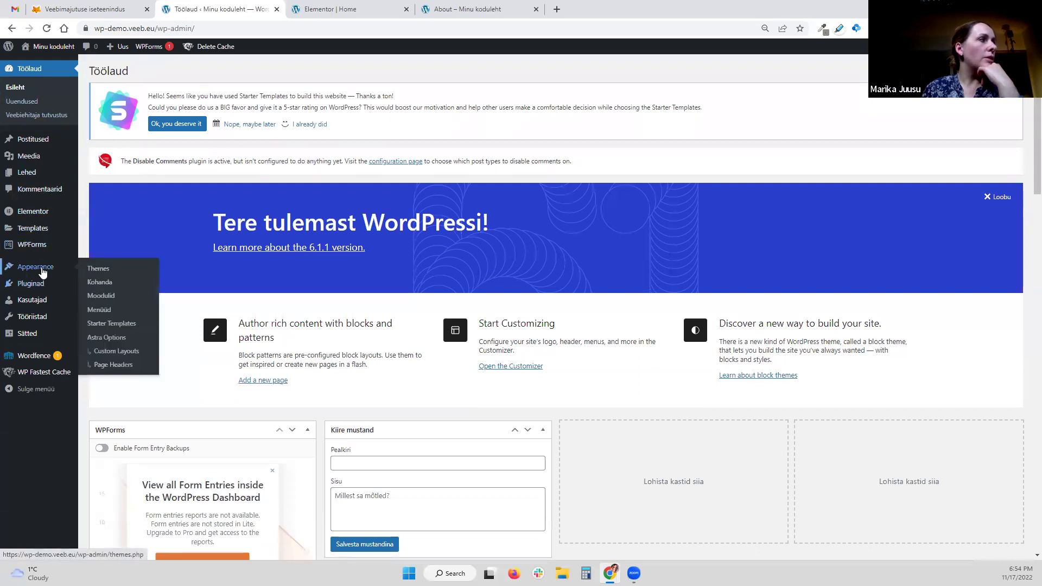
pyautogui.click(97, 314)
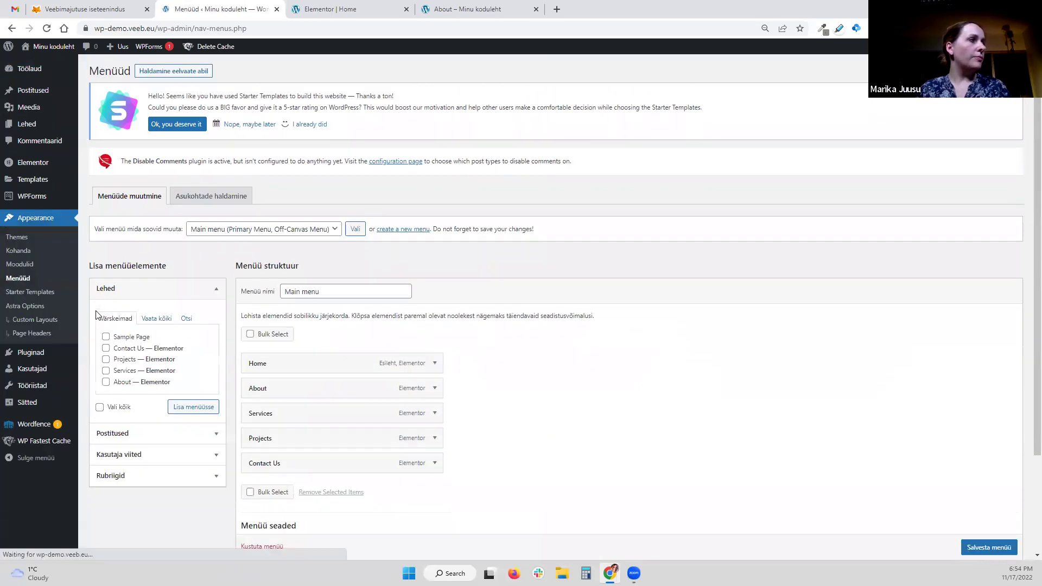
pyautogui.click(281, 234)
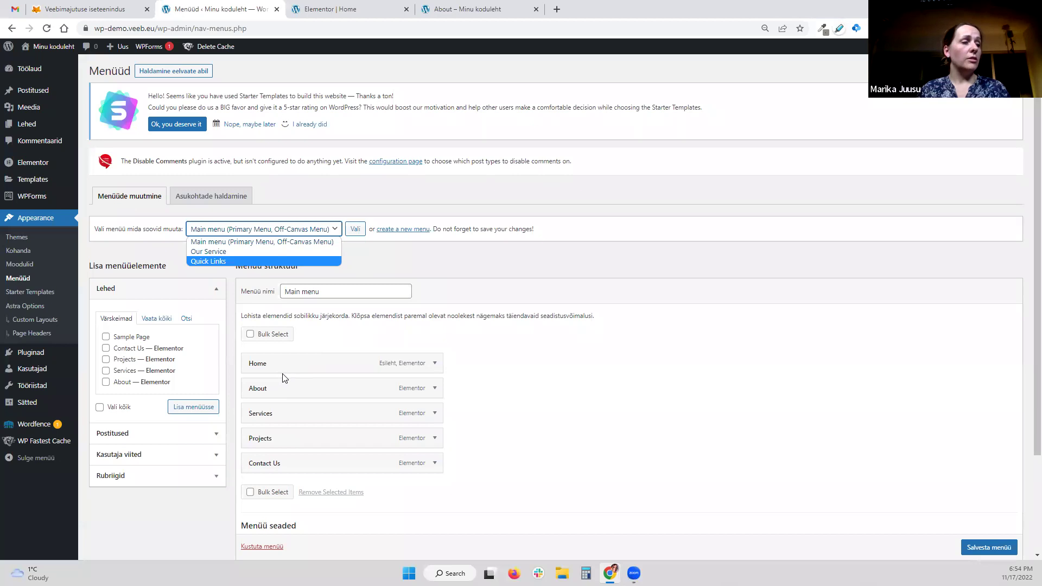
pyautogui.click(227, 253)
pyautogui.click(355, 228)
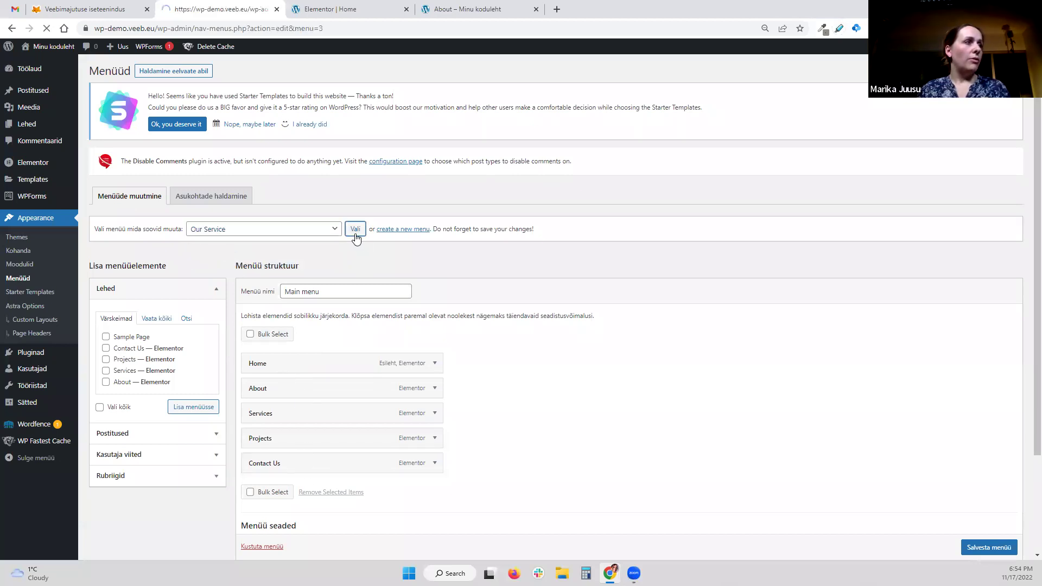
# - Choose Main menu from the menu dropdown and load it with Vali
pyautogui.click(385, 13)
pyautogui.hotkey('ctrl', 'shift', 'Tab')
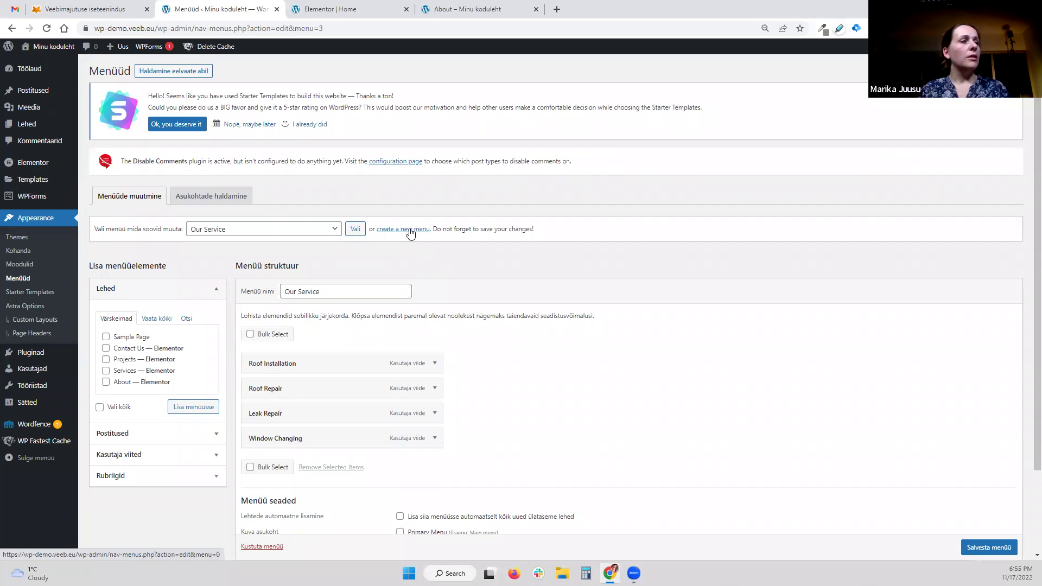
pyautogui.click(319, 231)
pyautogui.click(313, 242)
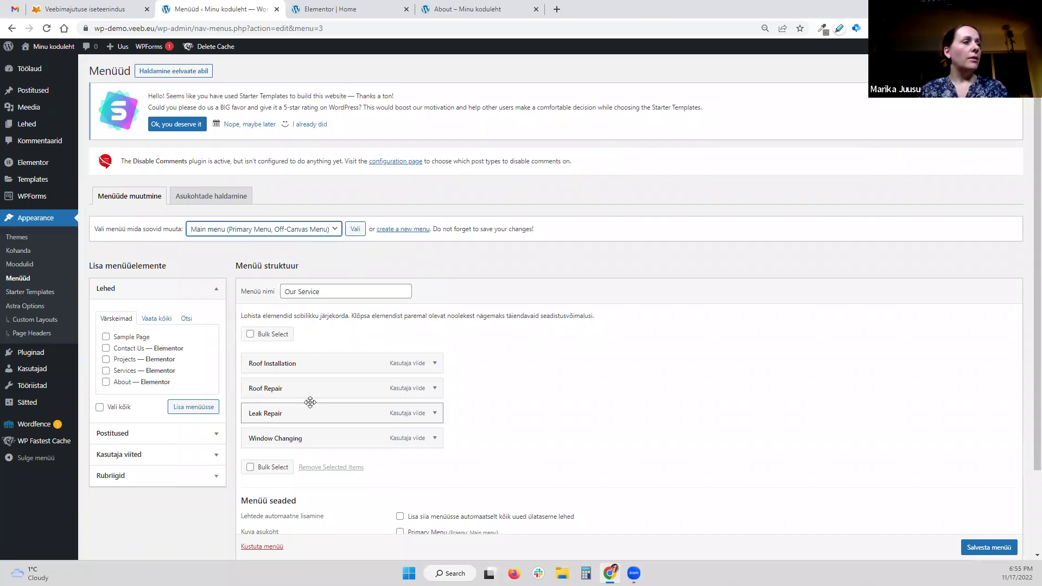
pyautogui.scroll(-1, 312, 401)
pyautogui.click(356, 194)
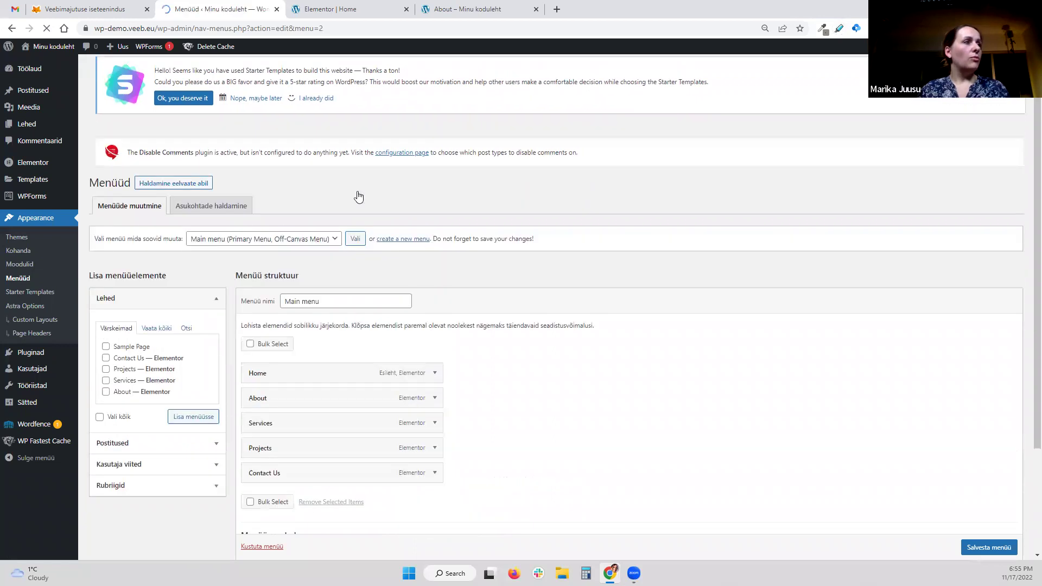
# - Remove About, Services, Projects and Contact Us from the Main menu, leaving only Home
pyautogui.click(435, 389)
pyautogui.scroll(-1, 326, 410)
pyautogui.click(254, 434)
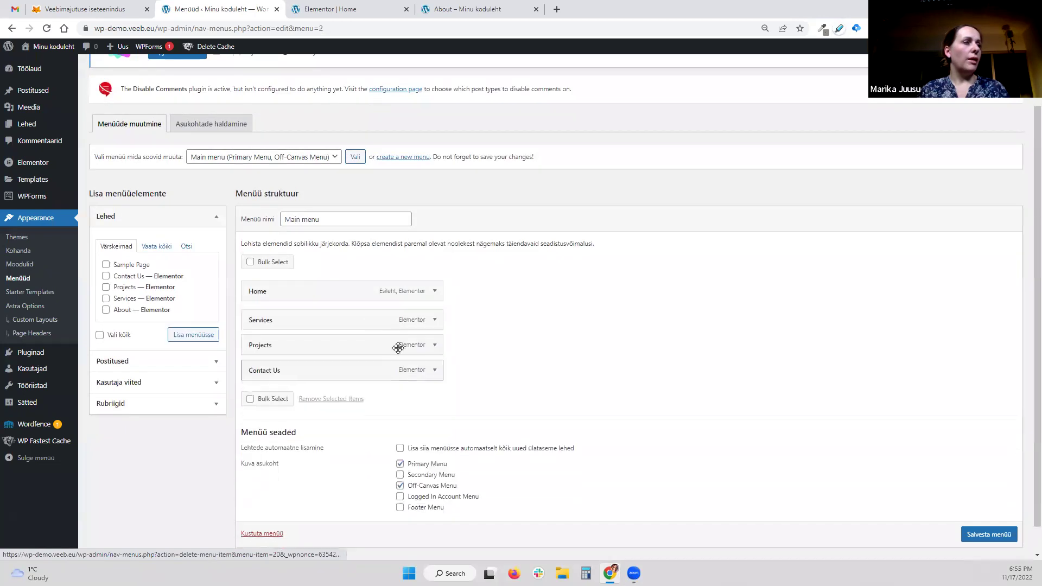
pyautogui.click(434, 316)
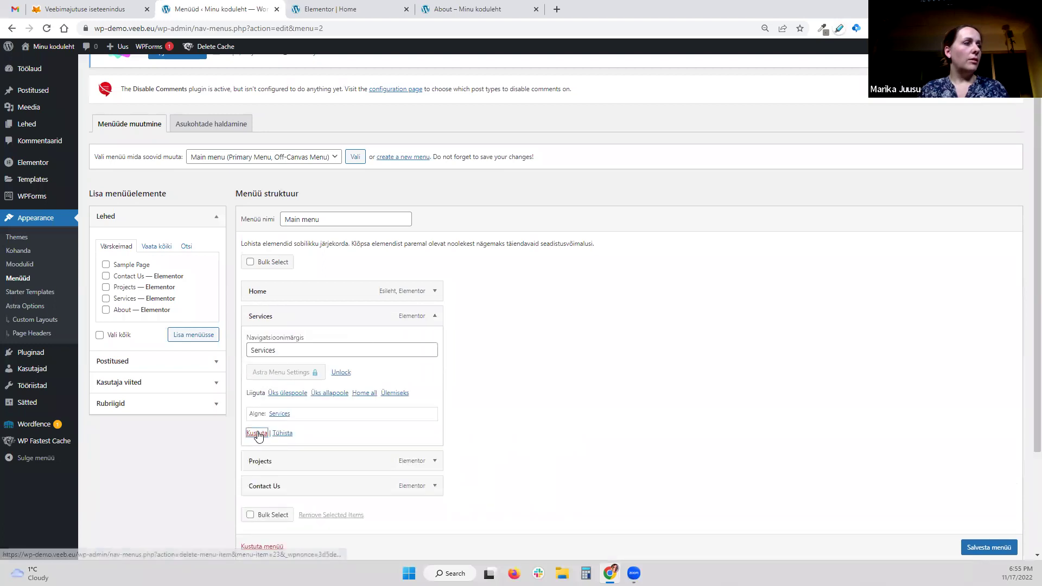
pyautogui.click(255, 432)
pyautogui.click(436, 320)
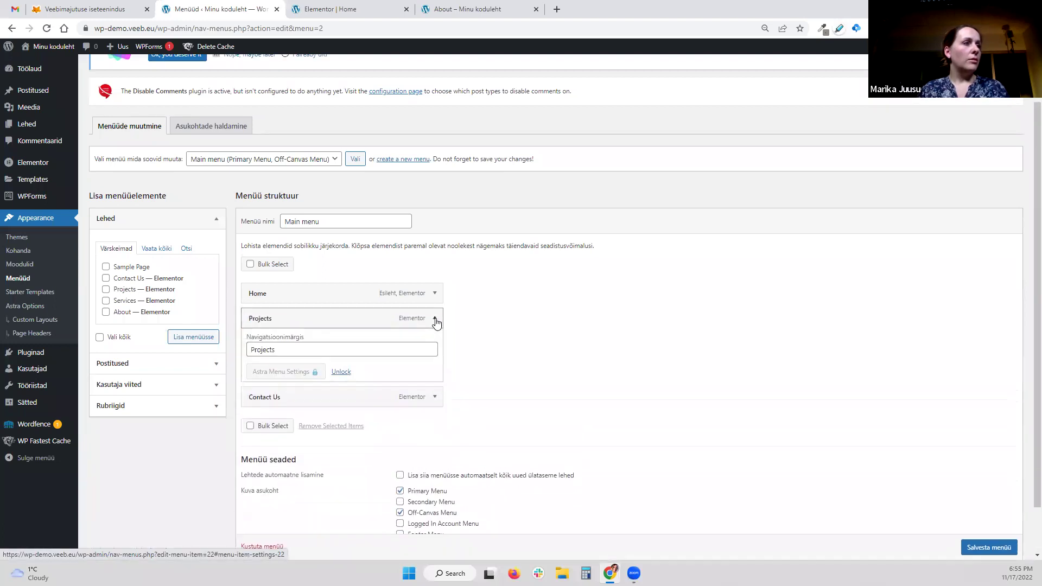
pyautogui.click(254, 436)
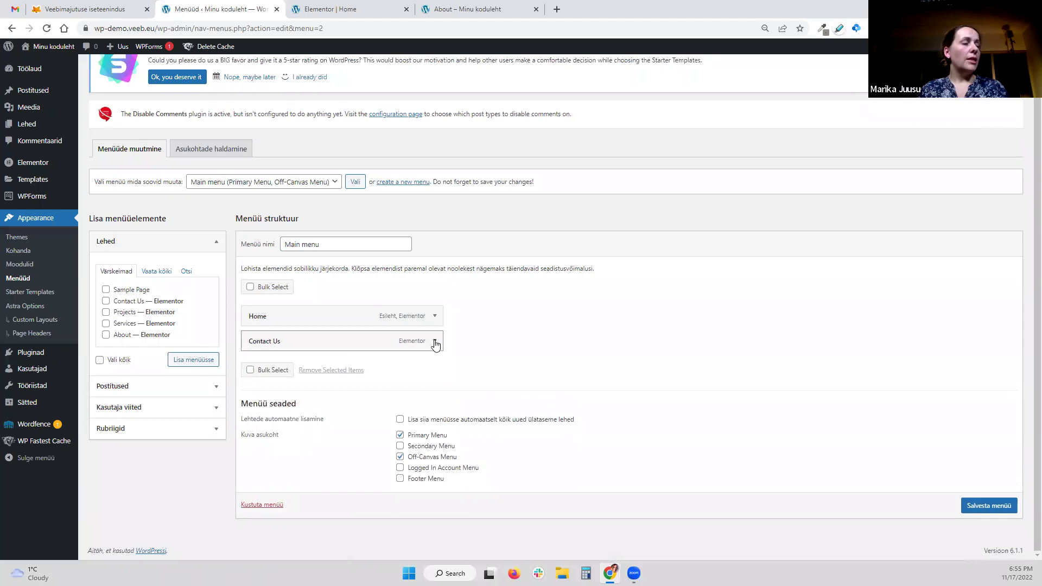
pyautogui.click(434, 341)
pyautogui.click(256, 458)
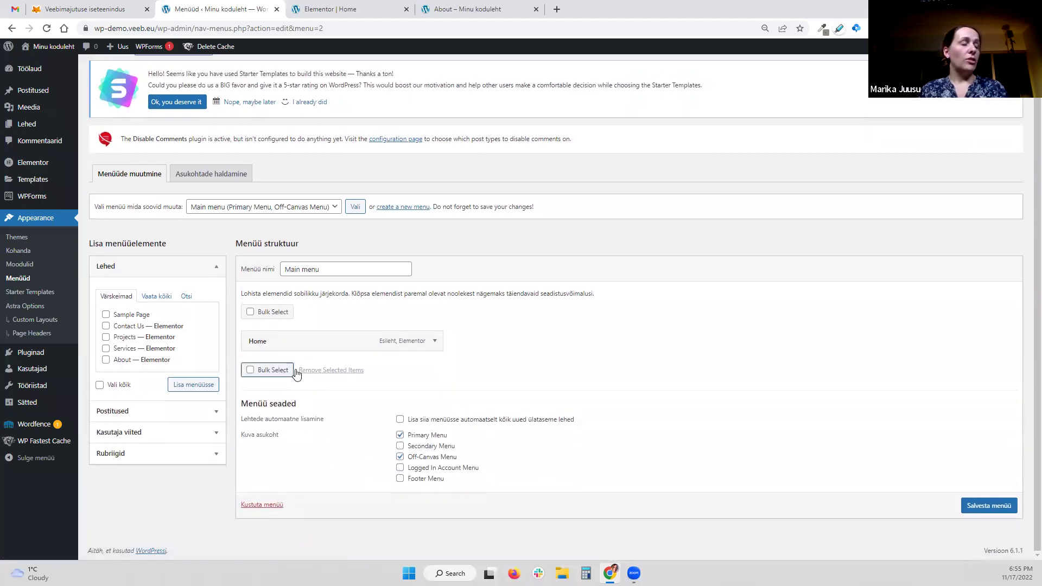
# - Save the menu with Salvesta menüü and view the site preview
pyautogui.moveTo(34, 132)
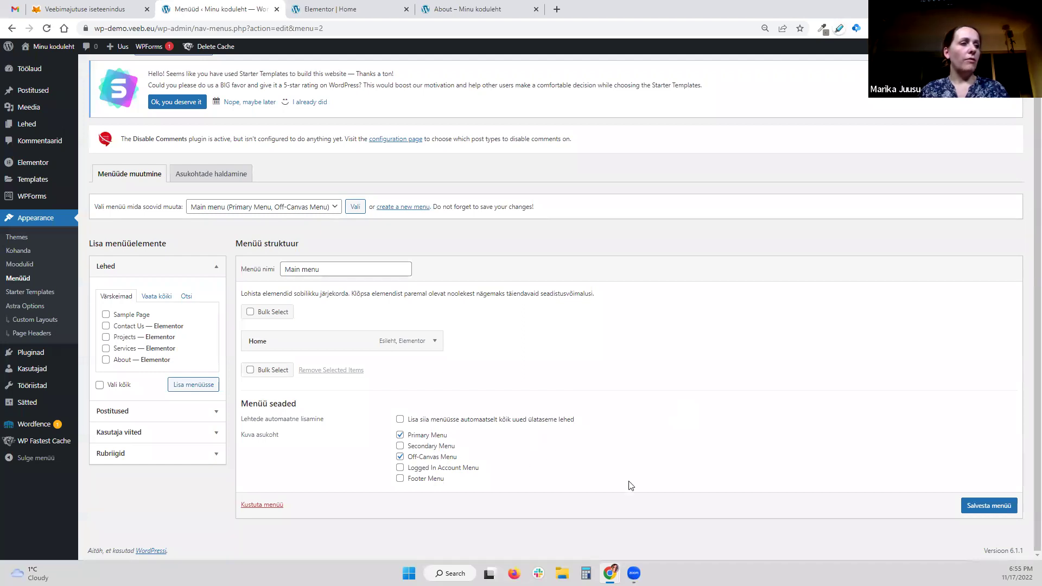
pyautogui.click(992, 505)
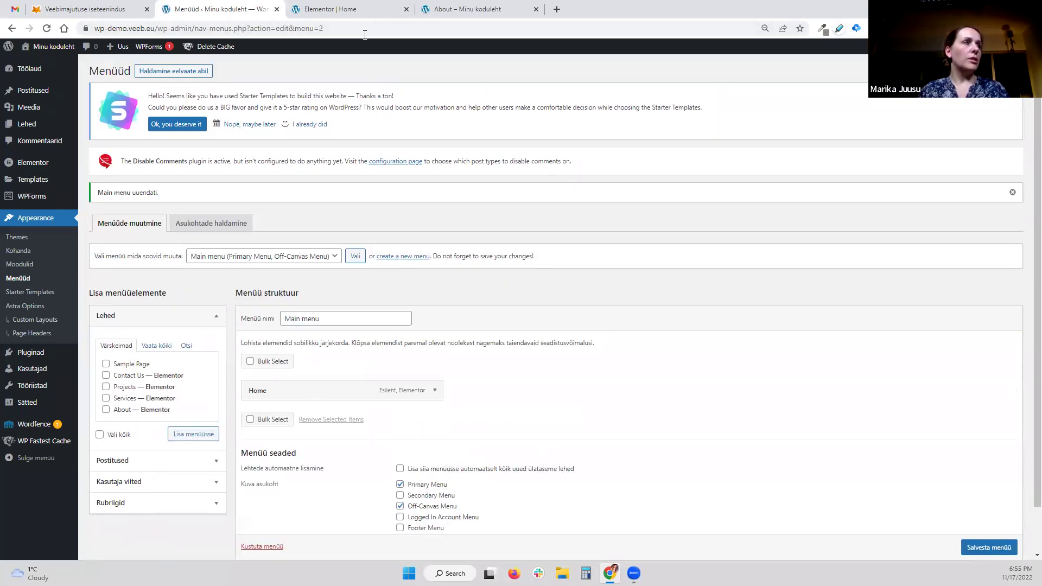
pyautogui.click(351, 12)
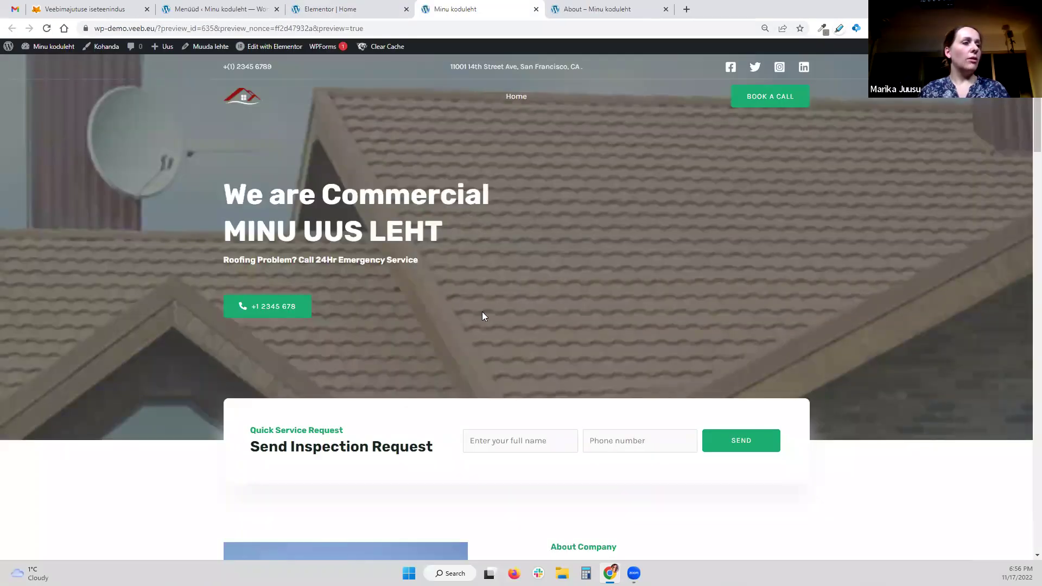
pyautogui.scroll(-7, 482, 317)
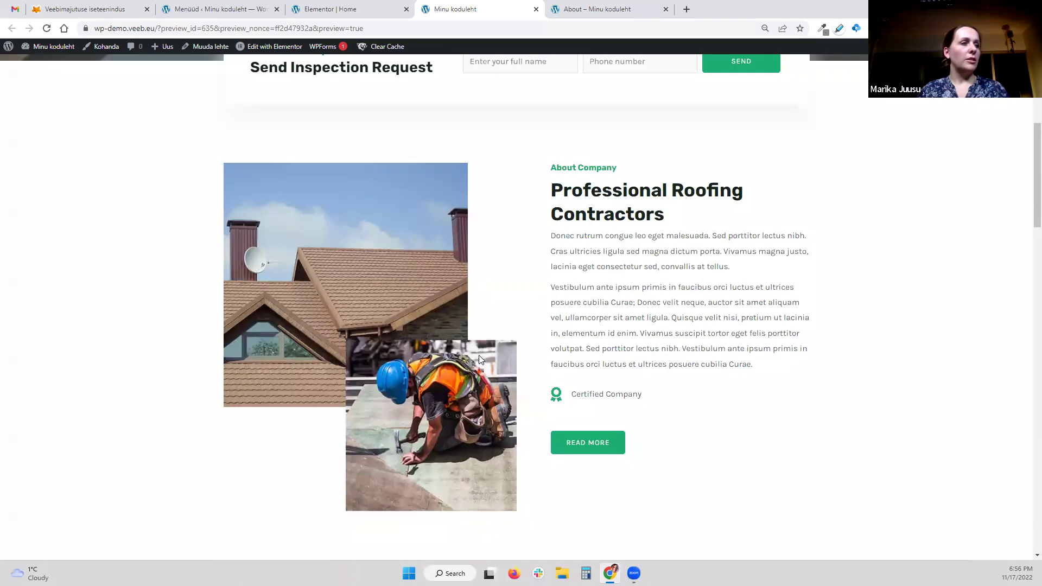
pyautogui.scroll(-5, 480, 359)
pyautogui.scroll(12, 469, 348)
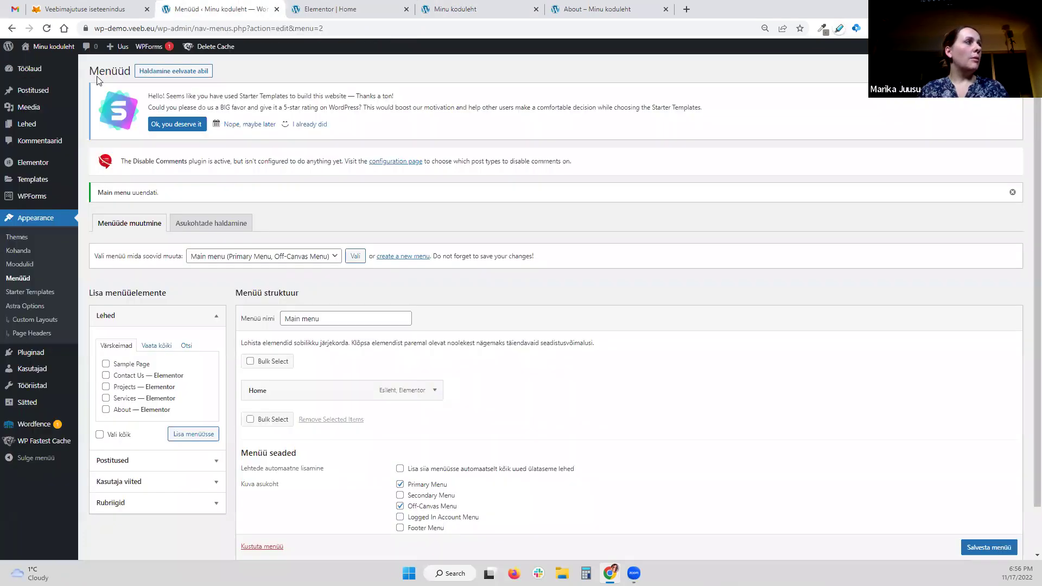
pyautogui.click(236, 9)
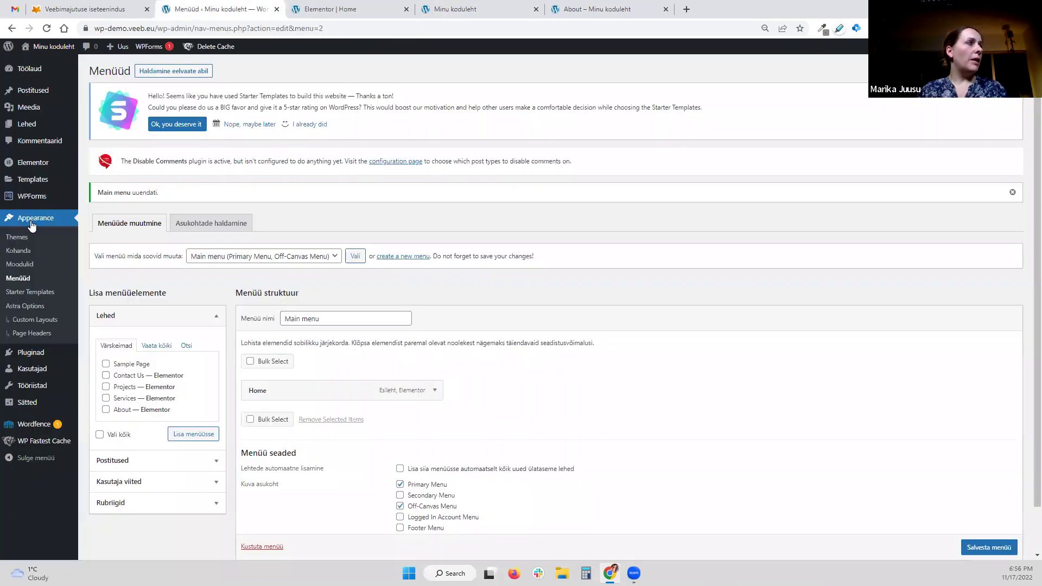
# - In Customizer's Header Builder, inspect the Button settings ('Book A Call', link '#'), then return to the element list
pyautogui.click(25, 255)
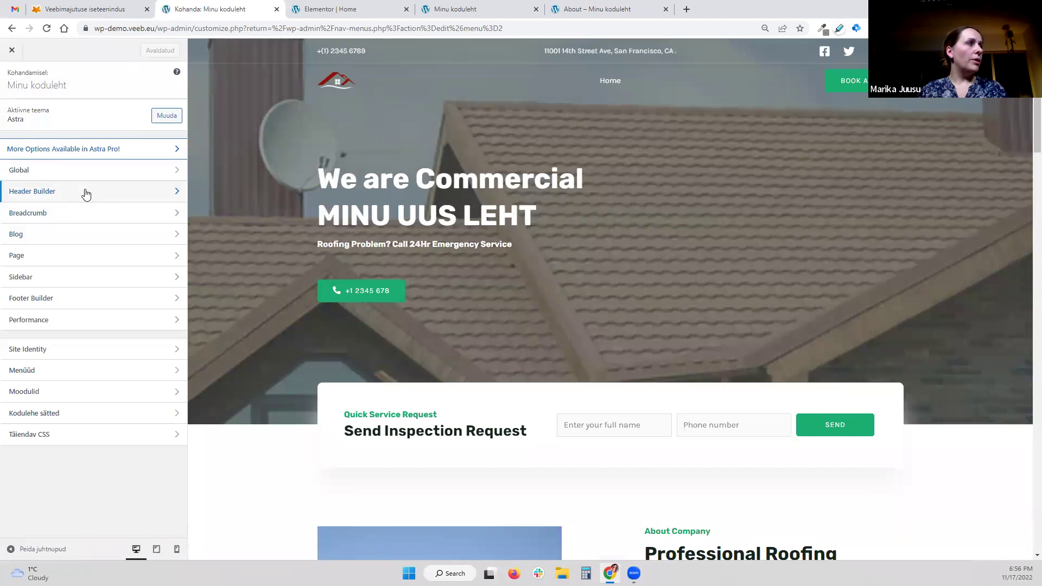
pyautogui.click(85, 191)
pyautogui.click(163, 226)
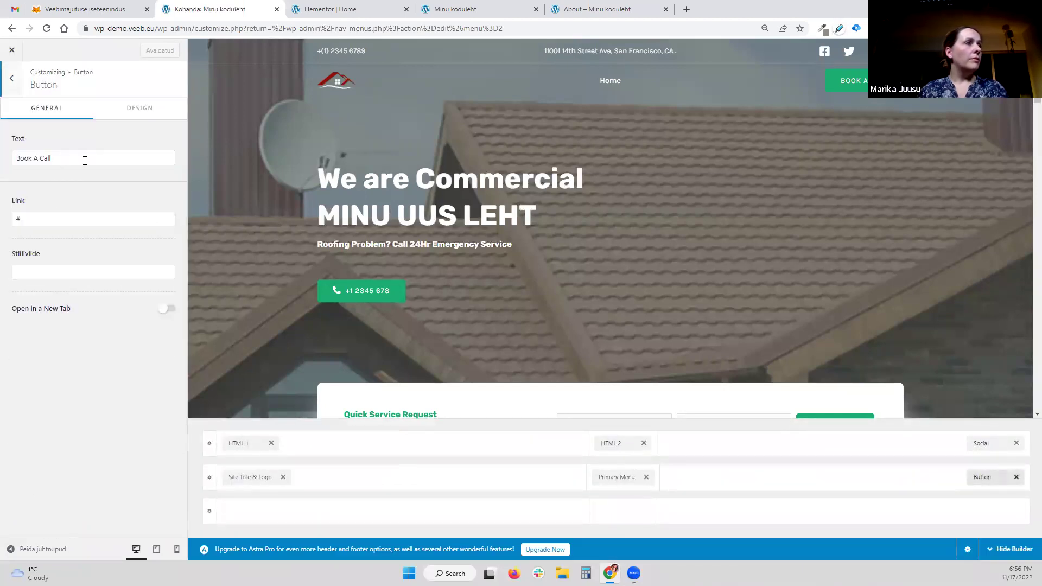
pyautogui.click(8, 90)
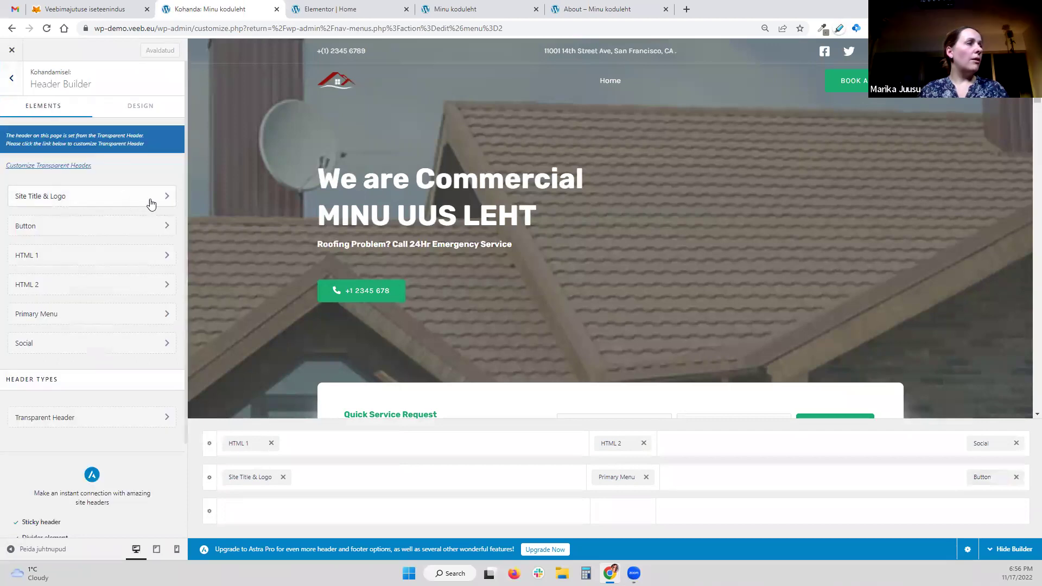
pyautogui.click(163, 223)
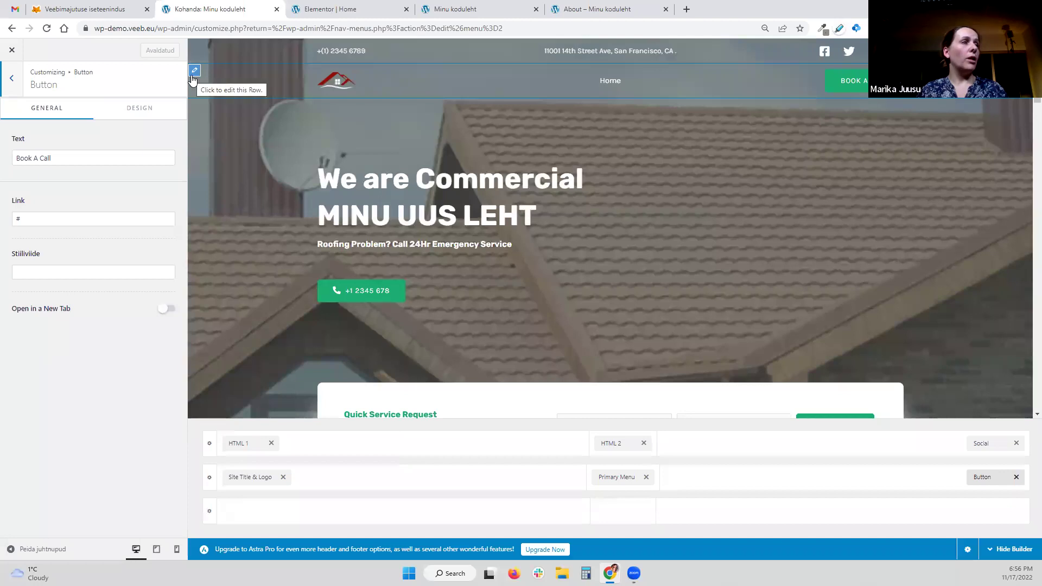
pyautogui.click(13, 81)
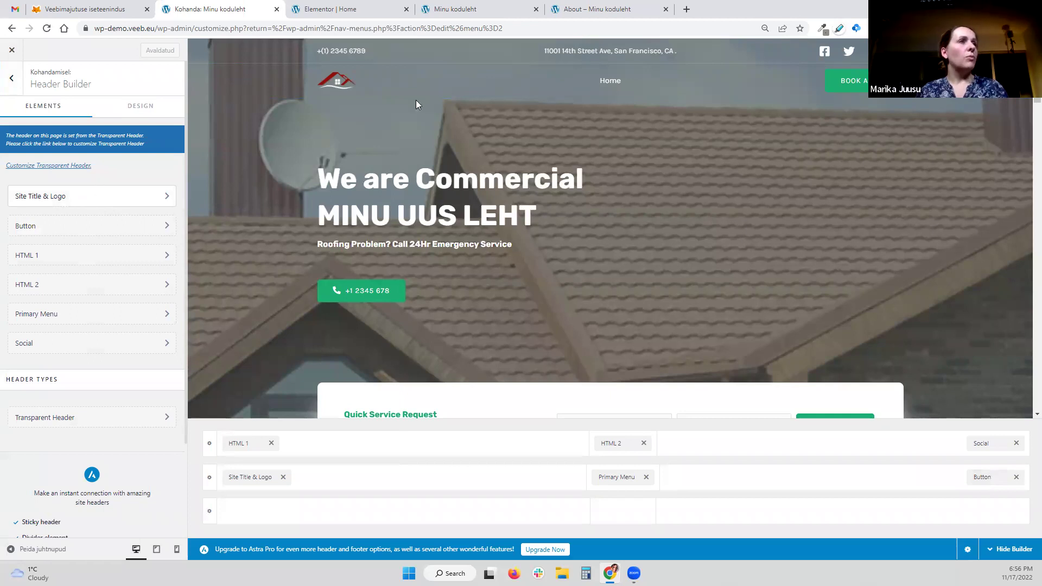
# - Google 'elementor header and footer builder' in a new tab, open the plugin result, then return to Customizer
pyautogui.click(686, 12)
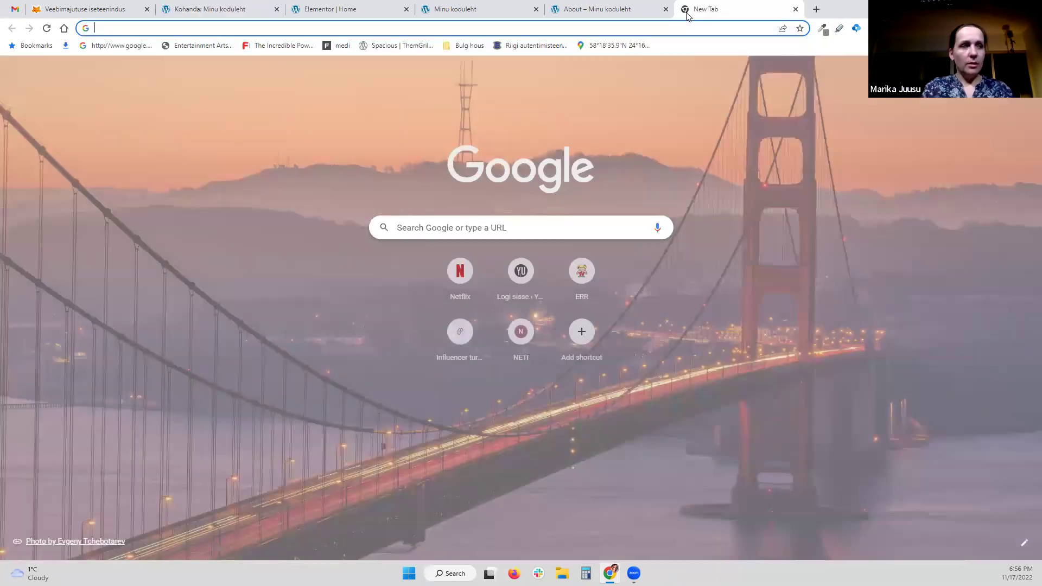
pyautogui.write('h')
pyautogui.press('BackSpace')
pyautogui.press('BackSpace')
pyautogui.write('ELEMENTOR')
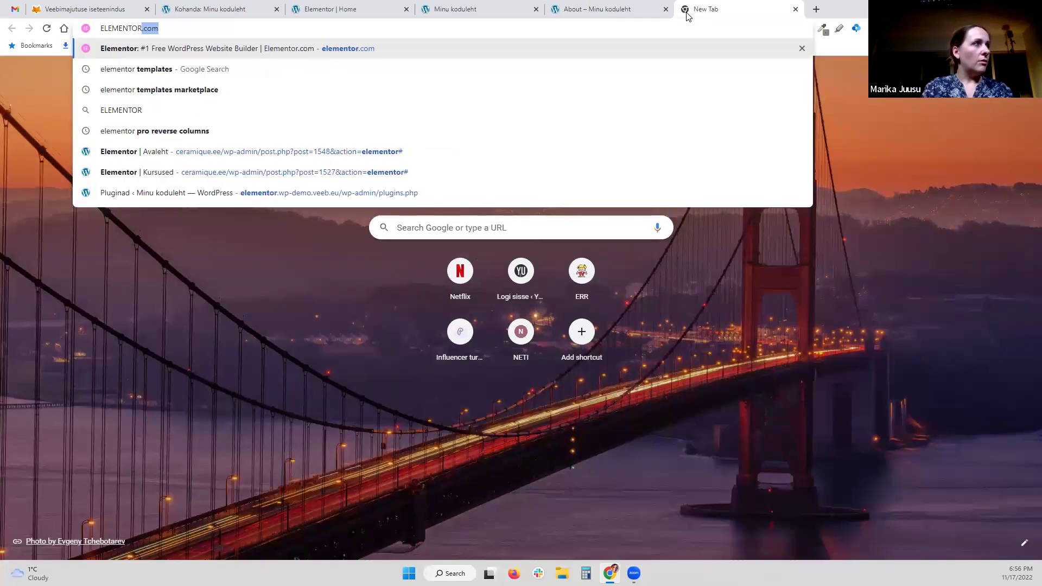
pyautogui.write(' heade')
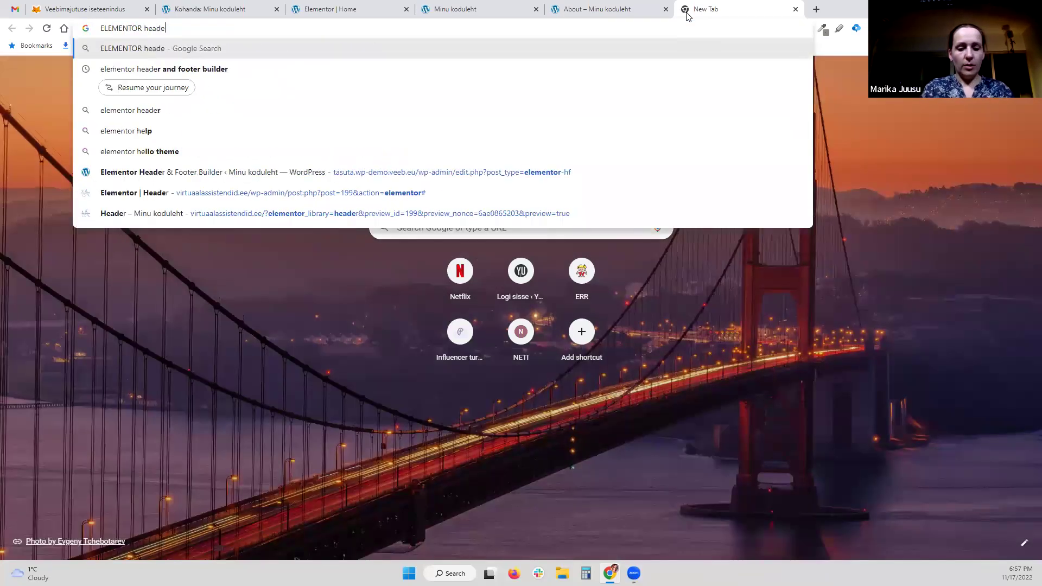
pyautogui.write('r adn')
pyautogui.press('BackSpace')
pyautogui.press('BackSpace')
pyautogui.press('BackSpace')
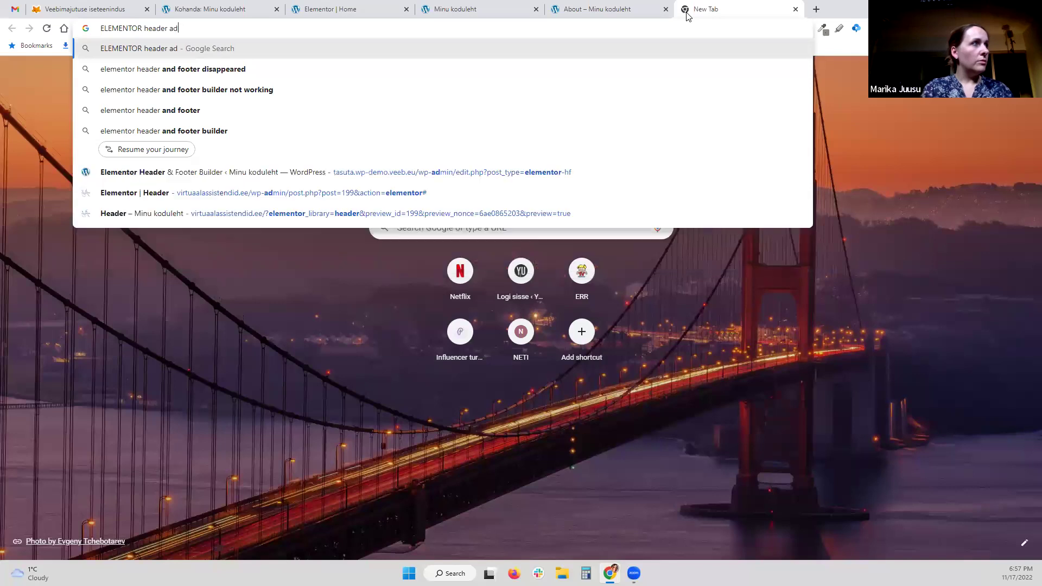
pyautogui.write('nd')
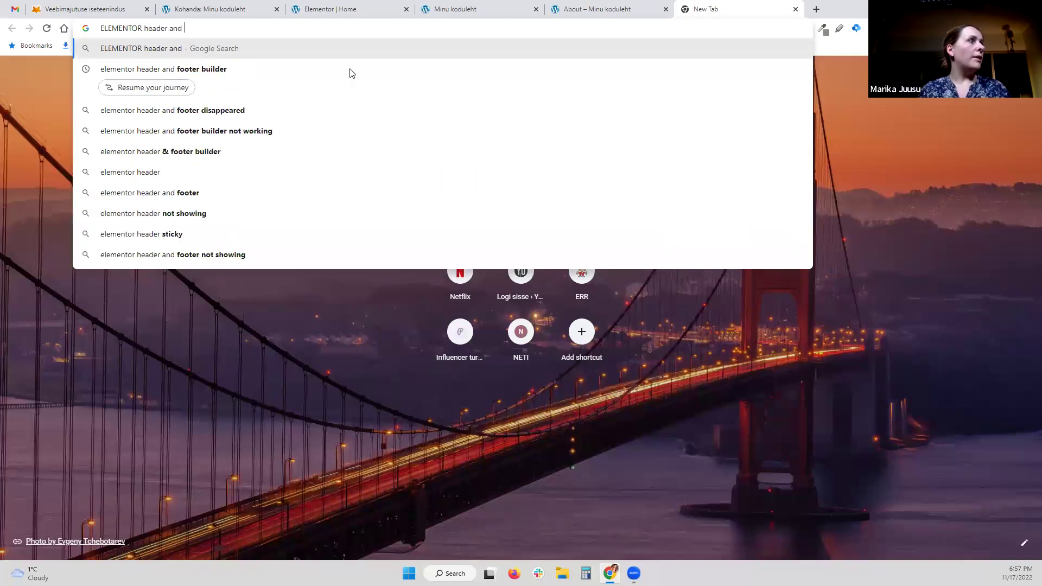
pyautogui.click(288, 68)
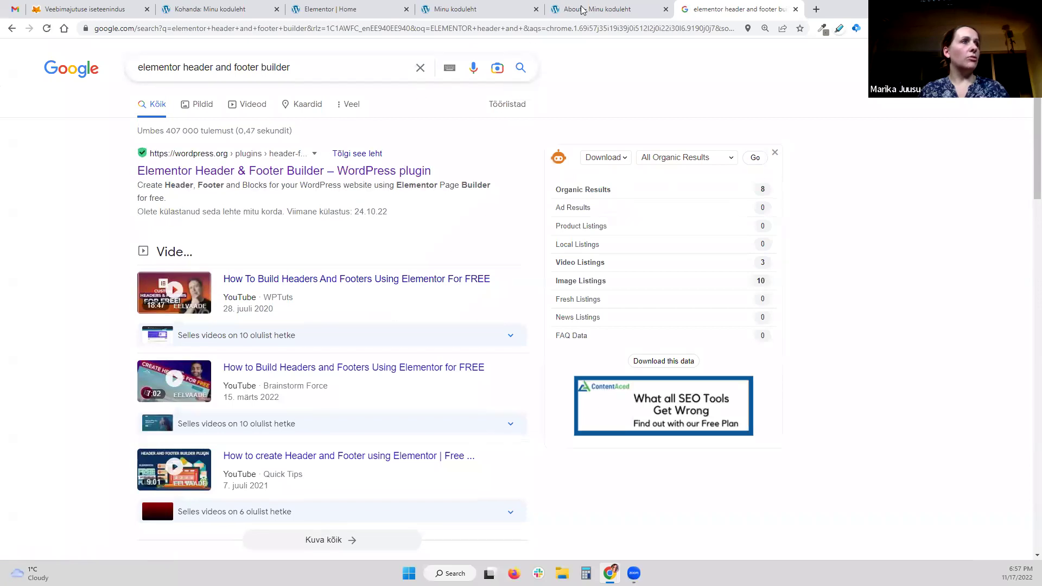
pyautogui.click(286, 181)
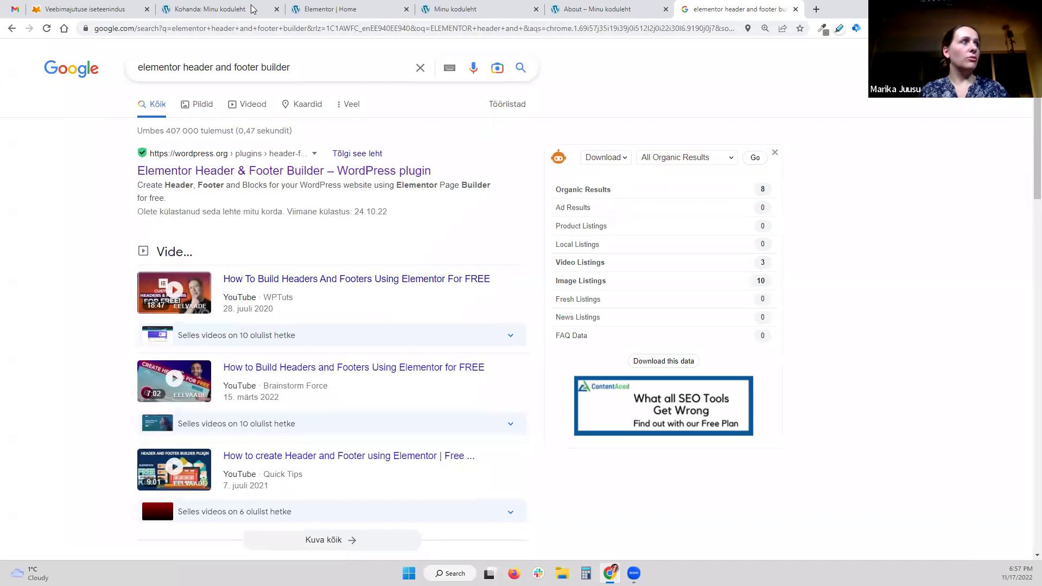
pyautogui.click(211, 9)
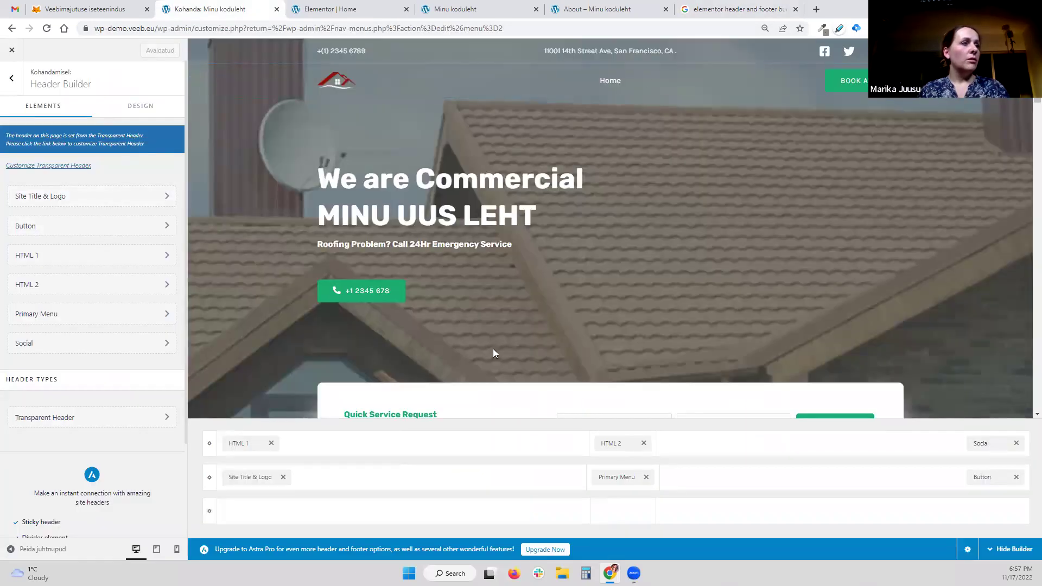
# - Close the search, About, site preview and Elementor tabs, and exit the Customizer to Menus
pyautogui.scroll(-5, 493, 353)
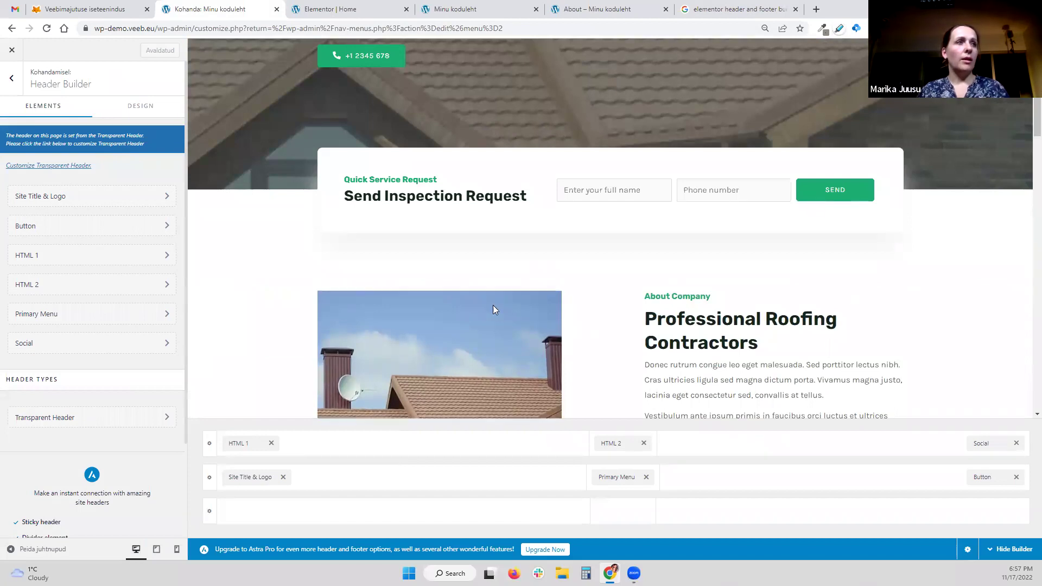
pyautogui.click(14, 84)
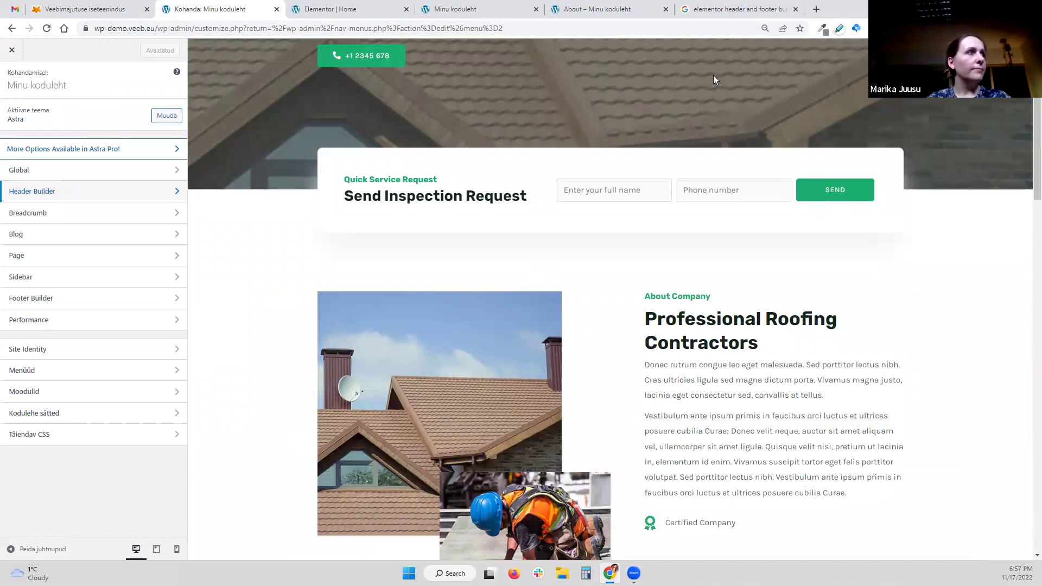
pyautogui.click(795, 10)
pyautogui.click(666, 9)
pyautogui.click(536, 9)
pyautogui.click(406, 9)
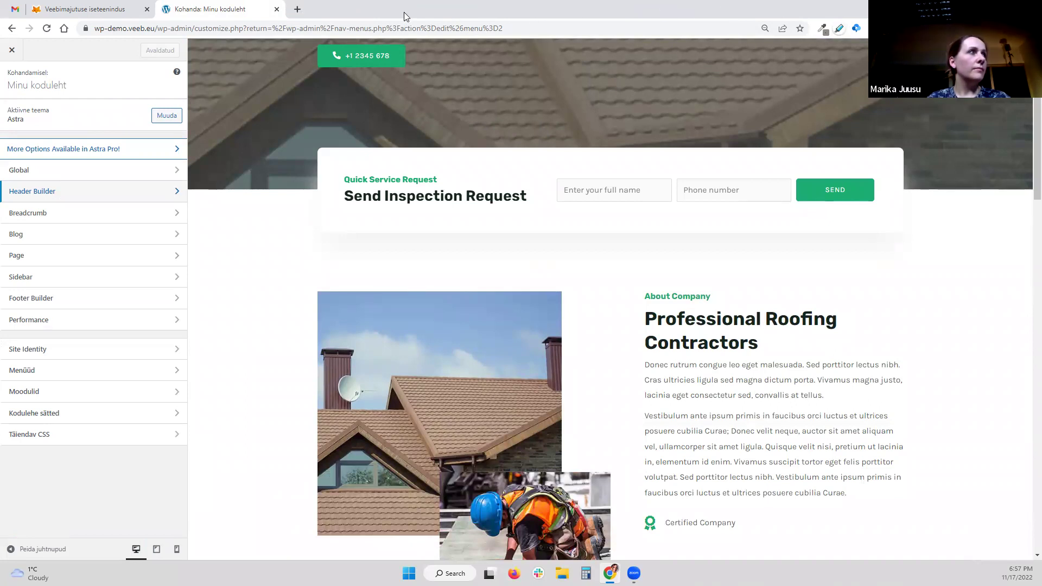
pyautogui.click(12, 50)
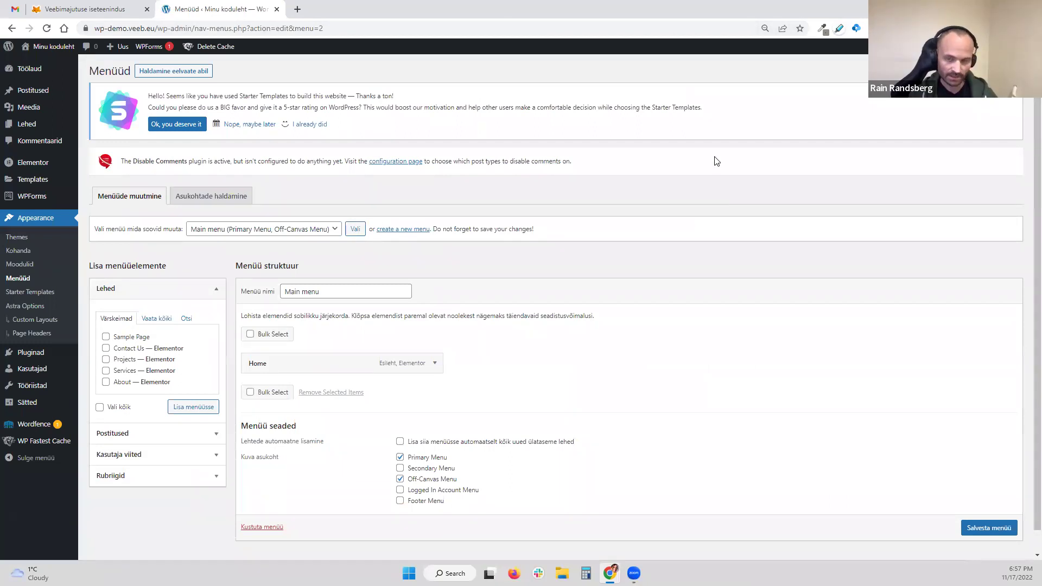
# - Switch to the Veebimajutuse iseteenindus tab showing the Koduleht > WordPress sites list
pyautogui.click(107, 10)
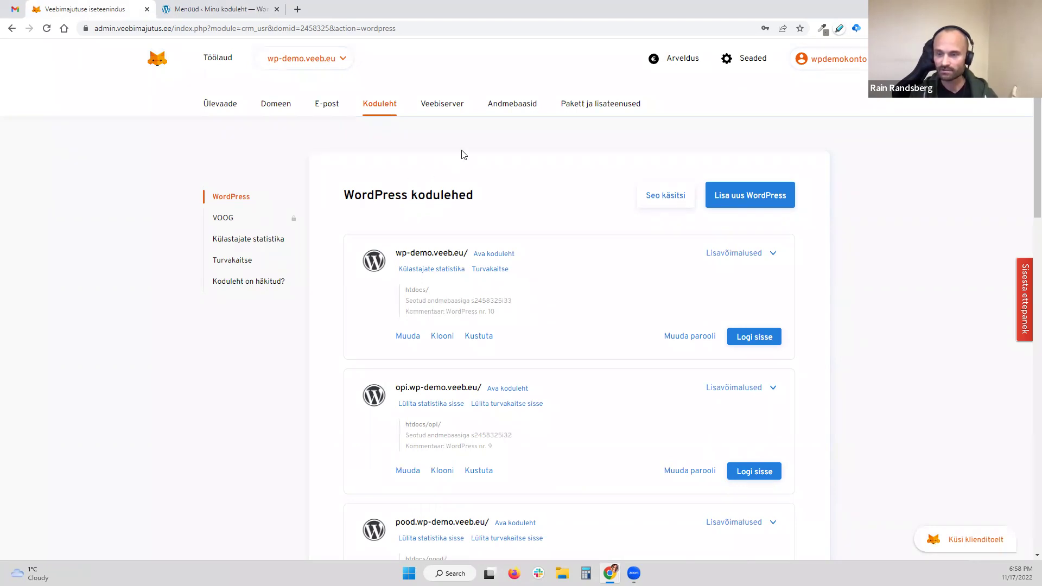
pyautogui.click(452, 106)
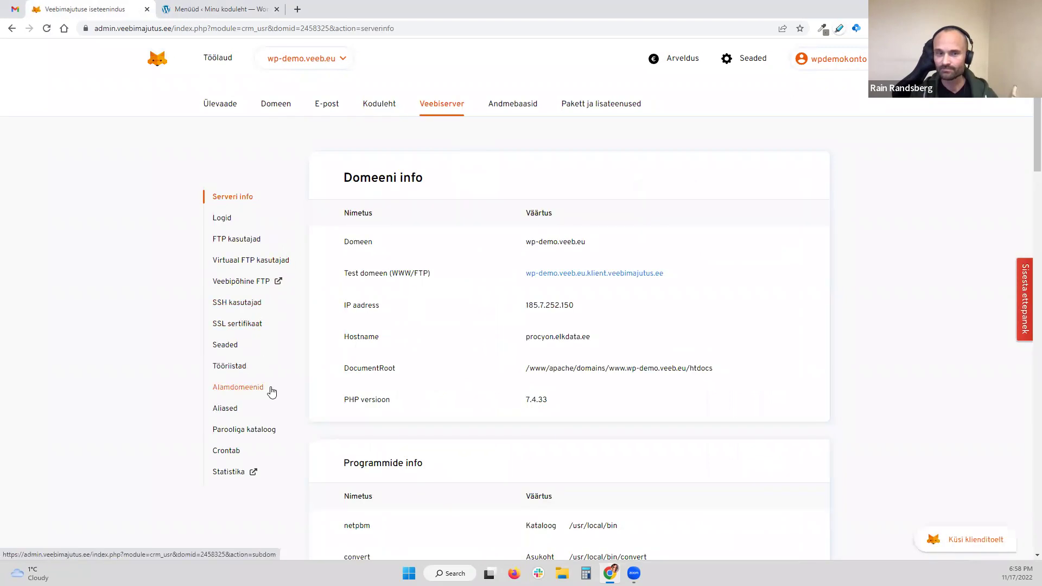
pyautogui.click(240, 329)
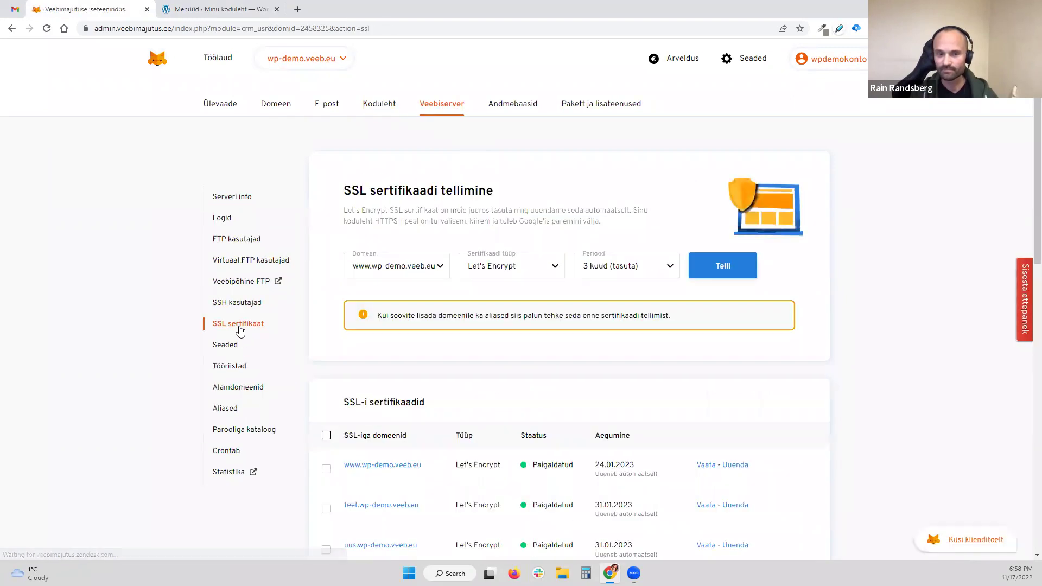
pyautogui.click(418, 268)
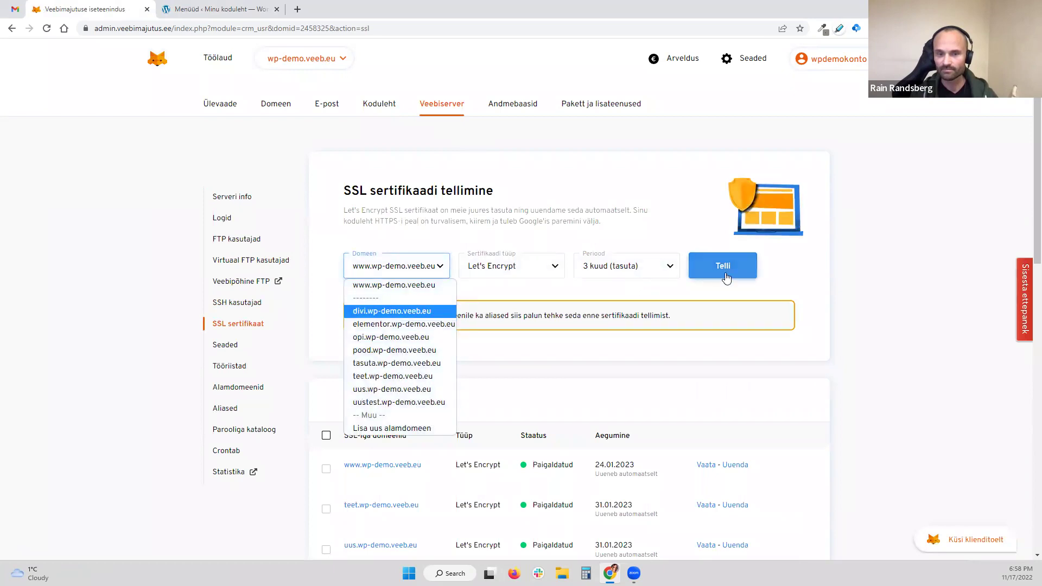
pyautogui.click(652, 287)
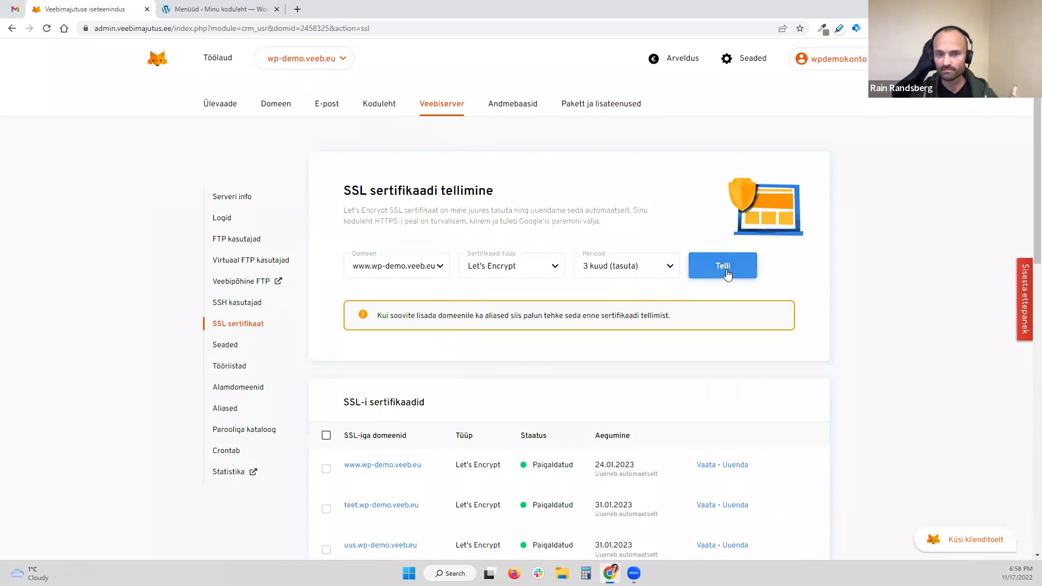
pyautogui.click(639, 268)
pyautogui.click(694, 291)
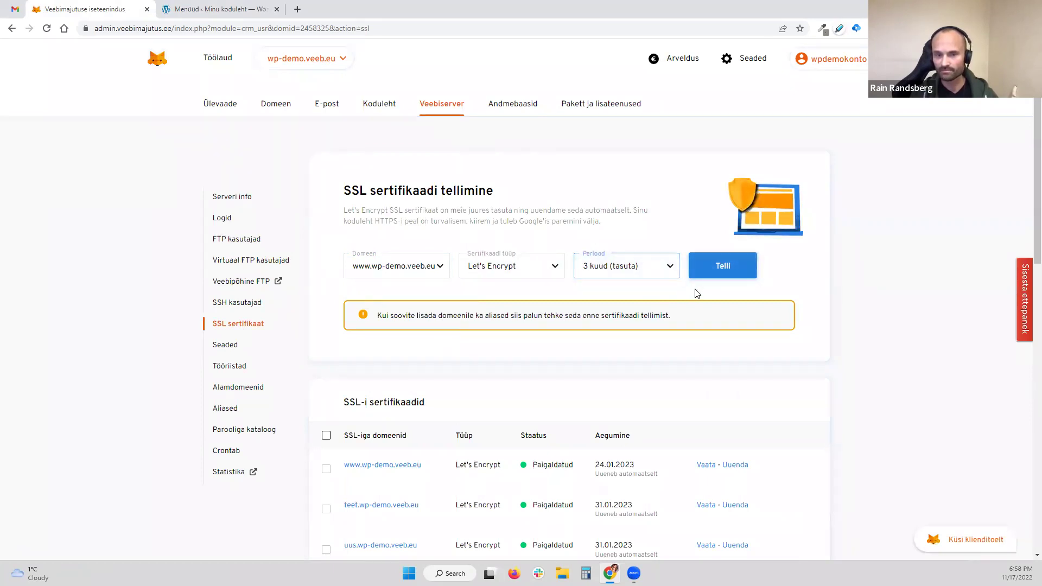
pyautogui.click(711, 266)
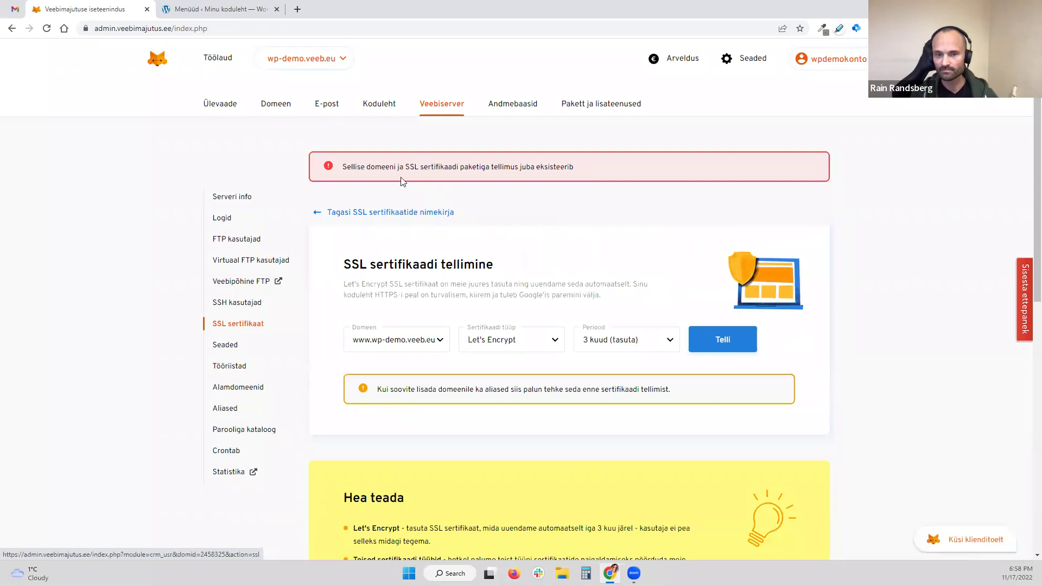
pyautogui.scroll(-4, 471, 304)
pyautogui.scroll(4, 471, 311)
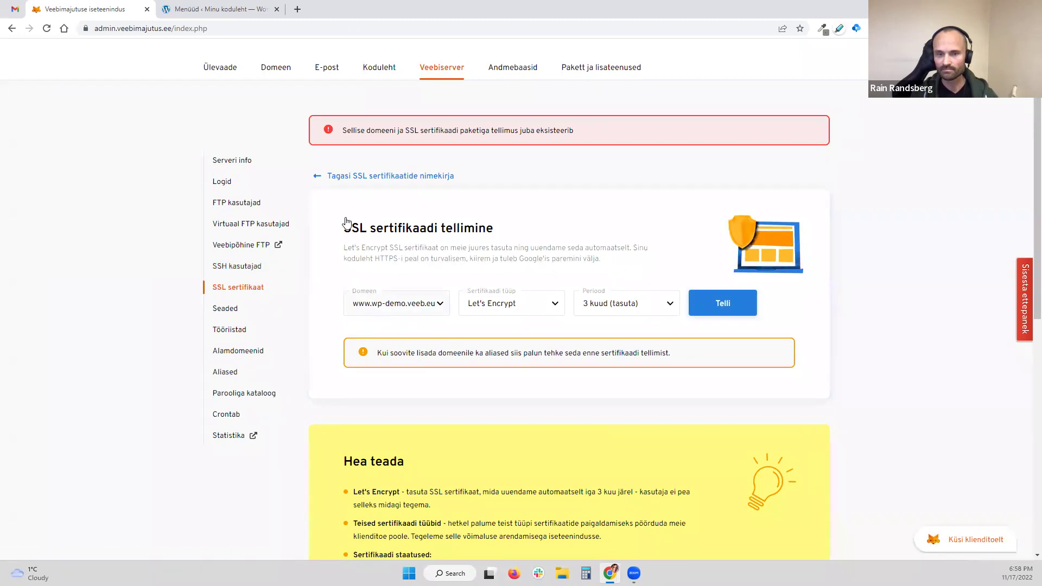
# - Load youtube.com in a new browser tab
pyautogui.click(297, 10)
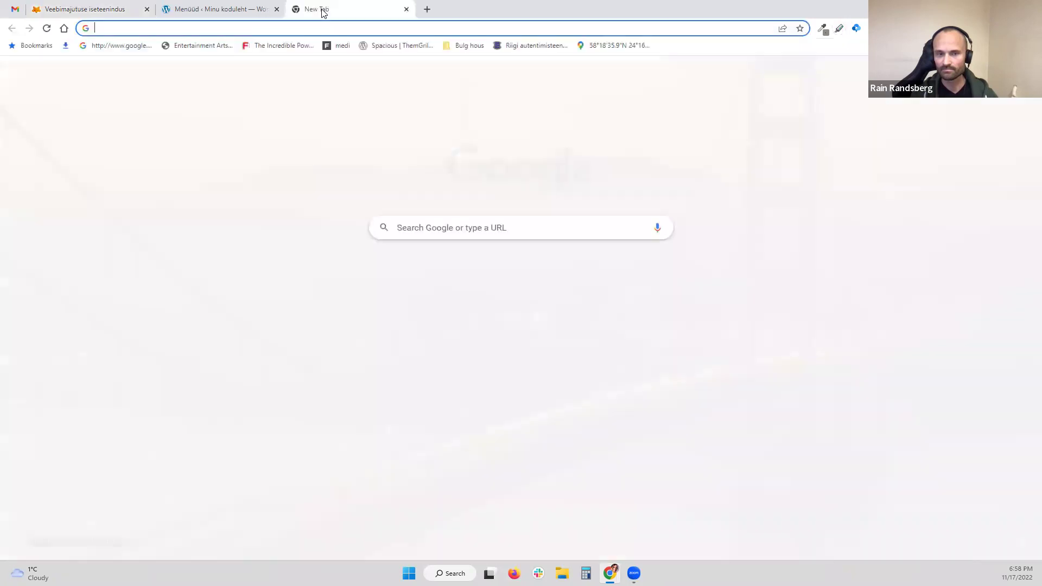
pyautogui.write('yout')
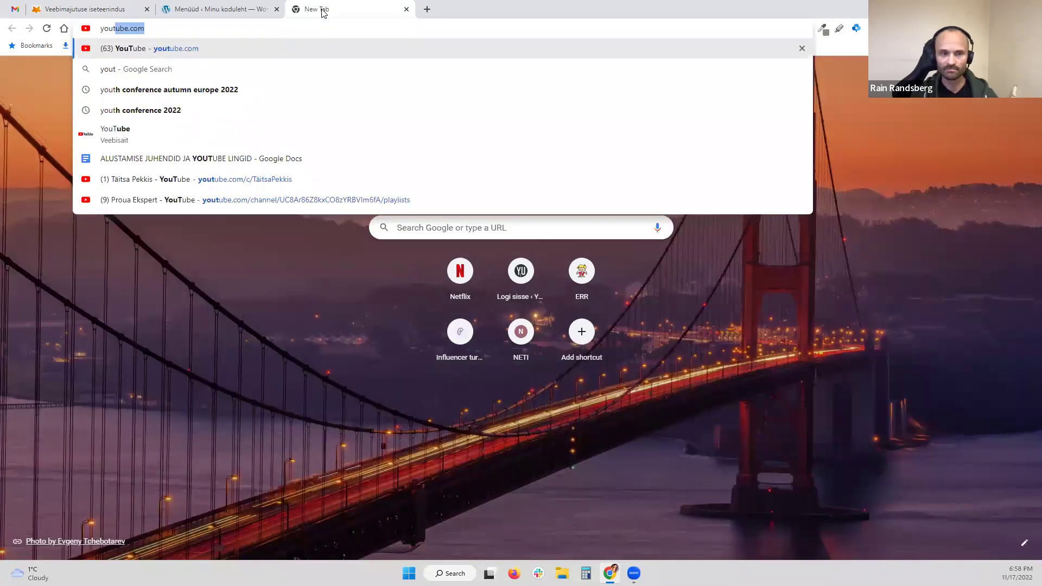
pyautogui.write('ube')
pyautogui.press('Return')
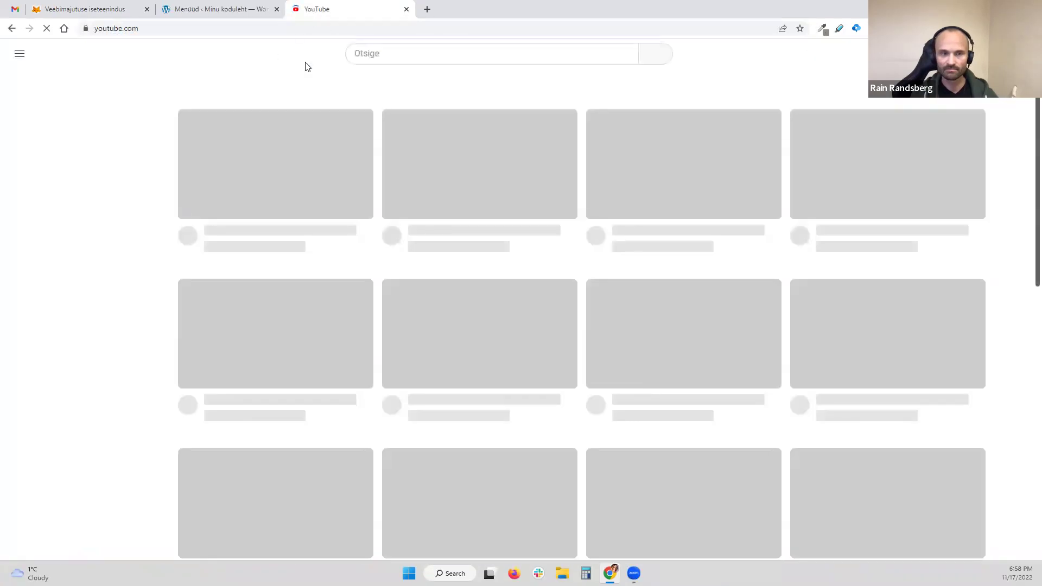
# - Search YouTube for 'SSL veebimajutus' and scroll through the resulting videos
pyautogui.click(366, 54)
pyautogui.write('SSt')
pyautogui.write(' veebimajutus')
pyautogui.press('Return')
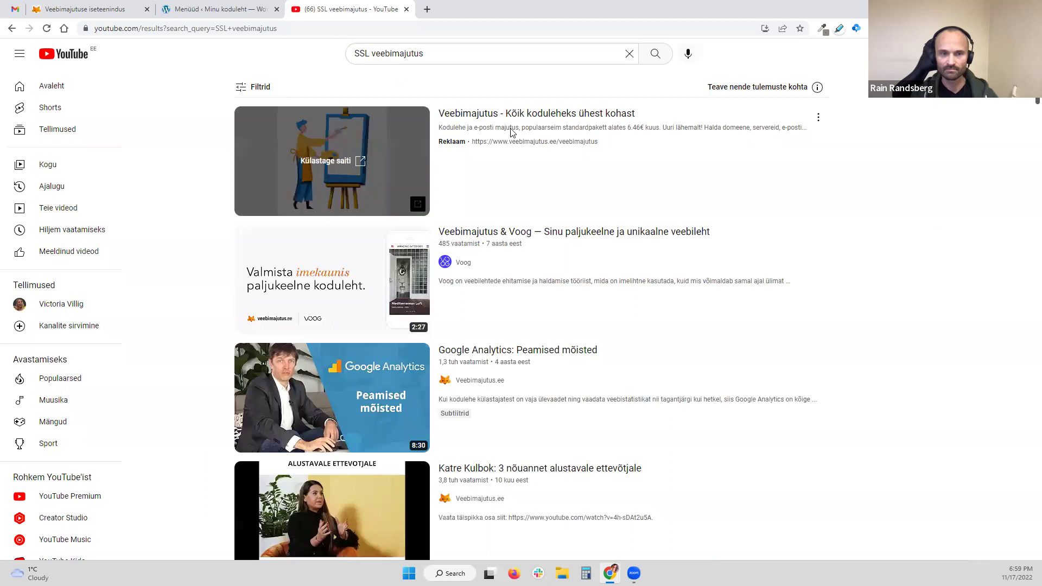
pyautogui.scroll(-2, 505, 347)
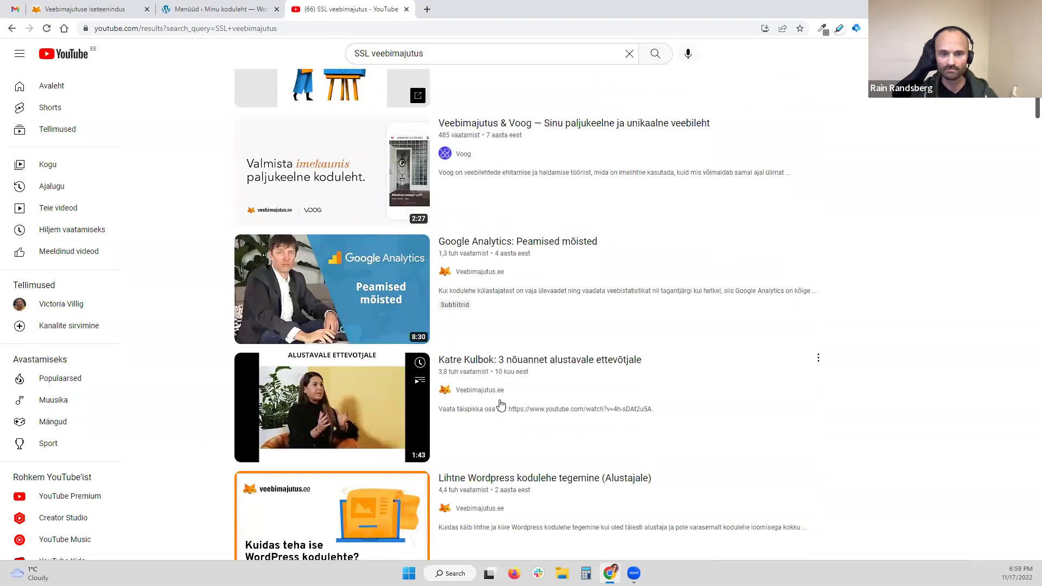
pyautogui.scroll(-7, 500, 404)
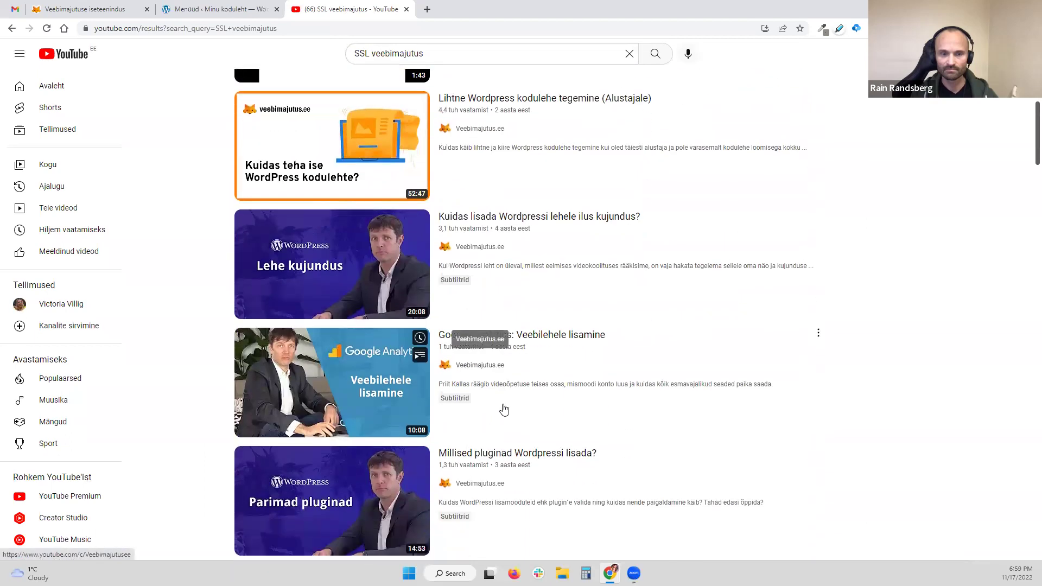
pyautogui.scroll(-5, 504, 409)
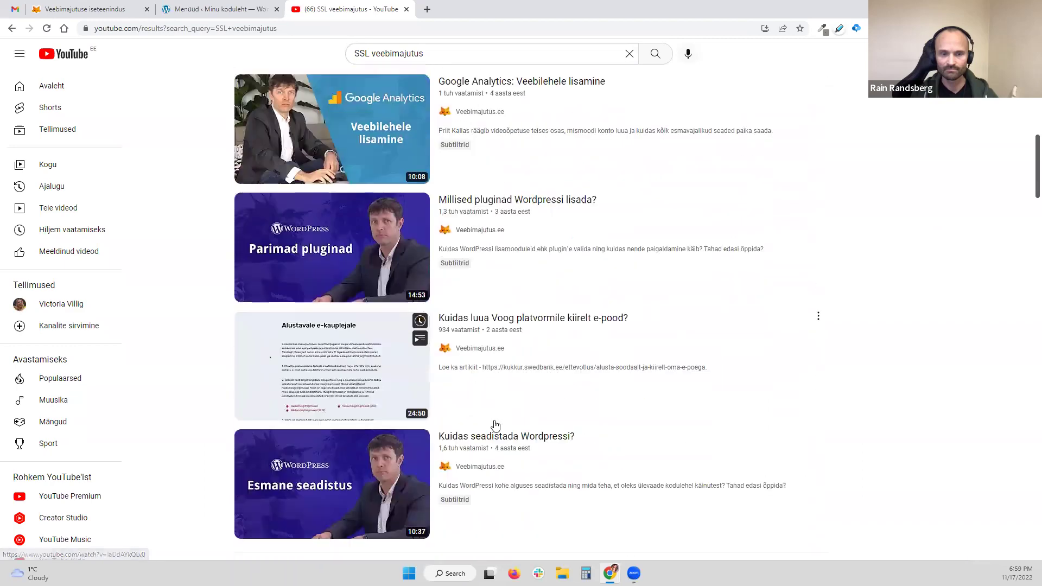
pyautogui.scroll(-8, 495, 425)
pyautogui.scroll(-5, 487, 418)
pyautogui.scroll(3, 479, 409)
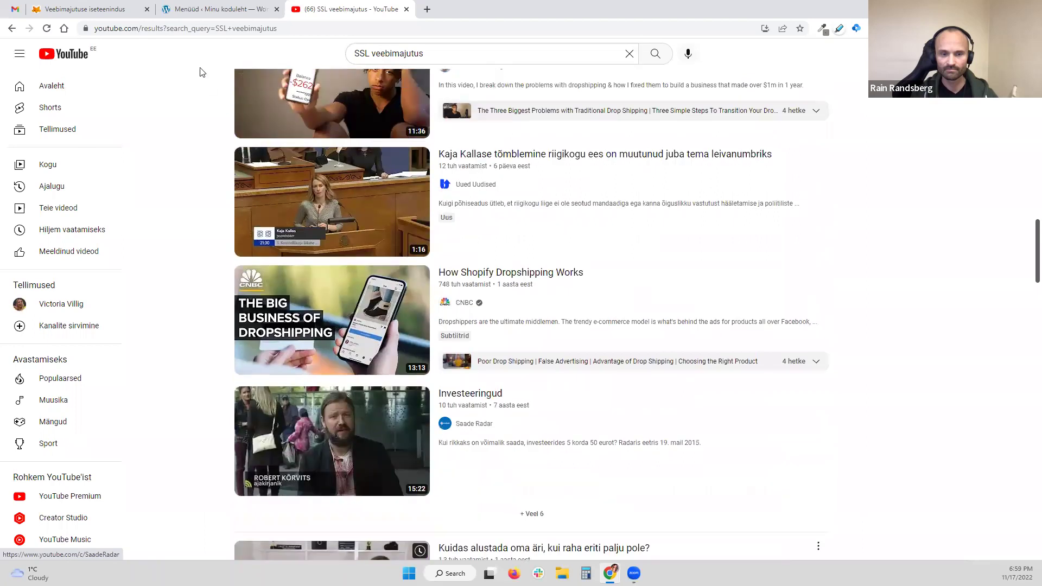
pyautogui.scroll(2, 202, 72)
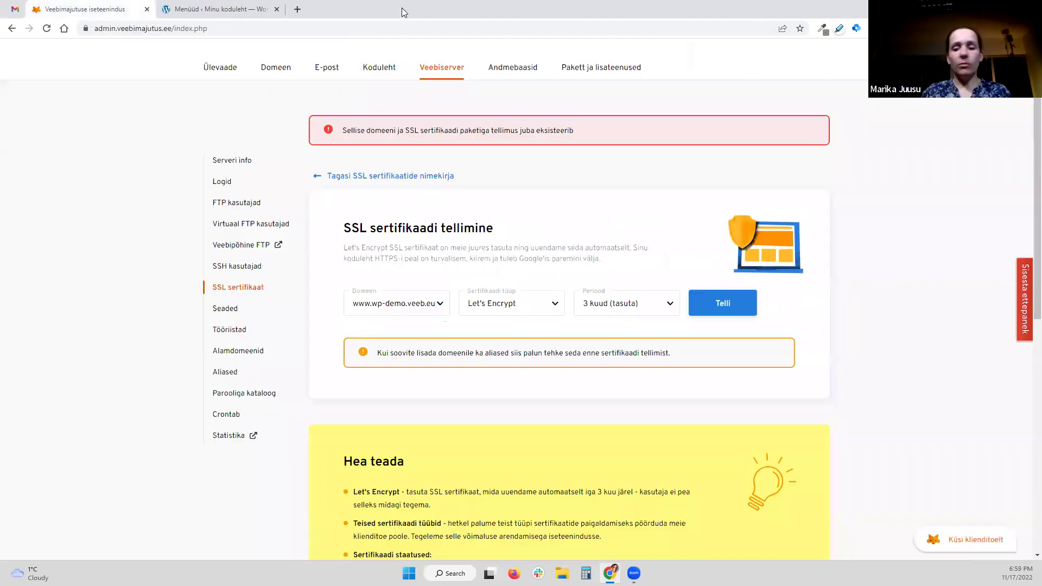
# - Replace the YouTube tab with the uteach.io login page, then return to the hosting SSL page
pyautogui.click(405, 9)
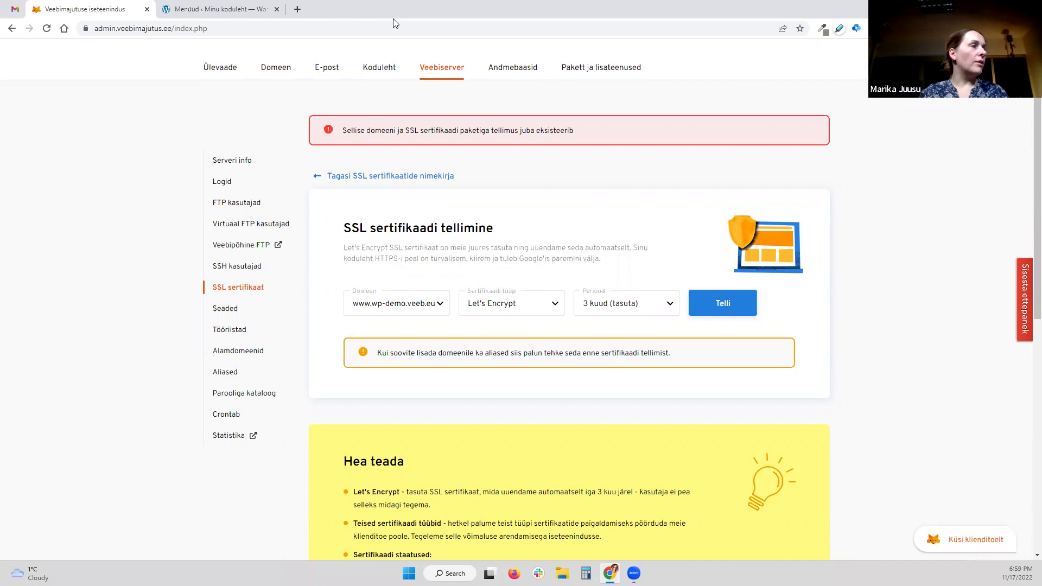
pyautogui.click(297, 9)
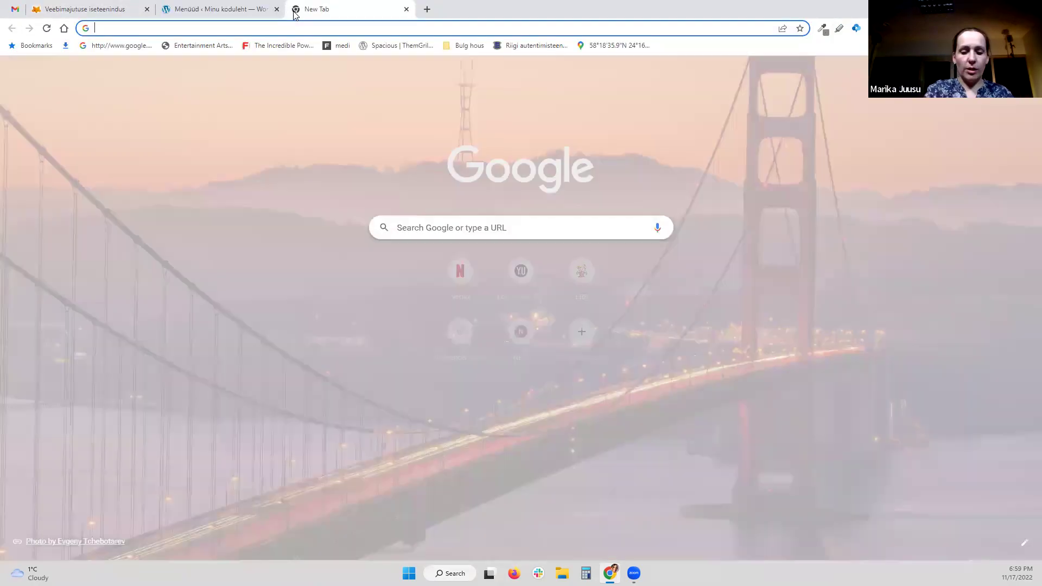
pyautogui.write('uteach.io')
pyautogui.press('Return')
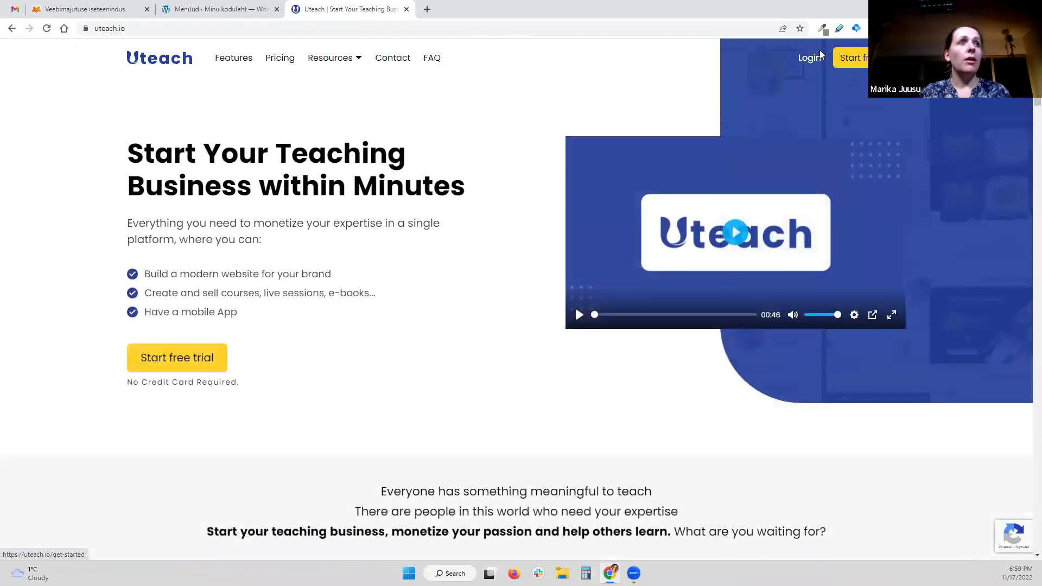
pyautogui.click(809, 59)
pyautogui.click(98, 8)
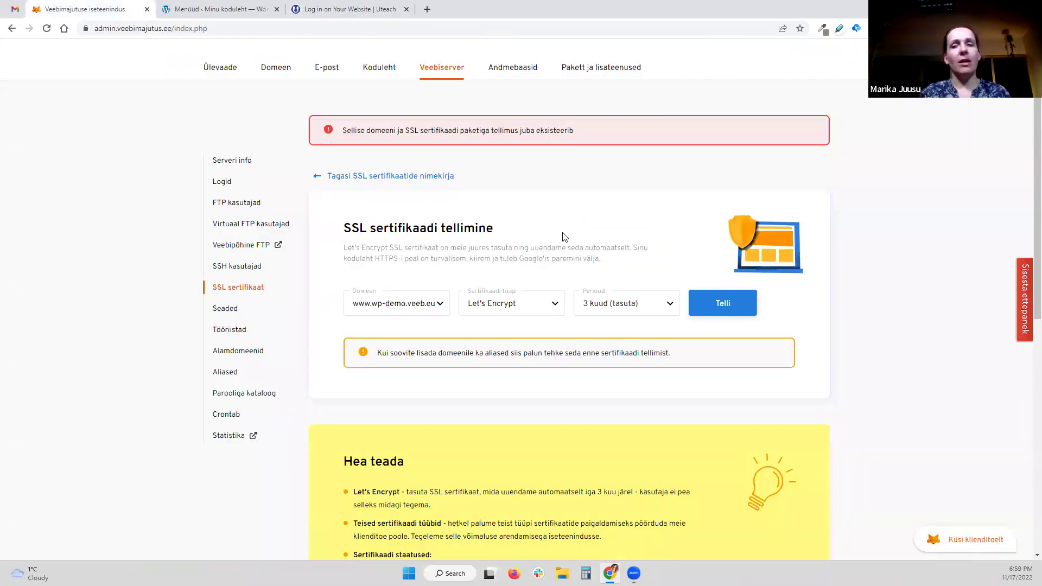
# - Open the 'Küsi klienditoelt' support chat, then log in on the Uteach login tab
pyautogui.click(972, 545)
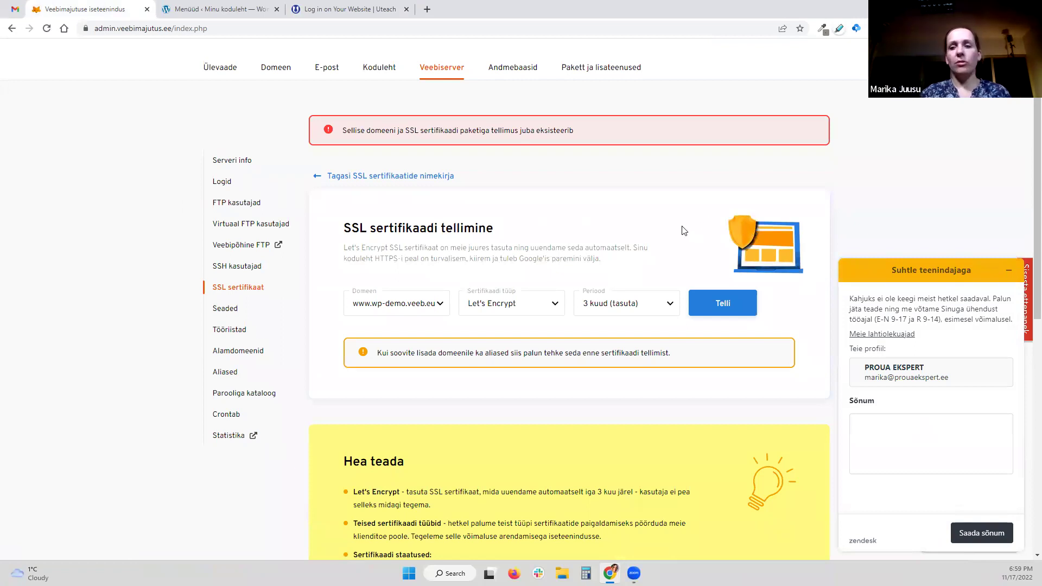
pyautogui.scroll(1, 684, 230)
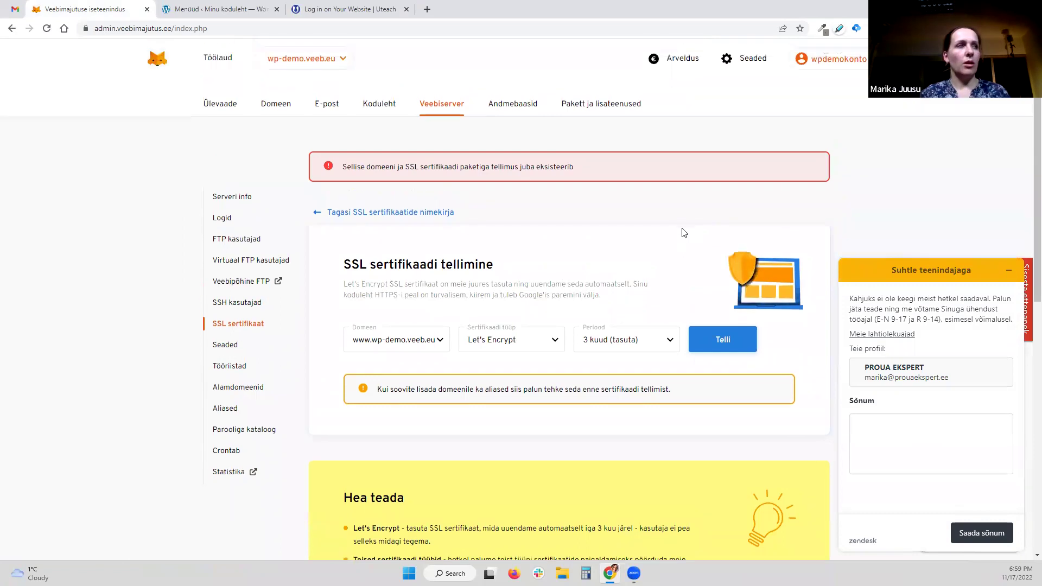
pyautogui.click(382, 15)
pyautogui.click(453, 272)
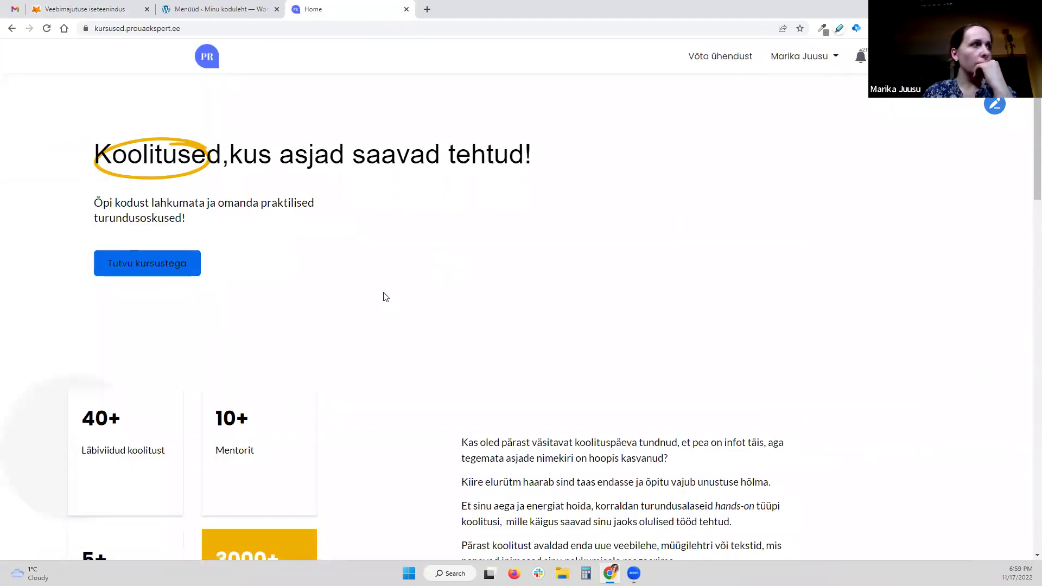
# - Copy the first course's URL from Dashboard > Learning Content > Courses
pyautogui.click(782, 57)
pyautogui.click(774, 82)
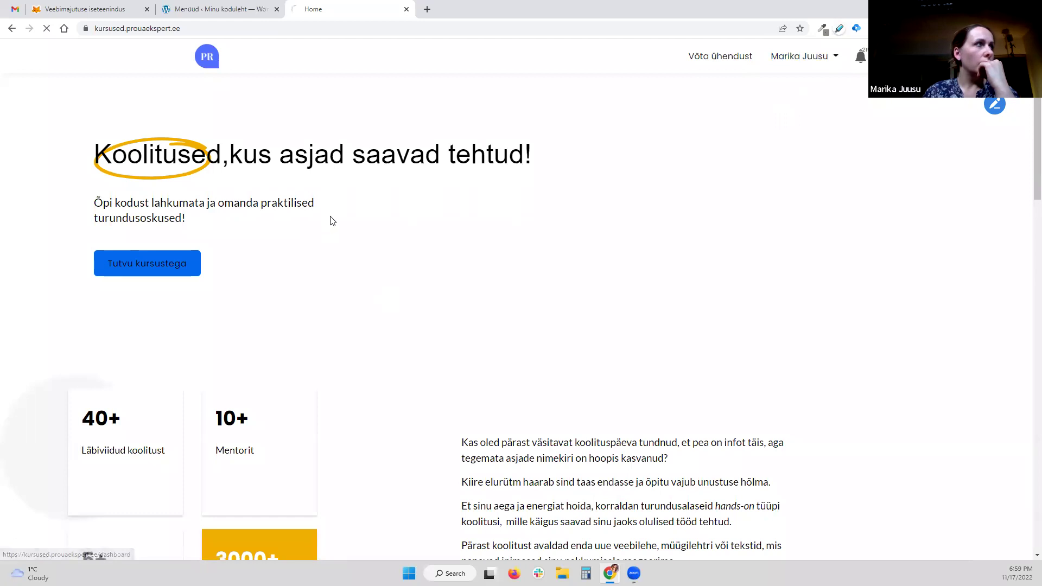
pyautogui.click(63, 193)
pyautogui.click(64, 228)
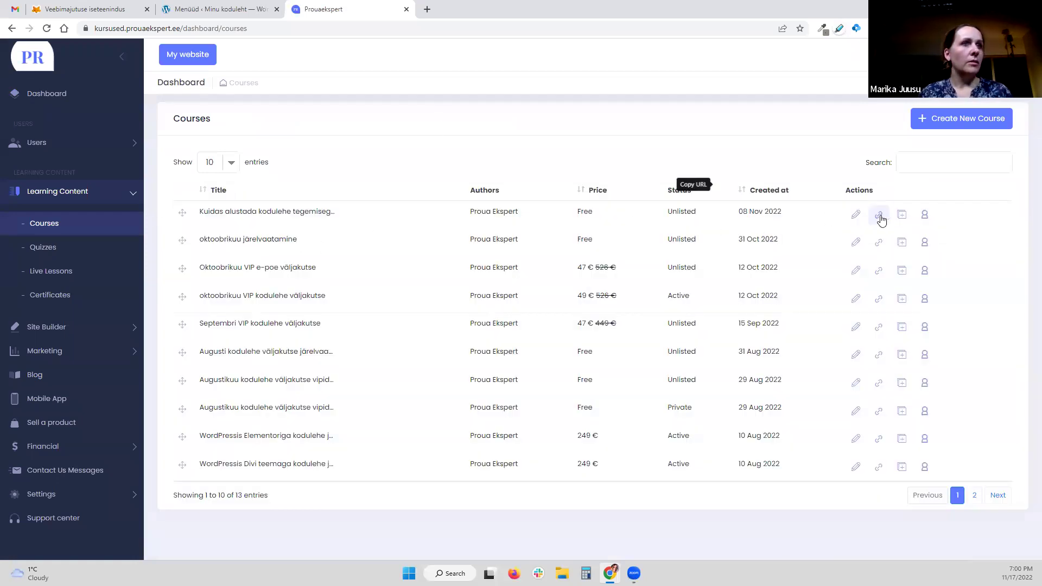
pyautogui.click(879, 216)
# - Load the course link in a new tab and start the VEEBILEHE TURVALISUS SSL lesson
pyautogui.click(427, 10)
pyautogui.hotkey('ctrl', 'v')
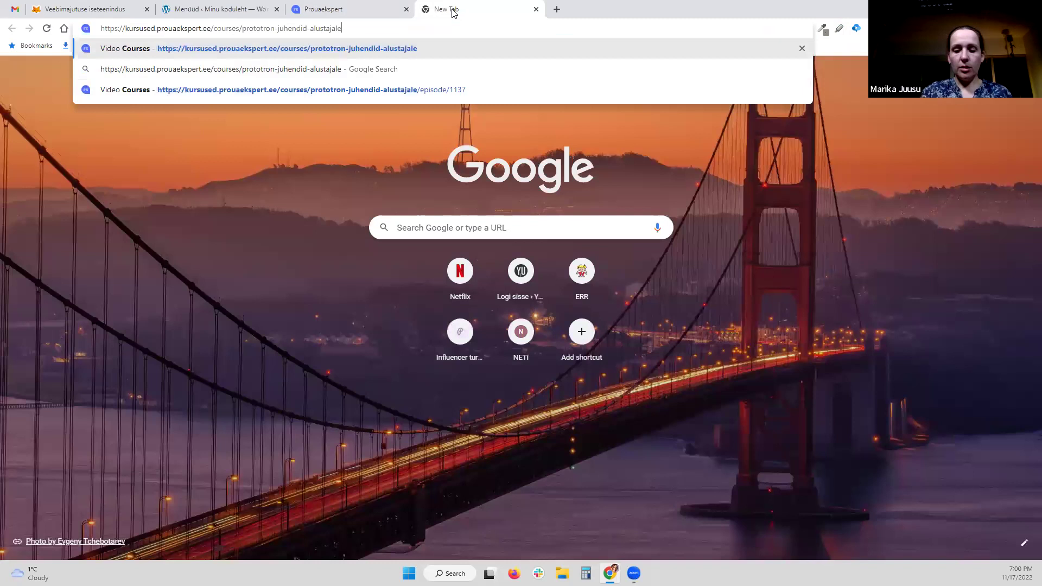
pyautogui.press('Return')
pyautogui.scroll(-14, 611, 278)
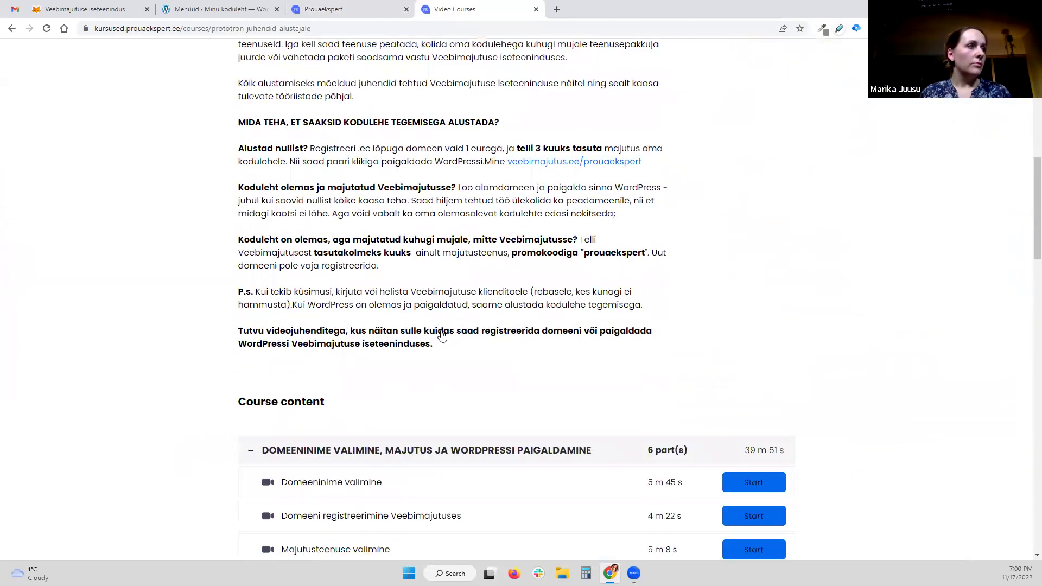
pyautogui.scroll(-6, 442, 335)
pyautogui.click(361, 339)
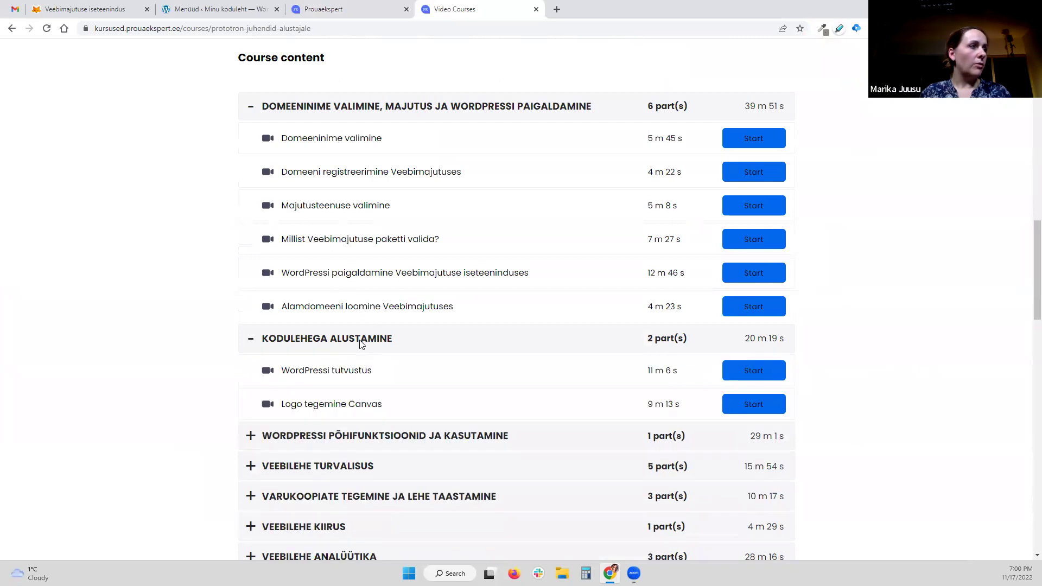
pyautogui.scroll(-2, 361, 341)
pyautogui.click(363, 328)
pyautogui.scroll(-2, 375, 341)
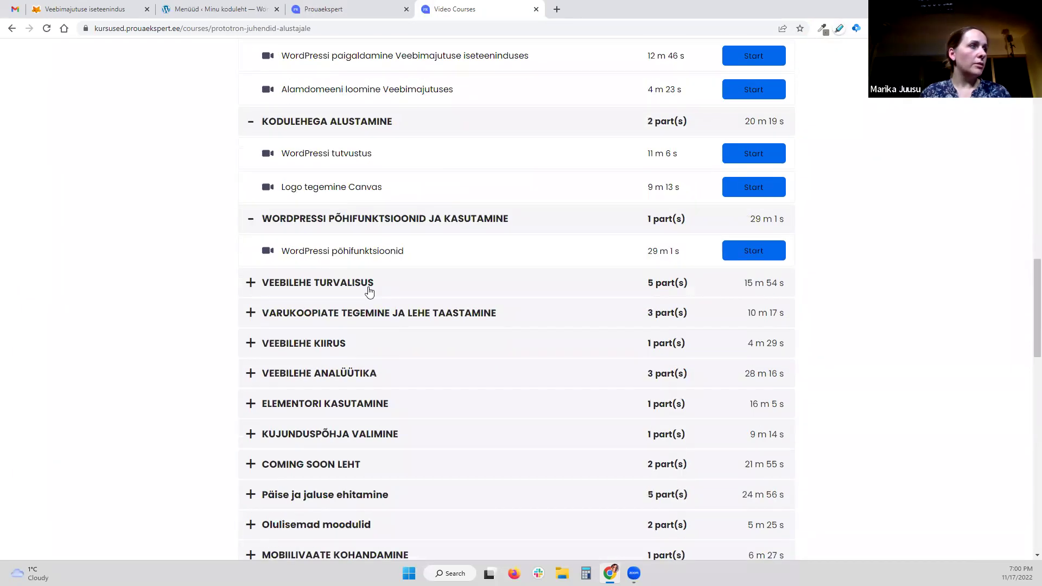
pyautogui.click(369, 289)
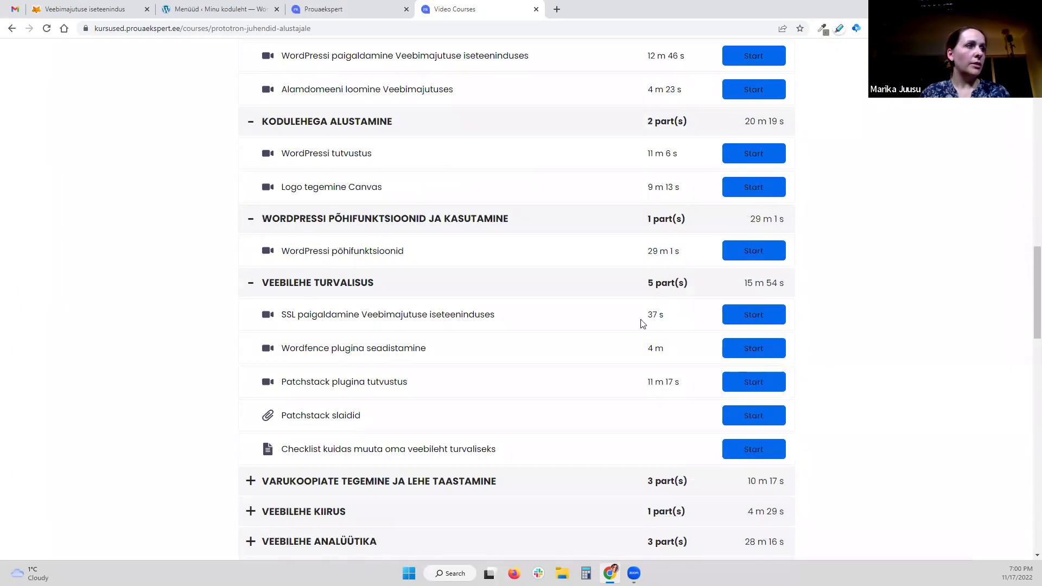
pyautogui.click(752, 324)
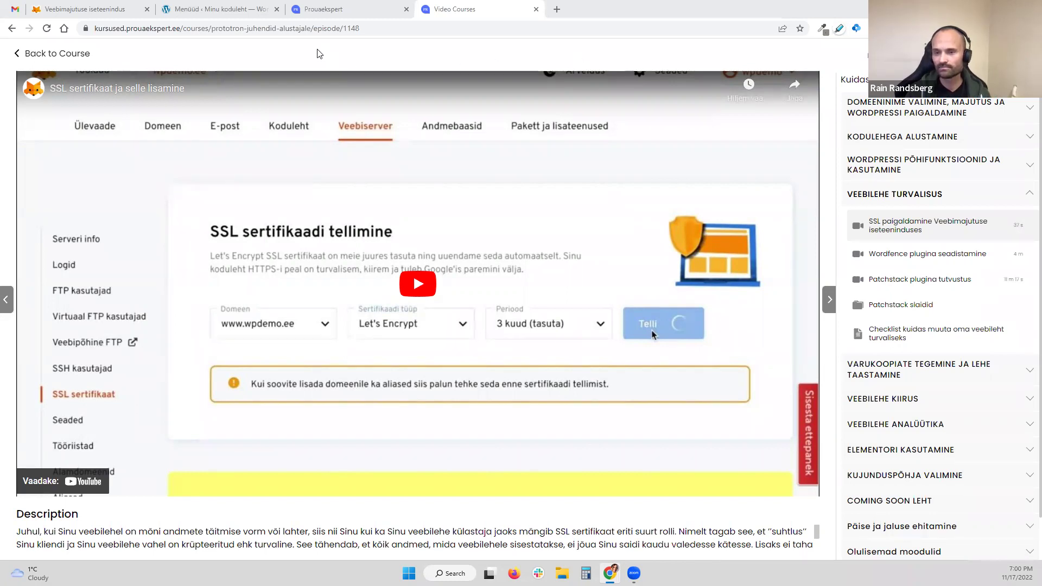
# - Return to the hosting SSL page, minimise the support chat, and open a blank new tab
pyautogui.click(115, 11)
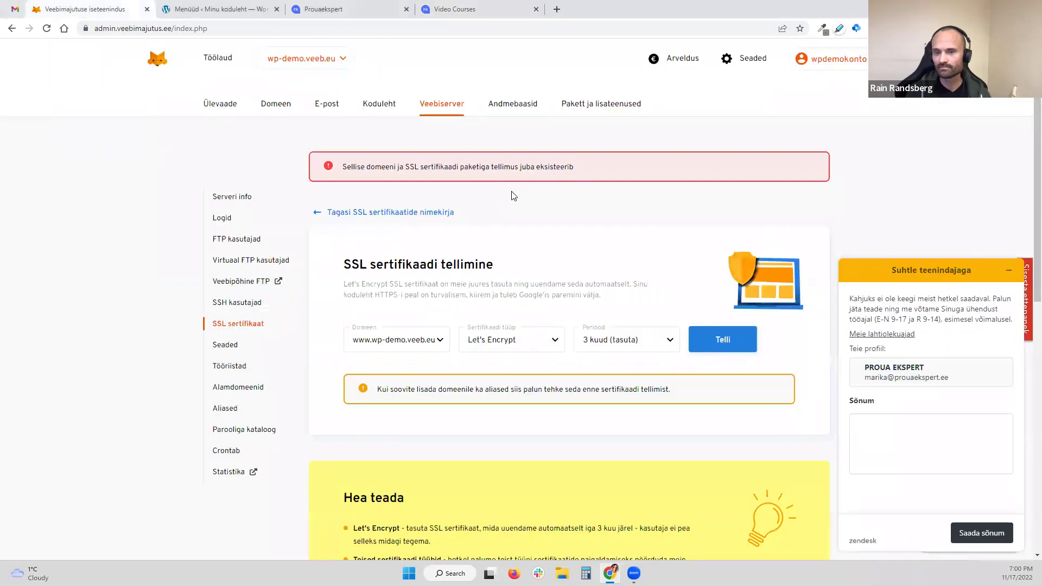
pyautogui.click(1008, 270)
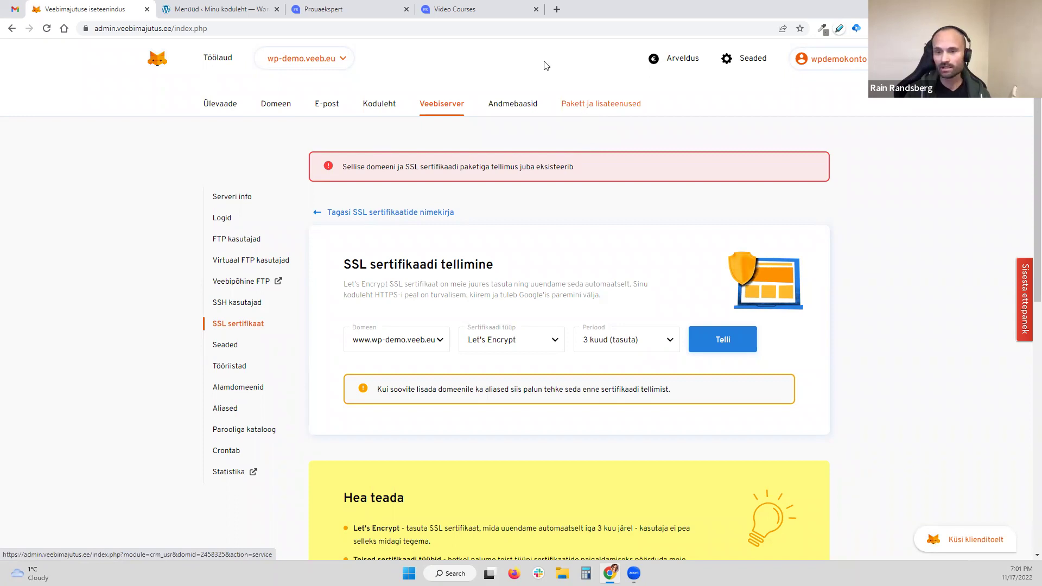
pyautogui.click(557, 10)
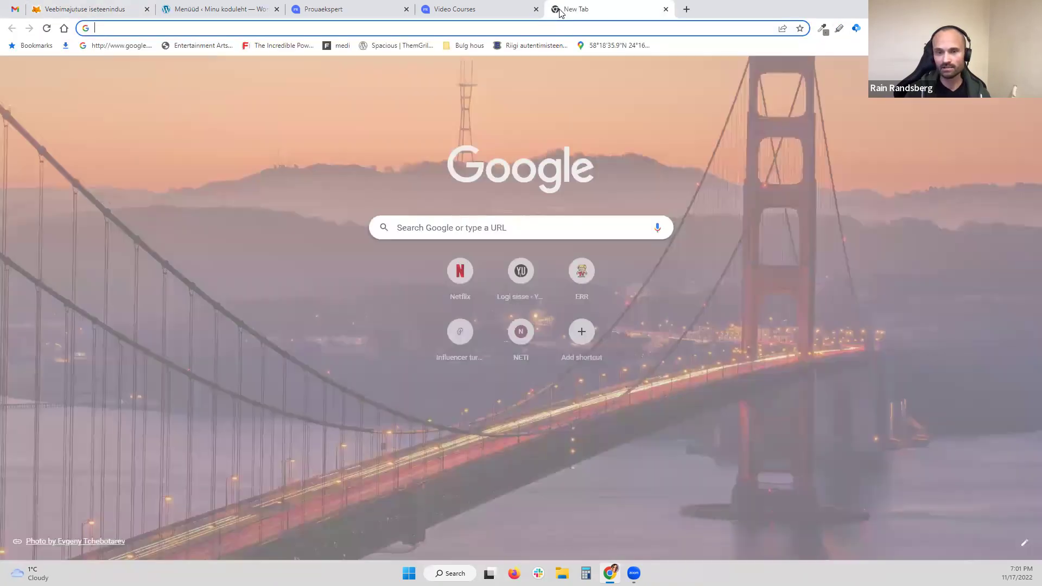
# - Load veebimajutus.ee and go to its Teenused hosting services page
pyautogui.write('v')
pyautogui.press('Return')
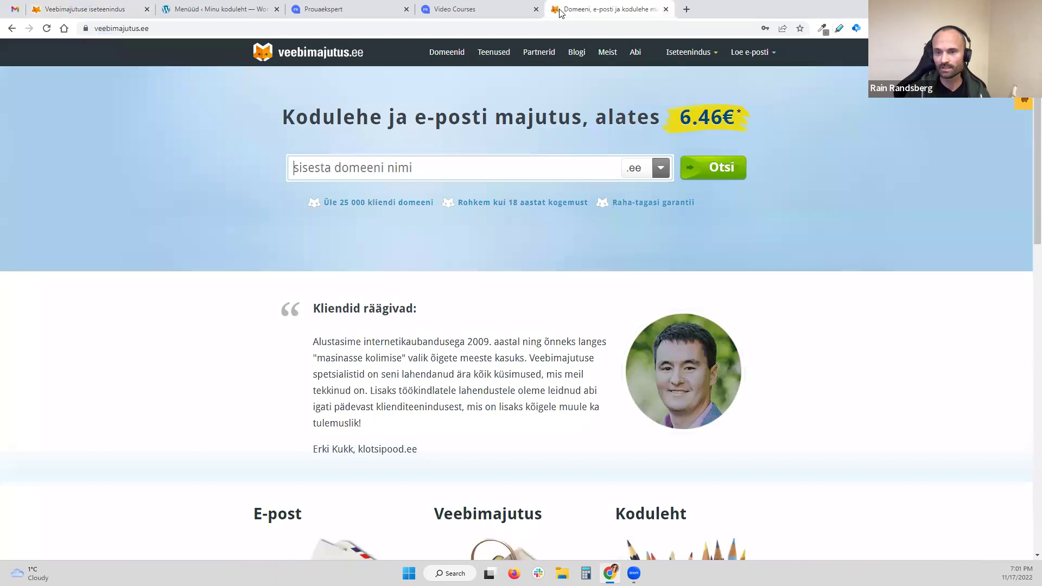
pyautogui.click(493, 53)
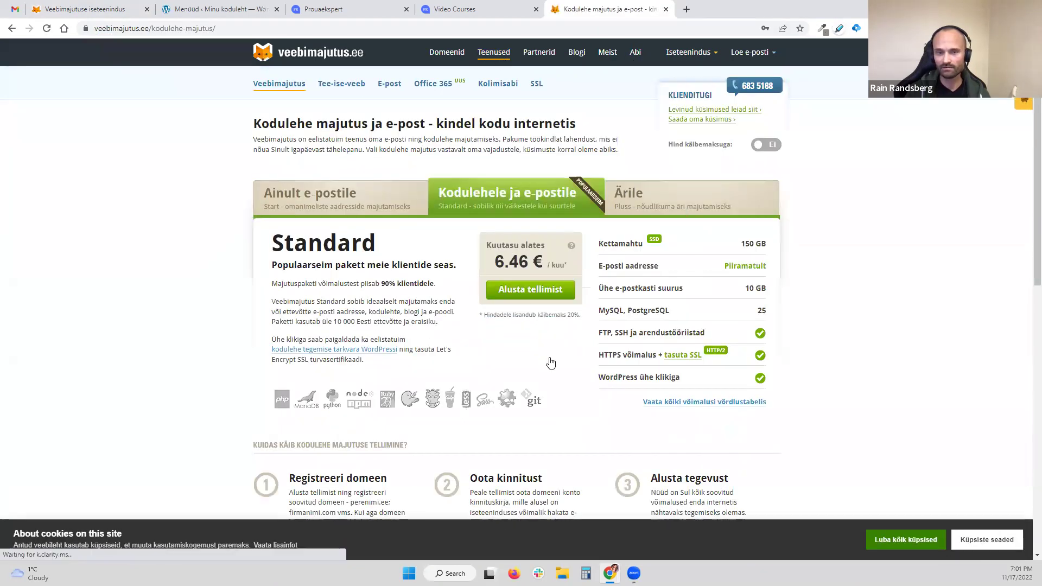